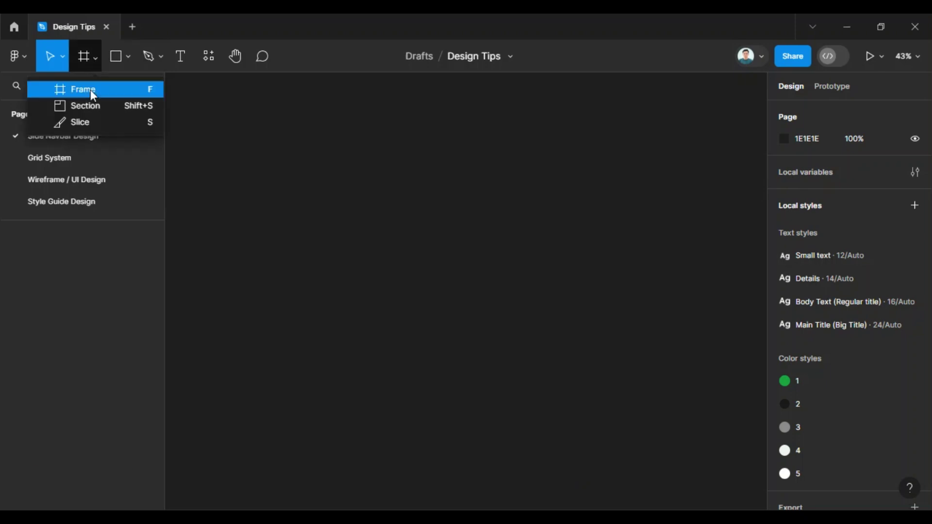
# Step: Create a new frame sized 240 wide by 970 tall
pyautogui.press('f')
pyautogui.click(387, 163)
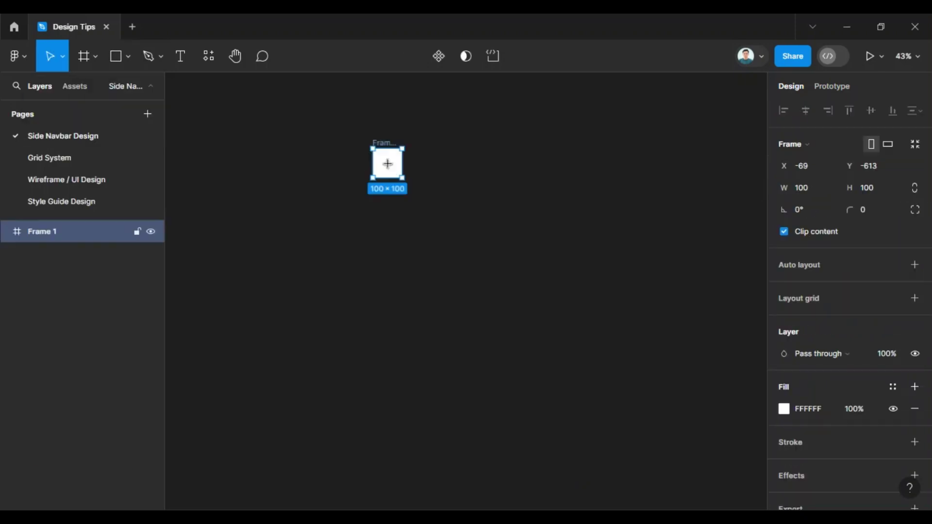
pyautogui.click(804, 191)
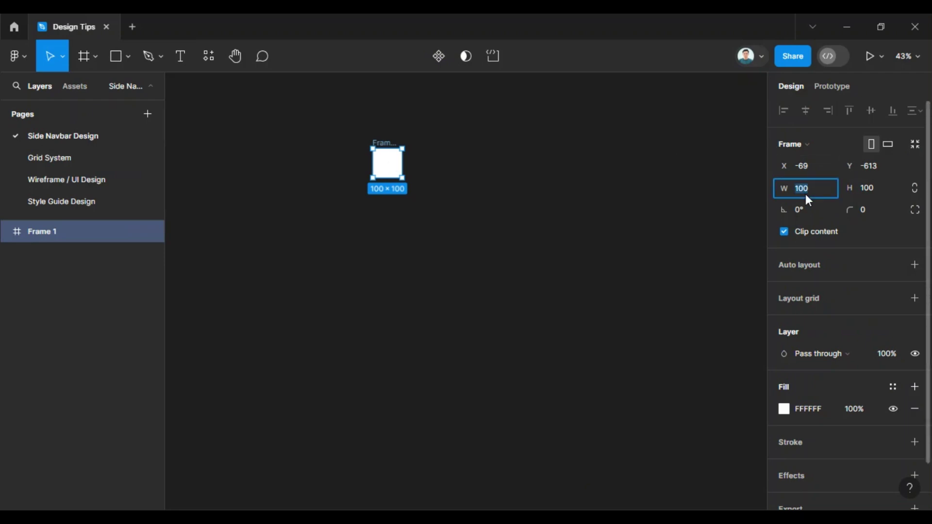
pyautogui.write('240')
pyautogui.press('Tab')
pyautogui.write('970')
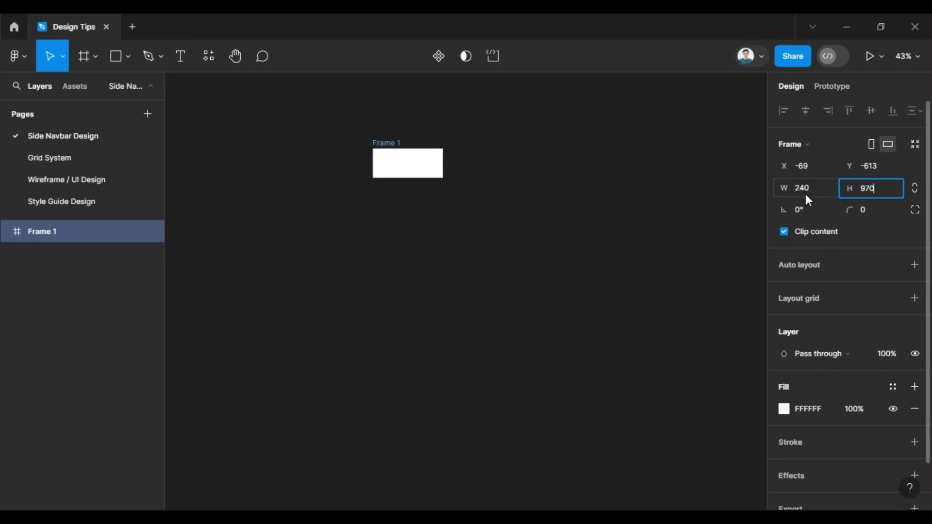
pyautogui.press('Return')
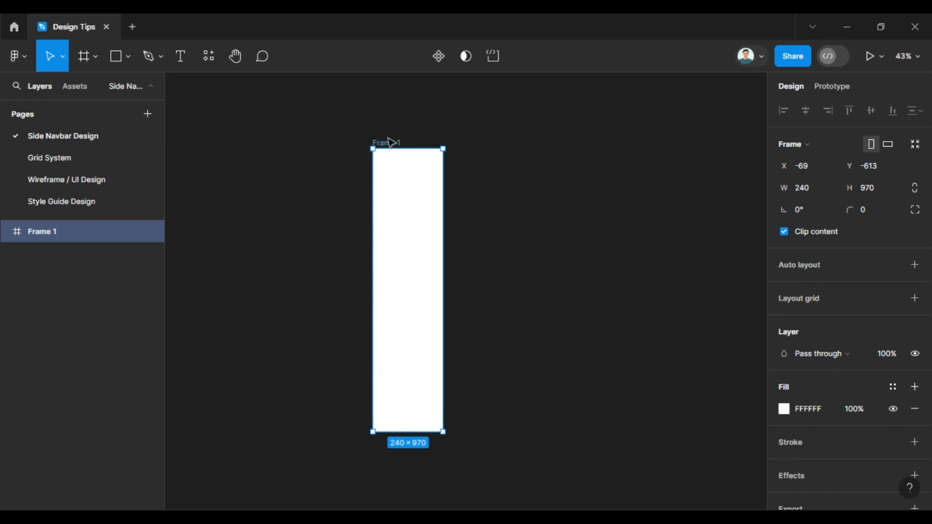
# Step: Rename the frame to 'Menu' and reposition the view around it
pyautogui.doubleClick(378, 144)
pyautogui.write('Menu')
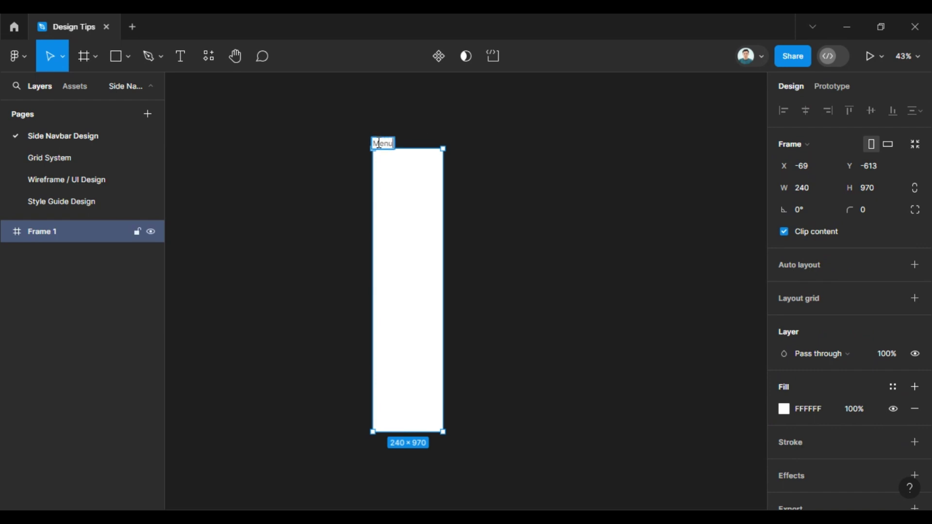
pyautogui.press('Return')
pyautogui.scroll(2, 379, 145)
pyautogui.click(409, 125)
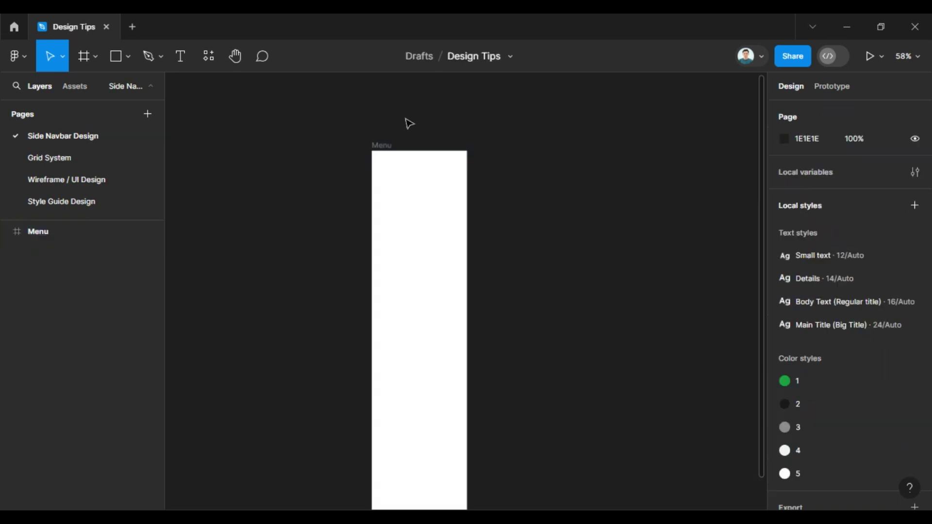
pyautogui.scroll(3, 411, 125)
pyautogui.scroll(-1, 413, 123)
pyautogui.scroll(2, 460, 106)
pyautogui.scroll(-4, 442, 121)
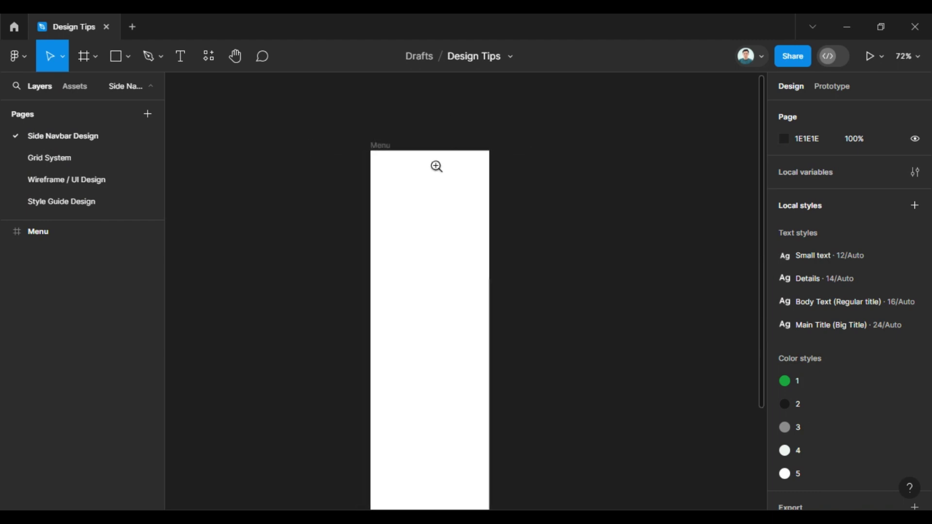
pyautogui.moveTo(437, 166); pyautogui.dragTo(414, 123)
pyautogui.scroll(-2, 414, 162)
pyautogui.moveTo(423, 166); pyautogui.dragTo(423, 175)
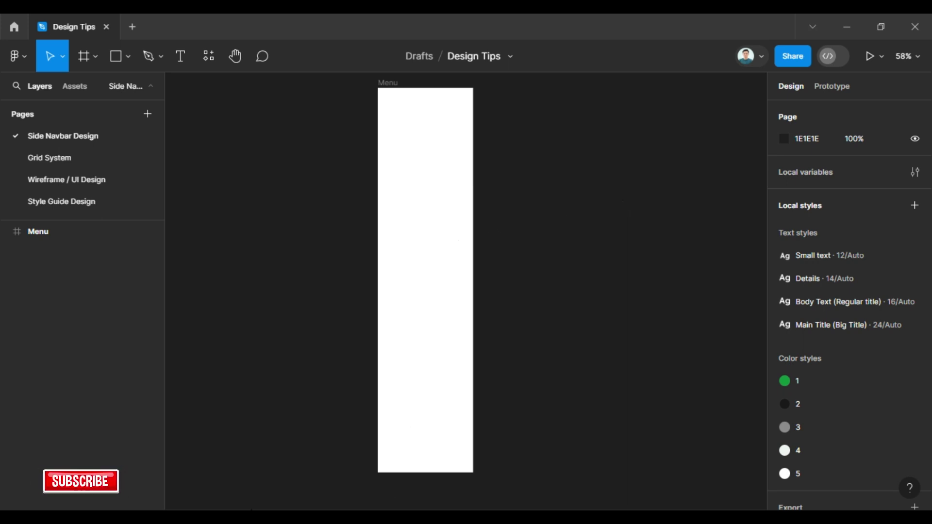
pyautogui.moveTo(520, 157); pyautogui.dragTo(529, 283)
pyautogui.scroll(5, 437, 300)
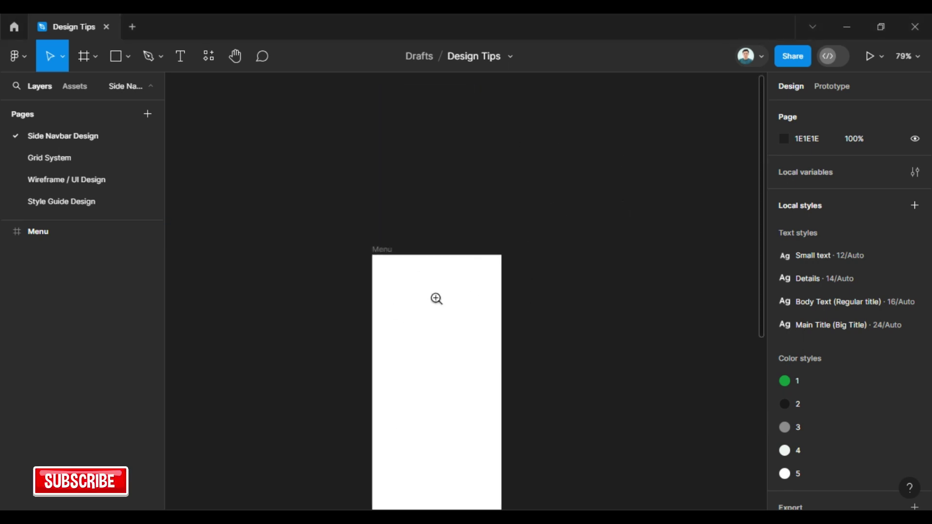
# Step: Draw a 240-wide header rectangle aligned to the top of Menu
pyautogui.press('r')
pyautogui.moveTo(362, 257); pyautogui.dragTo(390, 302)
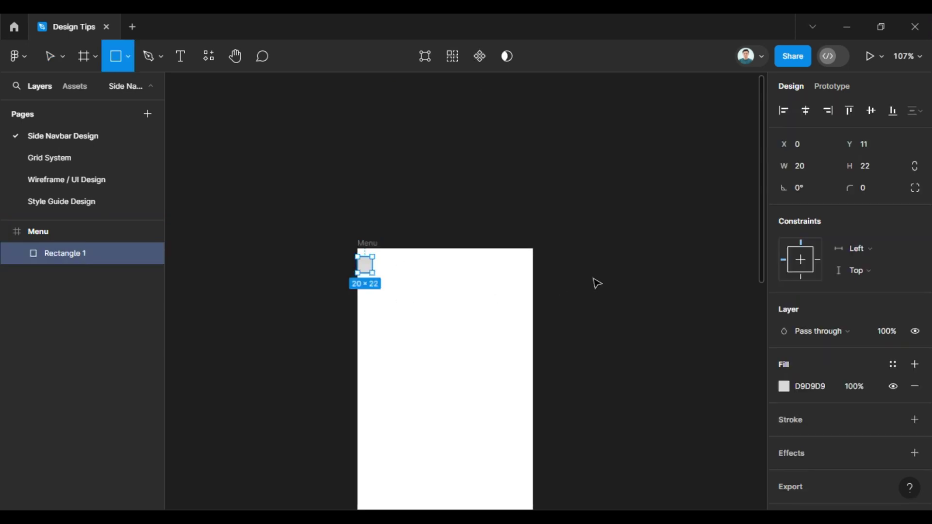
pyautogui.click(812, 167)
pyautogui.write('24')
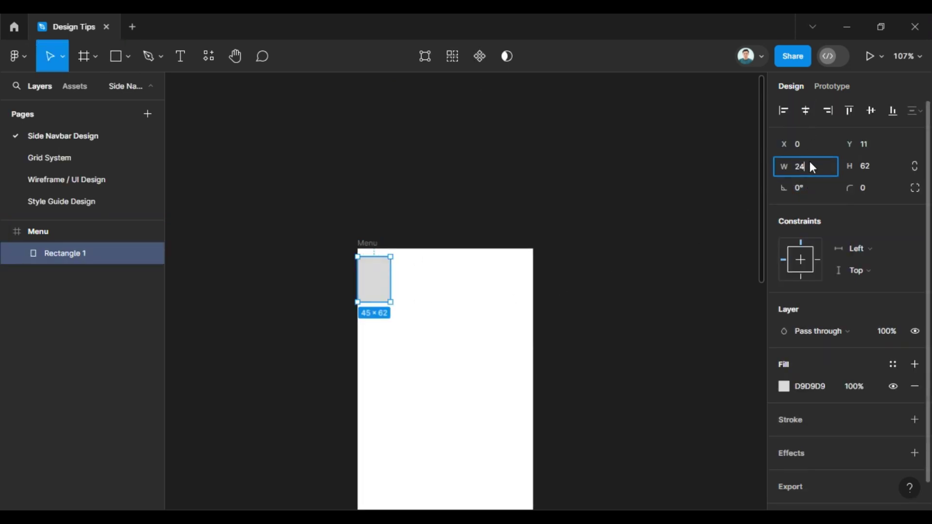
pyautogui.write('0')
pyautogui.press('Return')
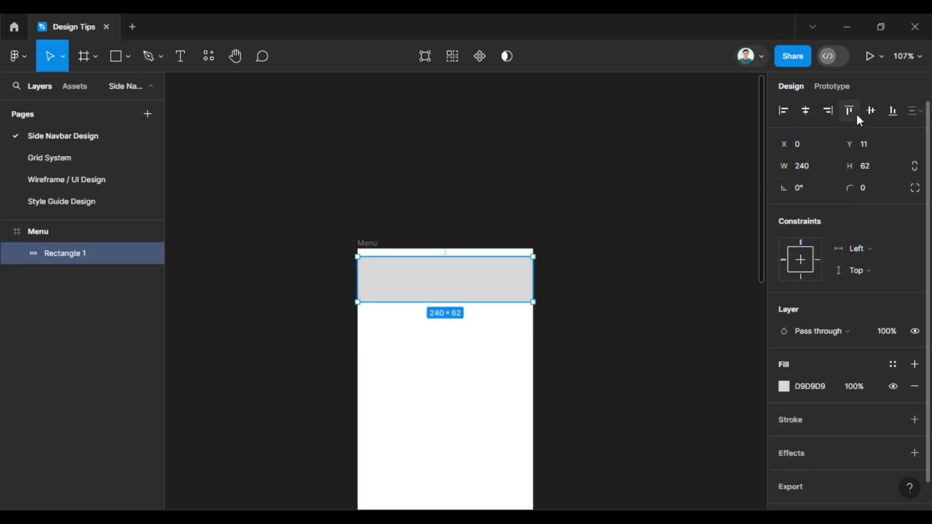
pyautogui.click(849, 110)
pyautogui.click(532, 235)
pyautogui.scroll(2, 501, 202)
pyautogui.scroll(2, 495, 162)
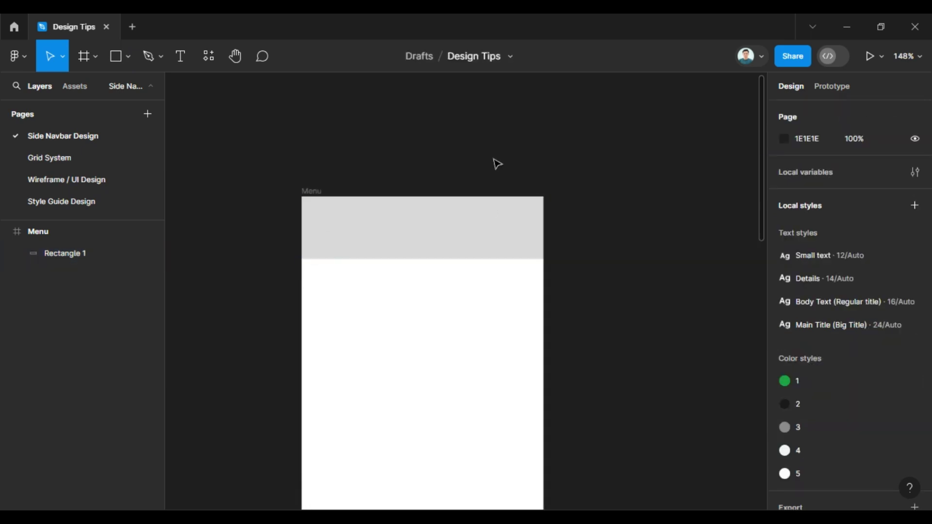
pyautogui.click(443, 242)
pyautogui.scroll(3, 443, 242)
# Step: Paste the Taskwill logo and centre it within the header rectangle
pyautogui.hotkey('ctrl', 'v')
pyautogui.scroll(2, 447, 291)
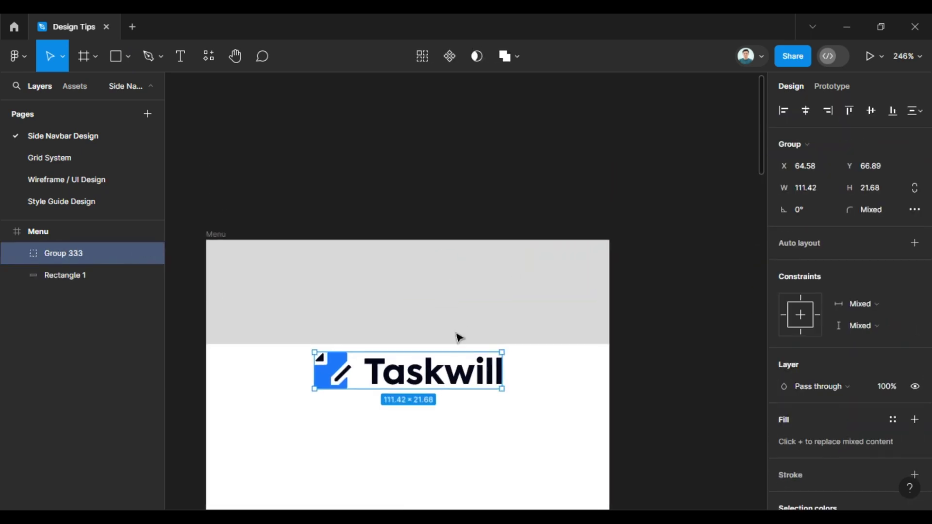
pyautogui.moveTo(442, 322); pyautogui.dragTo(442, 251)
pyautogui.keyDown('shift'); pyautogui.click(541, 293); pyautogui.keyUp('shift')
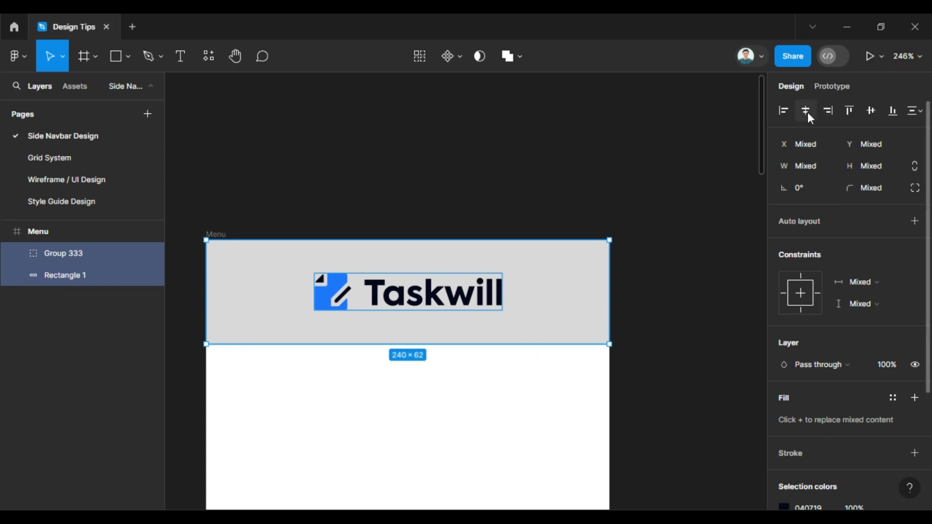
pyautogui.click(871, 110)
pyautogui.scroll(-2, 607, 181)
pyautogui.click(568, 145)
pyautogui.scroll(-1, 568, 146)
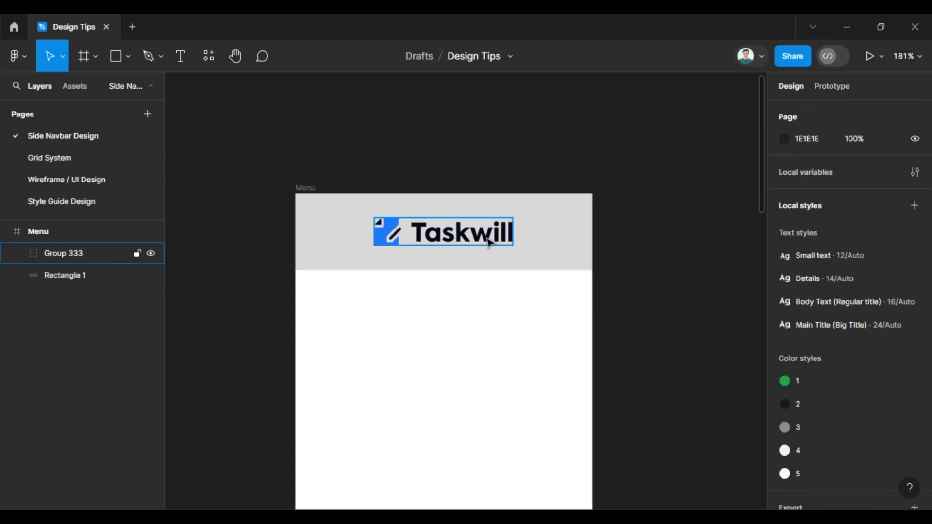
# Step: Give the header a D9D9D9 stroke and a white FFFFFF fill
pyautogui.click(569, 244)
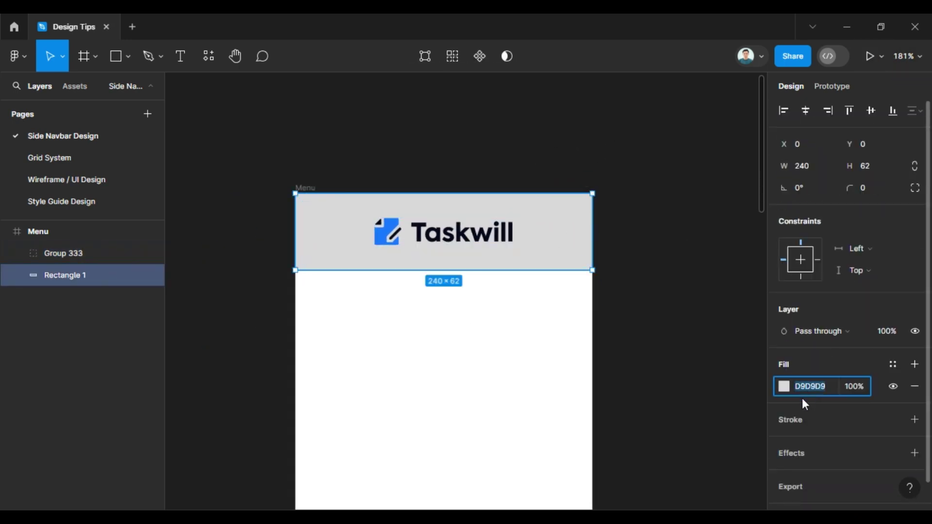
pyautogui.click(794, 420)
pyautogui.click(805, 443)
pyautogui.write('D9D9D9')
pyautogui.press('Return')
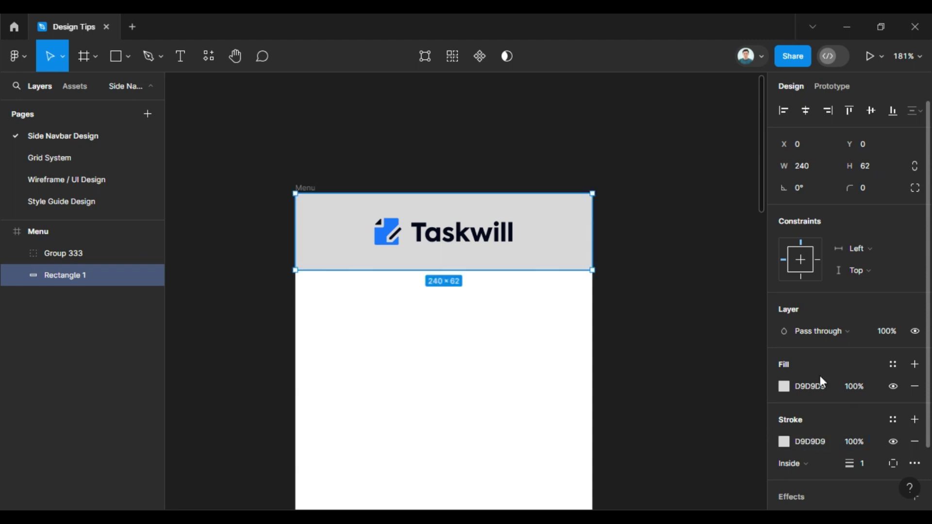
pyautogui.click(782, 386)
pyautogui.write('FFFFFF')
pyautogui.press('Return')
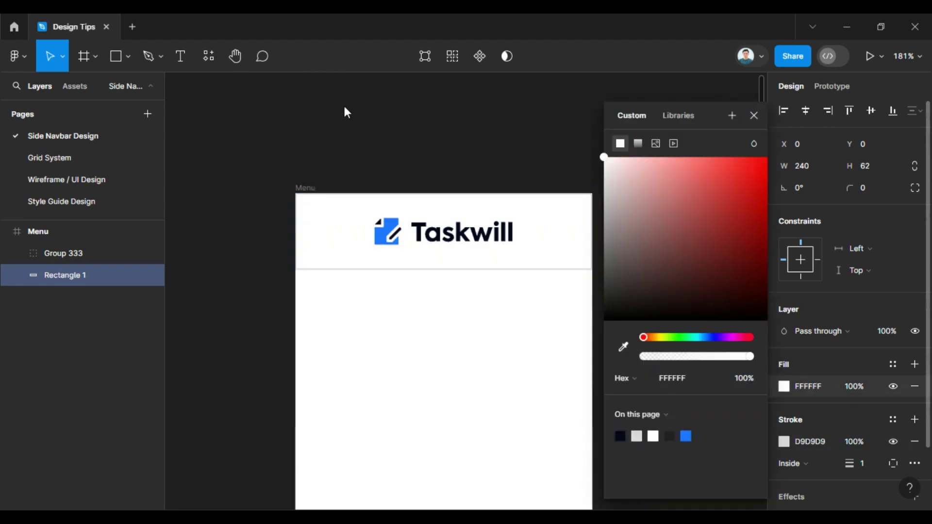
pyautogui.click(446, 137)
# Step: Pan around the canvas to review the header with its centred logo
pyautogui.scroll(-2, 395, 146)
pyautogui.hscroll(-3, 466, 152)
pyautogui.scroll(-2, 453, 202)
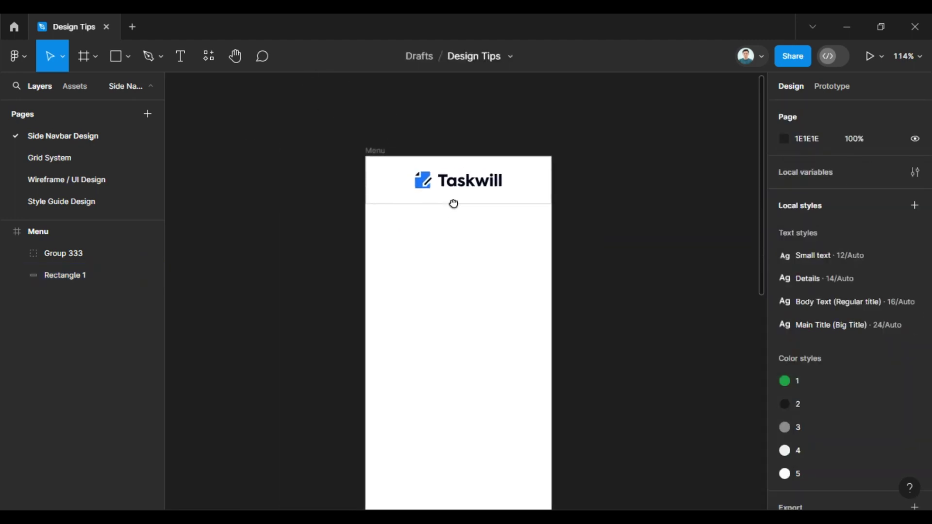
pyautogui.scroll(-1, 450, 224)
pyautogui.scroll(-3, 447, 220)
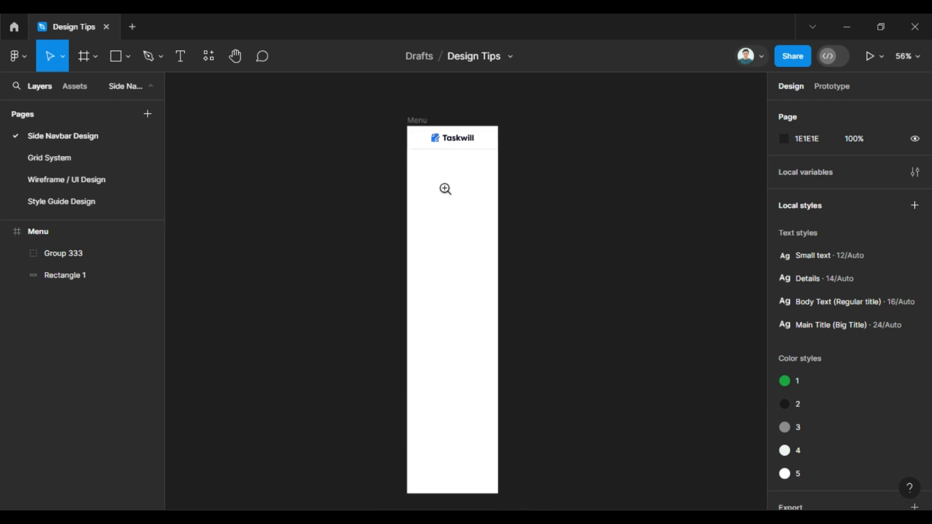
pyautogui.scroll(5, 444, 189)
pyautogui.scroll(2, 451, 131)
pyautogui.click(490, 180)
pyautogui.click(494, 118)
pyautogui.scroll(-1, 494, 118)
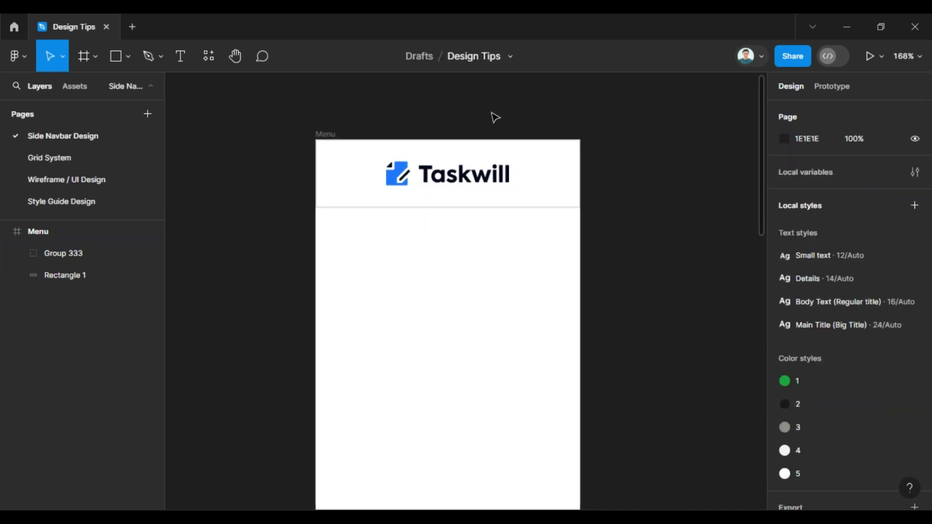
pyautogui.hscroll(-2, 473, 121)
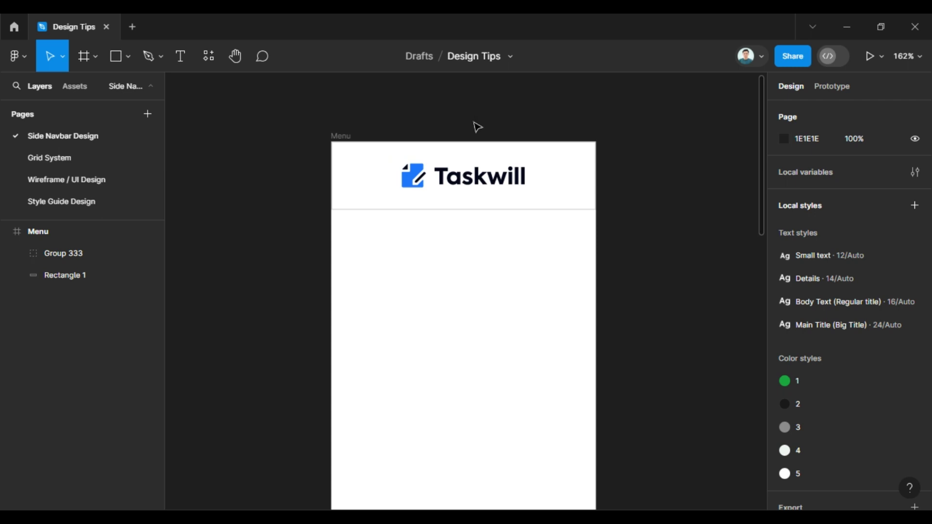
# Step: Draw a 16-px-wide spacer bar at Menu's left edge and add a left-margin guide
pyautogui.press('r')
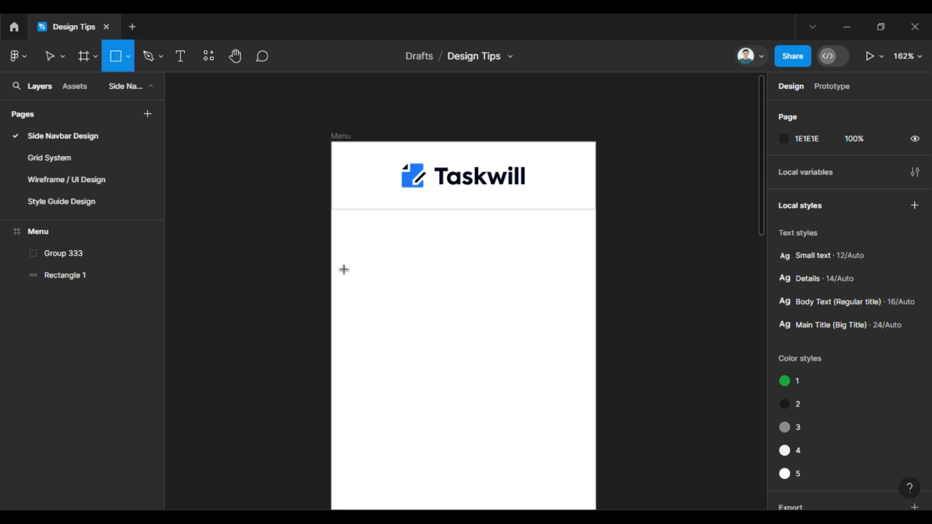
pyautogui.moveTo(277, 145); pyautogui.dragTo(387, 264)
pyautogui.press('Delete')
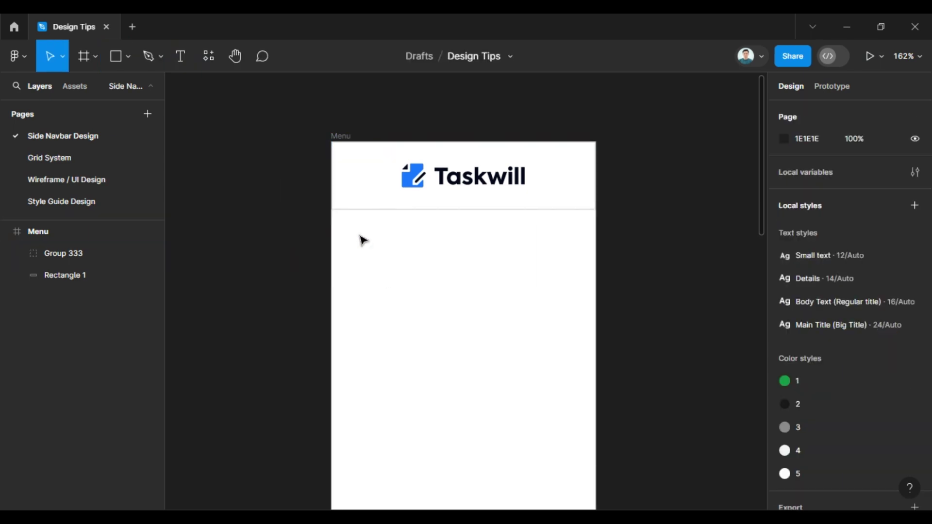
pyautogui.press('r')
pyautogui.moveTo(331, 209); pyautogui.dragTo(357, 287)
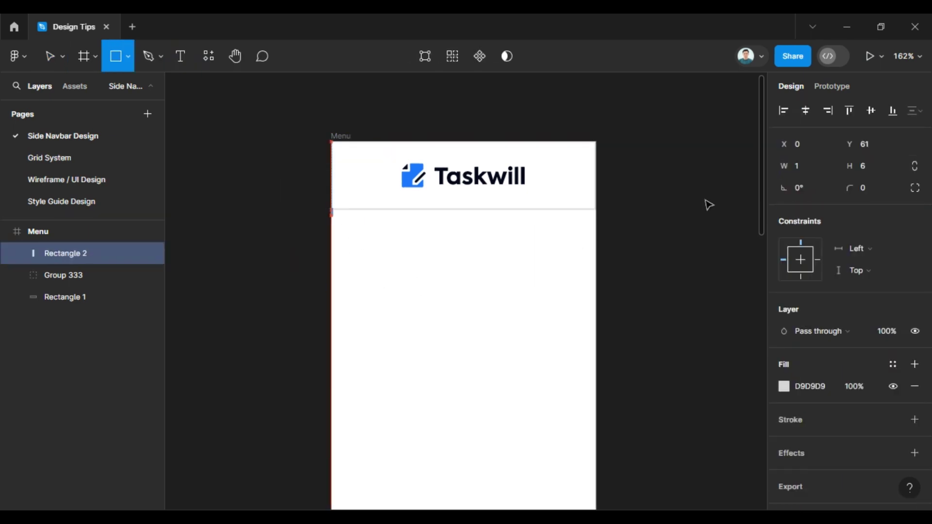
pyautogui.write('16')
pyautogui.press('Return')
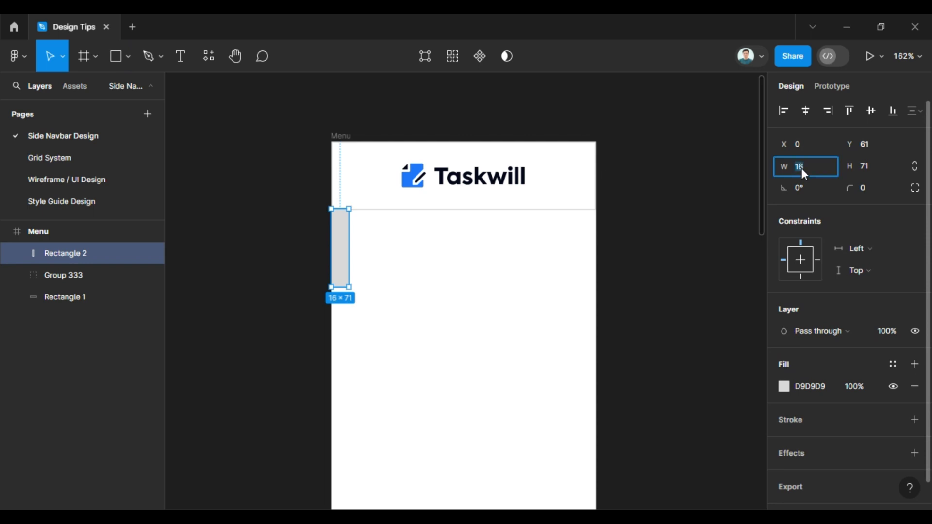
pyautogui.press('Escape')
pyautogui.moveTo(340, 247)
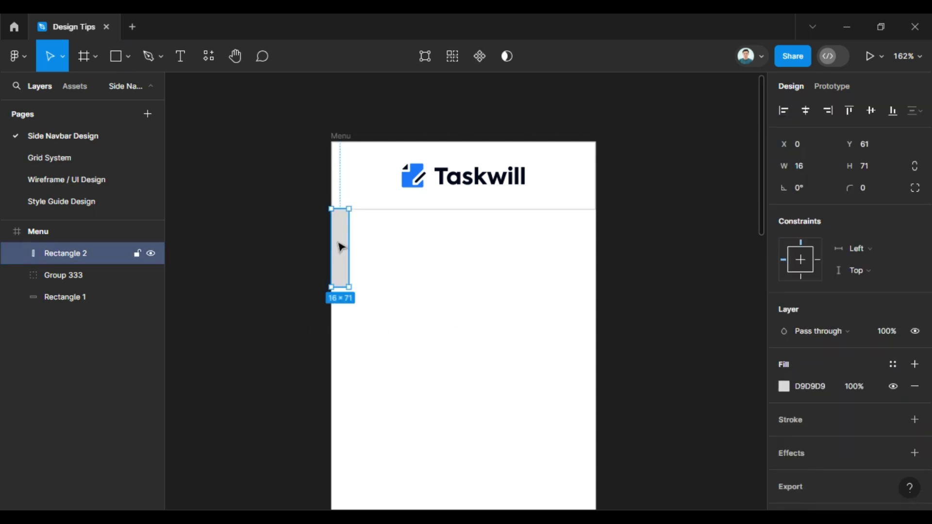
pyautogui.hotkey('shift', 'r')
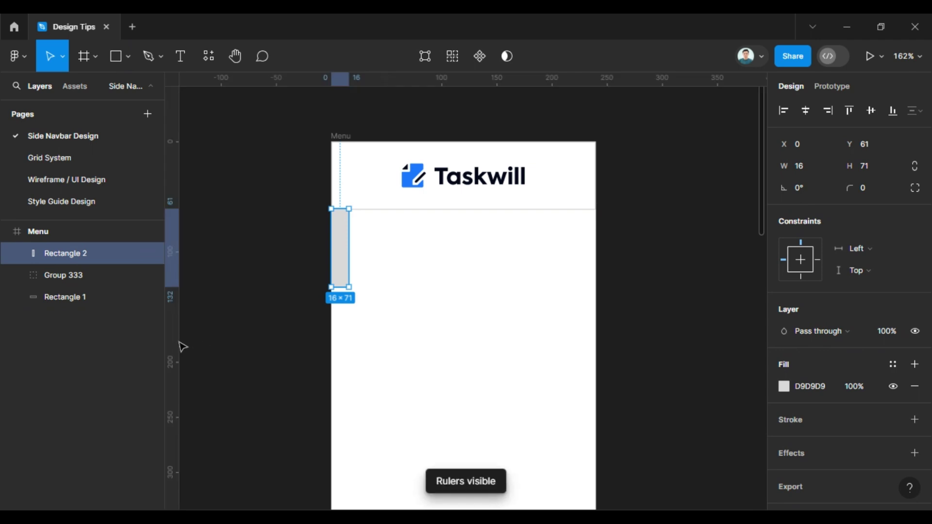
pyautogui.moveTo(179, 347); pyautogui.dragTo(348, 324)
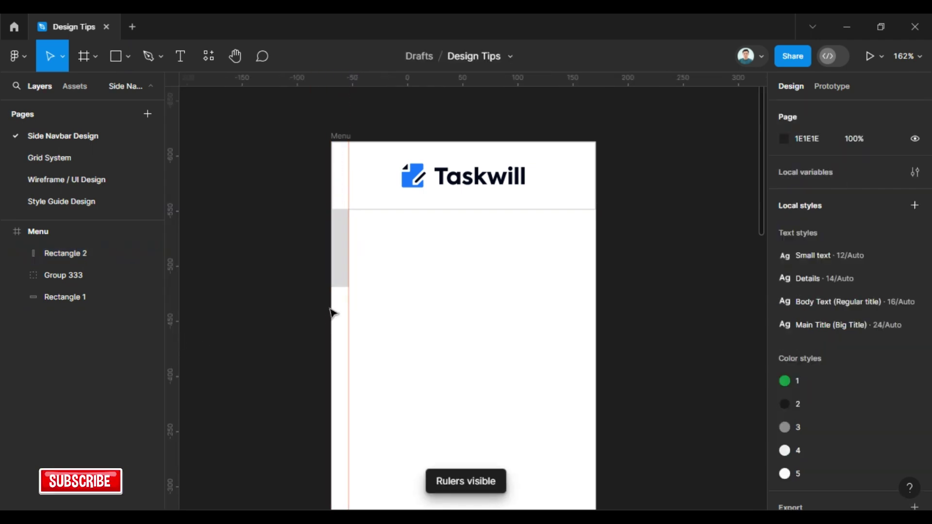
# Step: Move the spacer to the right edge, add a right-margin guide, then delete the spacer
pyautogui.click(342, 272)
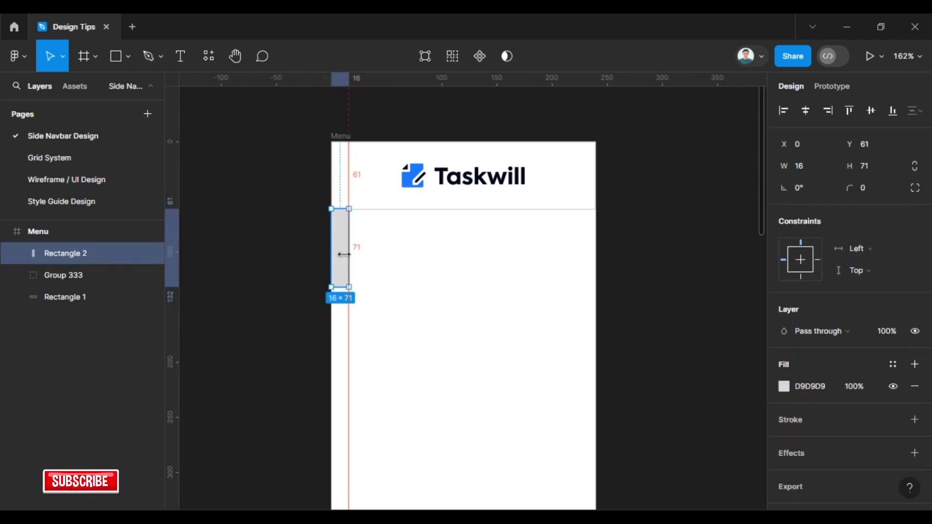
pyautogui.moveTo(342, 263); pyautogui.dragTo(591, 265)
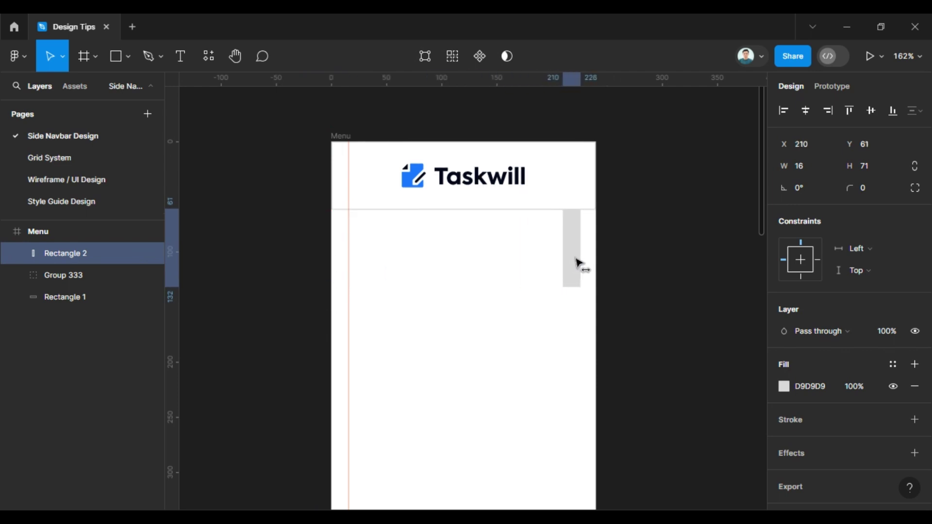
pyautogui.moveTo(176, 323); pyautogui.dragTo(580, 264)
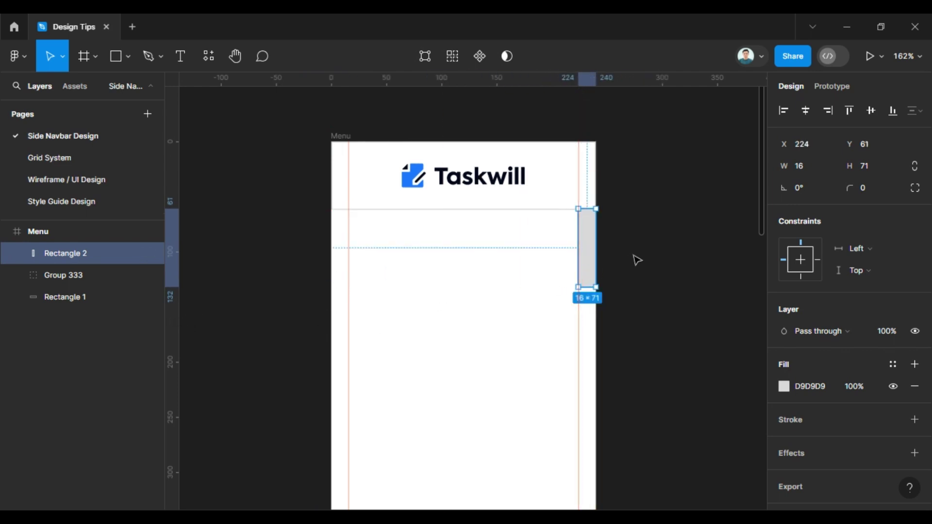
pyautogui.click(632, 260)
pyautogui.click(591, 260)
pyautogui.press('Delete')
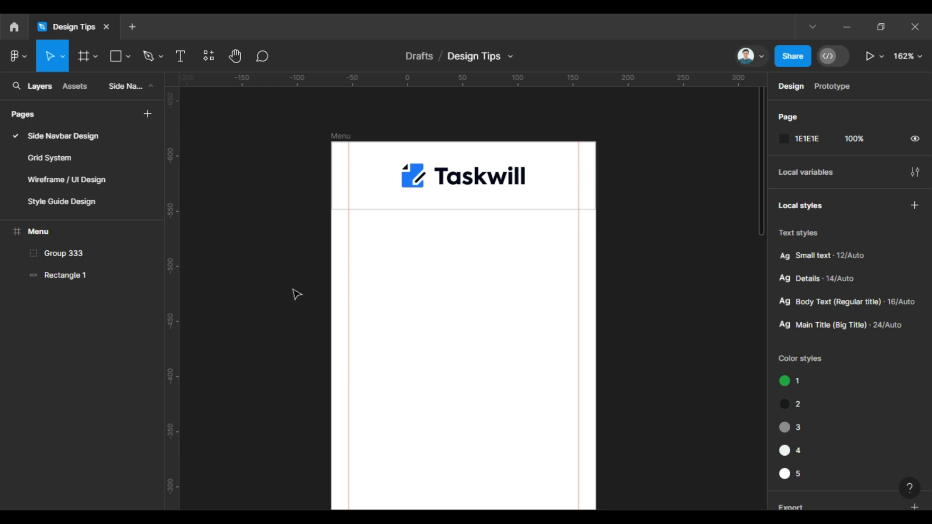
# Step: Paste the element-3 grid icon into Menu and nudge it onto the 16-px left margin
pyautogui.click(354, 134)
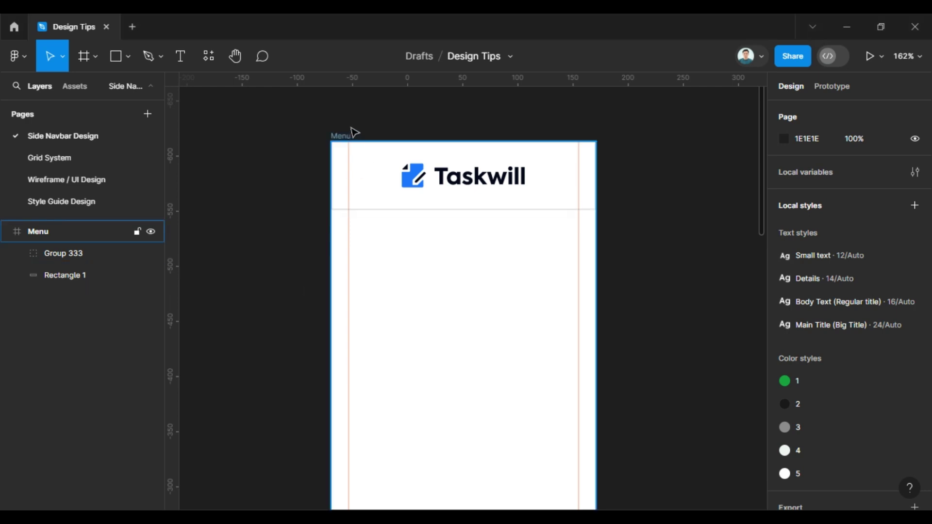
pyautogui.scroll(1, 356, 132)
pyautogui.click(342, 142)
pyautogui.scroll(3, 398, 202)
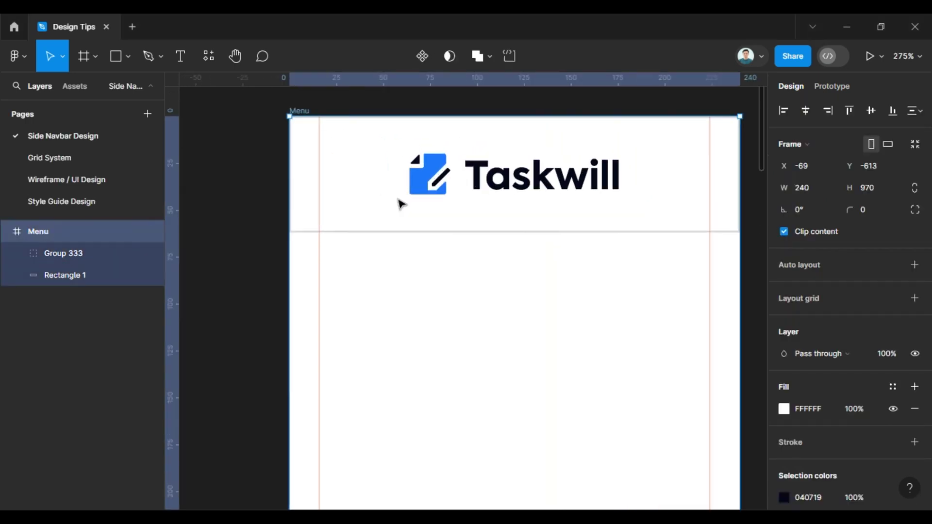
pyautogui.hotkey('ctrl', 'v')
pyautogui.moveTo(348, 384); pyautogui.dragTo(347, 303)
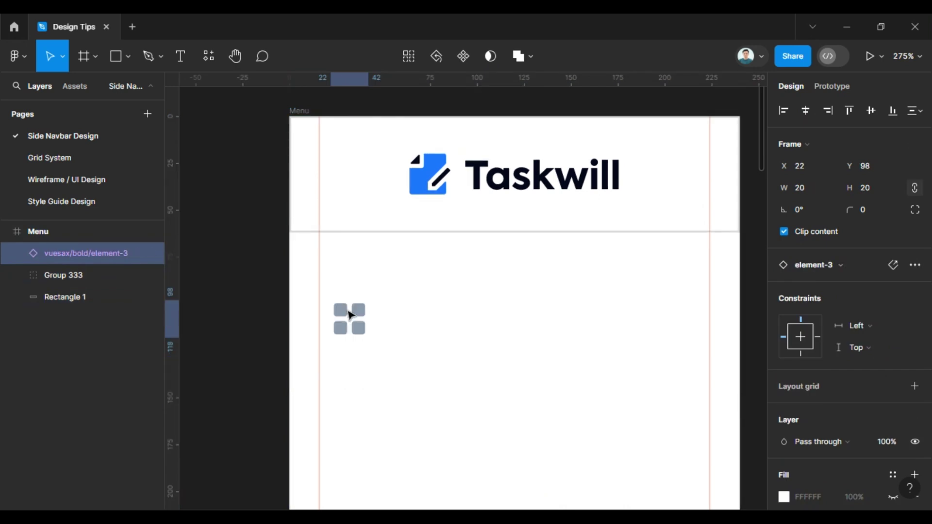
pyautogui.press('Left')
pyautogui.press('Left')
pyautogui.press('Left')
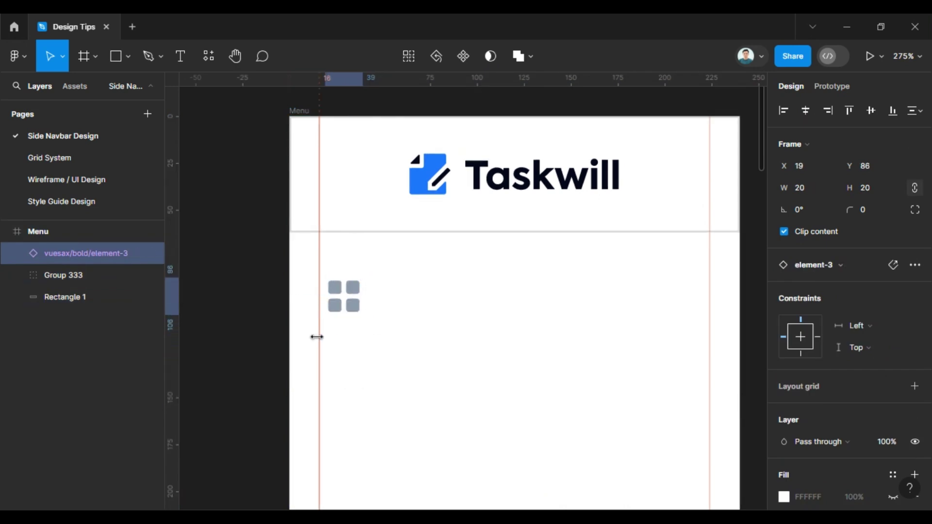
pyautogui.press('Left')
pyautogui.press('Left')
pyautogui.press('Left')
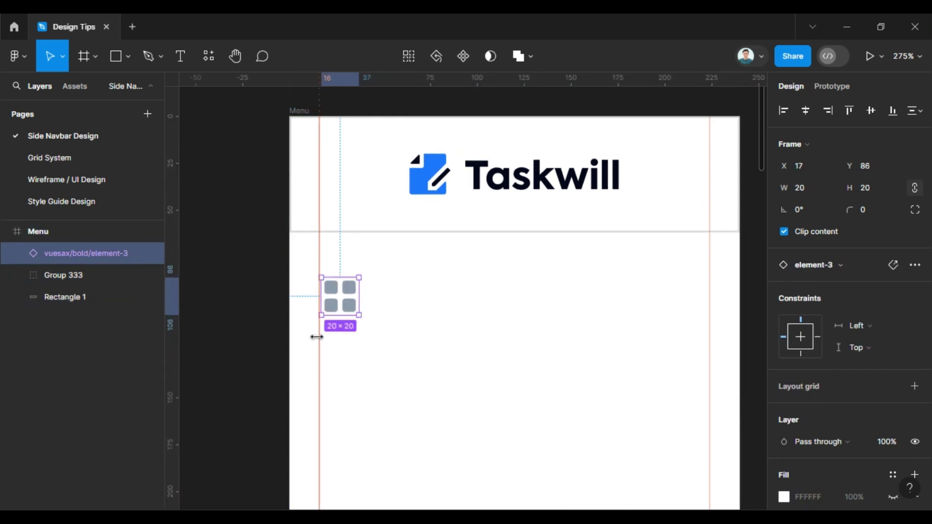
# Step: Set a 20 px gap between the header and the grid icon
pyautogui.keyDown('shift'); pyautogui.click(429, 231); pyautogui.keyUp('shift')
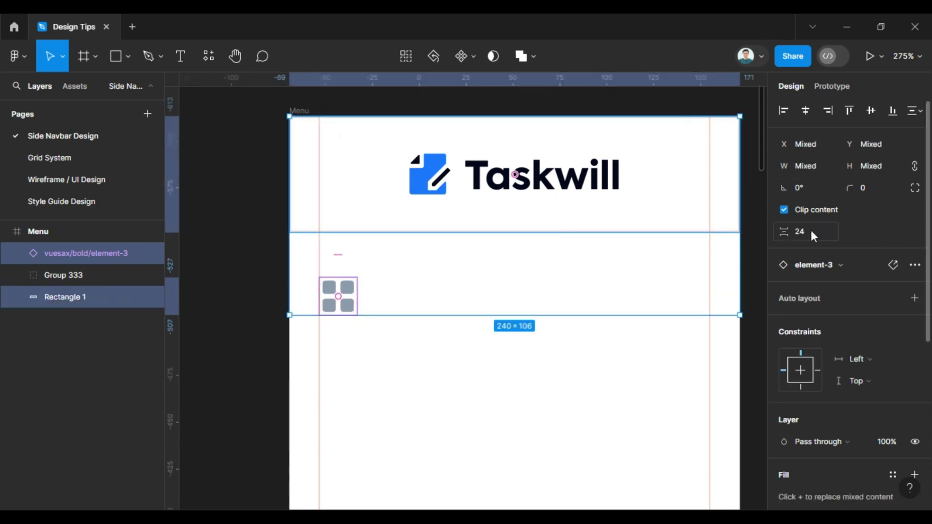
pyautogui.click(810, 230)
pyautogui.write('20')
pyautogui.press('Return')
pyautogui.click(236, 360)
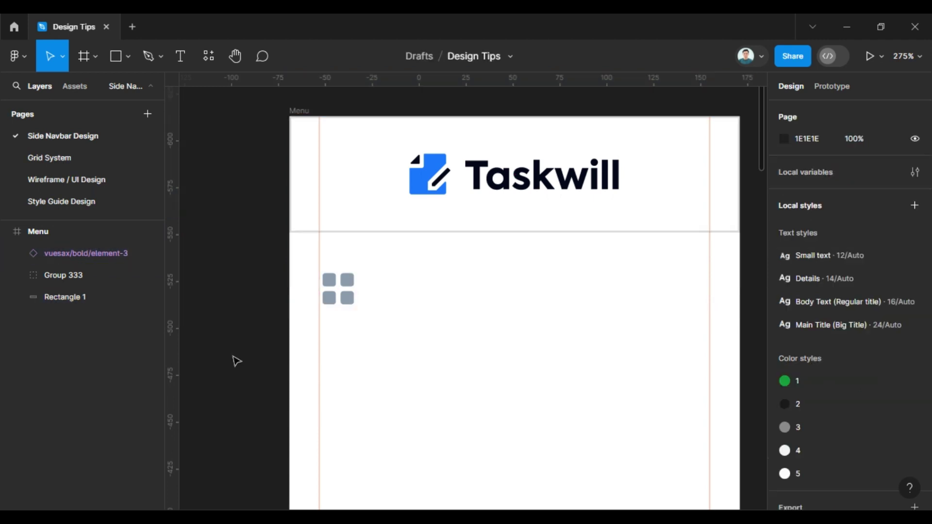
# Step: Add a 'Dashboard' label beside the grid icon in Poppins Medium 14
pyautogui.press('t')
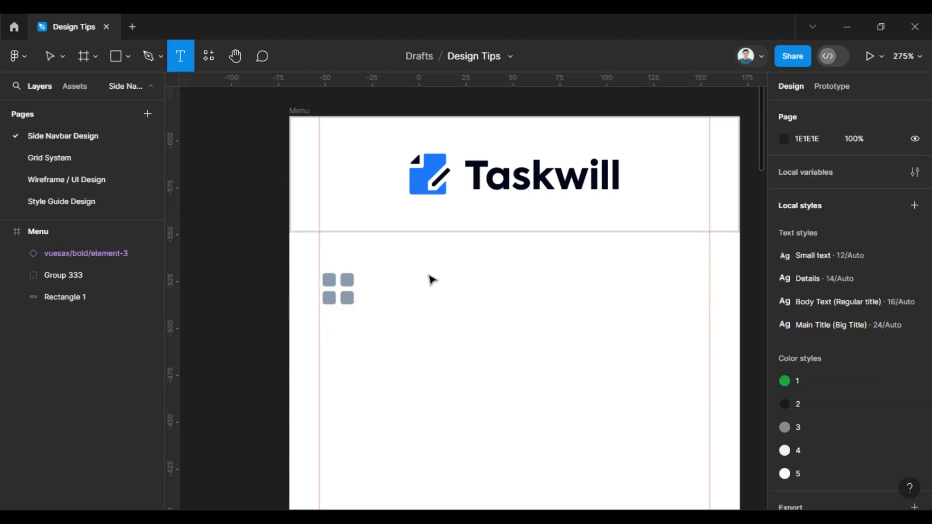
pyautogui.click(387, 301)
pyautogui.write('Das')
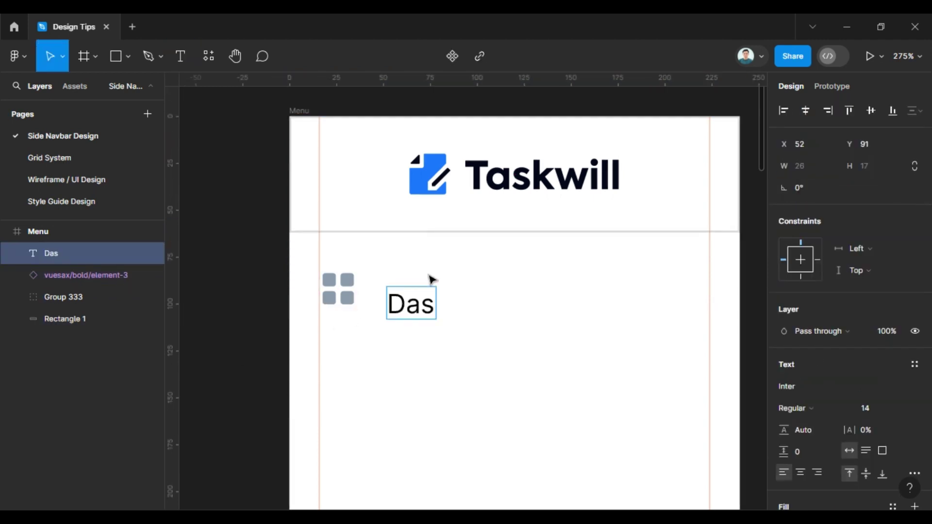
pyautogui.write('hboard')
pyautogui.hotkey('ctrl', 'a')
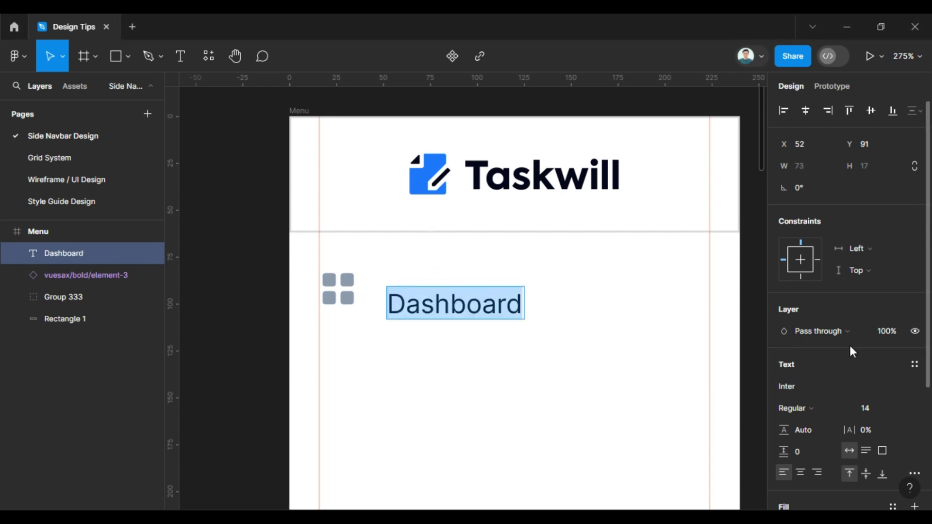
pyautogui.click(803, 387)
pyautogui.write('po')
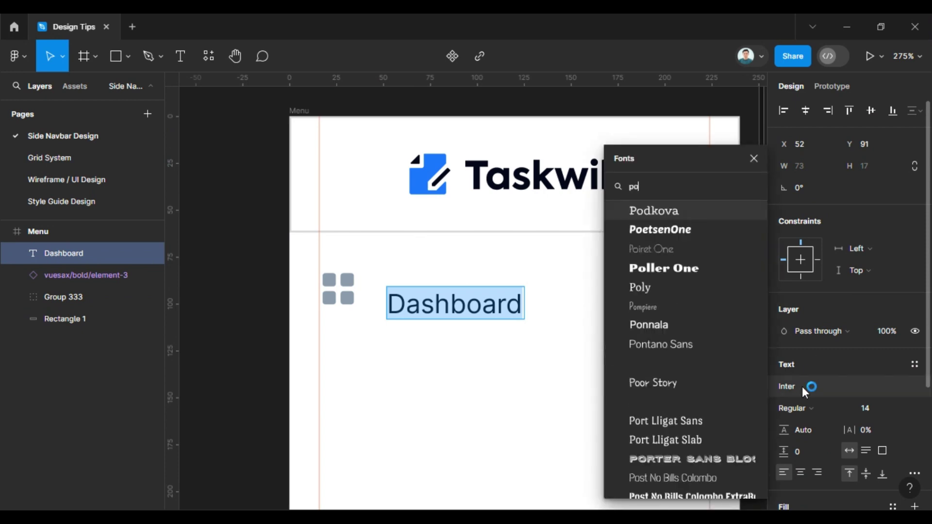
pyautogui.write('ppi')
pyautogui.press('Return')
pyautogui.press('Escape')
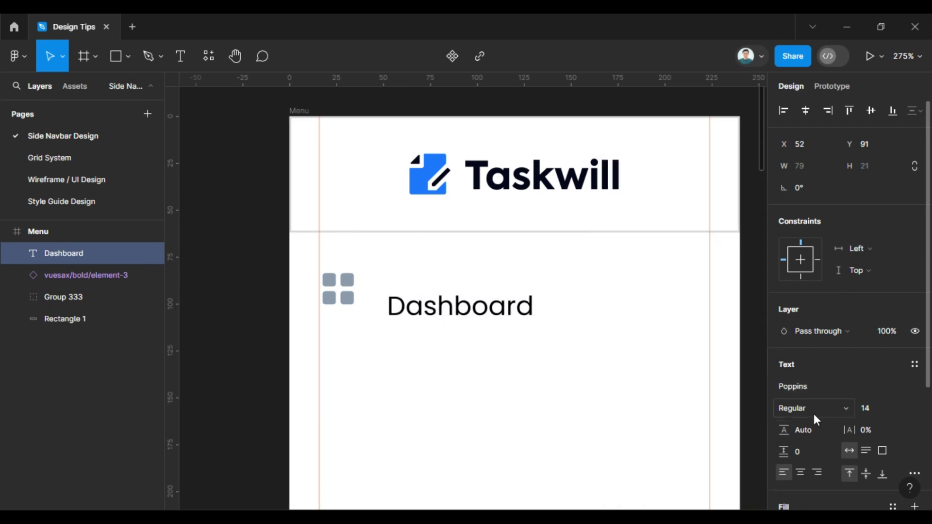
pyautogui.click(812, 409)
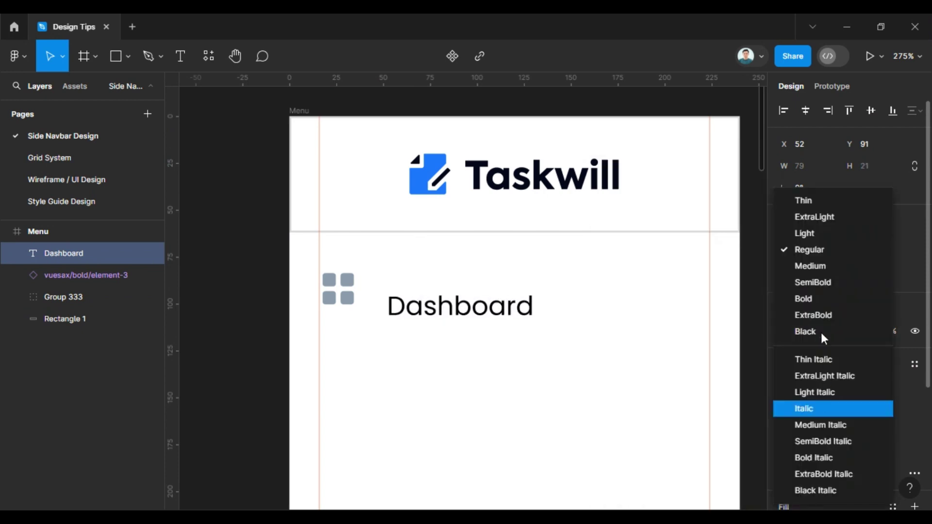
pyautogui.click(819, 266)
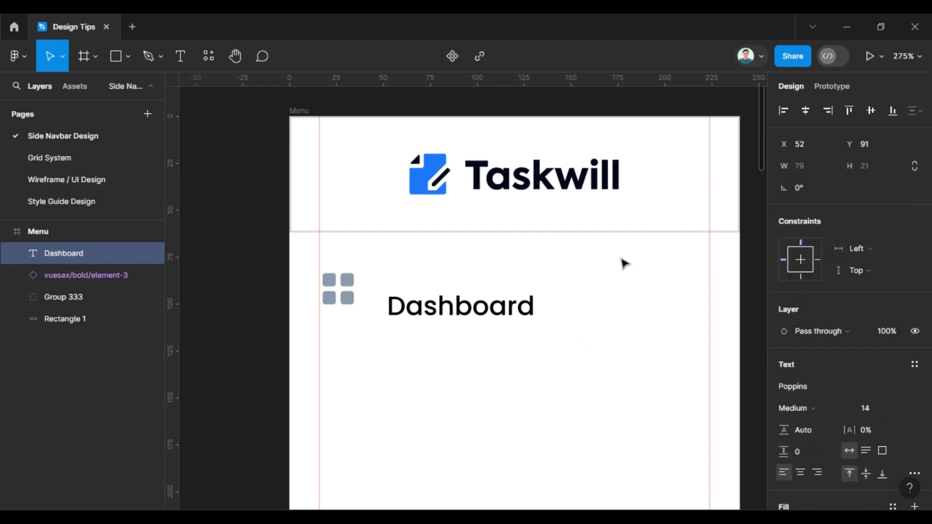
# Step: Align the Dashboard label with the icon and group them as '1'
pyautogui.moveTo(444, 302); pyautogui.dragTo(433, 283)
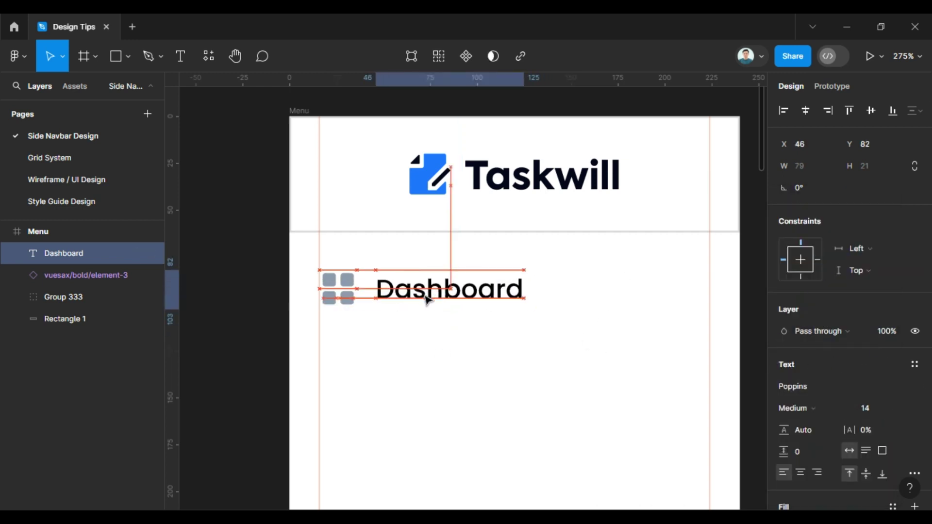
pyautogui.keyDown('shift'); pyautogui.click(338, 289); pyautogui.keyUp('shift')
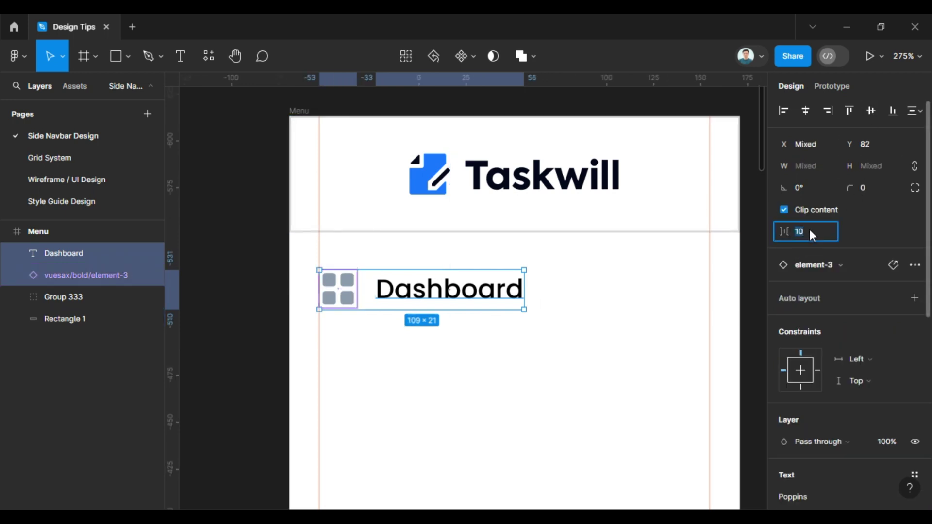
pyautogui.press('Up')
pyautogui.press('Up')
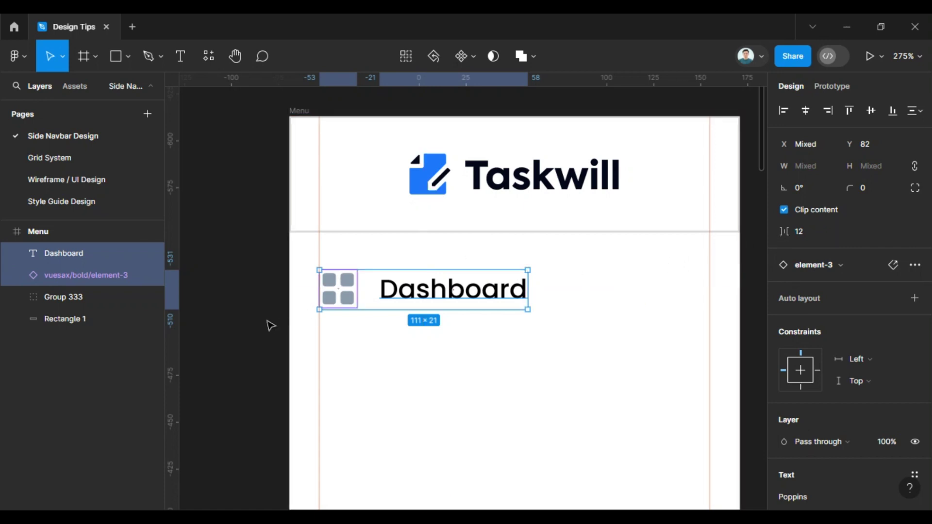
pyautogui.hotkey('ctrl', 'g')
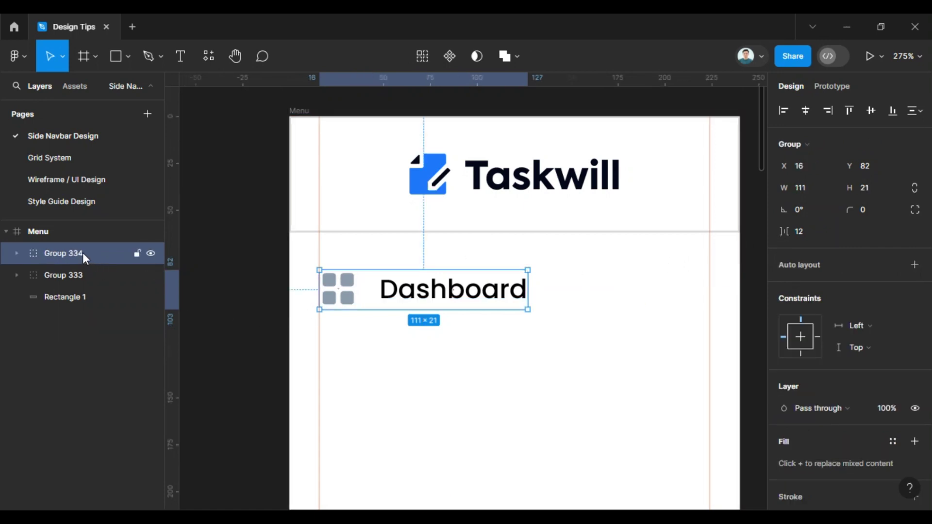
pyautogui.doubleClick(82, 252)
pyautogui.write('1')
pyautogui.press('Return')
# Step: Duplicate group 1 directly below as a second menu item
pyautogui.scroll(-2, 358, 206)
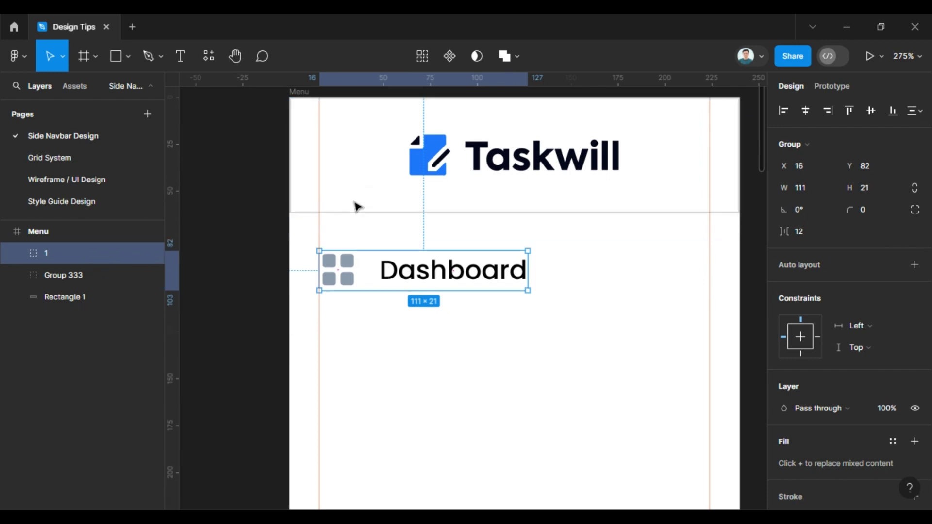
pyautogui.scroll(-3, 384, 270)
pyautogui.doubleClick(383, 267)
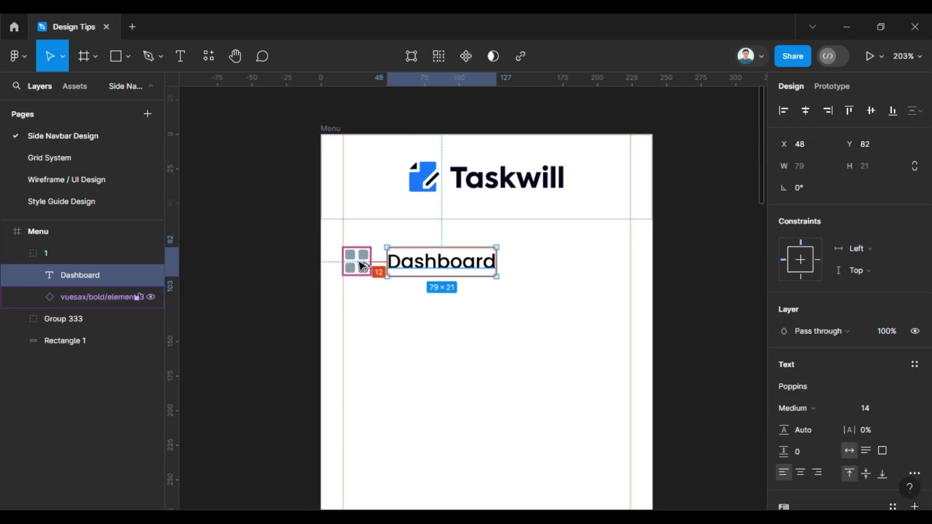
pyautogui.press('Escape')
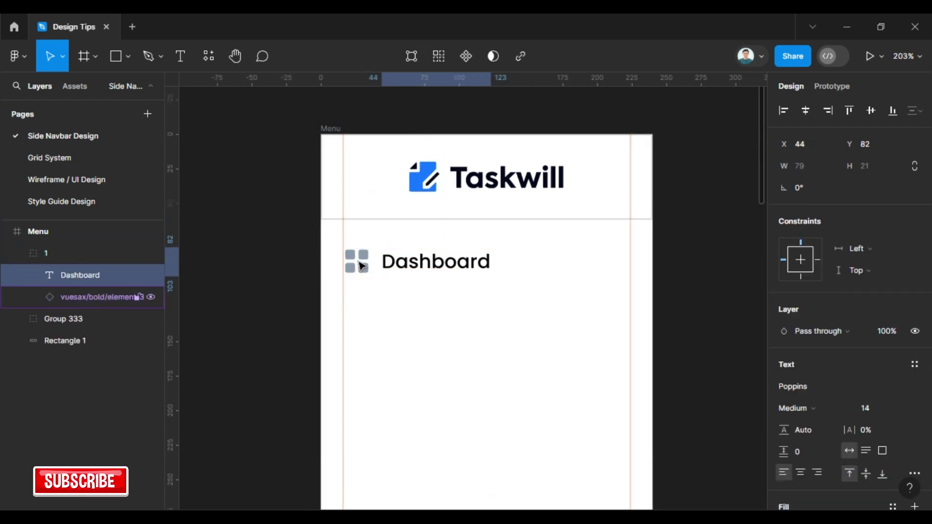
pyautogui.click(298, 266)
pyautogui.click(378, 271)
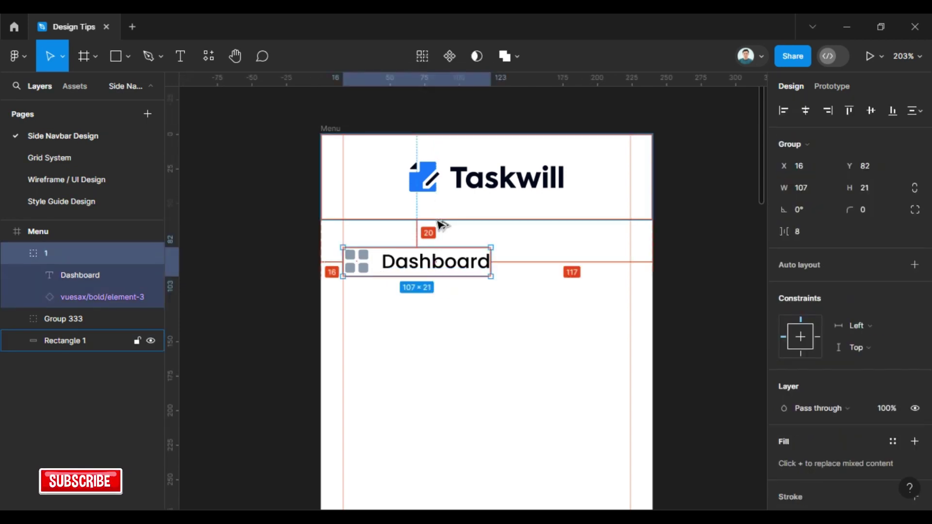
pyautogui.moveTo(427, 263); pyautogui.dragTo(426, 298)
# Step: Wrap both menu items in a vertical auto layout with 20 px row spacing
pyautogui.keyDown('shift'); pyautogui.click(434, 260); pyautogui.keyUp('shift')
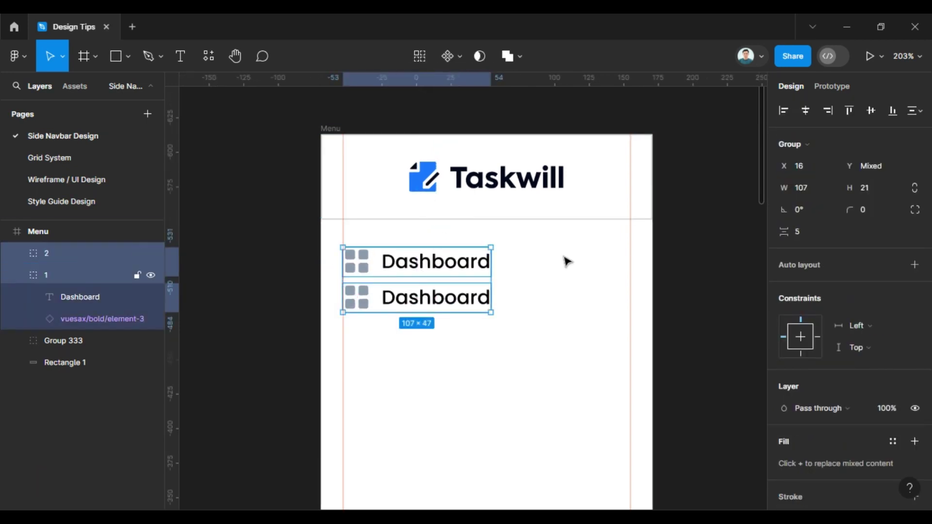
pyautogui.hotkey('shift', 'a')
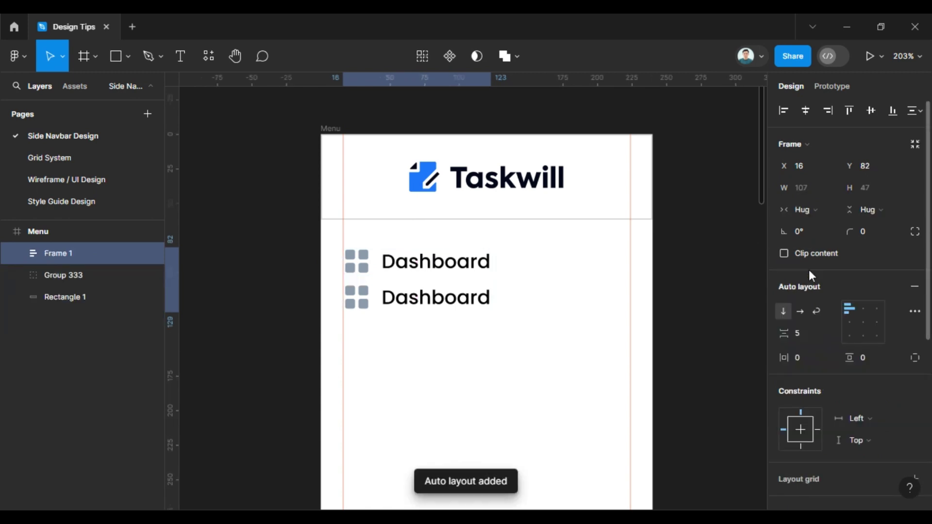
pyautogui.click(806, 332)
pyautogui.write('2')
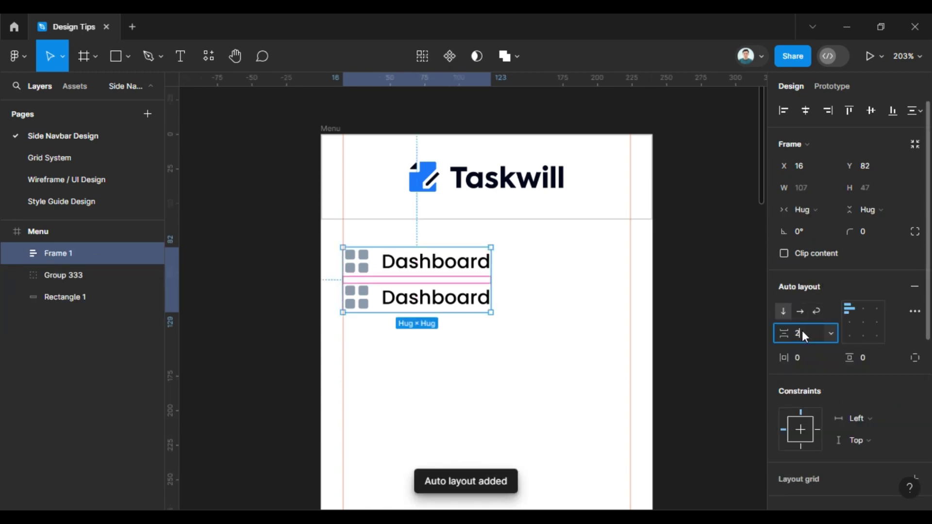
pyautogui.write('4')
pyautogui.press('Return')
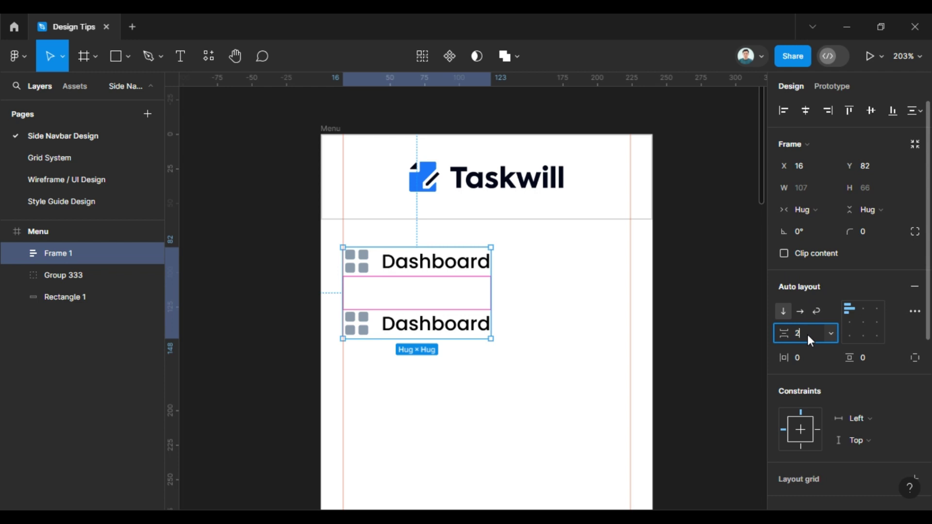
pyautogui.write('0')
pyautogui.press('Return')
pyautogui.press('Escape')
# Step: Recolour both Dashboard labels to grey 9CA3AF
pyautogui.scroll(-3, 554, 167)
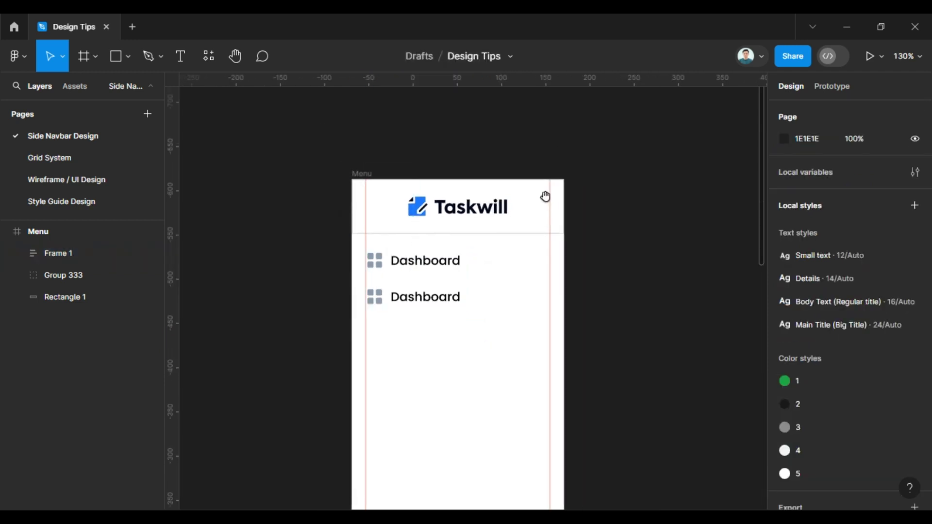
pyautogui.scroll(-2, 441, 245)
pyautogui.scroll(2, 443, 183)
pyautogui.scroll(3, 440, 212)
pyautogui.scroll(1, 419, 210)
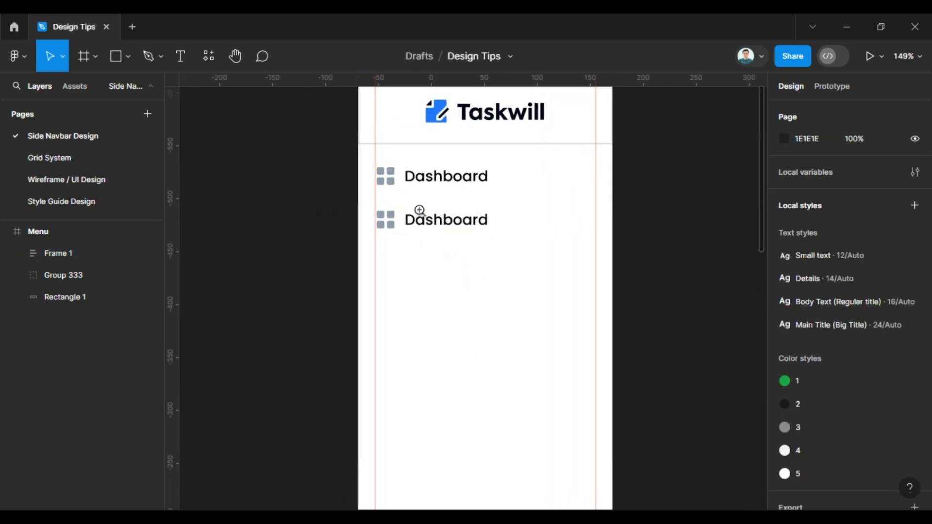
pyautogui.scroll(1, 419, 210)
pyautogui.keyDown('ctrl'); pyautogui.click(437, 192); pyautogui.keyUp('ctrl')
pyautogui.scroll(2, 437, 192)
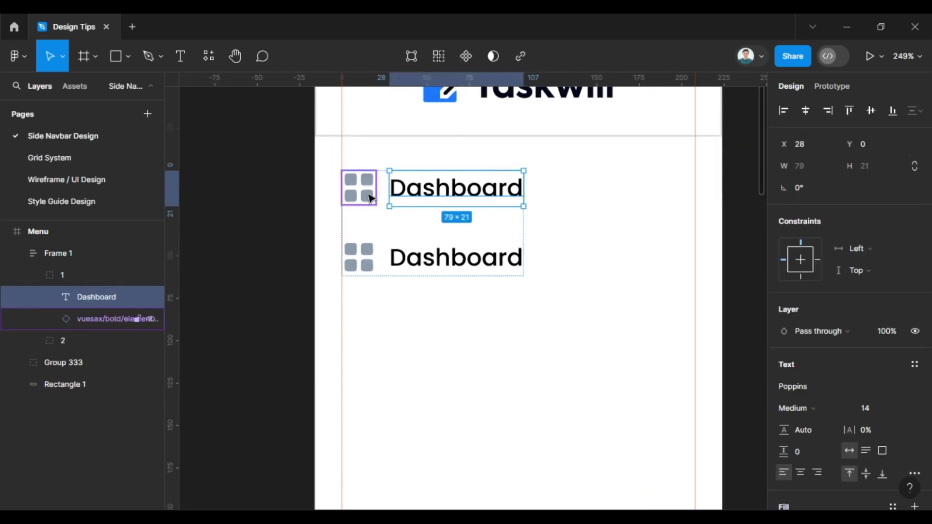
pyautogui.click(370, 197)
pyautogui.scroll(-3, 825, 427)
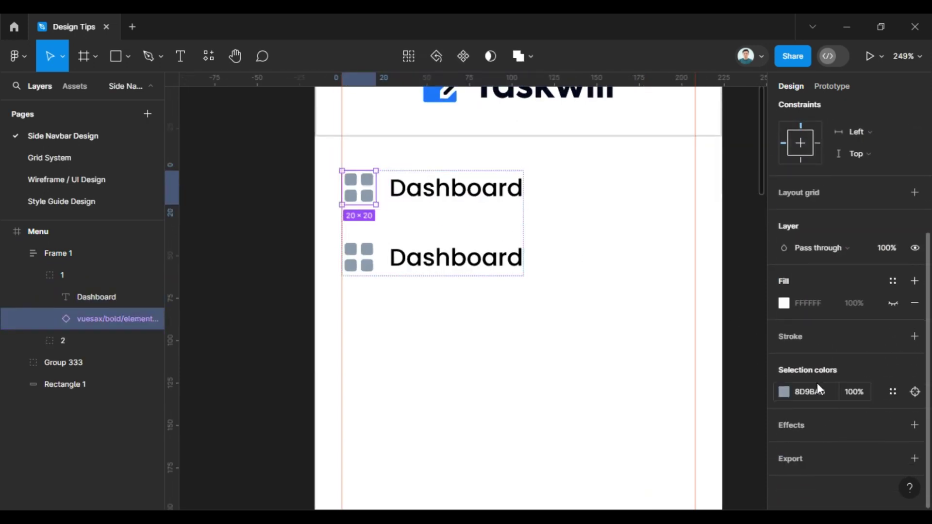
pyautogui.click(446, 198)
pyautogui.keyDown('ctrl'); pyautogui.keyDown('shift'); pyautogui.click(437, 266); pyautogui.keyUp('shift'); pyautogui.keyUp('ctrl')
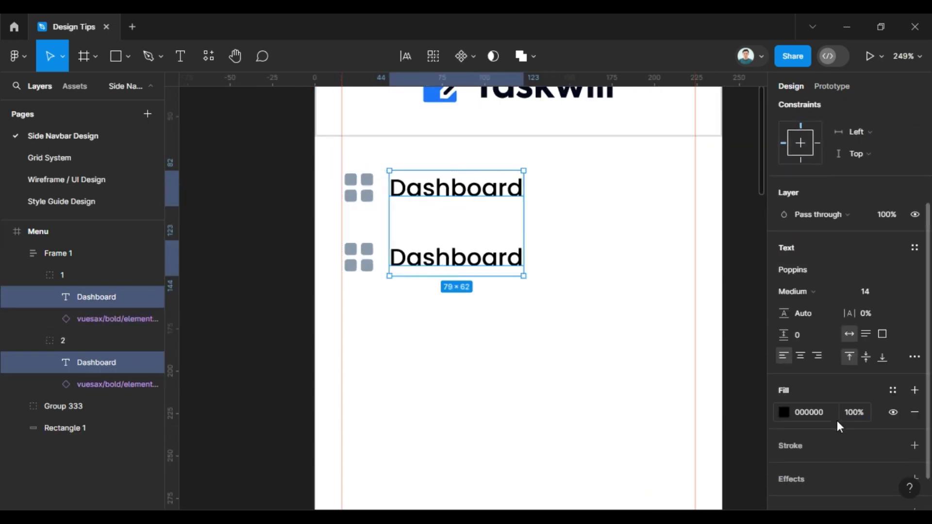
pyautogui.click(818, 412)
pyautogui.write('9CA3AF')
pyautogui.press('Return')
pyautogui.click(626, 396)
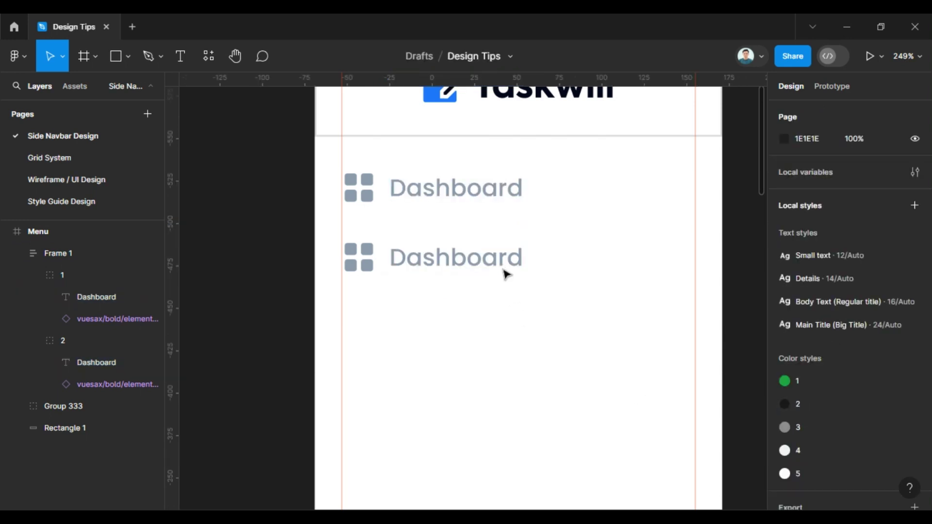
# Step: Rename the second menu row's label from Dashboard to My Tasks
pyautogui.doubleClick(496, 266)
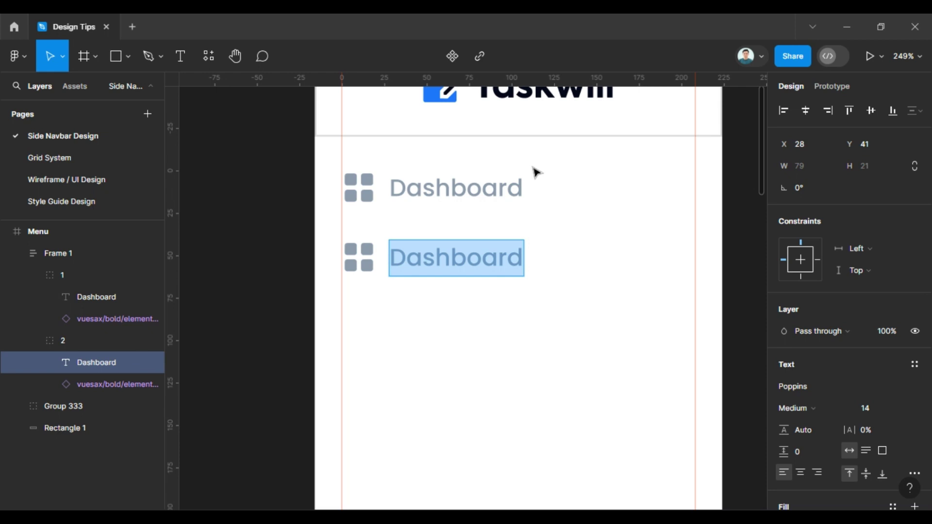
pyautogui.doubleClick(409, 260)
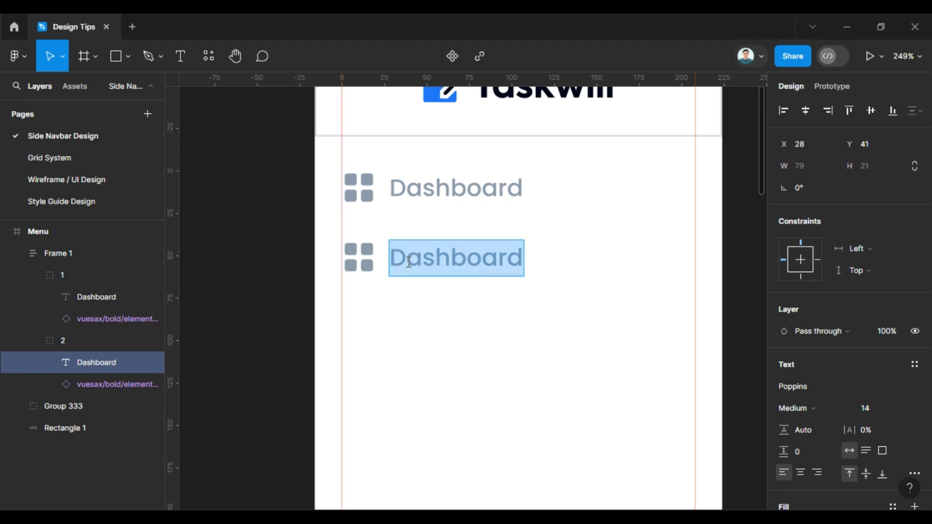
pyautogui.write('My Tasl')
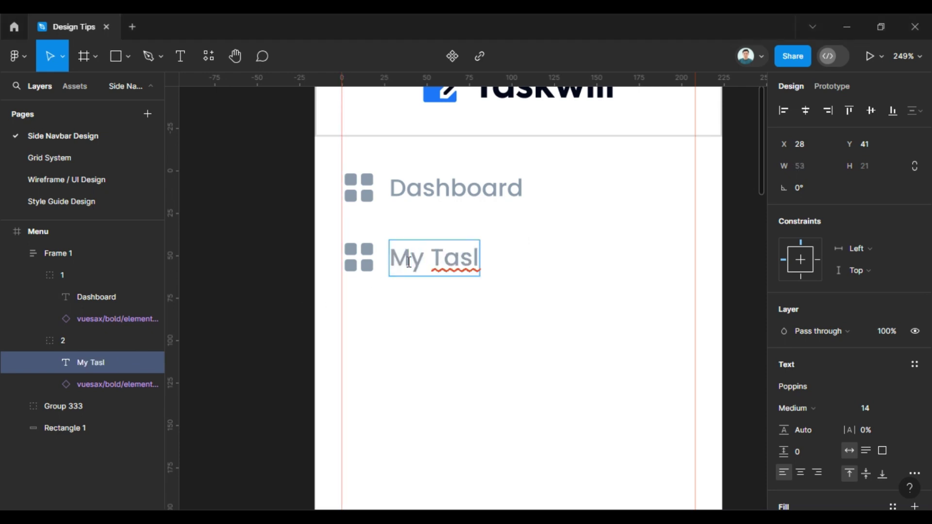
pyautogui.press('BackSpace')
pyautogui.write('ks')
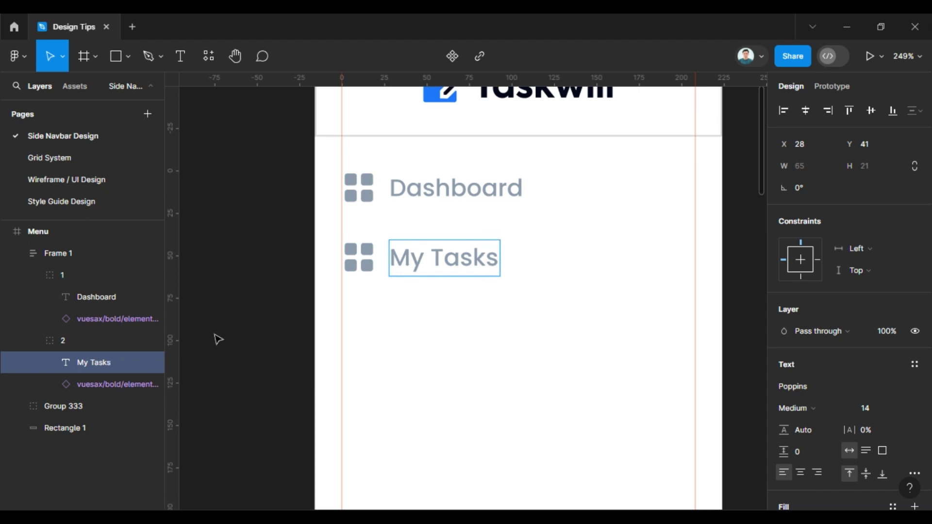
pyautogui.click(218, 339)
# Step: Duplicate the My Tasks row and label the copy Projects
pyautogui.click(454, 258)
pyautogui.doubleClick(456, 260)
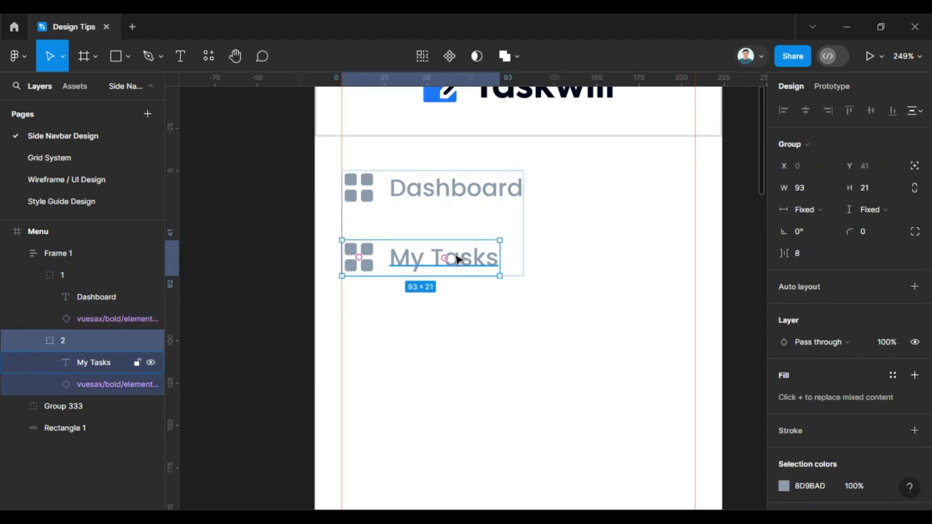
pyautogui.hotkey('ctrl', 'd')
pyautogui.press('alt')
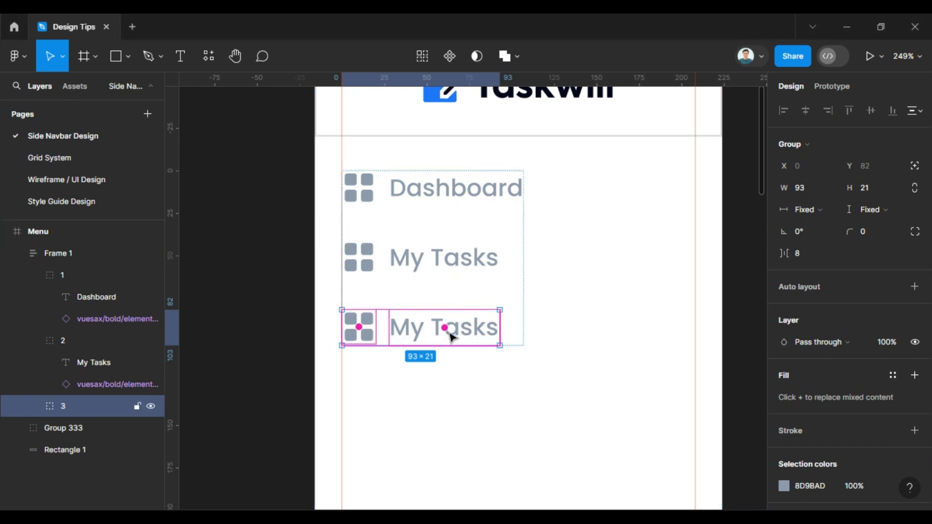
pyautogui.doubleClick(470, 334)
pyautogui.hotkey('ctrl', 'a')
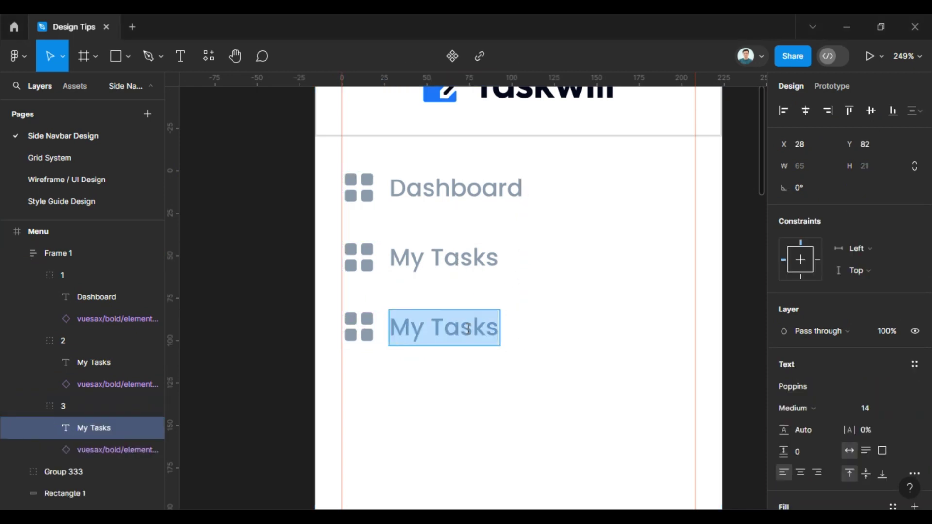
pyautogui.write('Projects')
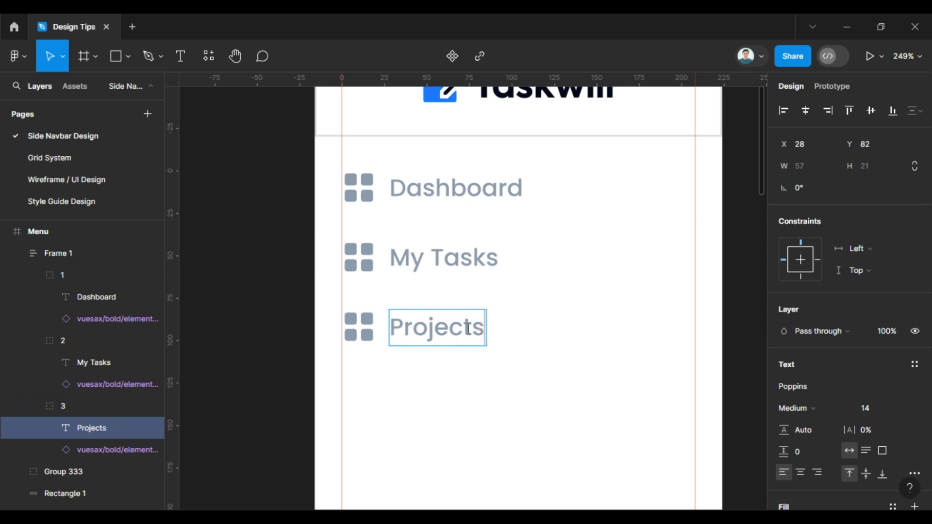
pyautogui.press('Escape')
pyautogui.click(439, 454)
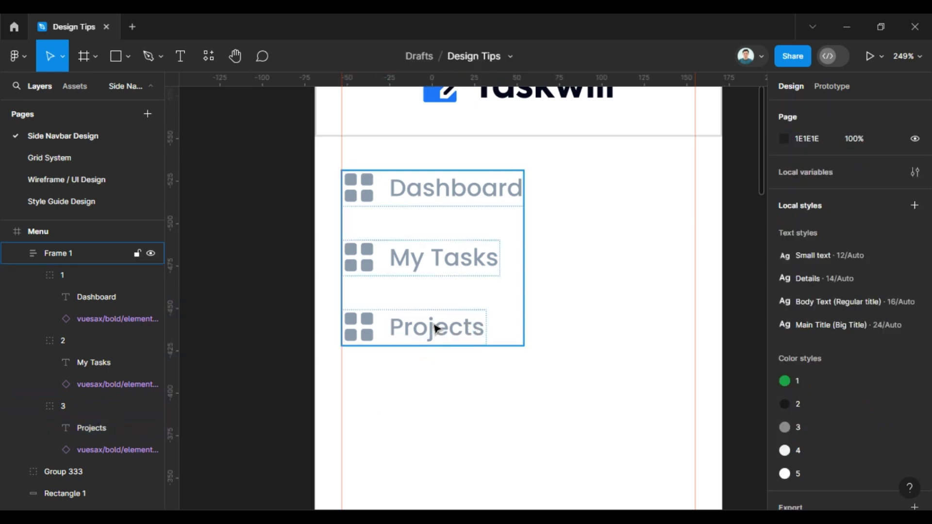
# Step: Duplicate the Projects row and label the new fourth row Calendar
pyautogui.doubleClick(432, 327)
pyautogui.hotkey('ctrl', 'd')
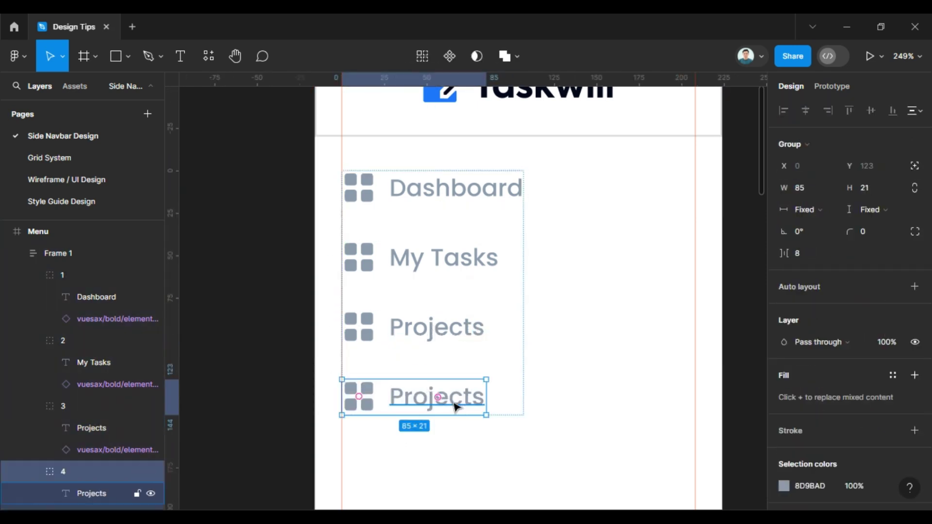
pyautogui.doubleClick(457, 405)
pyautogui.write('Cal')
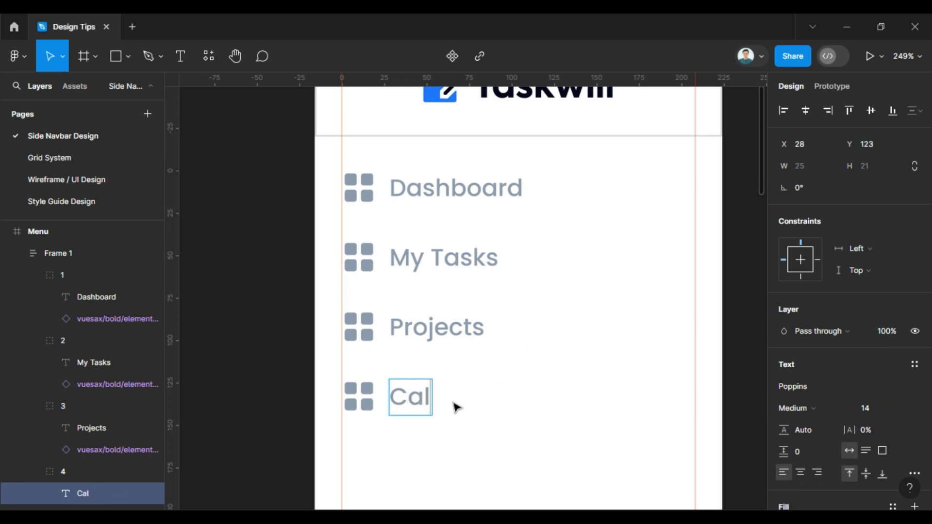
pyautogui.write('enda')
pyautogui.write('r')
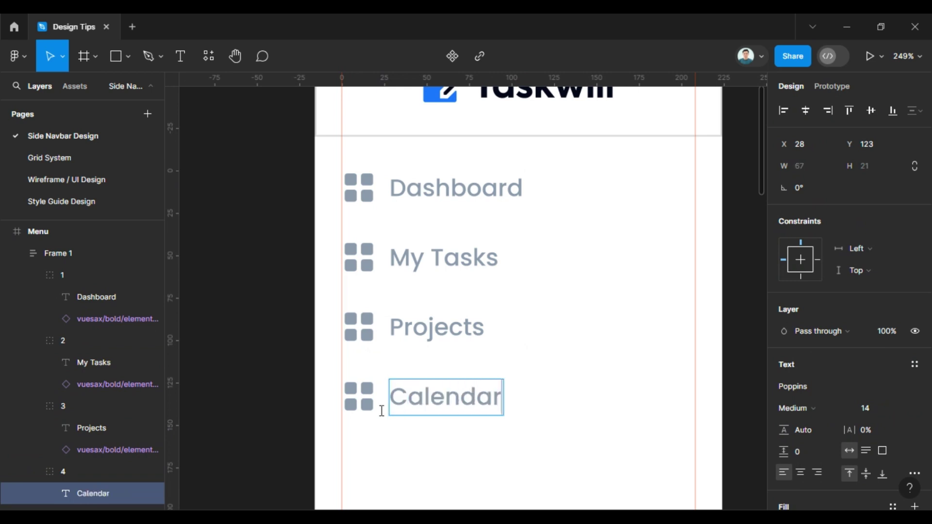
pyautogui.click(244, 330)
pyautogui.keyDown('ctrl'); pyautogui.scroll(-2, 351, 249); pyautogui.keyUp('ctrl')
# Step: Duplicate the Calendar row to add three new rows below it
pyautogui.keyDown('ctrl'); pyautogui.scroll(-2, 351, 249); pyautogui.keyUp('ctrl')
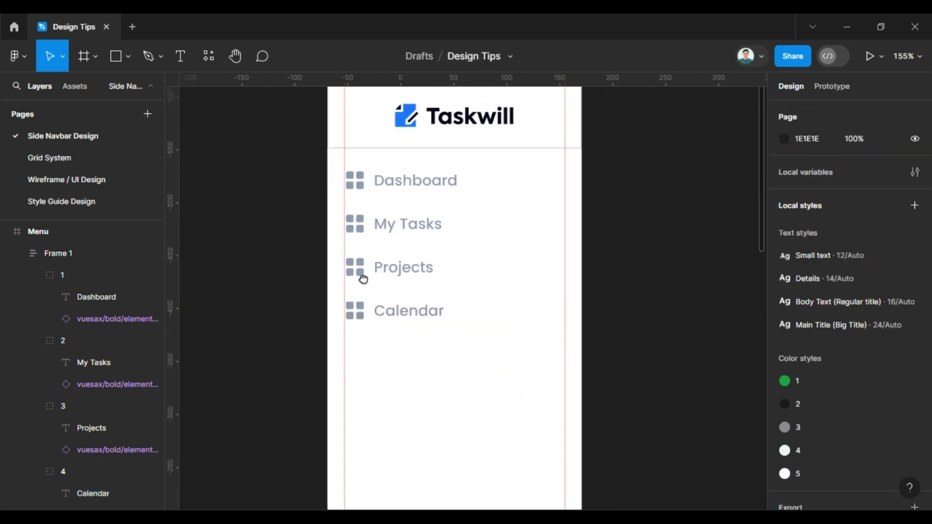
pyautogui.keyDown('ctrl'); pyautogui.scroll(-1, 353, 262); pyautogui.keyUp('ctrl')
pyautogui.click(388, 339)
pyautogui.doubleClick(388, 340)
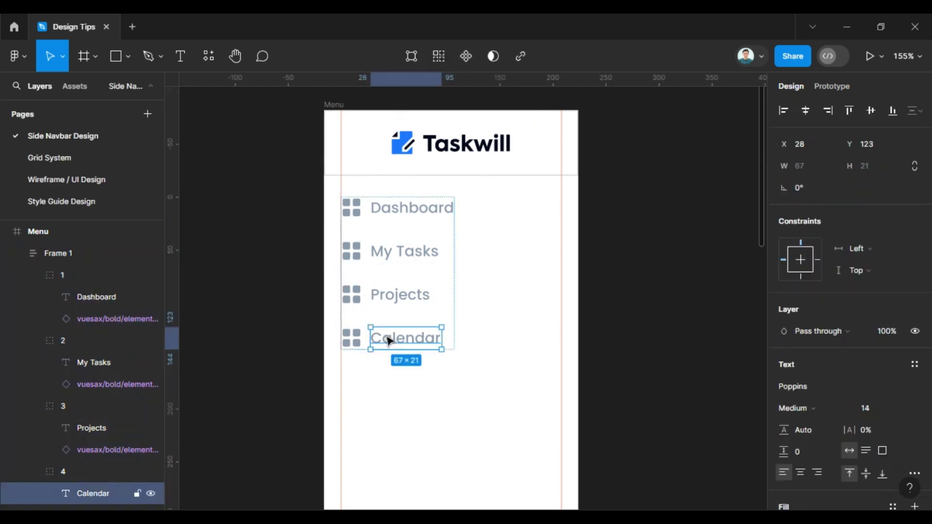
pyautogui.click(499, 316)
pyautogui.doubleClick(420, 333)
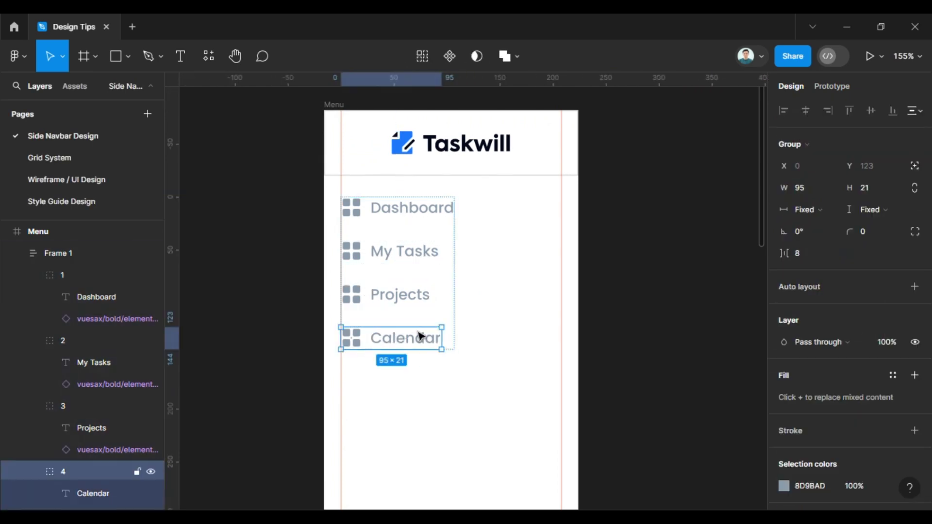
pyautogui.keyDown('ctrl'); pyautogui.scroll(-1, 420, 335); pyautogui.keyUp('ctrl')
pyautogui.hotkey('ctrl', 'd')
pyautogui.hotkey('ctrl', 'd')
pyautogui.hotkey('ctrl', 'd')
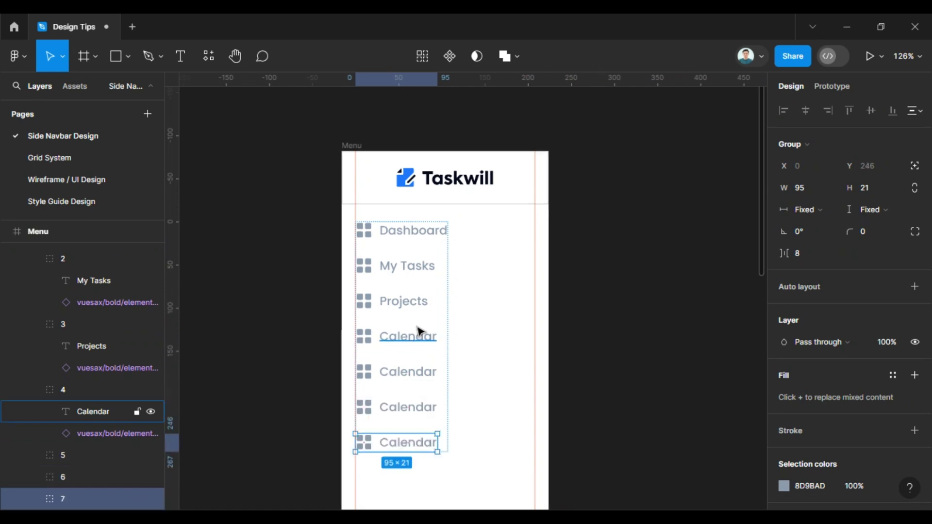
# Step: Label the three new rows Feed, Messages and Goals
pyautogui.doubleClick(398, 375)
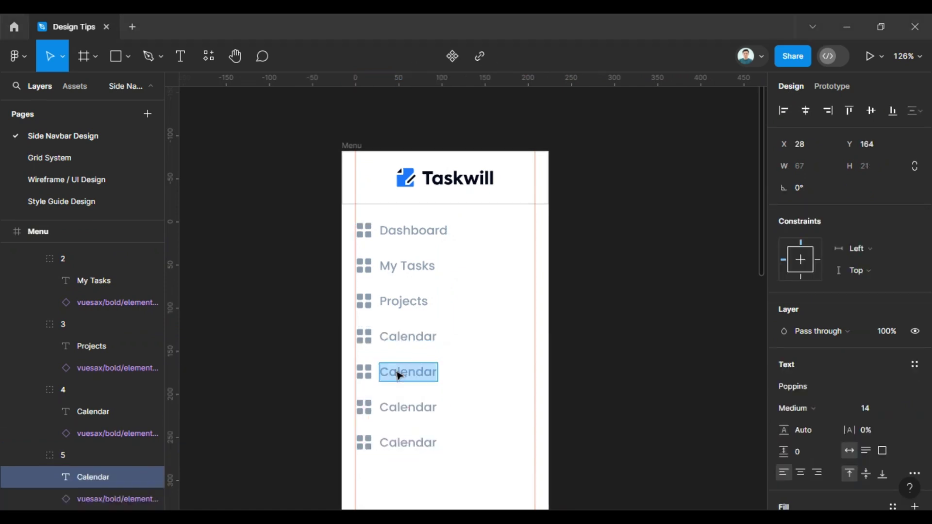
pyautogui.write('Feed')
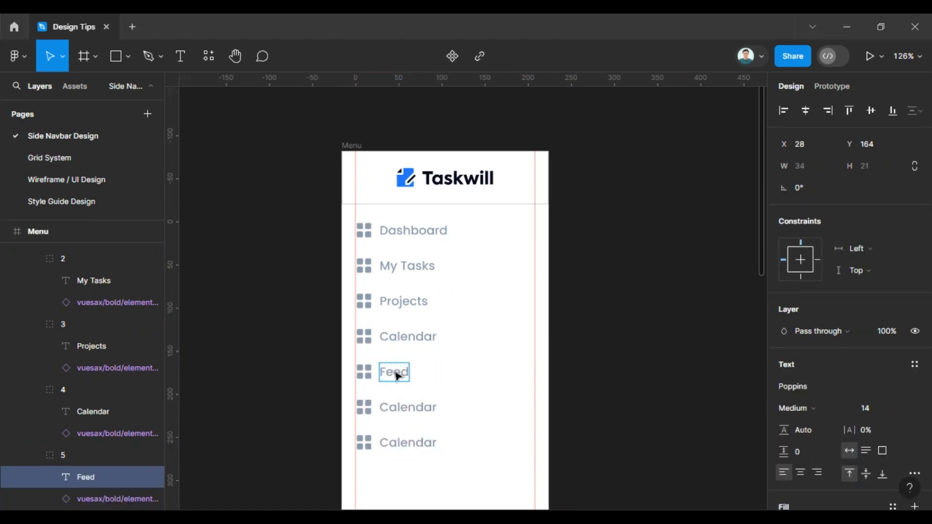
pyautogui.doubleClick(426, 407)
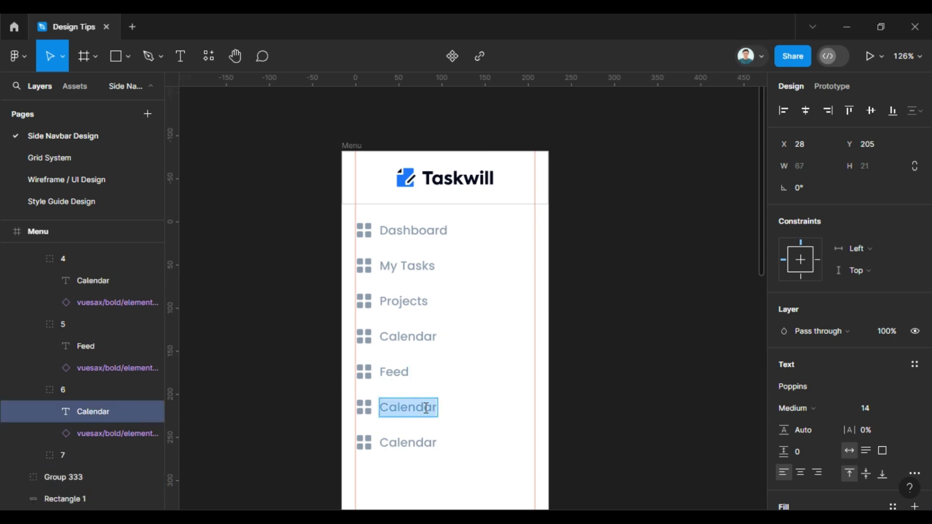
pyautogui.write('Messages')
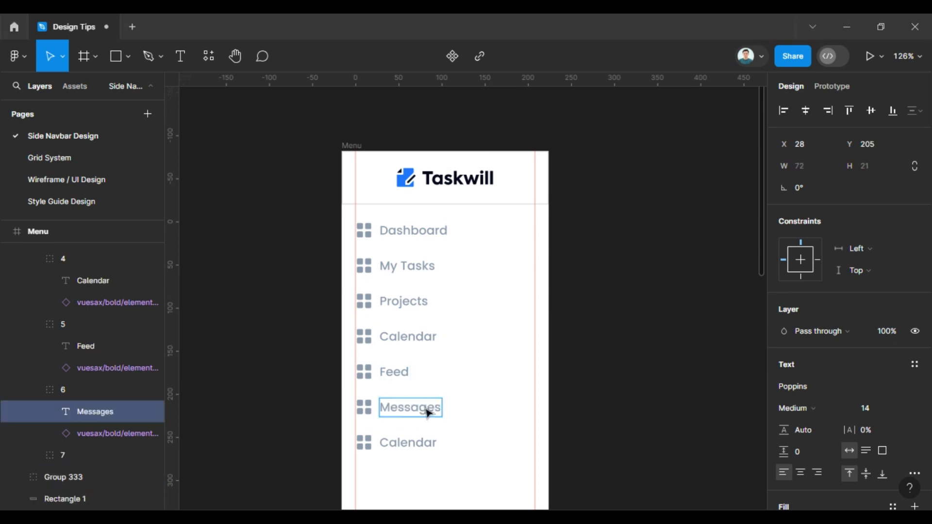
pyautogui.doubleClick(404, 444)
pyautogui.write('G')
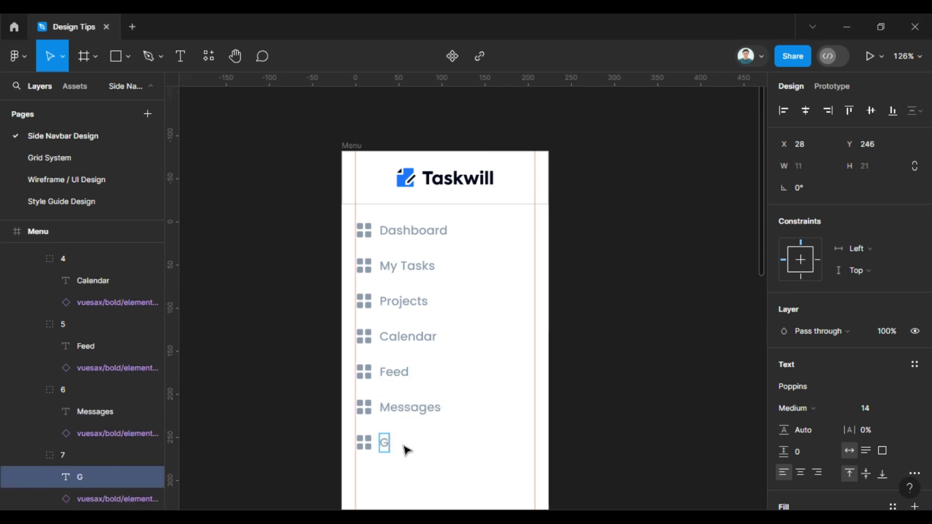
pyautogui.write('oals')
pyautogui.scroll(-4, 426, 310)
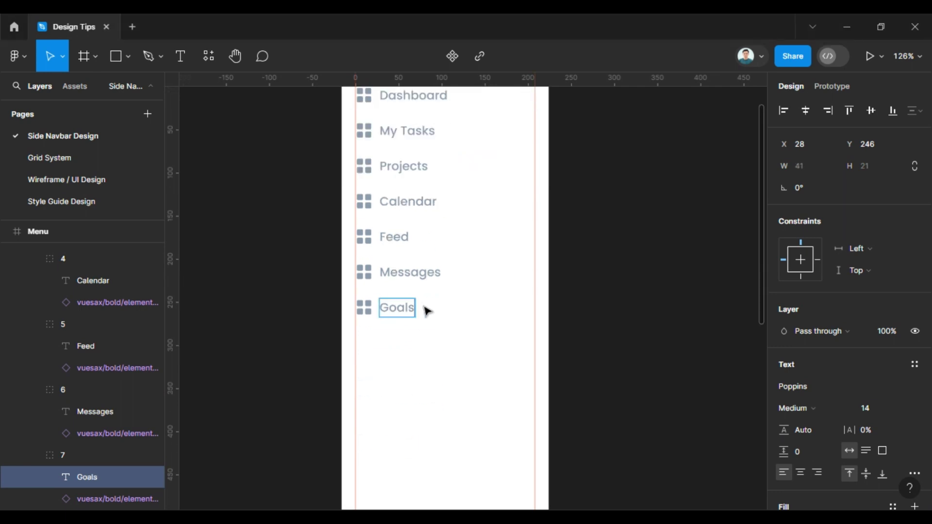
pyautogui.click(286, 334)
# Step: Duplicate the Goals row twice and label the copies Members and Settings
pyautogui.click(399, 293)
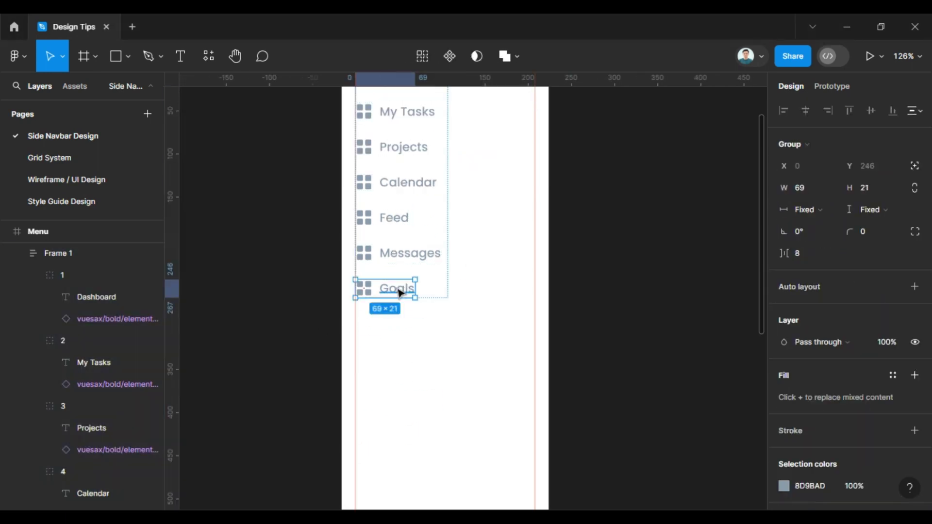
pyautogui.hotkey('ctrl', 'd')
pyautogui.hotkey('ctrl', 'd')
pyautogui.press('Tab')
pyautogui.press('alt')
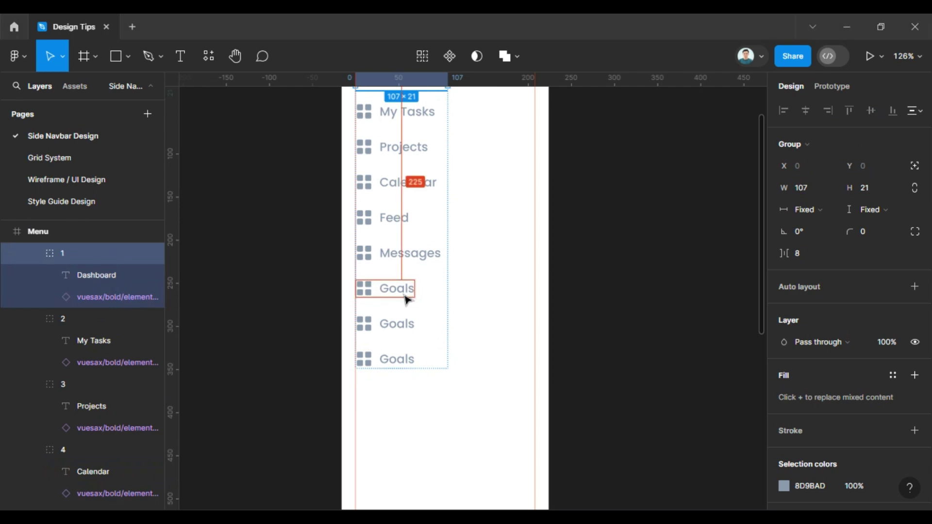
pyautogui.click(291, 337)
pyautogui.doubleClick(405, 325)
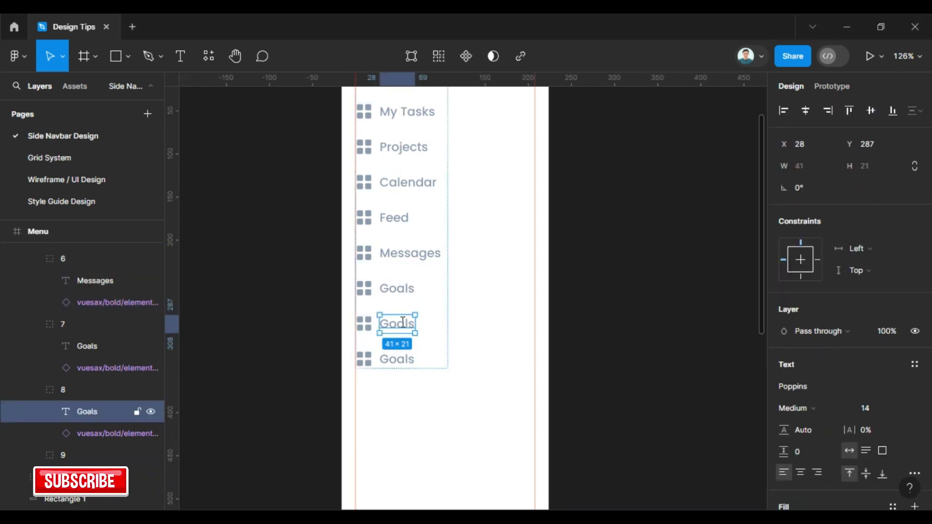
pyautogui.write('M')
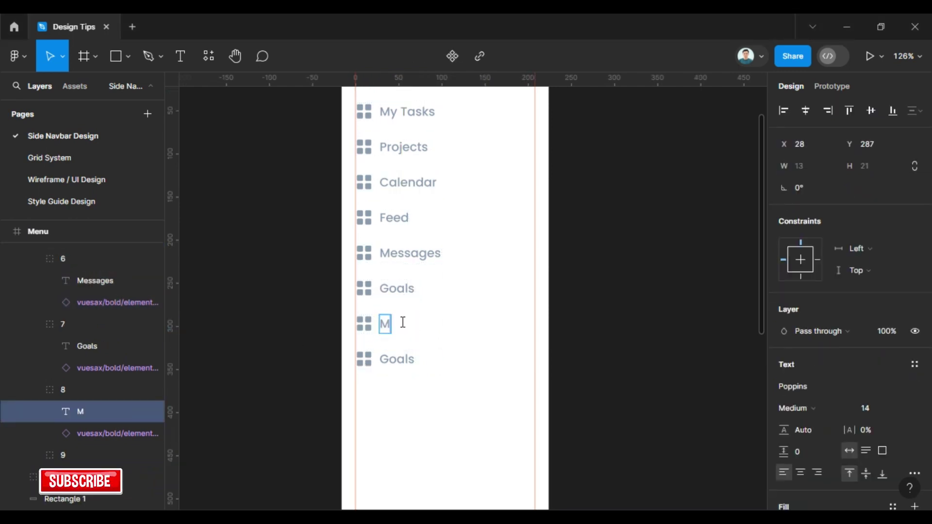
pyautogui.write('embers')
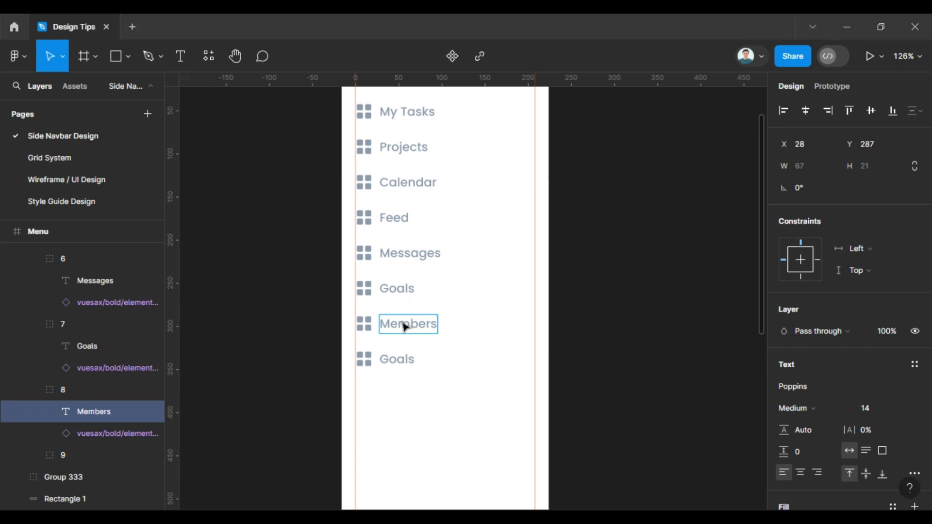
pyautogui.doubleClick(393, 362)
pyautogui.write('Se')
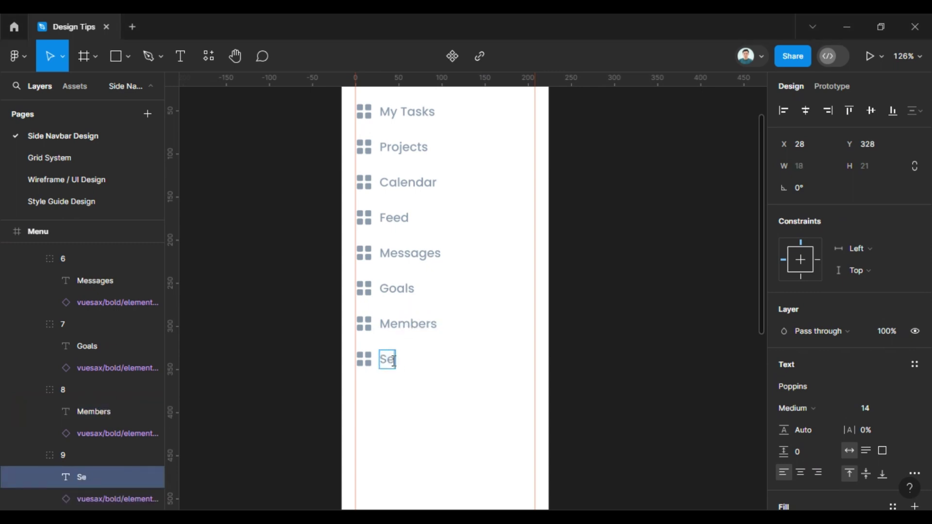
pyautogui.write('ttings')
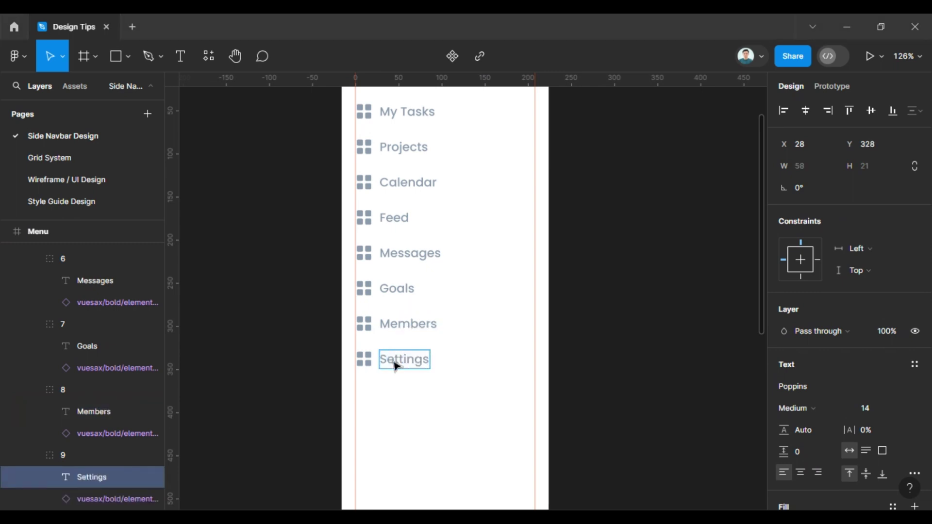
pyautogui.press('Escape')
pyautogui.click(318, 337)
pyautogui.scroll(3, 296, 364)
# Step: Put the pasted task-square icon at X 0 in My Tasks and delete the grid icon
pyautogui.scroll(-1, 316, 330)
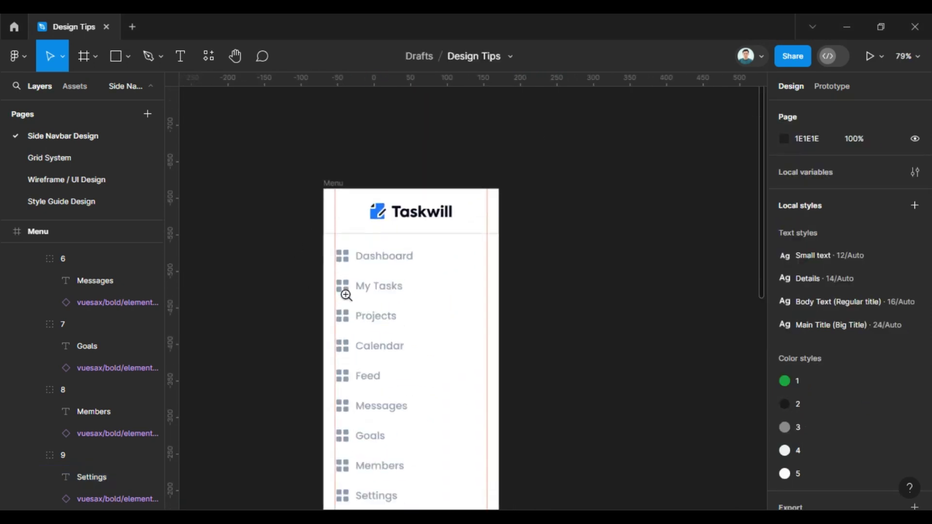
pyautogui.scroll(3, 340, 292)
pyautogui.scroll(3, 388, 233)
pyautogui.scroll(2, 388, 260)
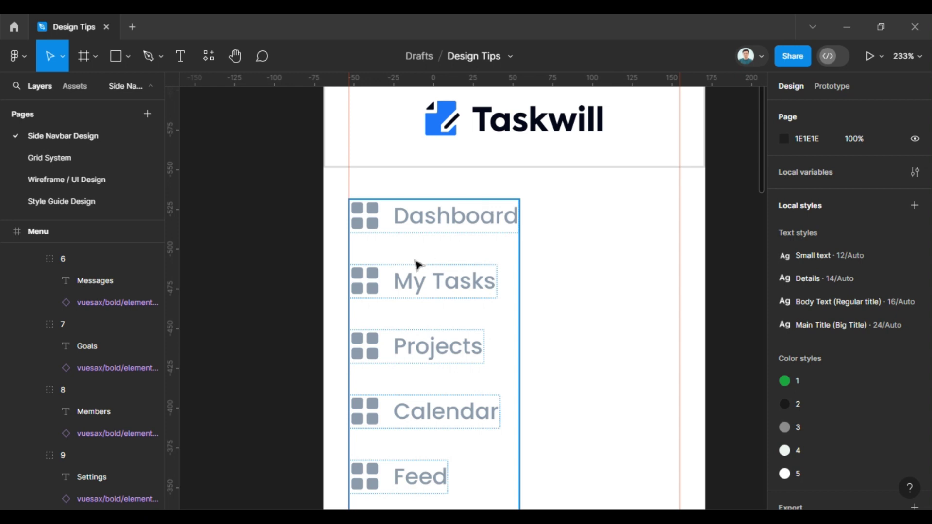
pyautogui.click(376, 275)
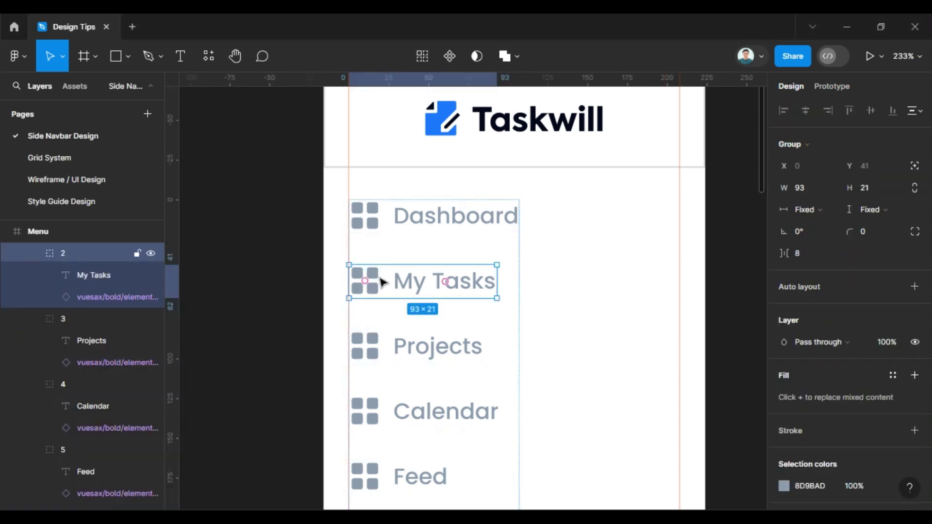
pyautogui.hotkey('ctrl', 'v')
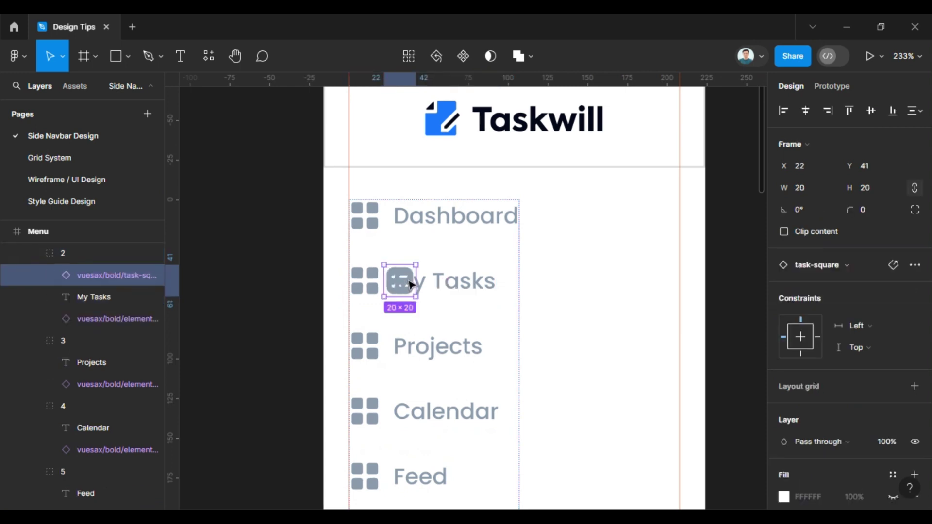
pyautogui.hotkey('alt', 'a')
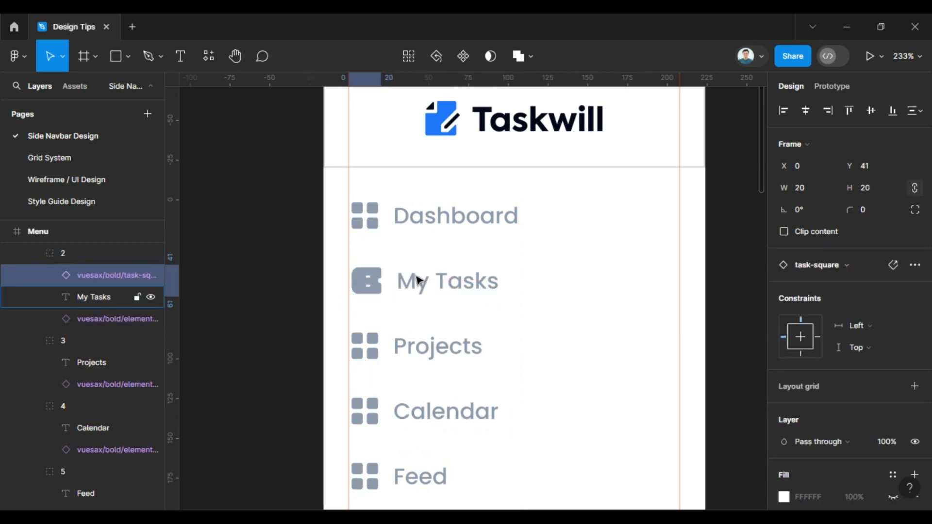
pyautogui.click(126, 313)
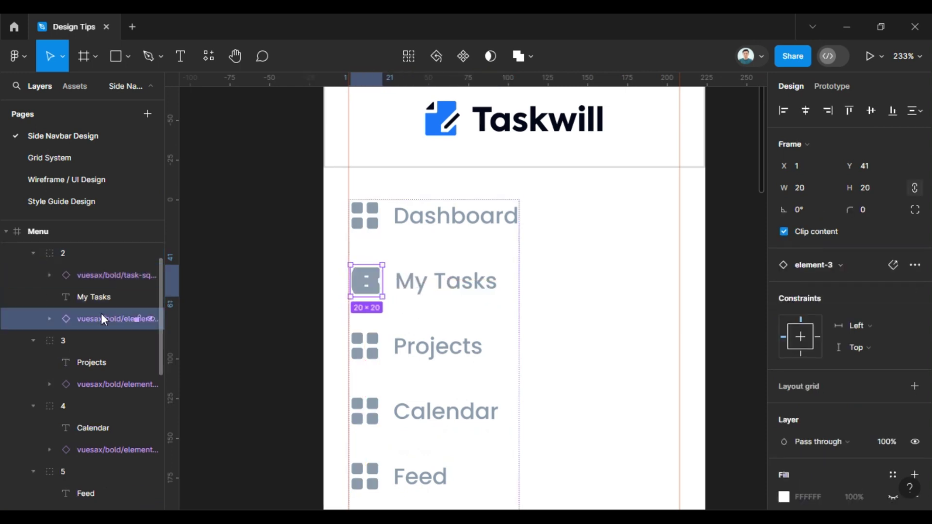
pyautogui.press('Delete')
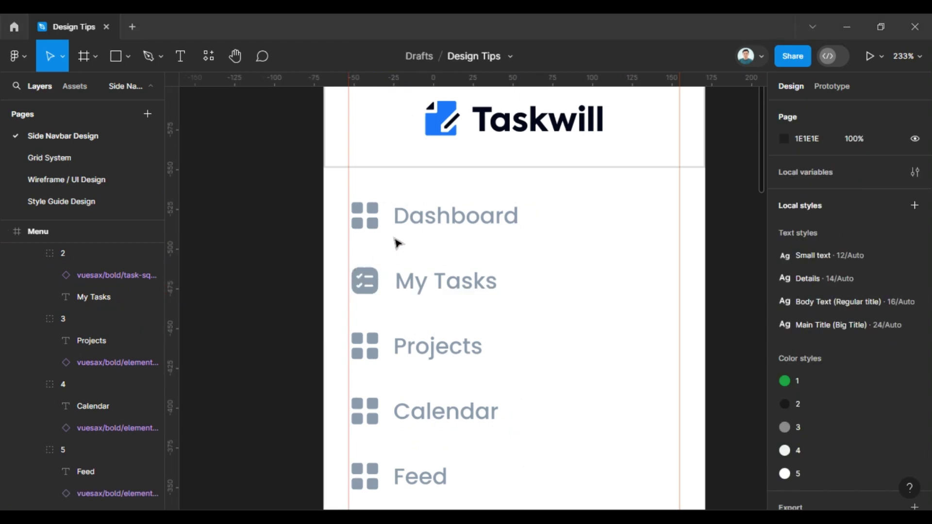
pyautogui.scroll(-2, 291, 308)
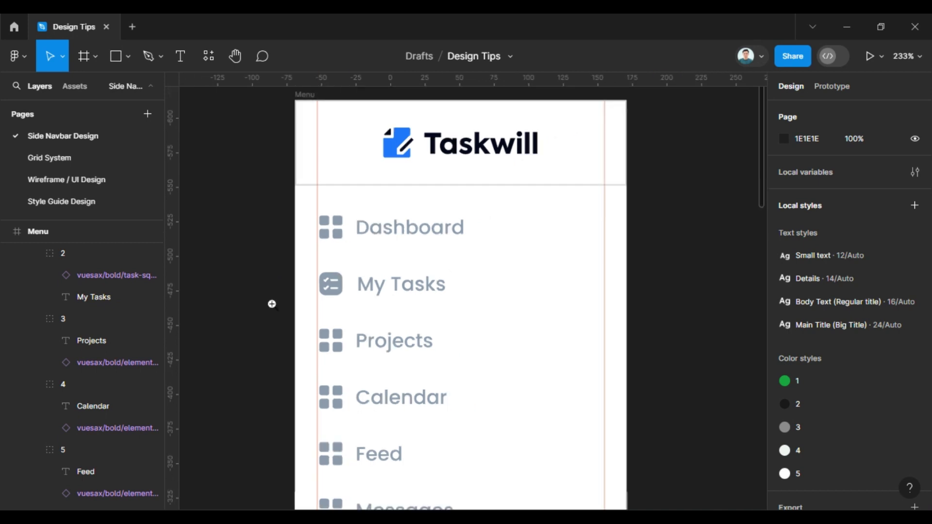
pyautogui.scroll(-3, 270, 304)
pyautogui.scroll(1, 318, 275)
pyautogui.scroll(1, 323, 279)
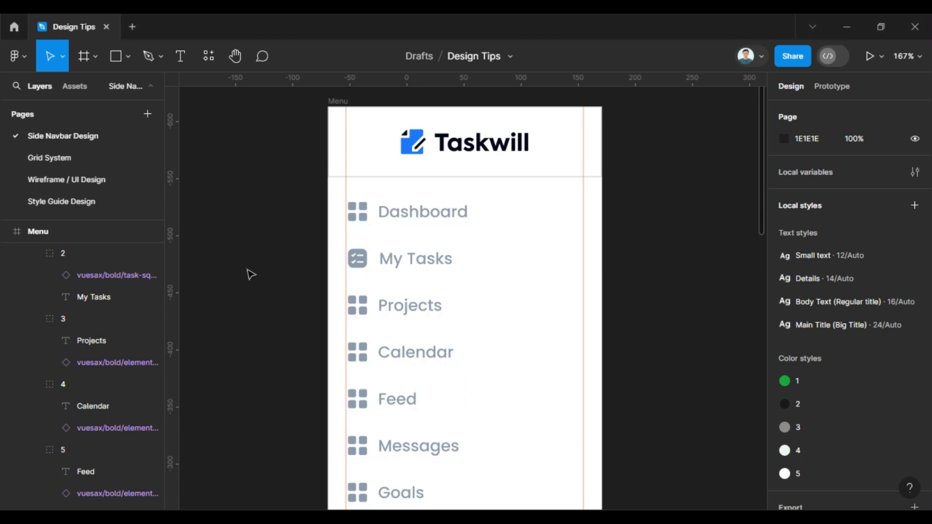
# Step: Wrap all the menu item rows in an auto-layout frame
pyautogui.moveTo(250, 273); pyautogui.dragTo(350, 312)
pyautogui.hotkey('shift', 'a')
pyautogui.scroll(2, 362, 309)
# Step: Replace the Projects row's grid icon with the folder-2 icon at the left edge
pyautogui.doubleClick(362, 309)
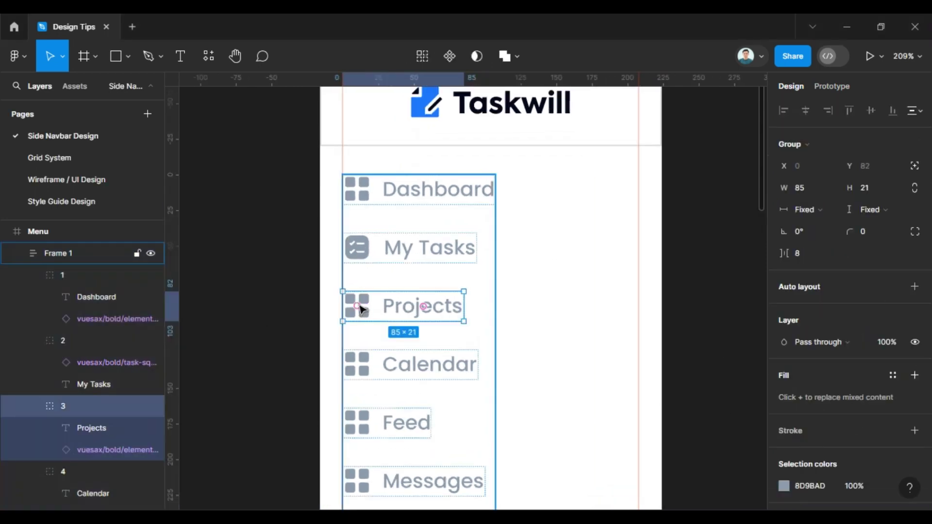
pyautogui.click(369, 308)
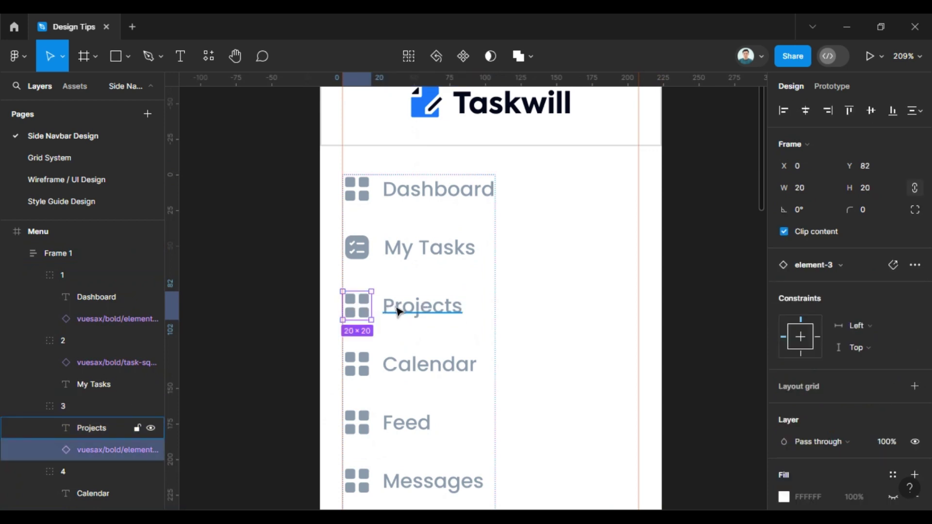
pyautogui.click(397, 312)
pyautogui.hotkey('ctrl', 'v')
pyautogui.hotkey('shift', 'Left')
pyautogui.hotkey('shift', 'Left')
pyautogui.press('Left')
pyautogui.press('Left')
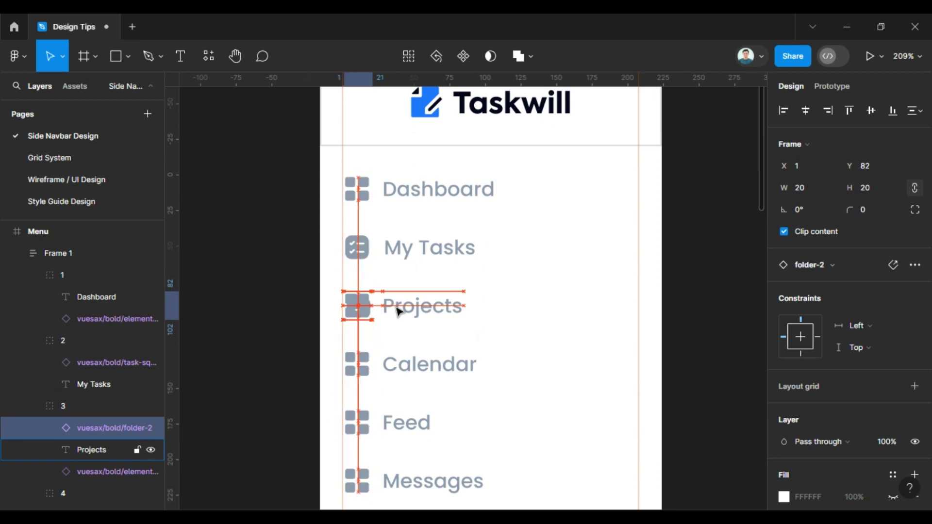
pyautogui.click(81, 472)
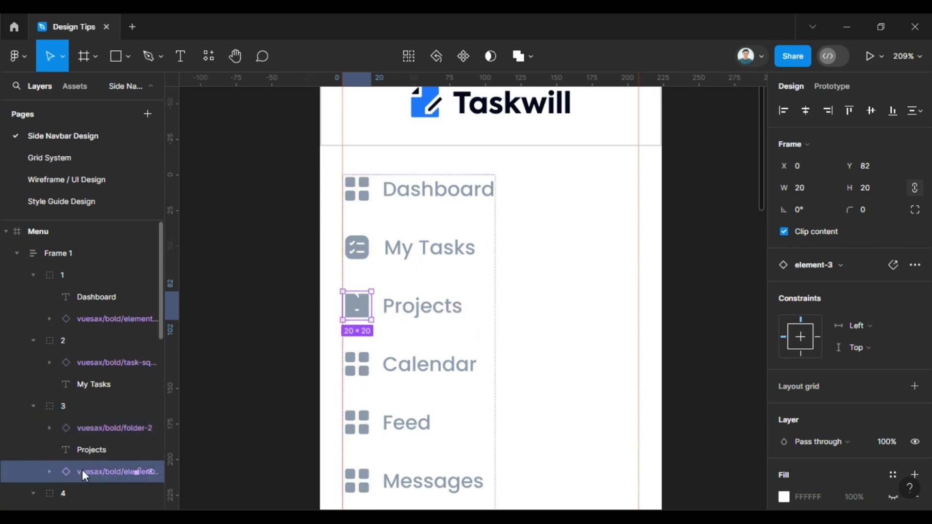
pyautogui.press('Delete')
# Step: Replace the Calendar row's grid icon with the calendar-tick icon at the left edge
pyautogui.scroll(-1, 391, 327)
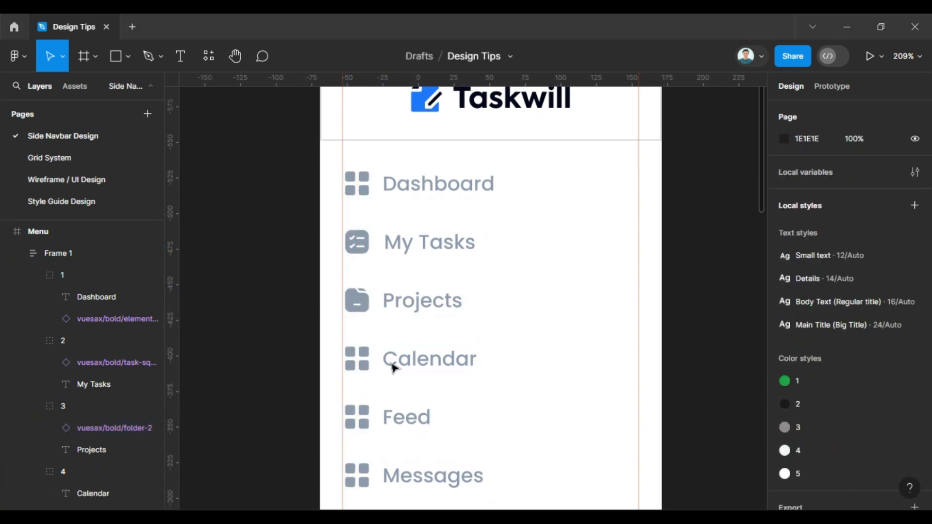
pyautogui.click(427, 366)
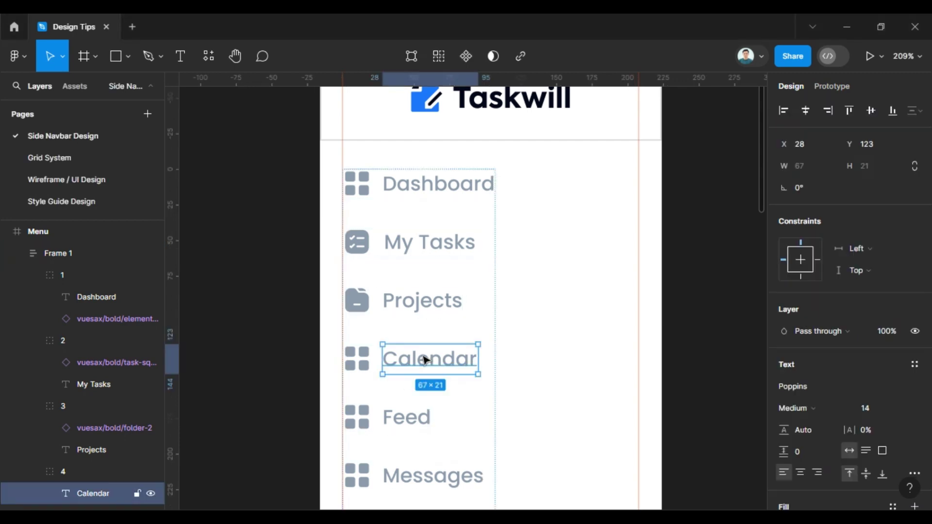
pyautogui.hotkey('ctrl', 'v')
pyautogui.hotkey('shift', 'Left')
pyautogui.hotkey('shift', 'Left')
pyautogui.press('Left')
pyautogui.press('Left')
pyautogui.press('Left')
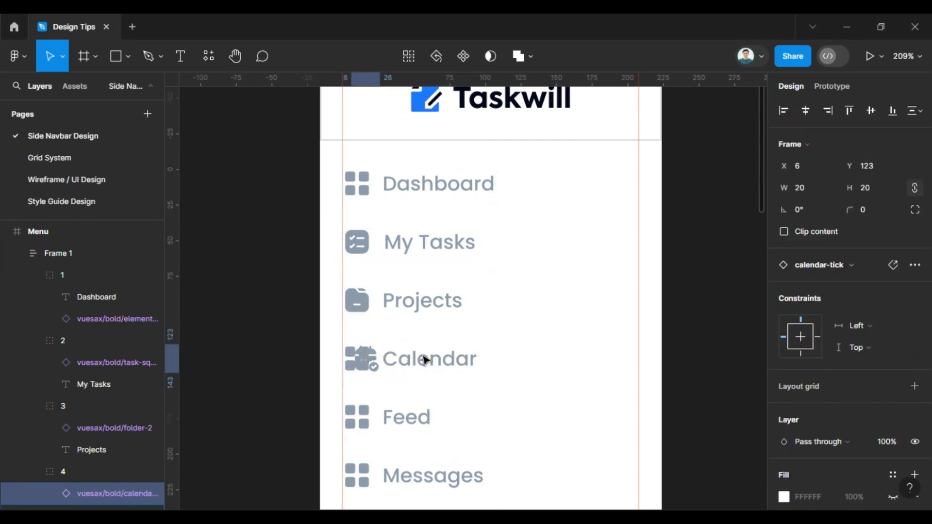
pyautogui.press('Left')
pyautogui.press('Left')
pyautogui.press('Left')
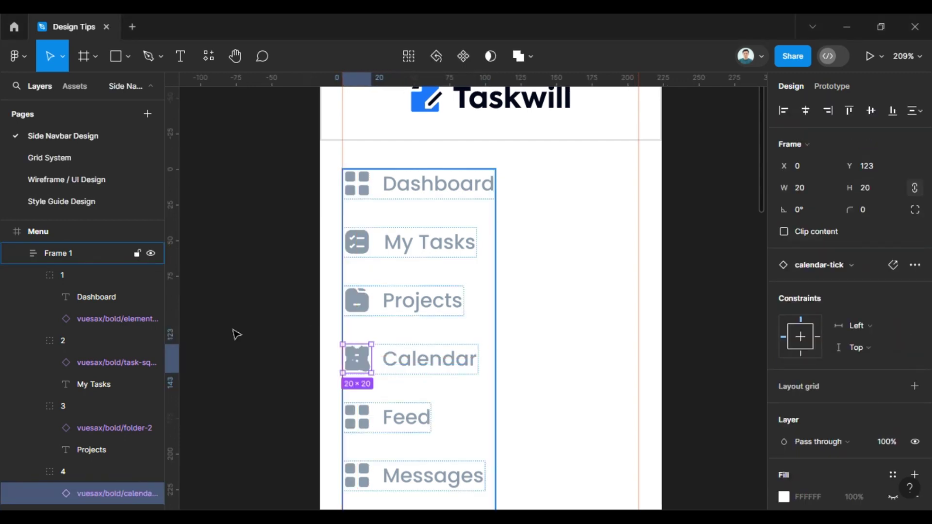
pyautogui.scroll(-2, 81, 345)
pyautogui.scroll(-2, 81, 347)
pyautogui.click(74, 402)
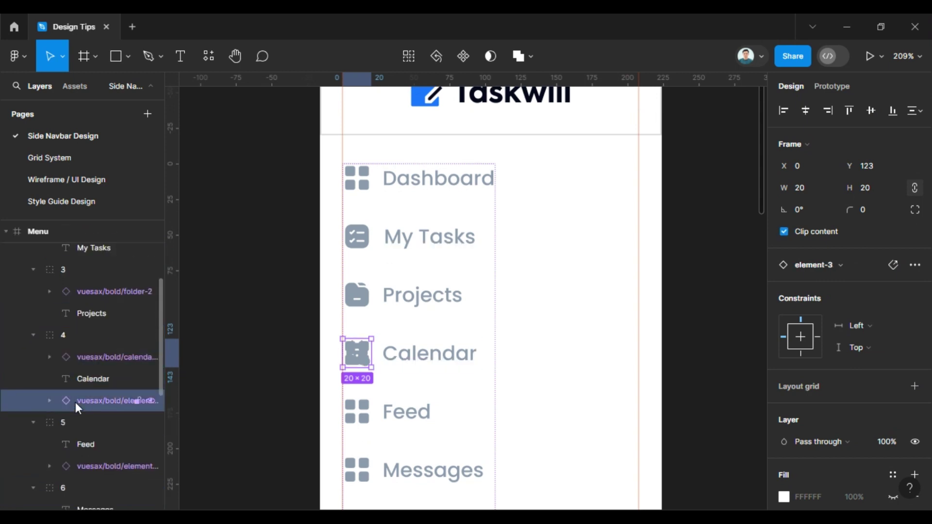
pyautogui.press('Delete')
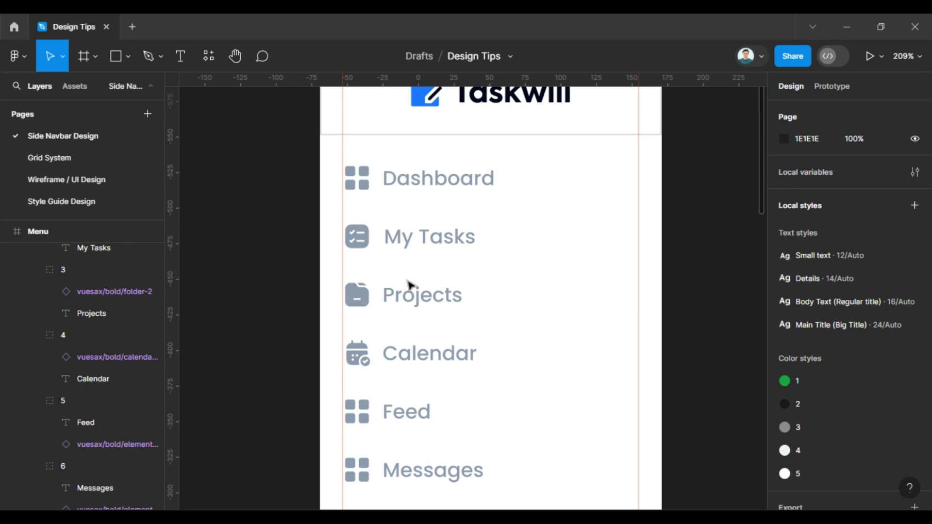
# Step: Replace the Feed row's grid icon with the row-vertical stacked-rows icon
pyautogui.scroll(-2, 405, 340)
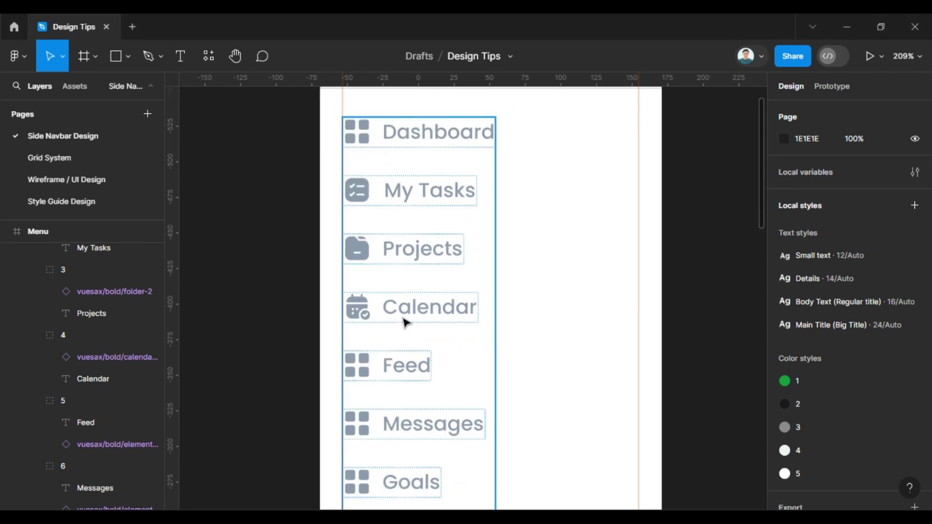
pyautogui.click(405, 366)
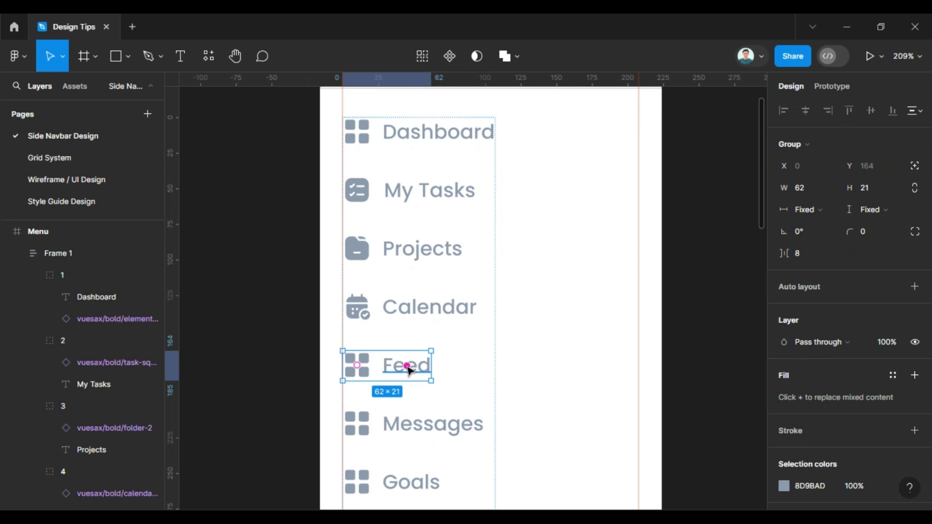
pyautogui.hotkey('ctrl', 'v')
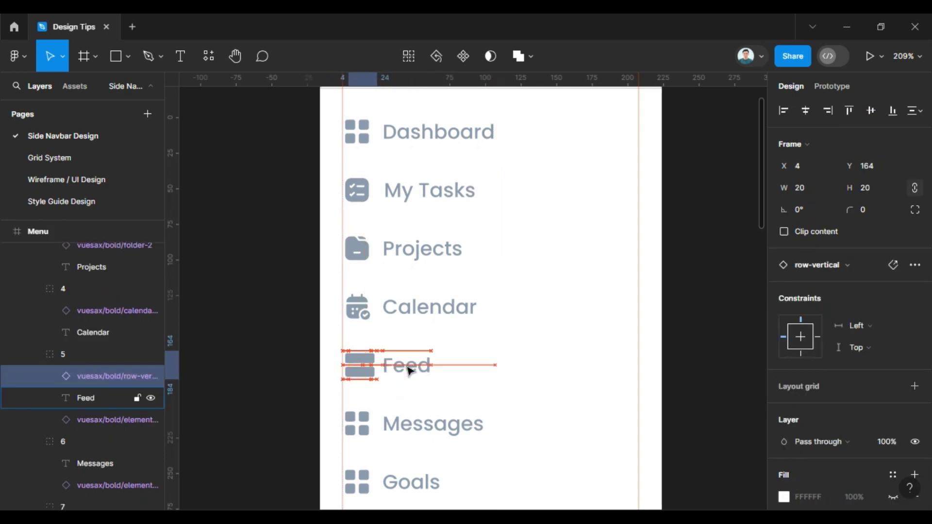
pyautogui.press('Left')
pyautogui.press('Left')
pyautogui.press('Left')
pyautogui.press('Left')
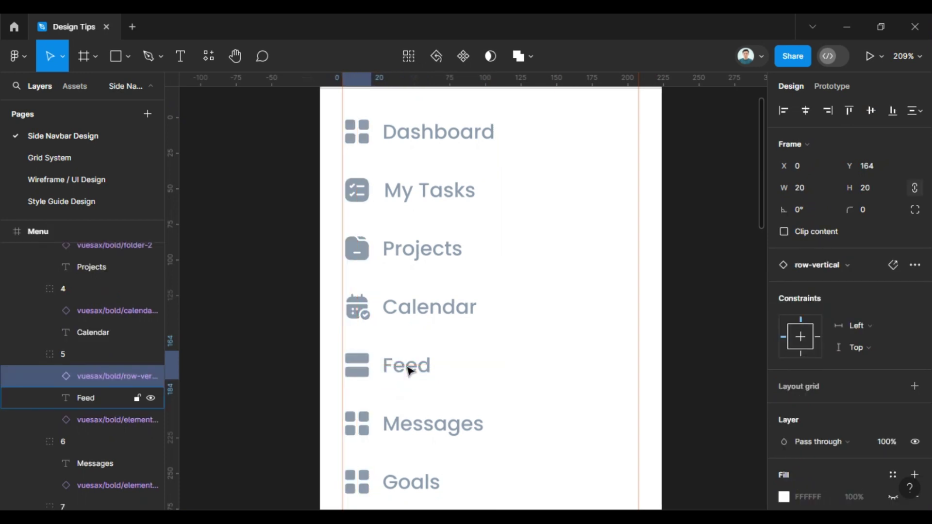
pyautogui.click(103, 419)
pyautogui.press('Delete')
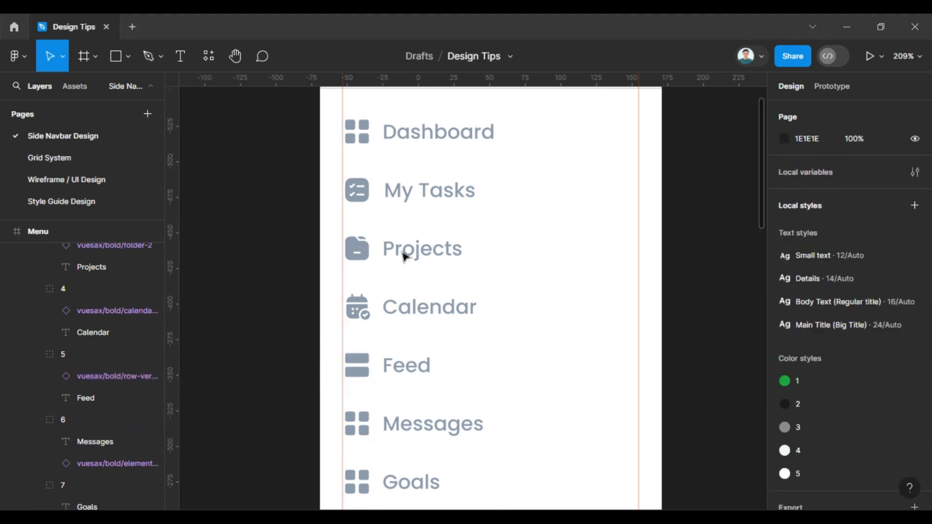
# Step: Replace the Messages row's grid icon with the message-notif chat bubble icon
pyautogui.scroll(-1, 395, 373)
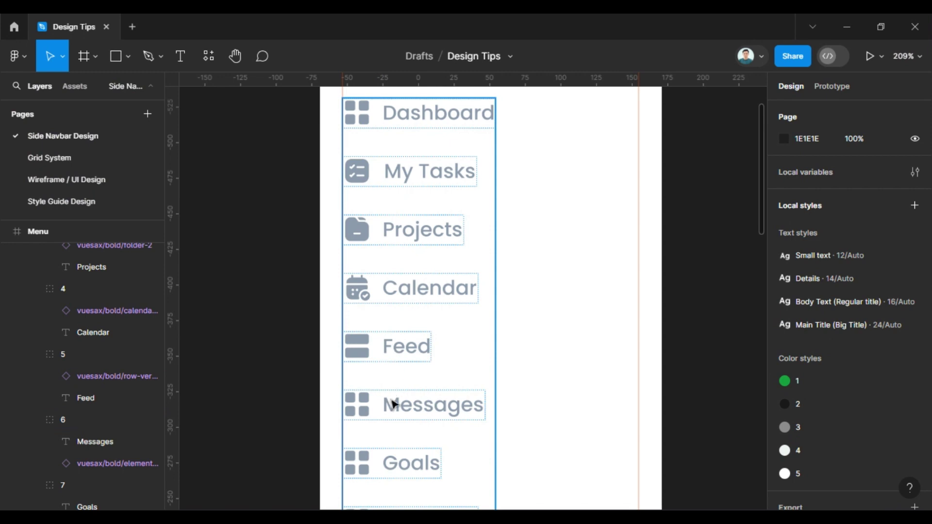
pyautogui.keyDown('ctrl'); pyautogui.click(356, 411); pyautogui.keyUp('ctrl')
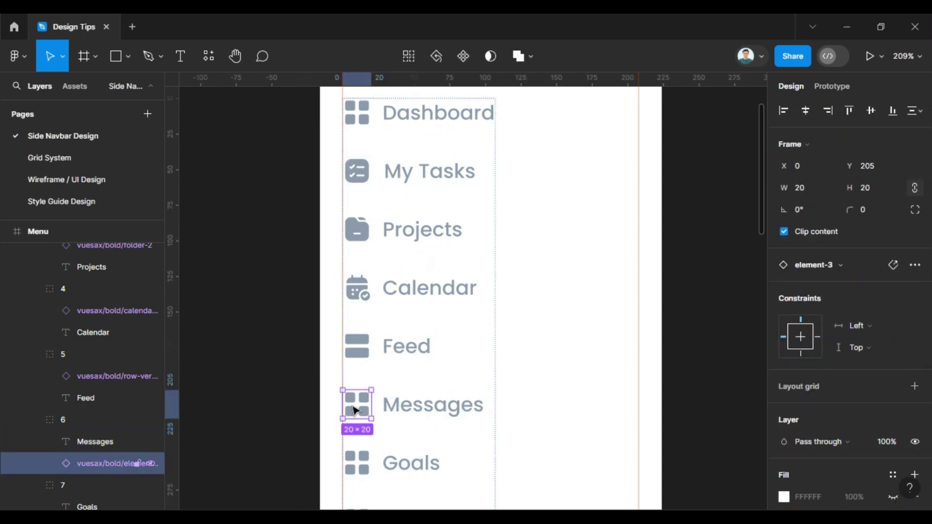
pyautogui.click(415, 408)
pyautogui.hotkey('ctrl', 'v')
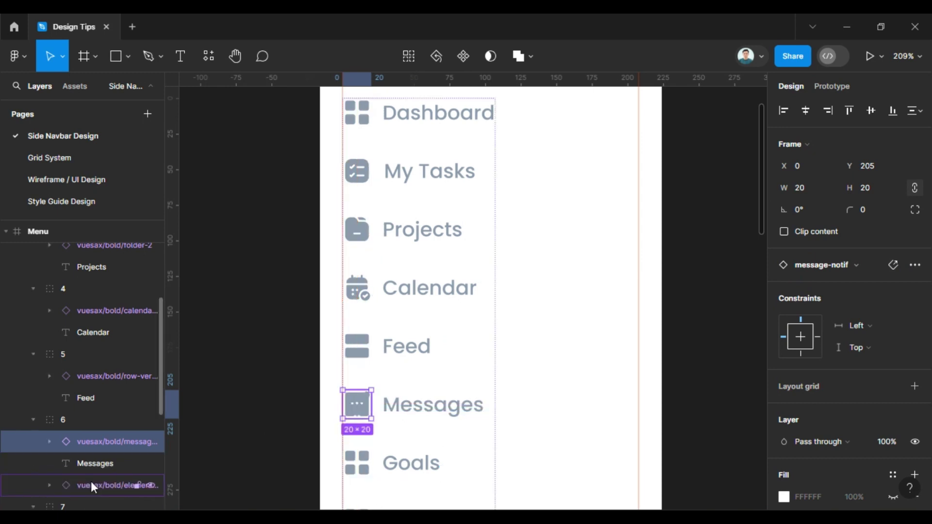
pyautogui.click(92, 482)
pyautogui.press('Delete')
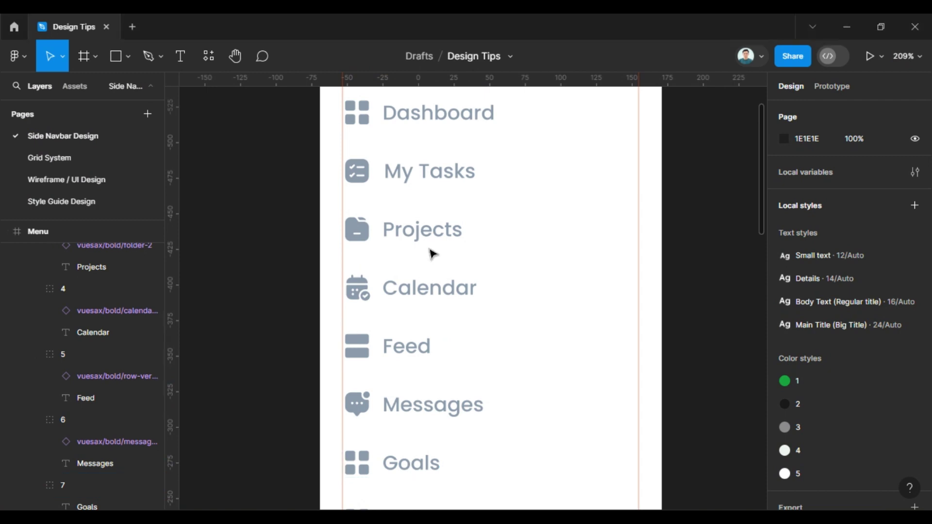
# Step: Replace the Goals grid icon with the record-circle ring icon at X 0
pyautogui.scroll(-4, 367, 420)
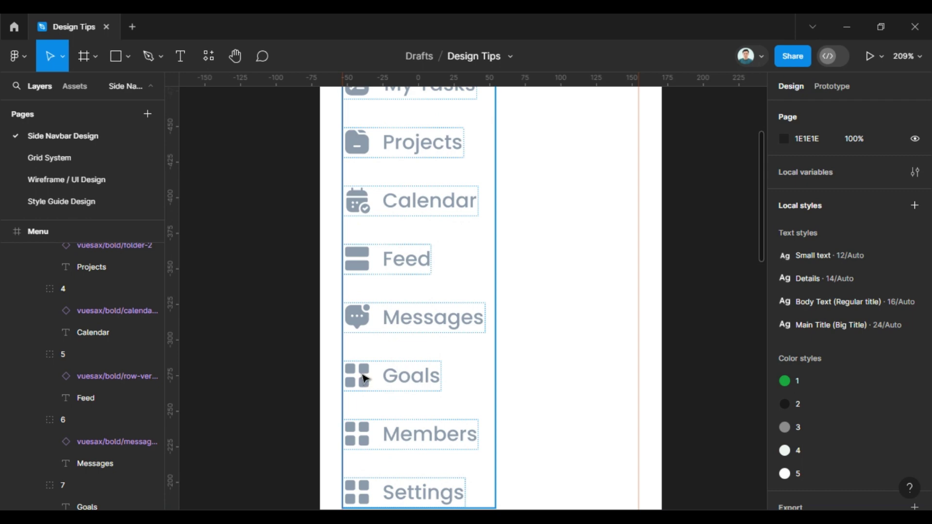
pyautogui.click(365, 378)
pyautogui.hotkey('ctrl', 'v')
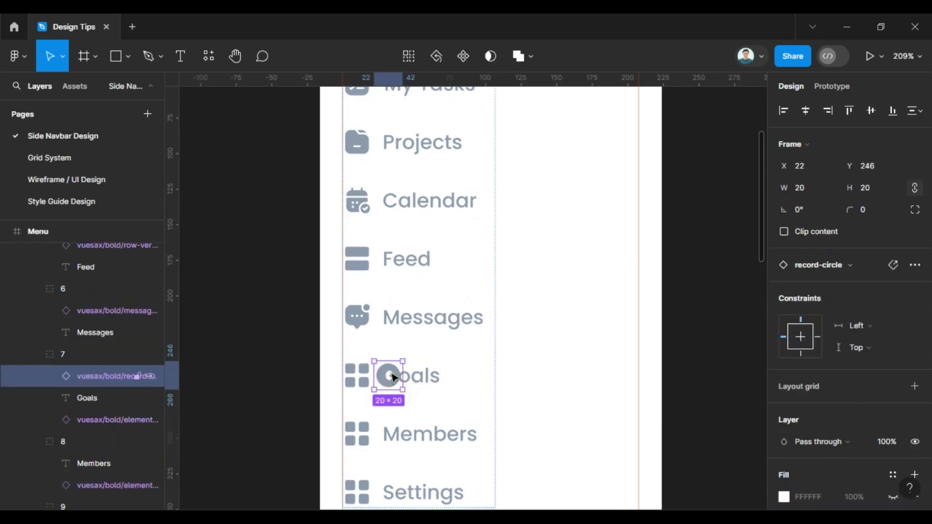
pyautogui.hotkey('shift', 'Left')
pyautogui.hotkey('shift', 'Left')
pyautogui.press('Left')
pyautogui.press('Left')
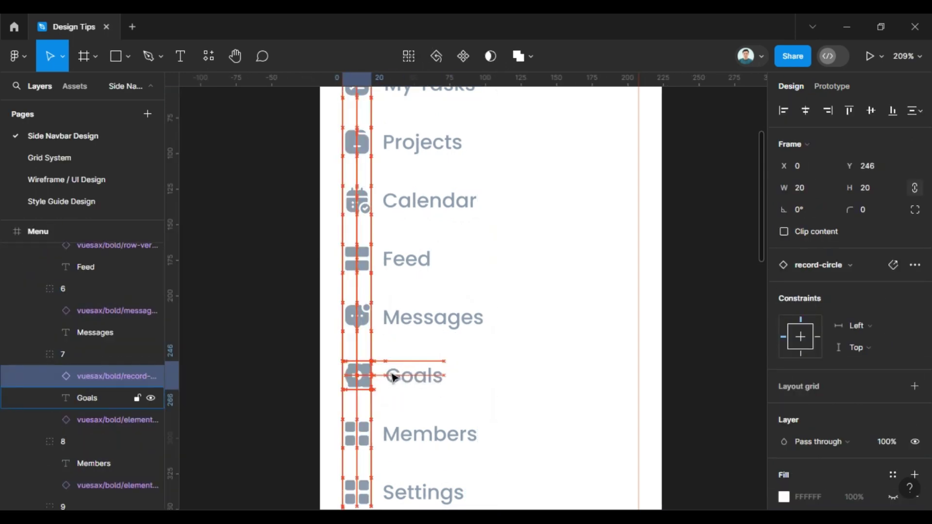
pyautogui.click(90, 420)
pyautogui.press('Delete')
# Step: Replace the Members grid icon with the profile-2user people icon
pyautogui.scroll(-2, 410, 280)
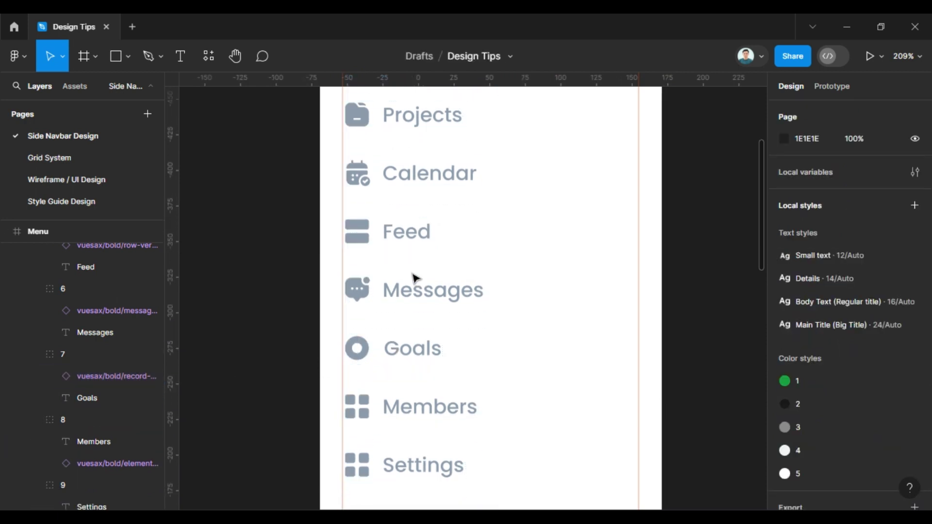
pyautogui.scroll(-1, 413, 278)
pyautogui.scroll(-2, 413, 278)
pyautogui.scroll(-1, 413, 278)
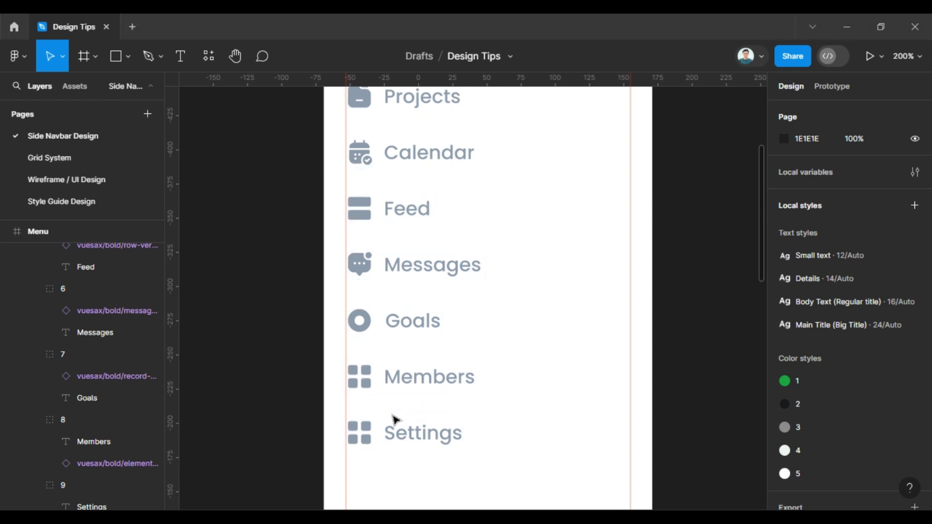
pyautogui.click(368, 378)
pyautogui.doubleClick(385, 380)
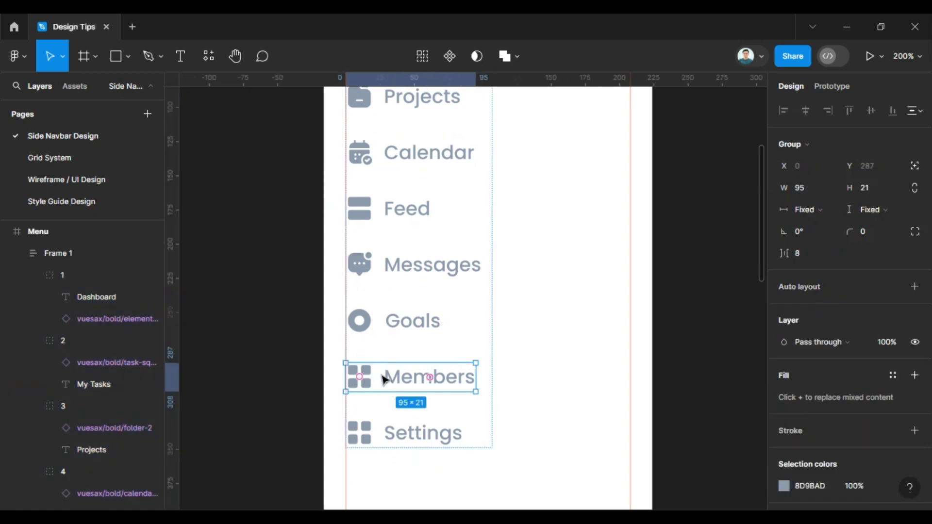
pyautogui.press('Return')
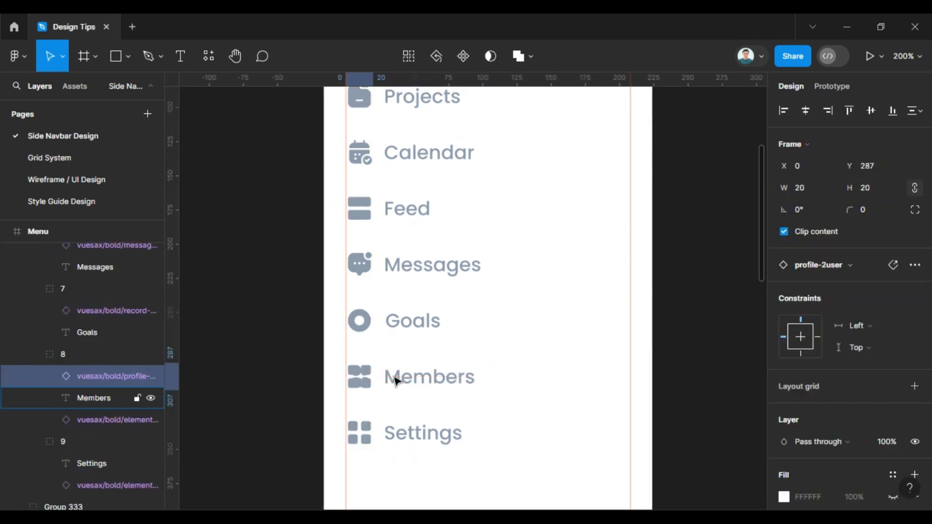
pyautogui.click(106, 421)
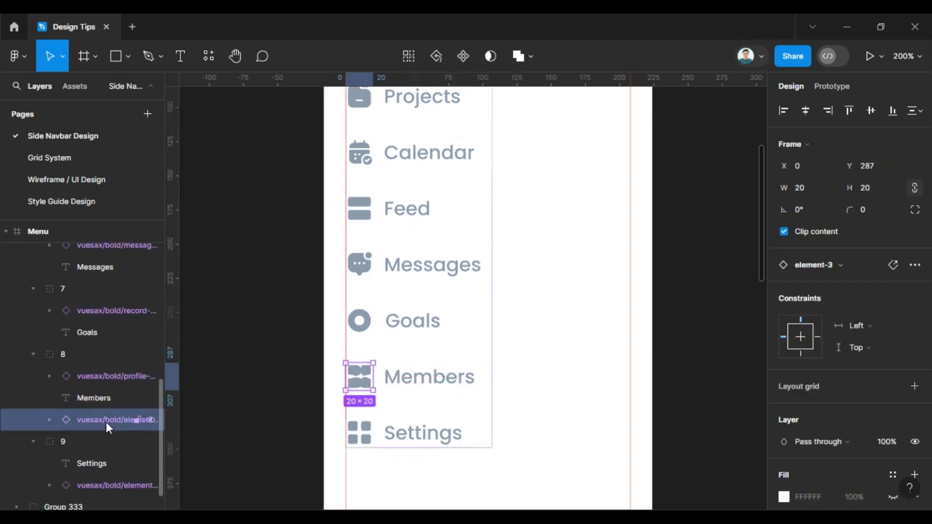
pyautogui.press('Delete')
# Step: Replace the Settings grid icon with the setting-2 gear icon aligned at X 0
pyautogui.scroll(-1, 354, 298)
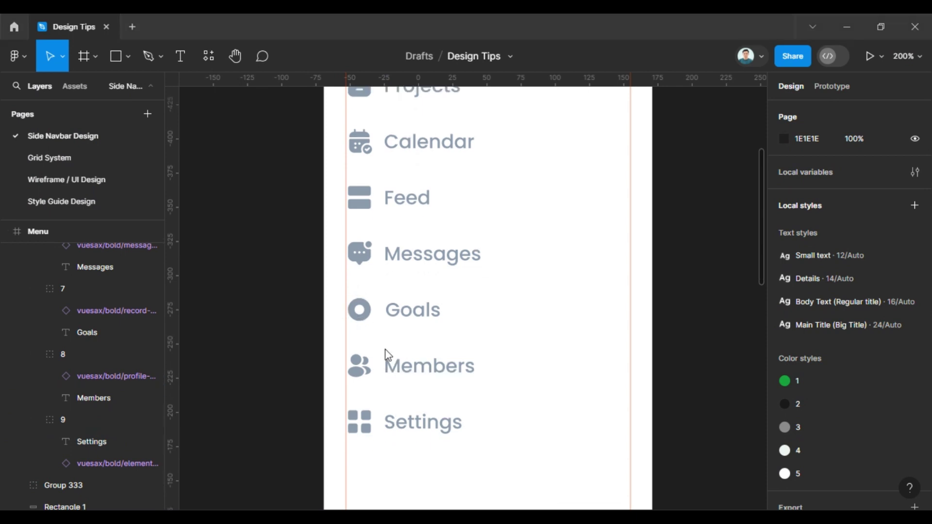
pyautogui.click(413, 420)
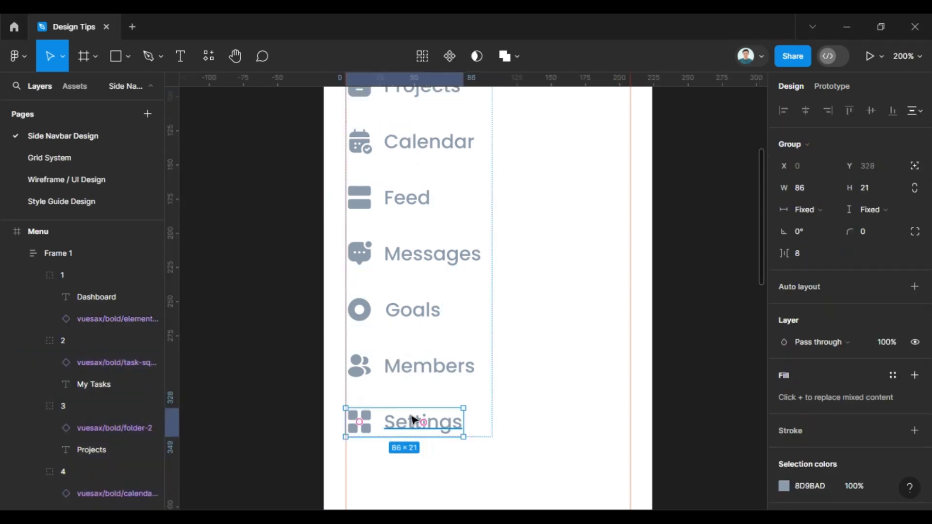
pyautogui.press('Return')
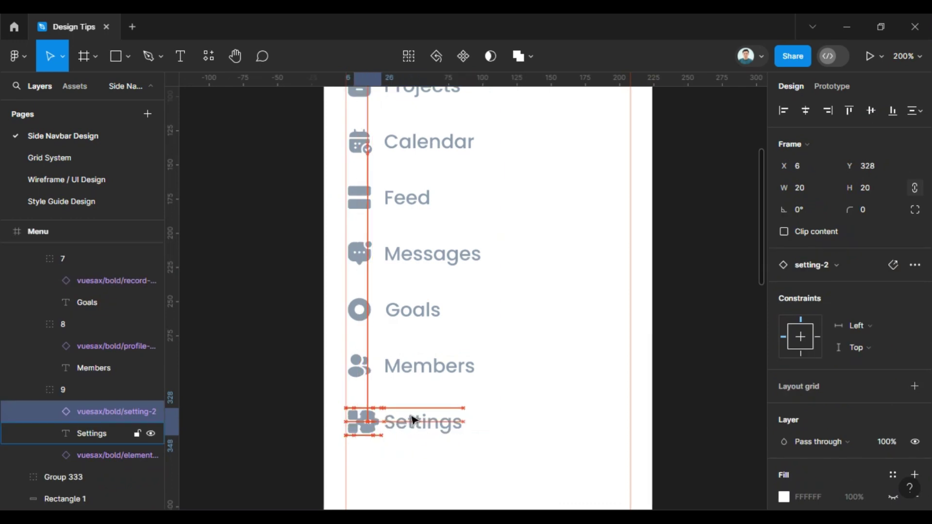
pyautogui.press('Left')
pyautogui.press('Left')
pyautogui.press('Left')
pyautogui.press('Left')
pyautogui.press('Left')
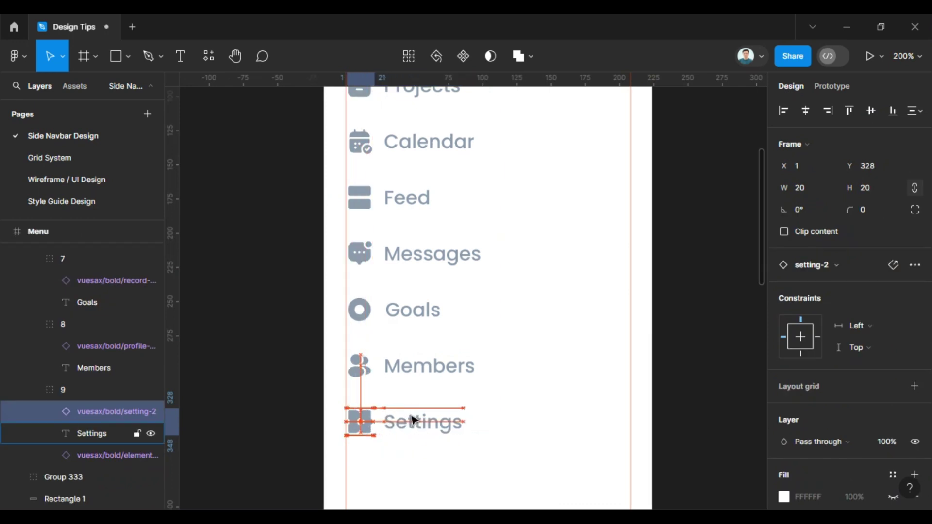
pyautogui.press('Left')
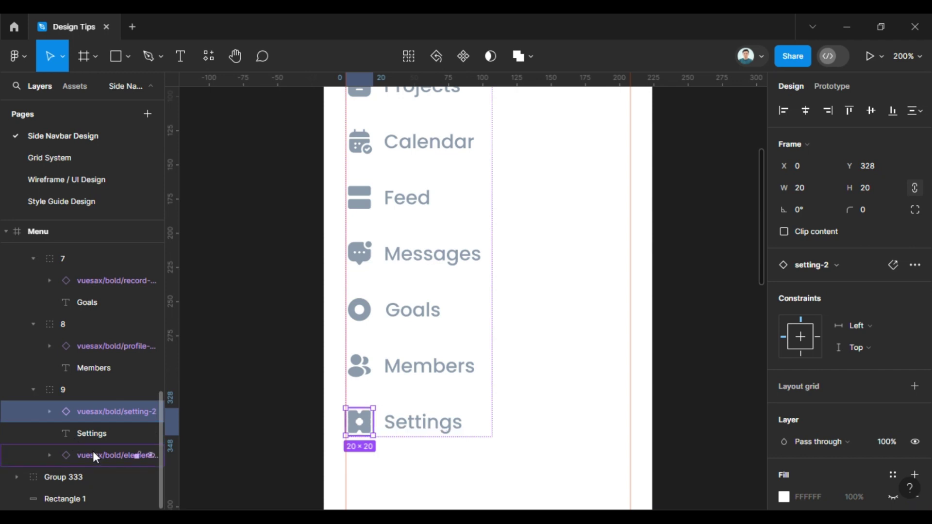
pyautogui.click(93, 454)
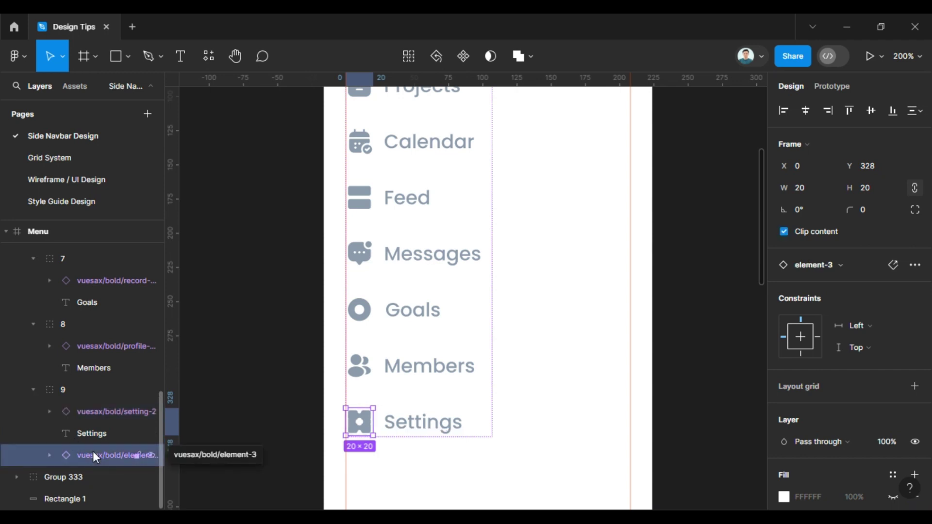
pyautogui.press('Delete')
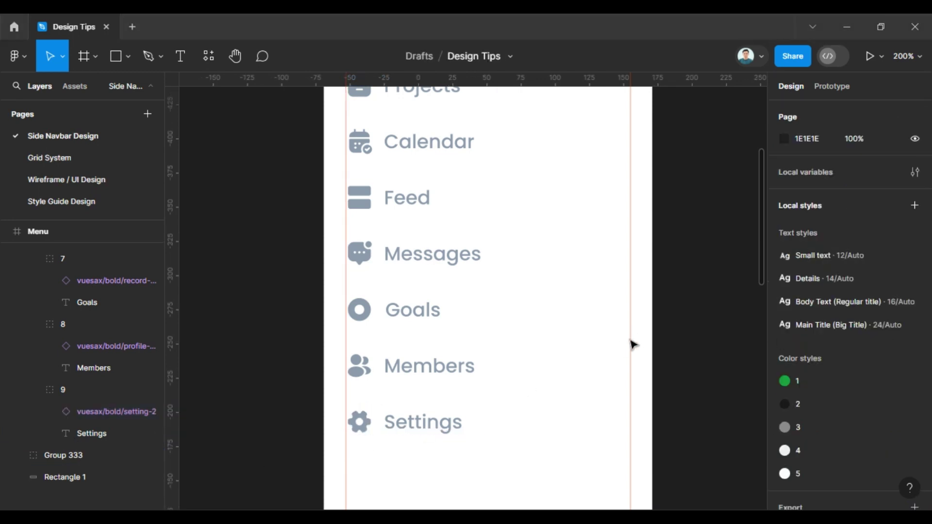
pyautogui.keyDown('ctrl'); pyautogui.scroll(-3, 510, 216); pyautogui.keyUp('ctrl')
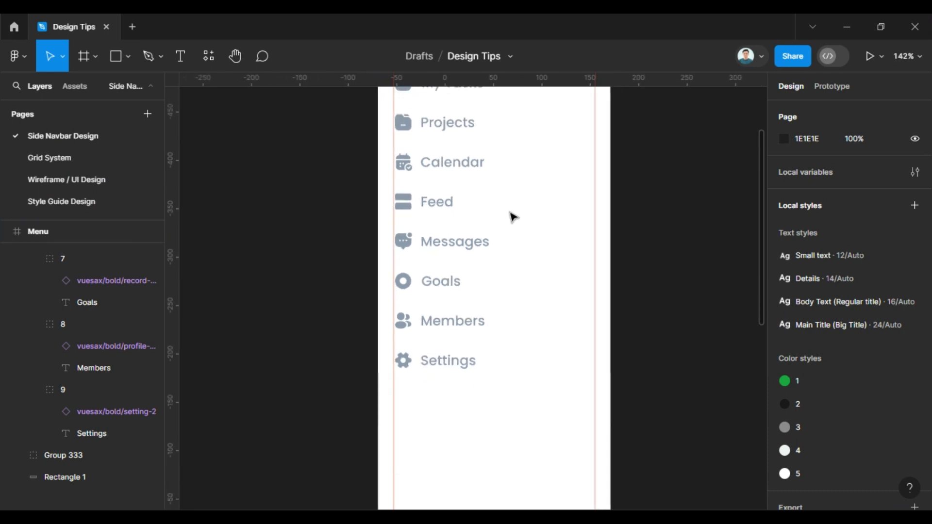
pyautogui.keyDown('ctrl'); pyautogui.scroll(-1, 345, 208); pyautogui.keyUp('ctrl')
pyautogui.keyDown('ctrl'); pyautogui.scroll(-3, 329, 260); pyautogui.keyUp('ctrl')
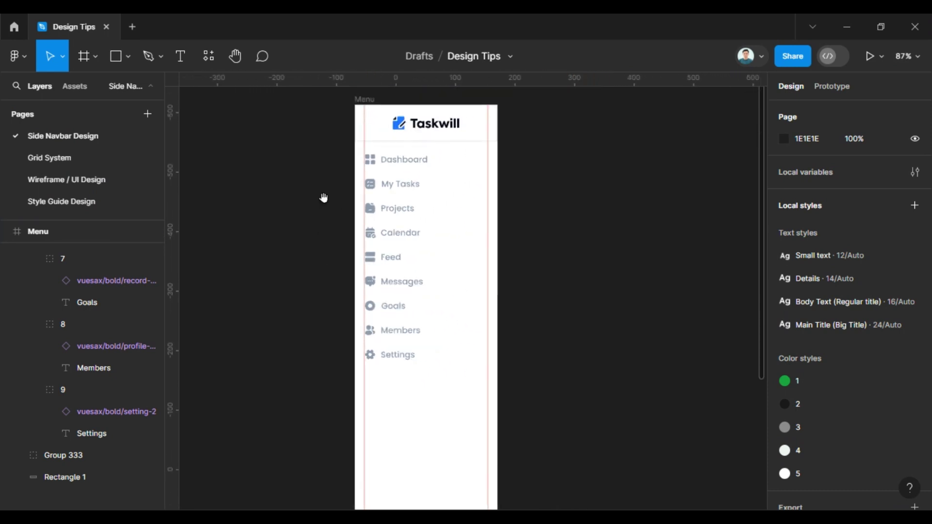
pyautogui.scroll(2, 323, 198)
pyautogui.keyDown('ctrl'); pyautogui.scroll(-3, 306, 253); pyautogui.keyUp('ctrl')
pyautogui.keyDown('ctrl'); pyautogui.scroll(1, 305, 233); pyautogui.keyUp('ctrl')
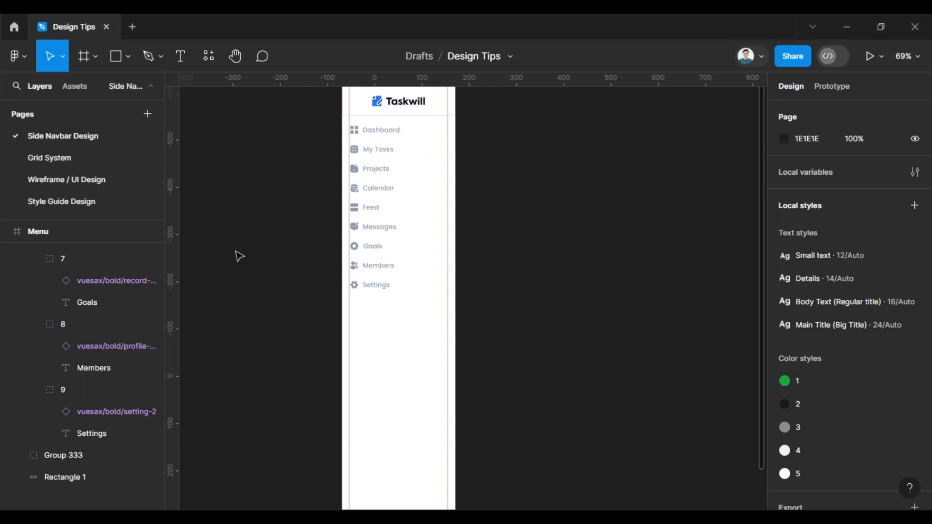
pyautogui.keyDown('ctrl'); pyautogui.scroll(-3, 237, 256); pyautogui.keyUp('ctrl')
pyautogui.keyDown('ctrl'); pyautogui.scroll(2, 316, 272); pyautogui.keyUp('ctrl')
pyautogui.click(344, 289)
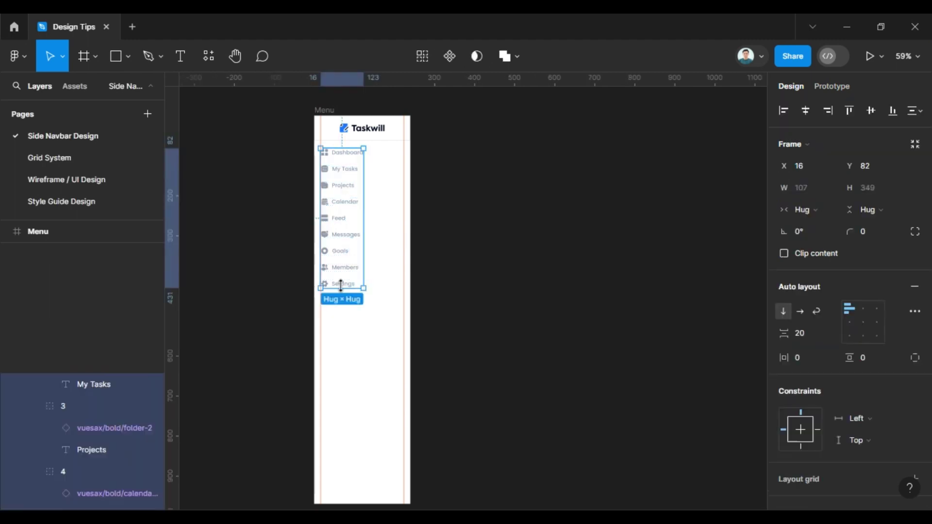
pyautogui.click(345, 286)
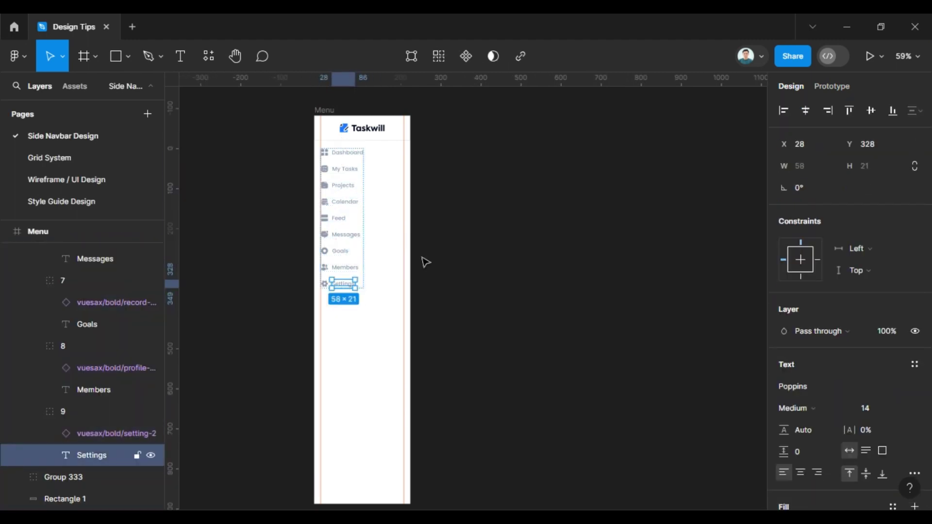
pyautogui.click(388, 278)
pyautogui.click(343, 284)
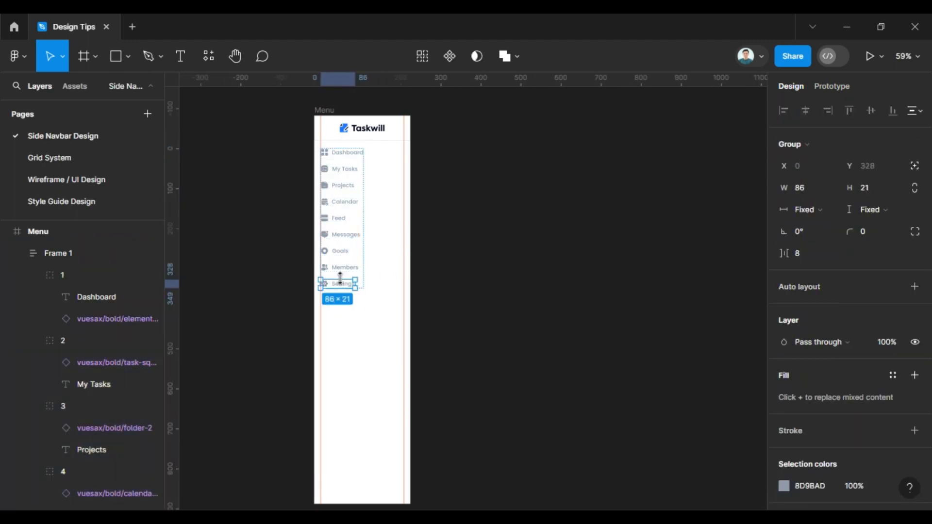
# Step: Move Settings out of the item list to the Menu's bottom-left at X 16, Y 933
pyautogui.click(332, 110)
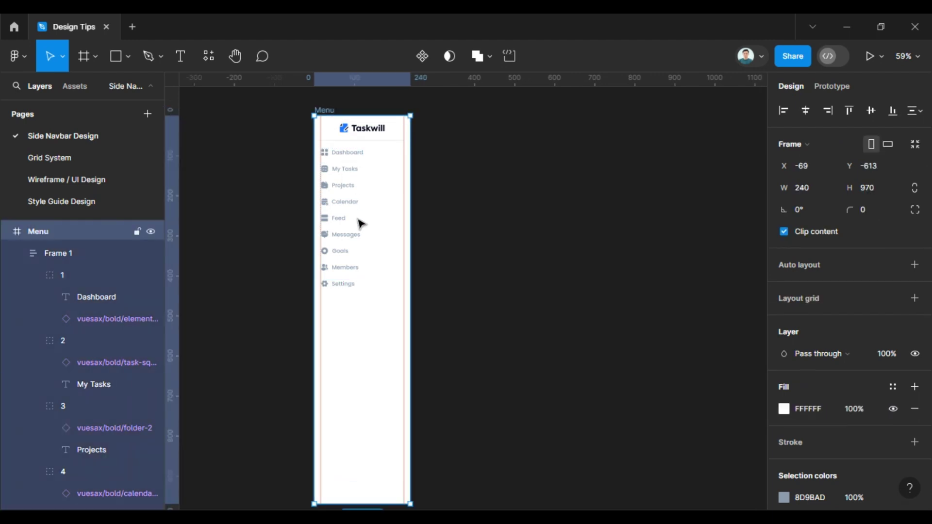
pyautogui.click(892, 110)
pyautogui.scroll(-1, 612, 232)
pyautogui.scroll(2, 401, 333)
pyautogui.scroll(-3, 397, 347)
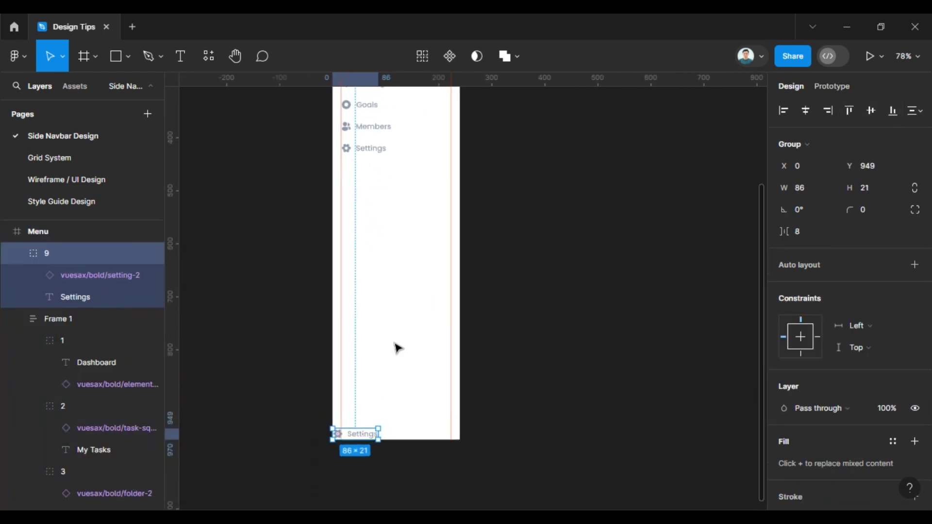
pyautogui.press('Up')
pyautogui.press('Up')
pyautogui.press('Up')
pyautogui.press('Right')
pyautogui.press('Right')
pyautogui.press('Right')
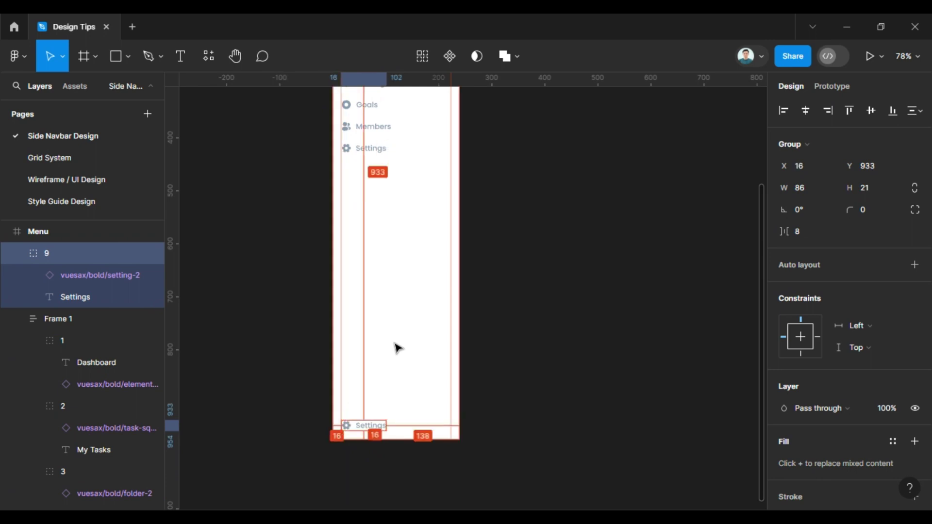
pyautogui.press('alt')
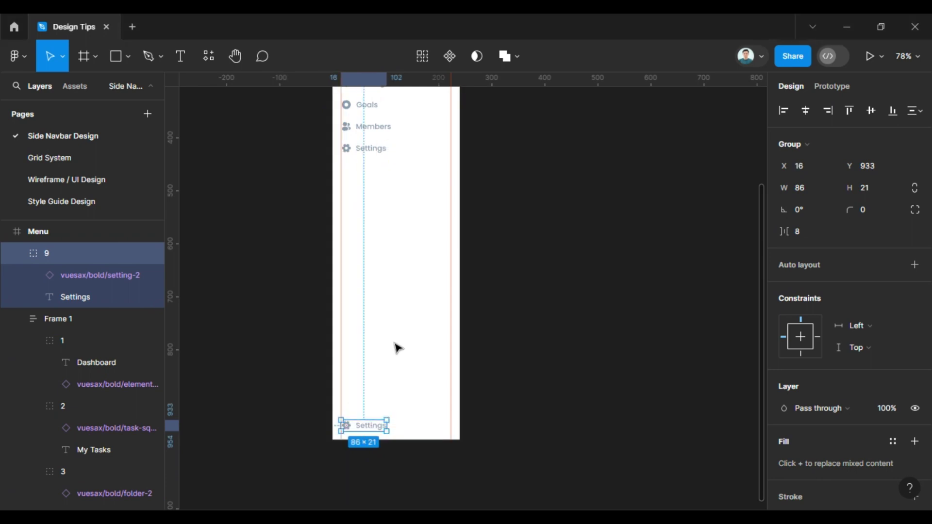
pyautogui.scroll(3, 370, 365)
pyautogui.click(254, 326)
pyautogui.scroll(3, 313, 355)
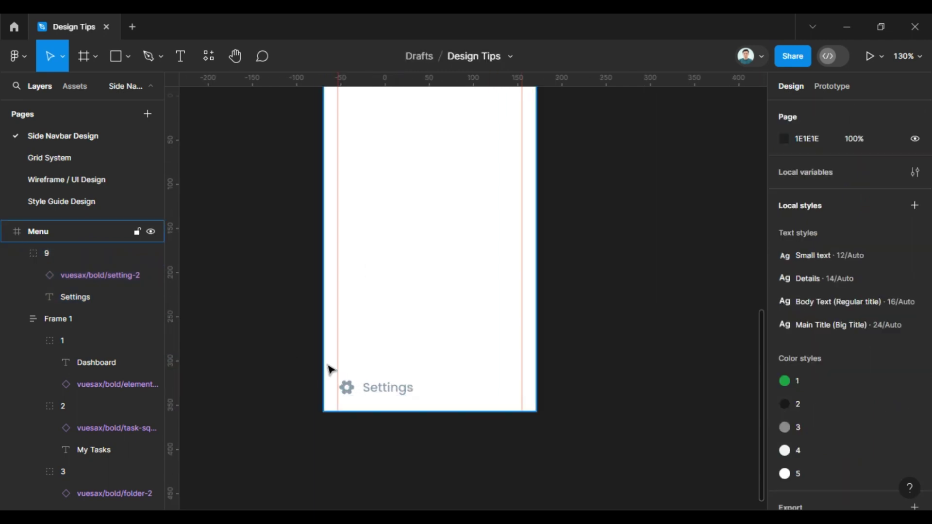
# Step: Rename the copied bottom item's Settings label to Help
pyautogui.keyDown('ctrl'); pyautogui.click(389, 401); pyautogui.keyUp('ctrl')
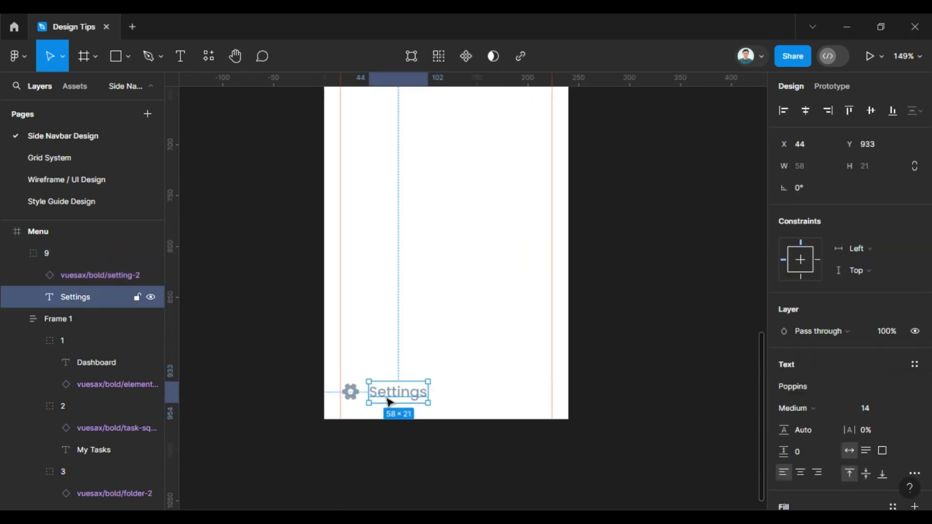
pyautogui.doubleClick(389, 399)
pyautogui.write('Help')
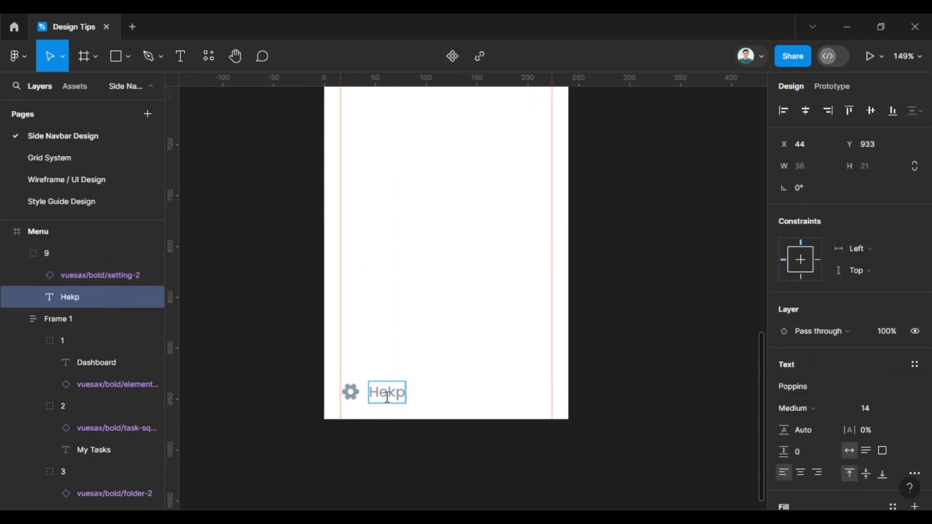
pyautogui.press('BackSpace')
pyautogui.press('BackSpace')
pyautogui.write('lps')
pyautogui.press('BackSpace')
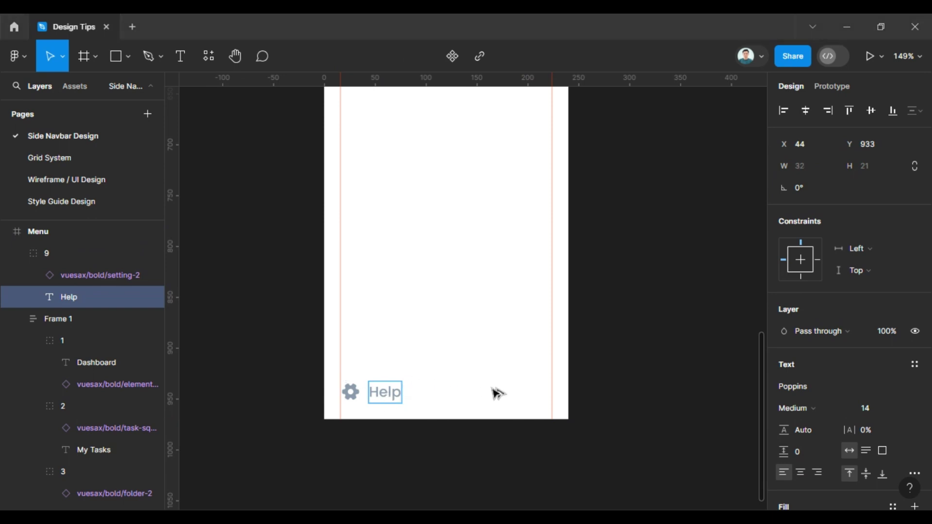
# Step: Paste the 20×20 help icon frame over the gear icon's position
pyautogui.doubleClick(351, 393)
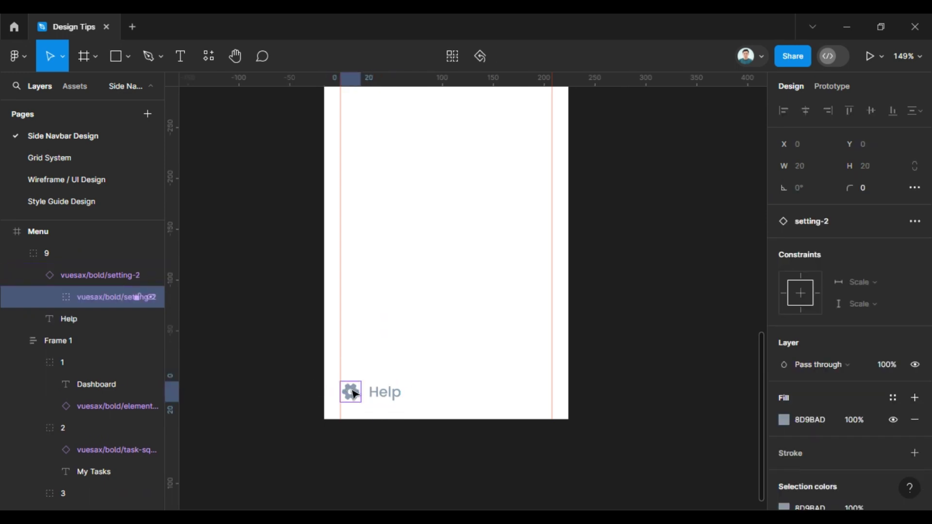
pyautogui.click(240, 317)
pyautogui.click(387, 396)
pyautogui.scroll(3, 388, 398)
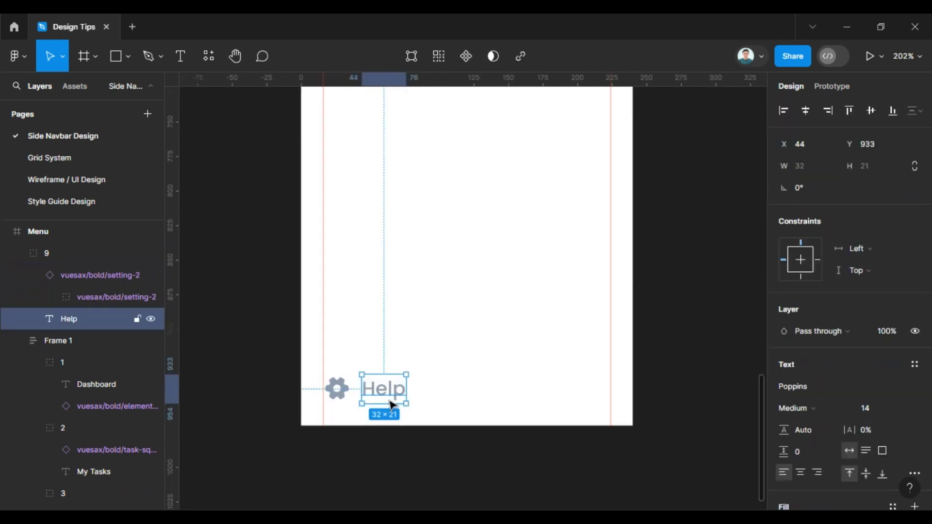
pyautogui.hotkey('ctrl', 'alt', 'g')
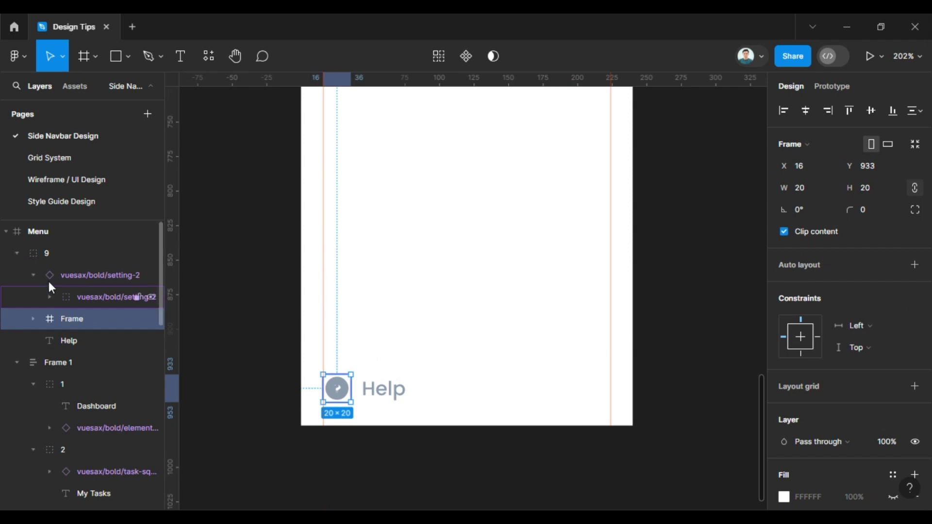
# Step: Delete the old vuesax/bold/setting-2 gear icon from the Help item
pyautogui.click(68, 275)
pyautogui.press('Delete')
pyautogui.scroll(-3, 391, 281)
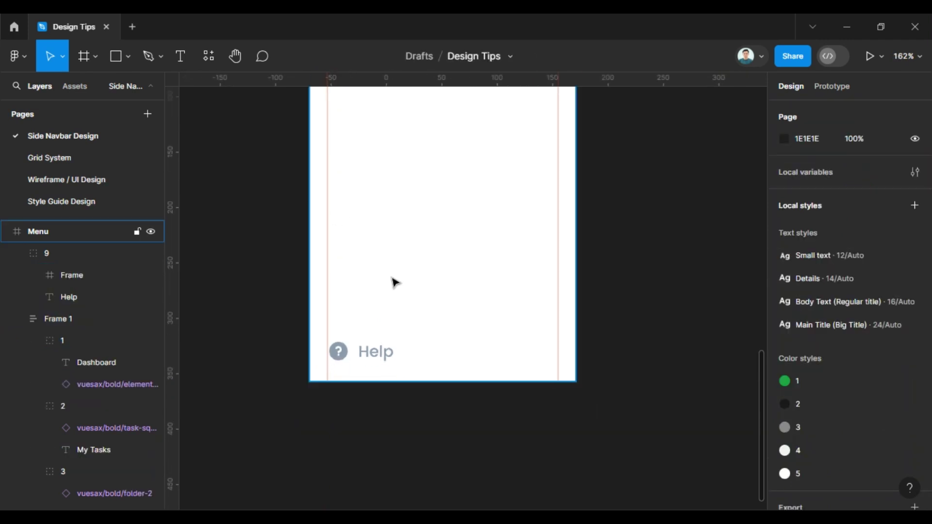
pyautogui.scroll(-2, 558, 223)
pyautogui.scroll(3, 578, 194)
pyautogui.scroll(-2, 576, 234)
pyautogui.scroll(2, 577, 233)
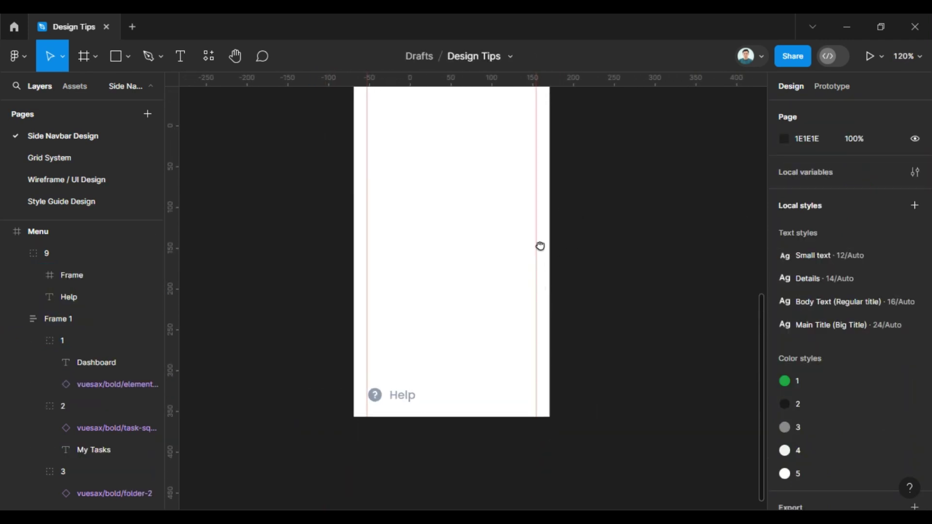
# Step: Nudge the Help item group 9 upward to y 869 in the Menu frame
pyautogui.moveTo(268, 331); pyautogui.dragTo(454, 431)
pyautogui.press('Up')
pyautogui.press('Up')
pyautogui.press('Up')
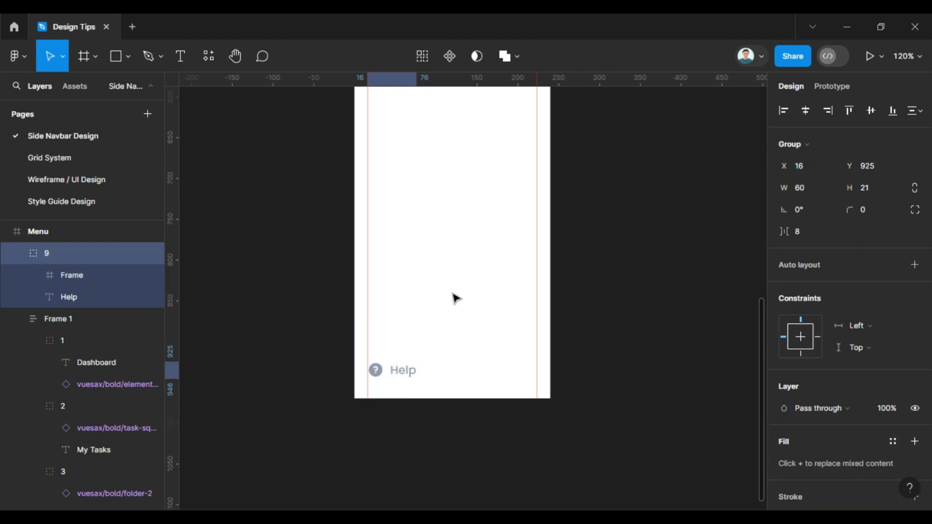
pyautogui.press('Up')
pyautogui.press('Up')
pyautogui.press('Up')
pyautogui.press('Up')
pyautogui.press('Up')
pyautogui.press('Up')
pyautogui.press('Up')
pyautogui.press('Up')
pyautogui.press('Up')
pyautogui.scroll(-1, 455, 297)
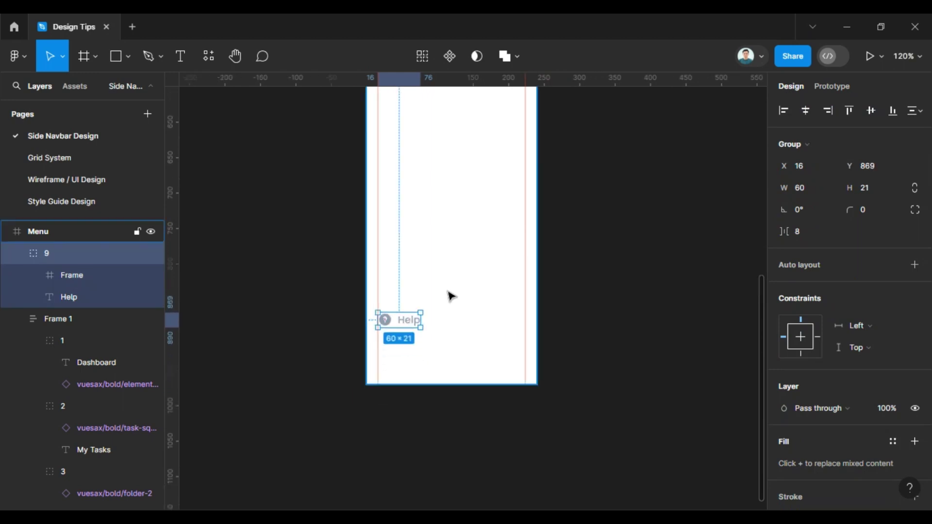
pyautogui.scroll(-2, 633, 222)
pyautogui.scroll(-2, 545, 267)
pyautogui.click(546, 266)
pyautogui.scroll(1, 524, 255)
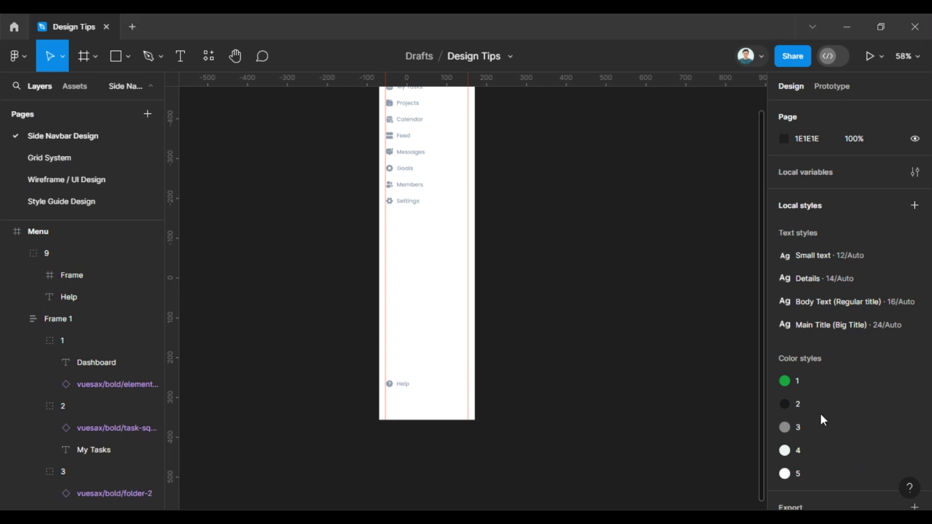
pyautogui.scroll(-1, 403, 334)
pyautogui.scroll(2, 388, 357)
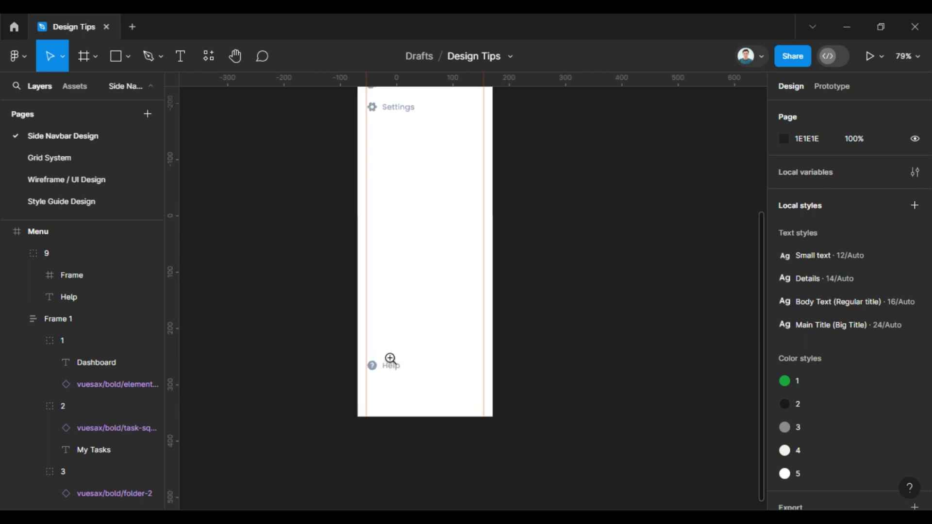
pyautogui.scroll(4, 361, 324)
# Step: Draw a horizontal divider line below Help with stroke colour EBF0F6
pyautogui.press('l')
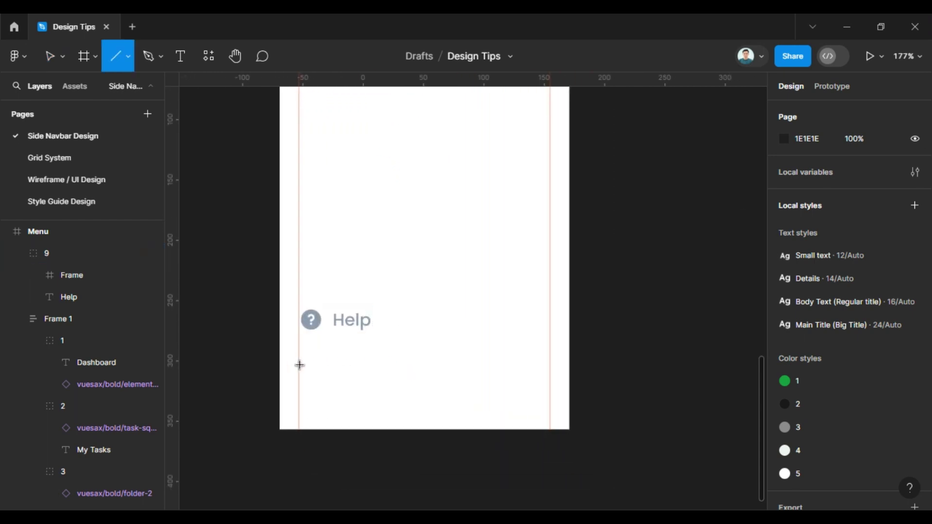
pyautogui.moveTo(298, 364); pyautogui.dragTo(552, 364)
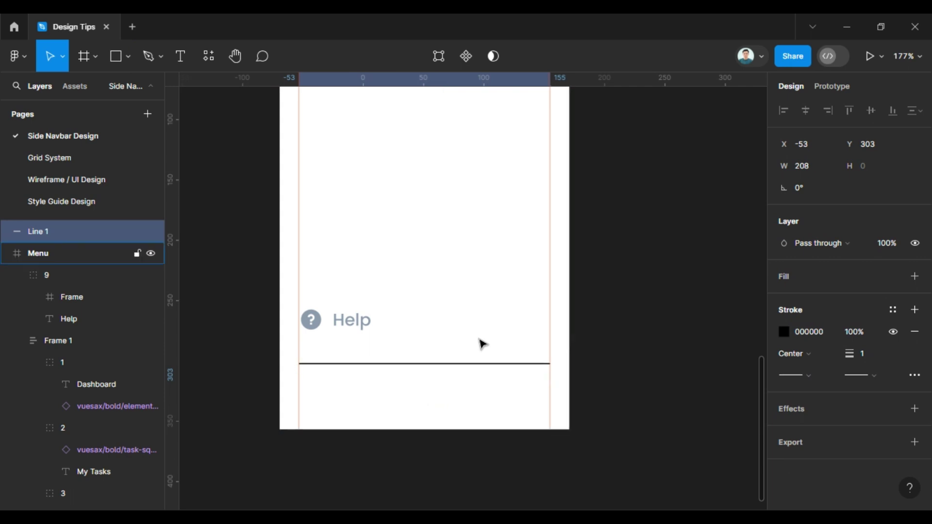
pyautogui.click(821, 331)
pyautogui.write('EBF0F6')
pyautogui.press('Return')
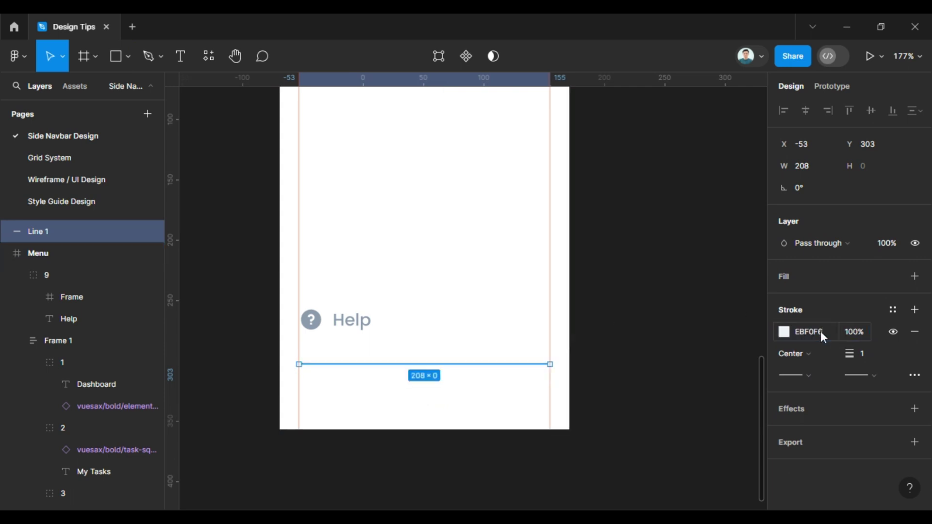
pyautogui.click(634, 241)
pyautogui.scroll(-5, 555, 343)
pyautogui.scroll(-2, 553, 222)
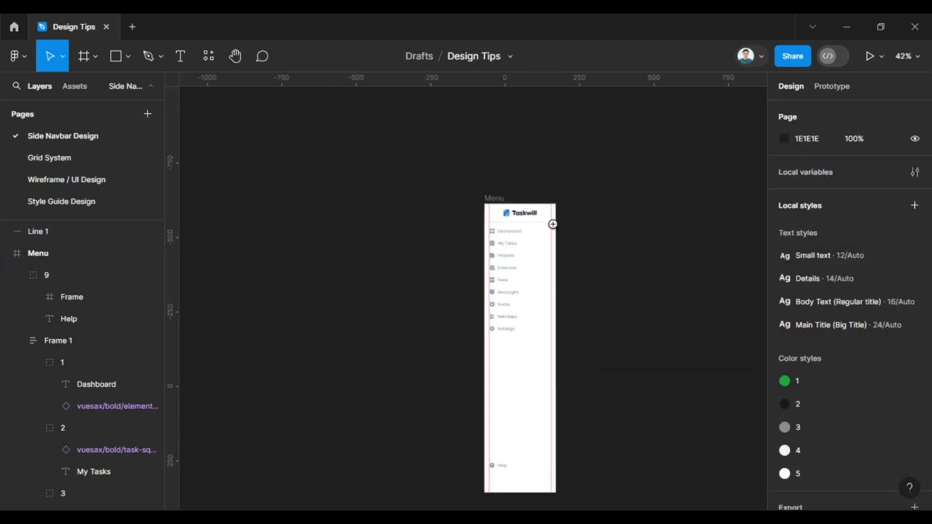
pyautogui.scroll(3, 553, 218)
pyautogui.scroll(3, 554, 218)
# Step: Set the Taskwill header rectangle's border colour to EBF0F6
pyautogui.click(534, 222)
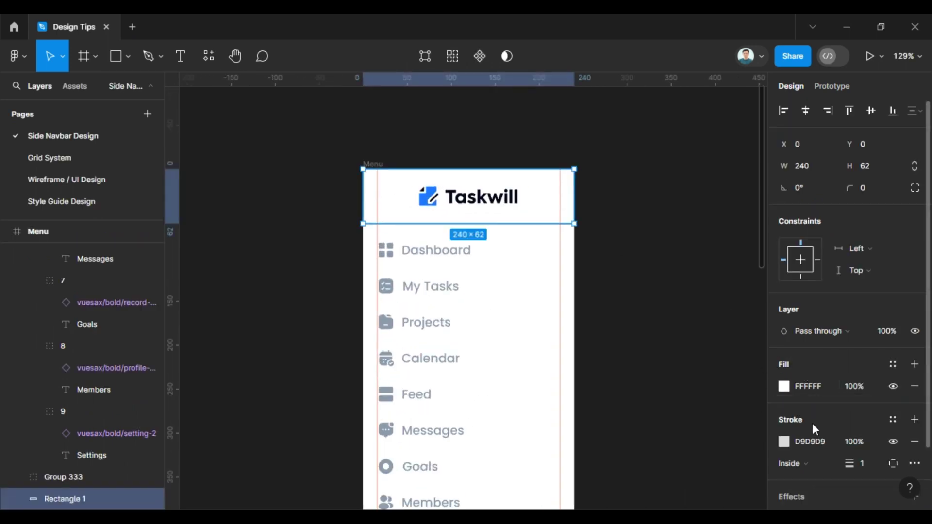
pyautogui.click(813, 441)
pyautogui.write('EBF0F6')
pyautogui.press('Return')
pyautogui.click(714, 320)
pyautogui.scroll(2, 453, 229)
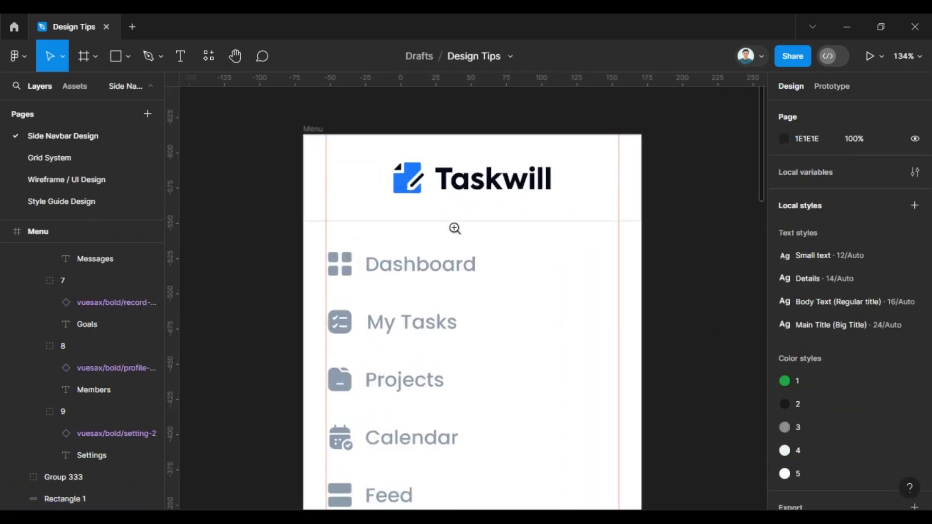
pyautogui.scroll(-3, 457, 197)
pyautogui.scroll(-3, 458, 243)
pyautogui.scroll(-5, 463, 306)
pyautogui.scroll(4, 464, 306)
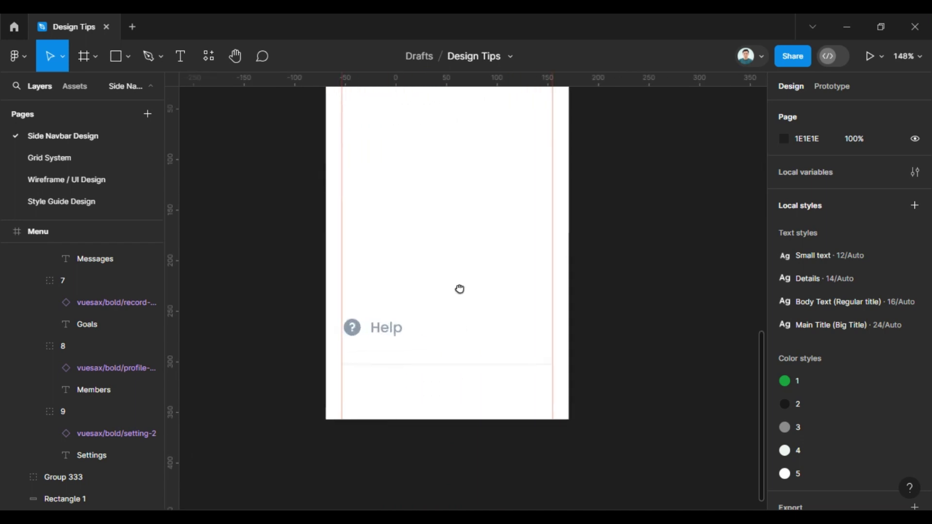
pyautogui.scroll(1, 437, 272)
pyautogui.scroll(2, 431, 256)
# Step: Move the divider line into the Menu frame in the Layers panel
pyautogui.click(387, 303)
pyautogui.keyDown('shift'); pyautogui.click(374, 249); pyautogui.keyUp('shift')
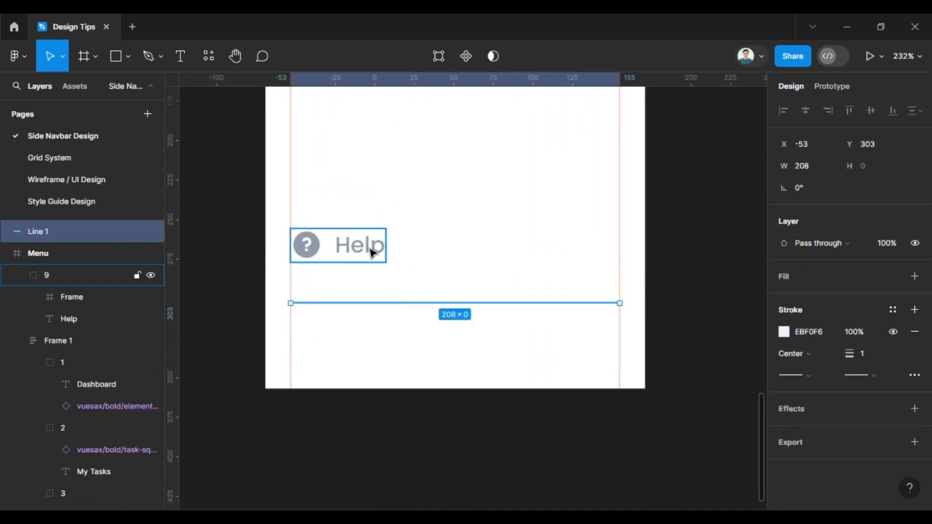
pyautogui.scroll(-1, 814, 380)
pyautogui.scroll(1, 814, 380)
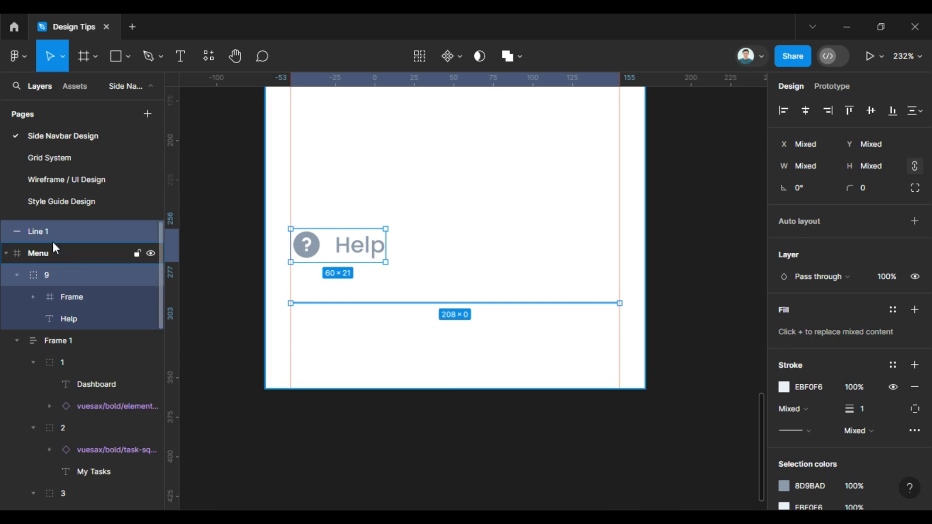
pyautogui.moveTo(57, 232); pyautogui.dragTo(62, 263)
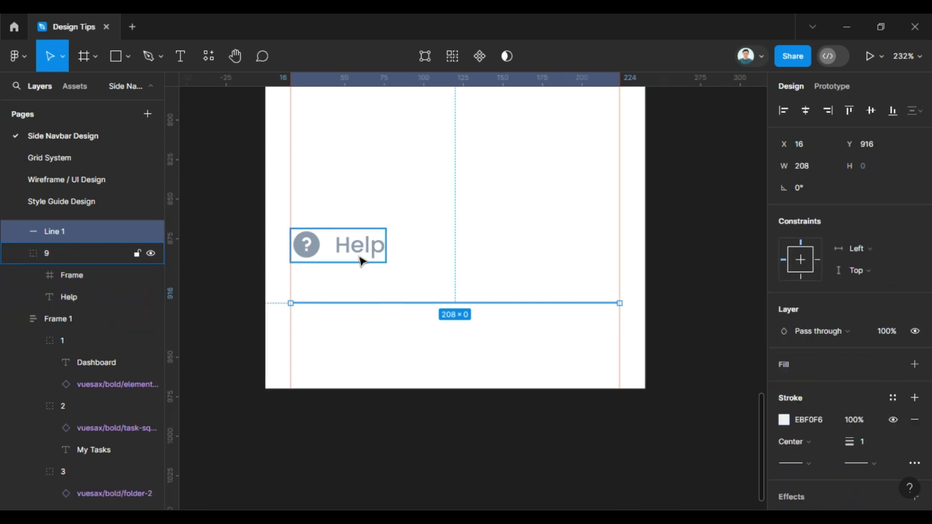
# Step: Reduce the spacing between the Help item and the divider from 26 to 16
pyautogui.click(367, 254)
pyautogui.click(813, 215)
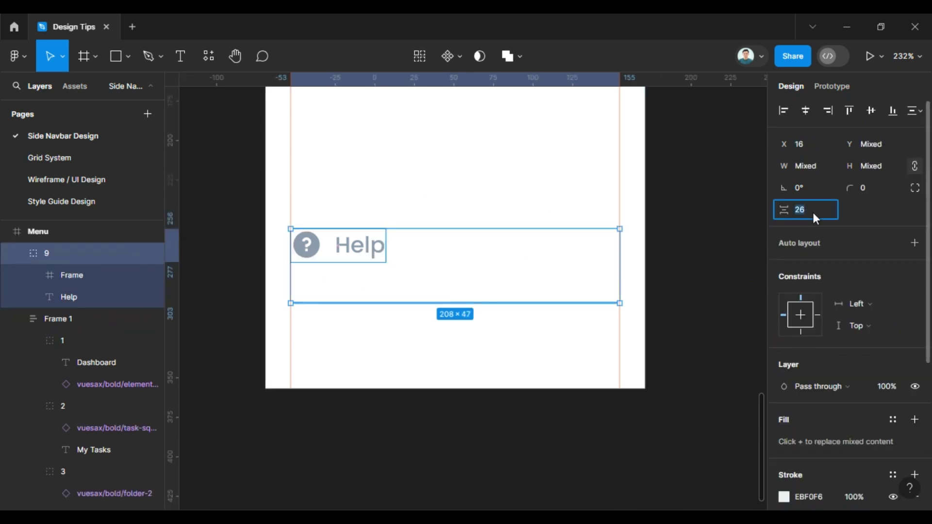
pyautogui.write('16')
pyautogui.press('Return')
pyautogui.click(641, 225)
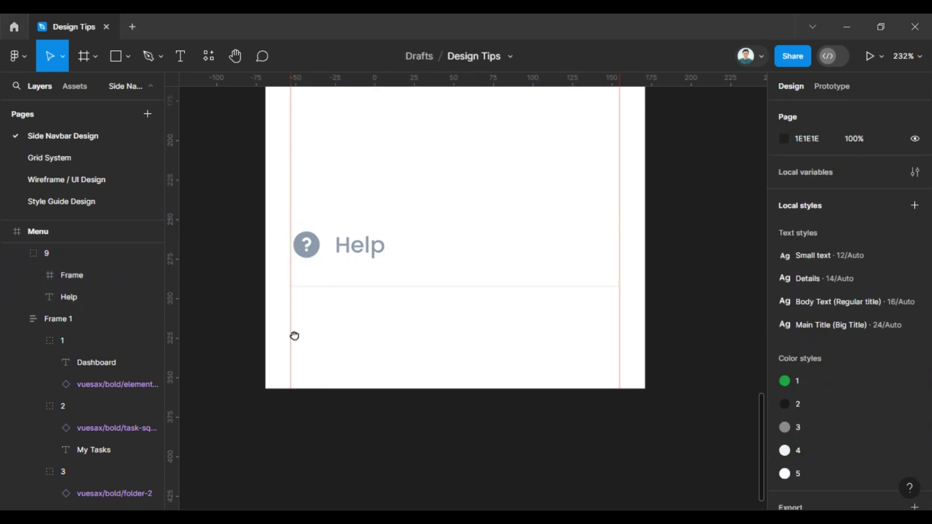
pyautogui.scroll(1, 396, 343)
pyautogui.hscroll(1, 396, 343)
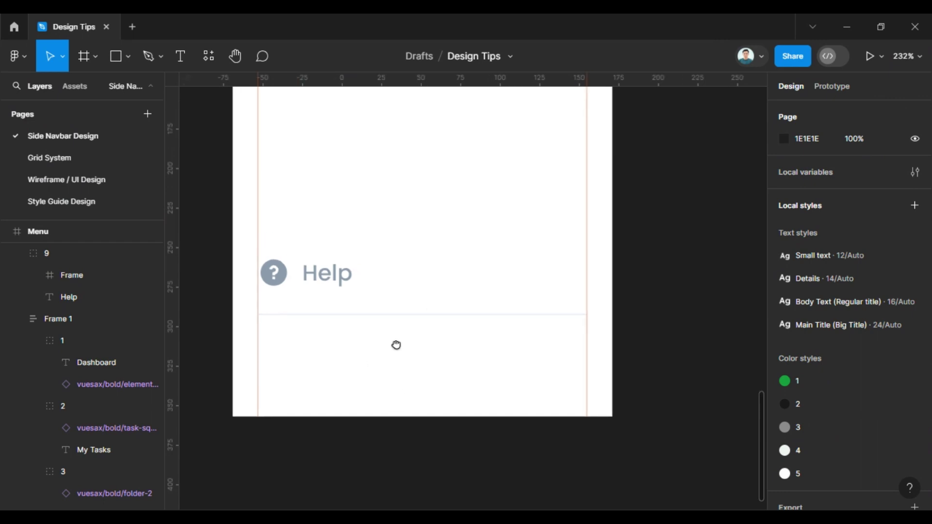
pyautogui.scroll(-1, 411, 349)
pyautogui.hscroll(-2, 412, 349)
pyautogui.scroll(-3, 412, 349)
pyautogui.scroll(1, 410, 302)
pyautogui.scroll(-1, 402, 341)
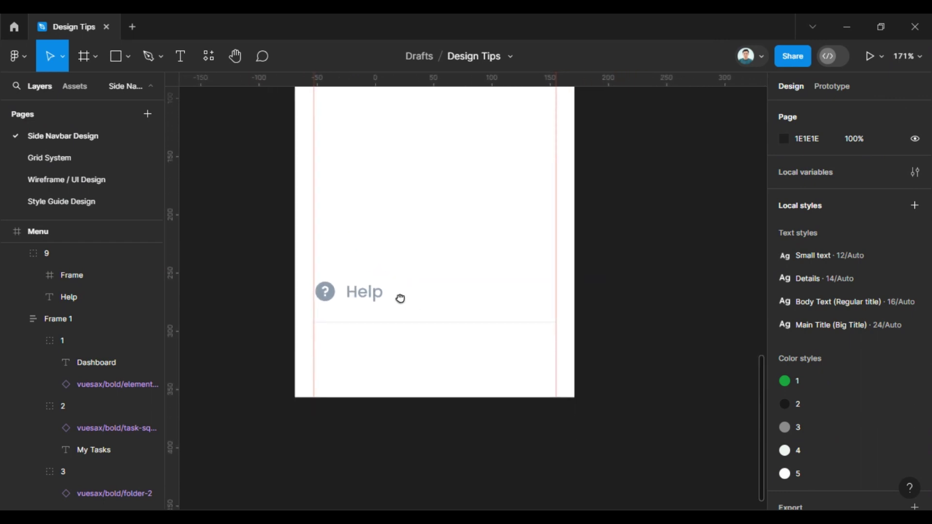
pyautogui.scroll(2, 400, 297)
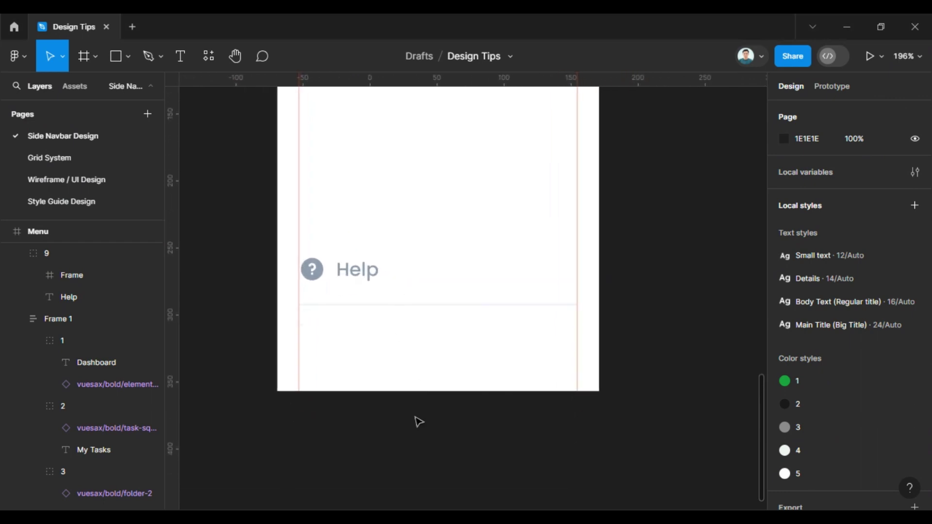
pyautogui.hscroll(-1, 384, 396)
pyautogui.scroll(2, 368, 368)
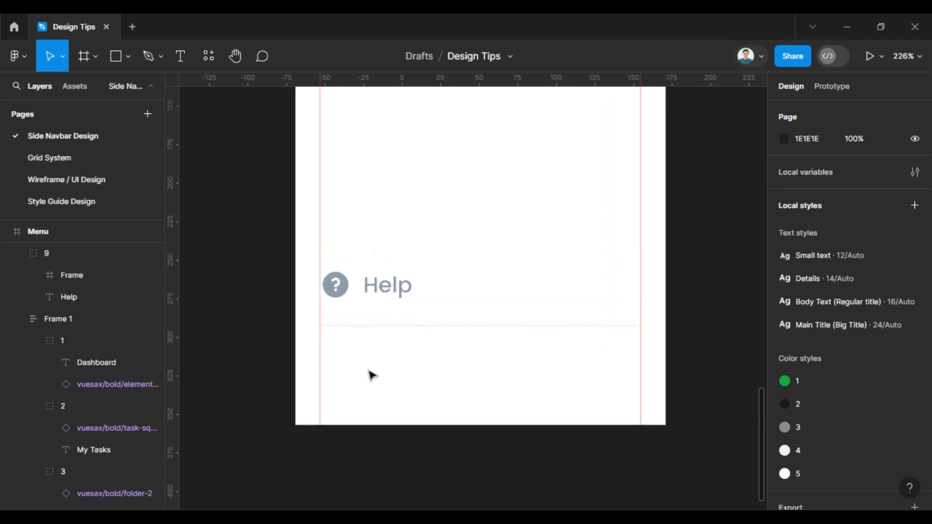
# Step: Draw a circle below the divider and set its height to 32
pyautogui.press('o')
pyautogui.moveTo(323, 343); pyautogui.dragTo(380, 397)
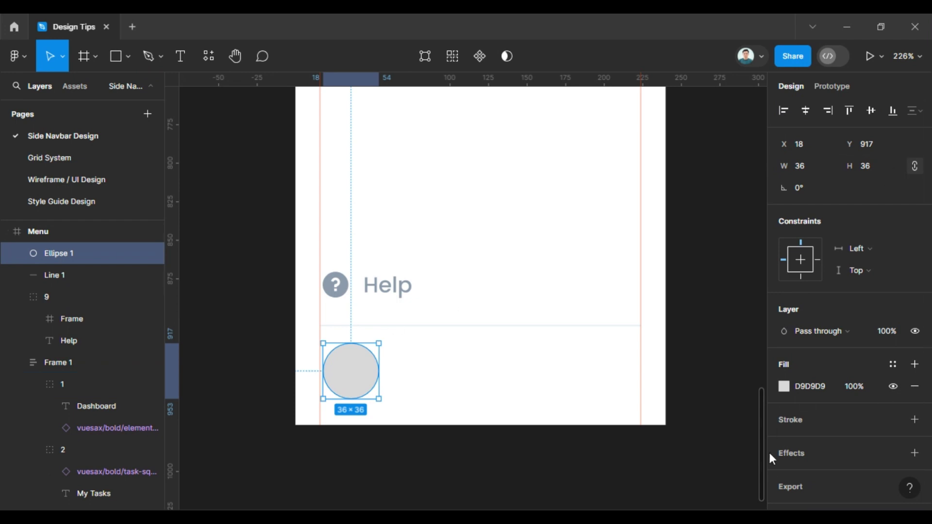
pyautogui.click(864, 169)
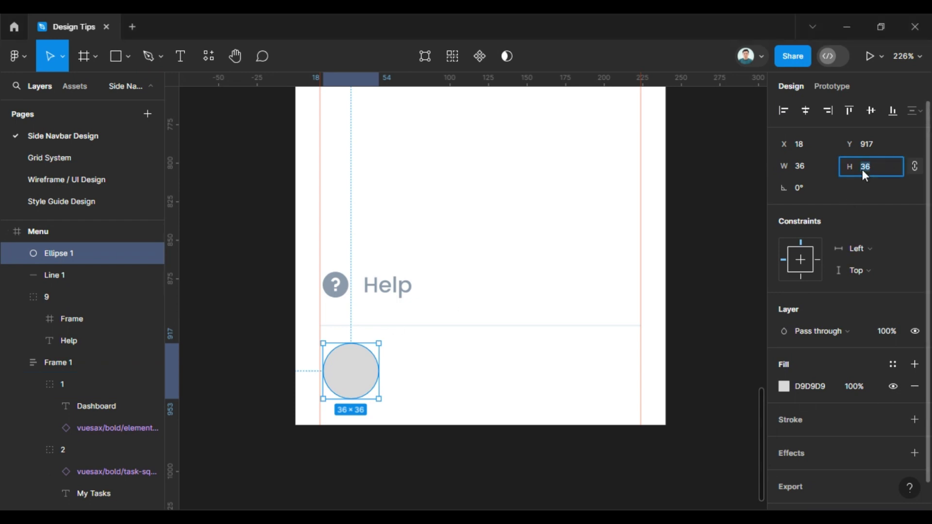
pyautogui.write('32')
pyautogui.press('Return')
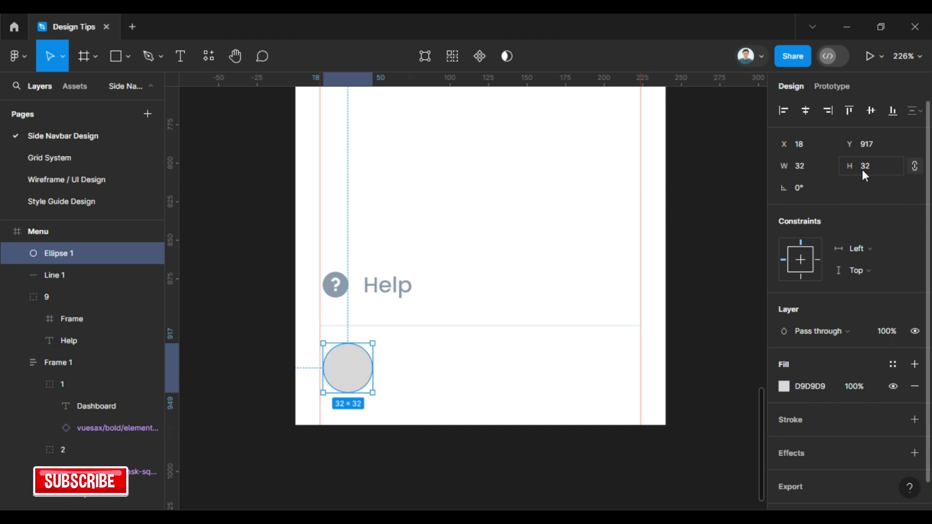
# Step: Nudge the circle onto the left margin at x 16, y 923
pyautogui.press('Left')
pyautogui.press('Left')
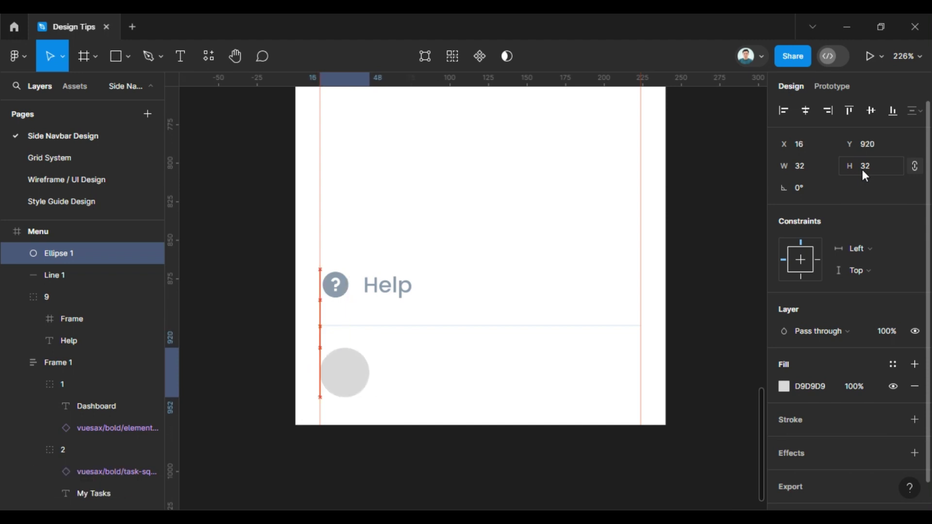
pyautogui.press('Down')
pyautogui.press('Down')
pyautogui.press('Down')
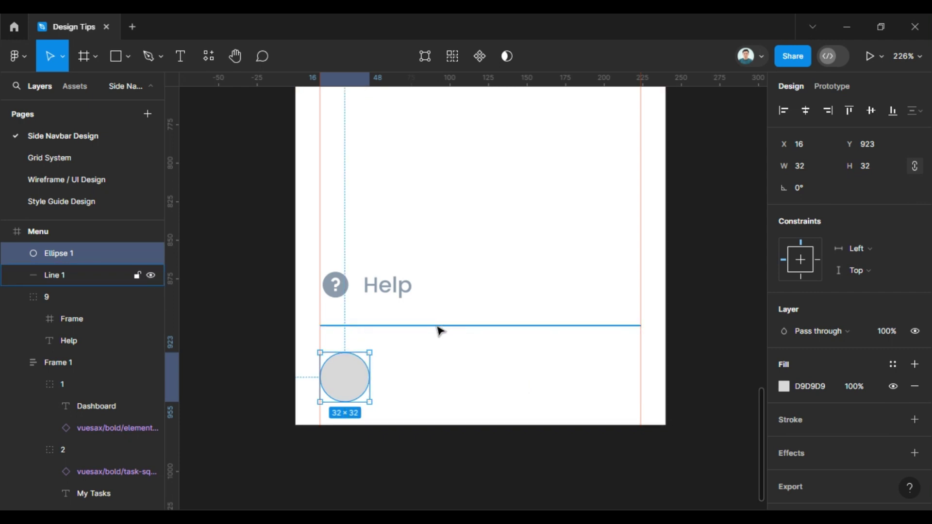
pyautogui.press('Up')
pyautogui.click(250, 318)
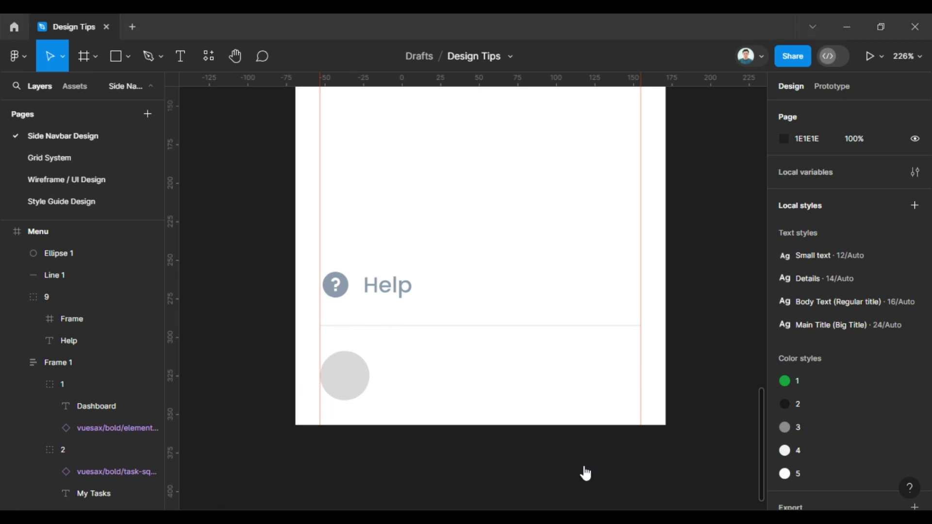
pyautogui.keyDown('ctrl'); pyautogui.scroll(-2, 309, 510); pyautogui.keyUp('ctrl')
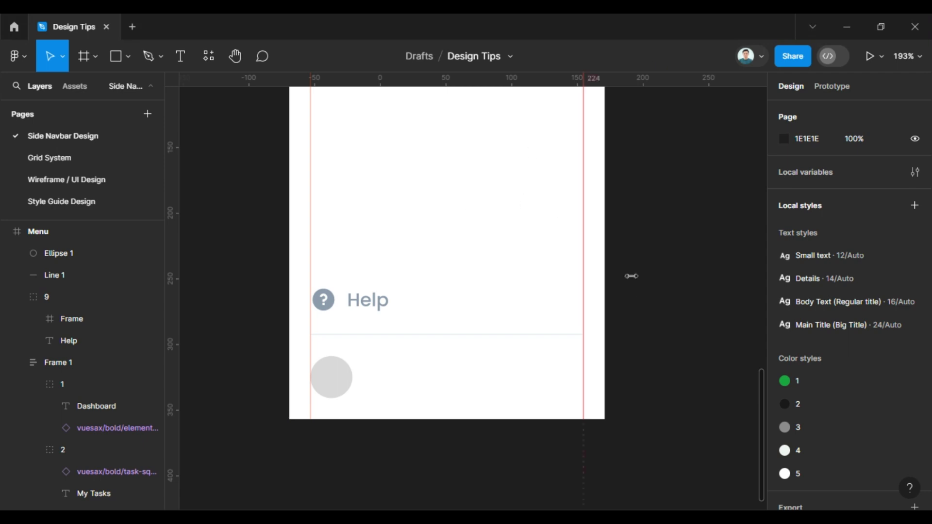
pyautogui.moveTo(448, 369); pyautogui.dragTo(485, 324)
pyautogui.keyDown('ctrl'); pyautogui.scroll(2, 485, 324); pyautogui.keyUp('ctrl')
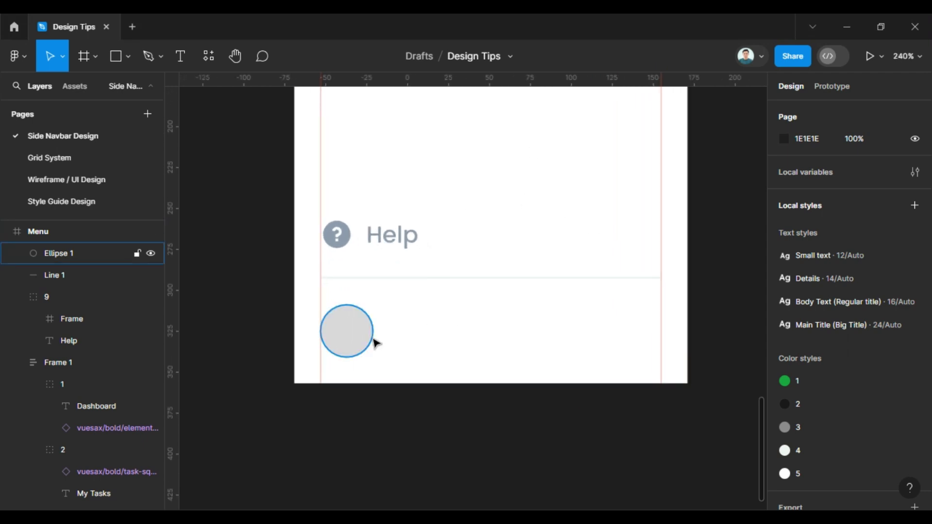
# Step: Paste the portrait photo and mask it with the grey circle
pyautogui.hotkey('ctrl', 'v')
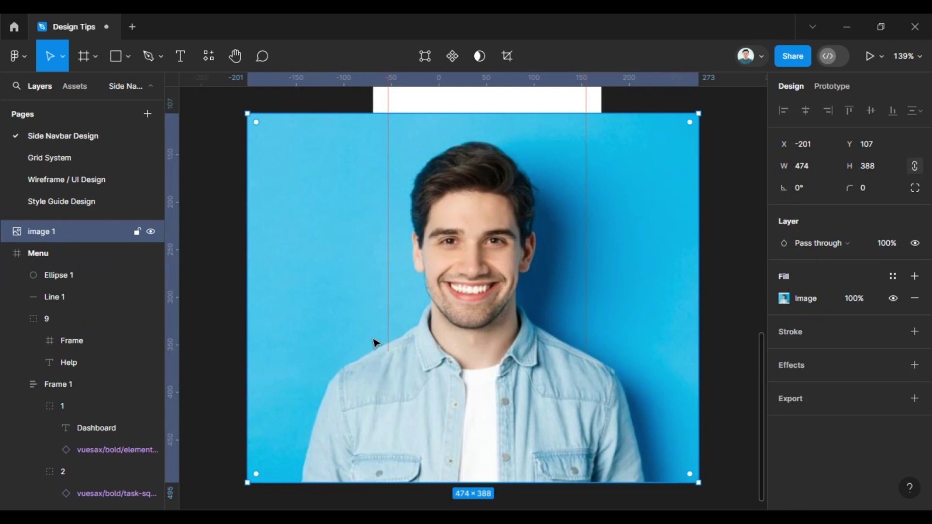
pyautogui.hotkey('ctrl', 'z')
pyautogui.click(405, 322)
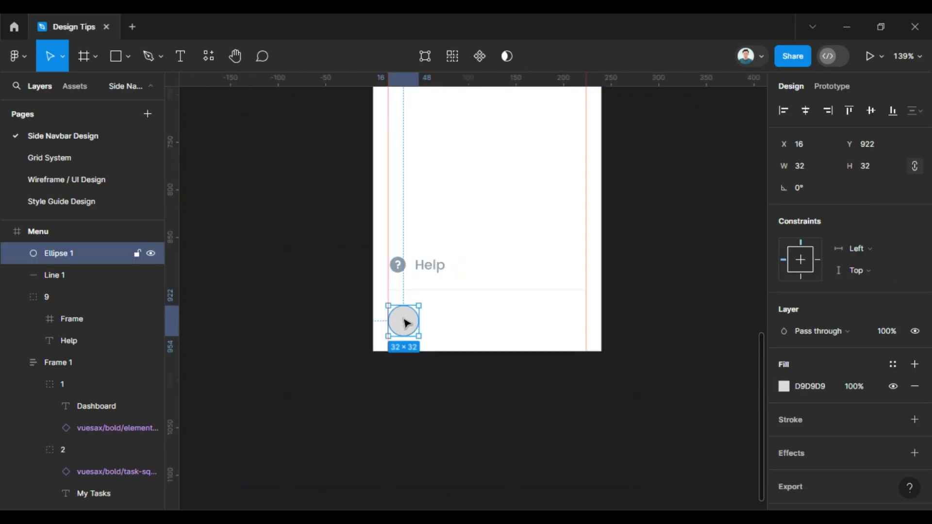
pyautogui.hotkey('ctrl', 'v')
pyautogui.keyDown('shift'); pyautogui.click(60, 276); pyautogui.keyUp('shift')
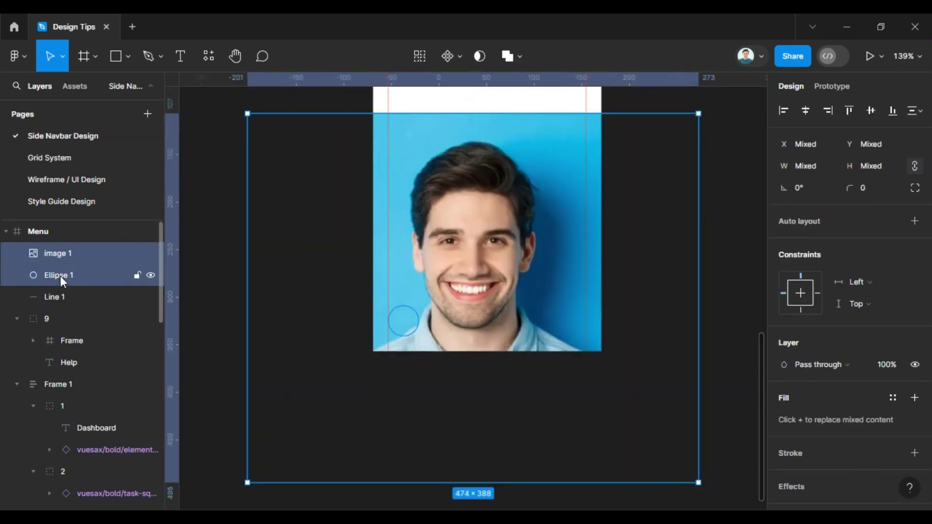
pyautogui.hotkey('ctrl', 'alt', 'm')
# Step: Center and scale down the masked photo so the face fills the circle
pyautogui.click(66, 275)
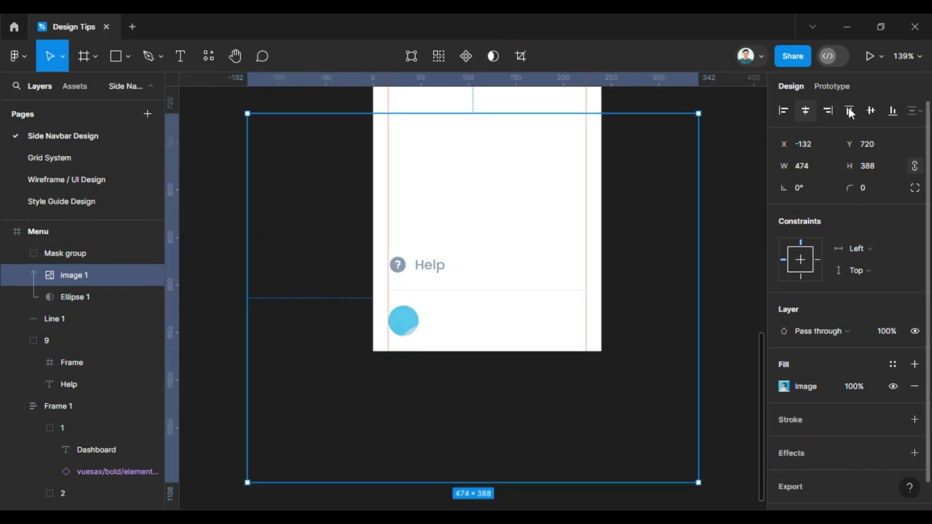
pyautogui.click(872, 114)
pyautogui.keyDown('ctrl'); pyautogui.scroll(-1, 563, 148); pyautogui.keyUp('ctrl')
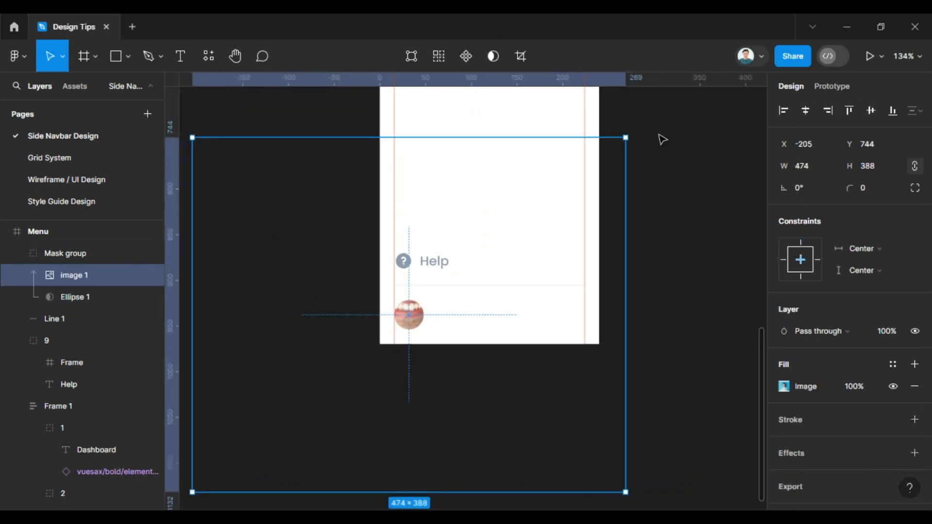
pyautogui.moveTo(564, 198); pyautogui.dragTo(430, 300)
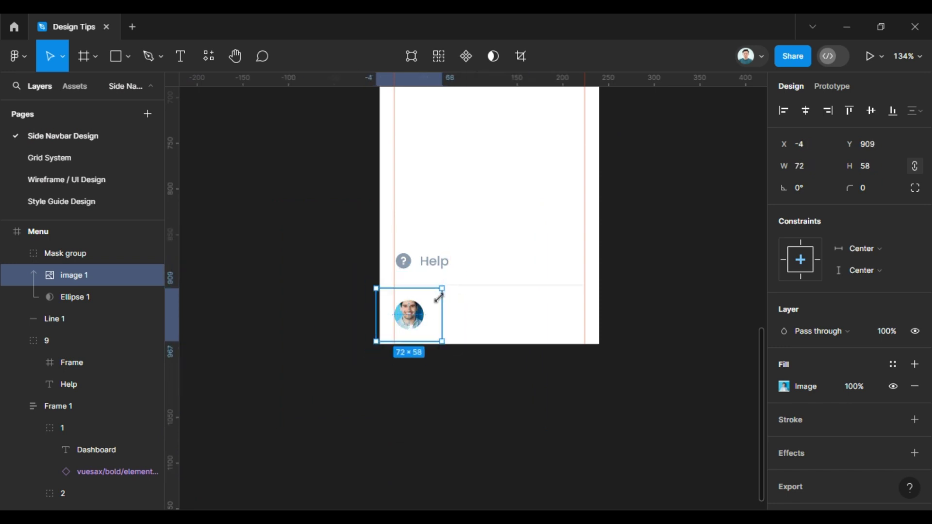
pyautogui.keyDown('ctrl'); pyautogui.scroll(3, 432, 303); pyautogui.keyUp('ctrl')
pyautogui.keyDown('ctrl'); pyautogui.scroll(2, 422, 301); pyautogui.keyUp('ctrl')
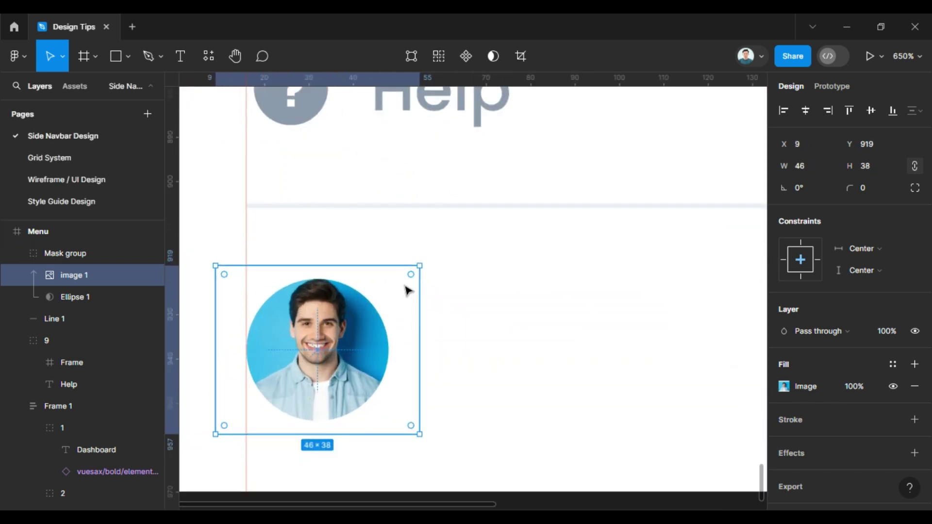
pyautogui.moveTo(420, 267); pyautogui.dragTo(393, 287)
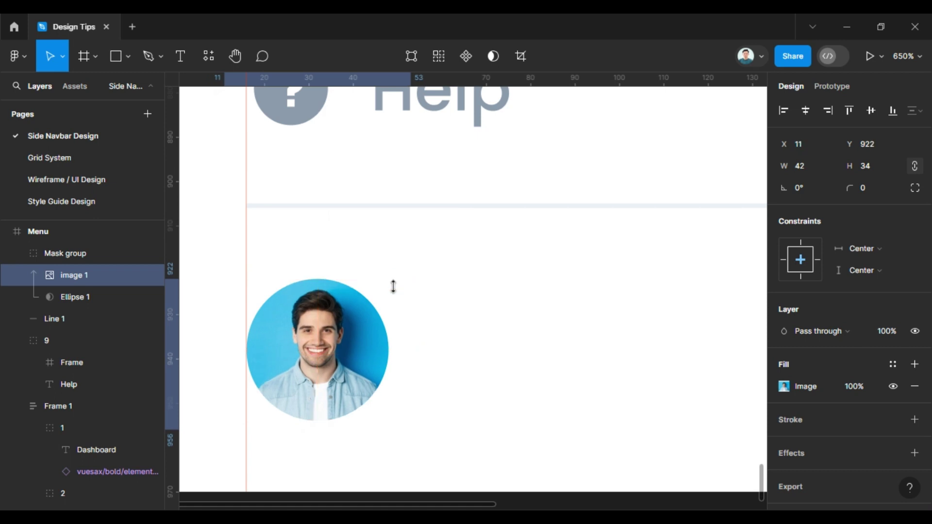
pyautogui.keyDown('ctrl'); pyautogui.scroll(-3, 393, 286); pyautogui.keyUp('ctrl')
pyautogui.click(358, 488)
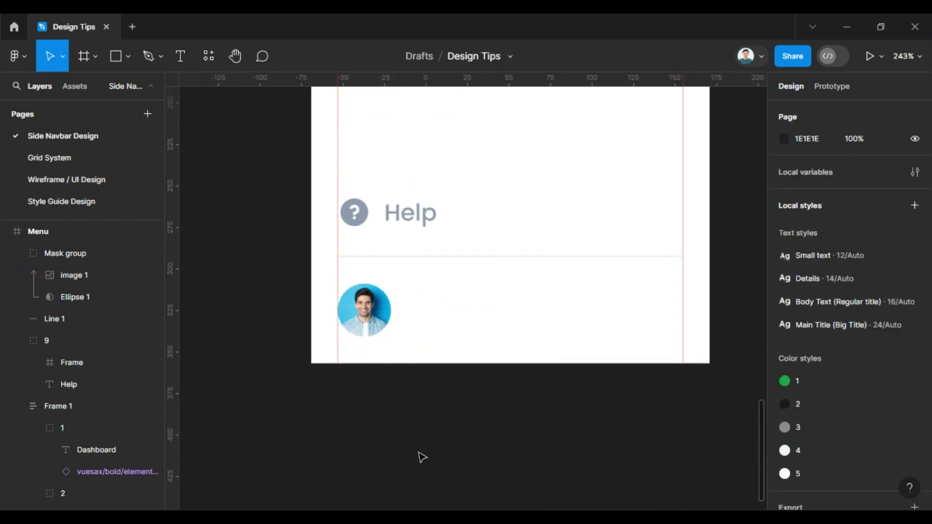
pyautogui.moveTo(447, 357); pyautogui.dragTo(415, 316)
pyautogui.click(387, 265)
pyautogui.click(432, 345)
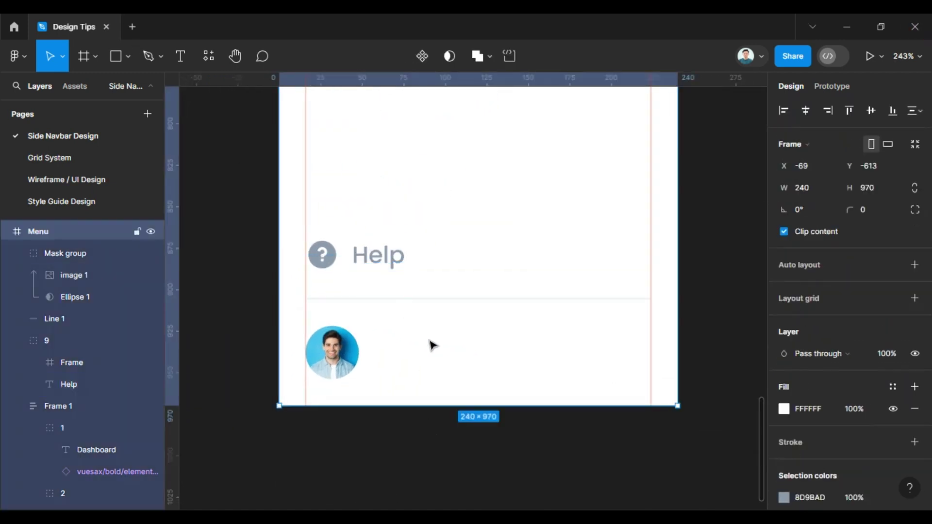
# Step: Paste a copy of the Help text beside the avatar and retype it as the user's name
pyautogui.hotkey('ctrl', 'v')
pyautogui.moveTo(466, 289)
pyautogui.mouseDown()
pyautogui.moveTo(426, 342)
pyautogui.moveTo(406, 344)
pyautogui.mouseUp()
pyautogui.keyDown('shift'); pyautogui.click(65, 275); pyautogui.keyUp('shift')
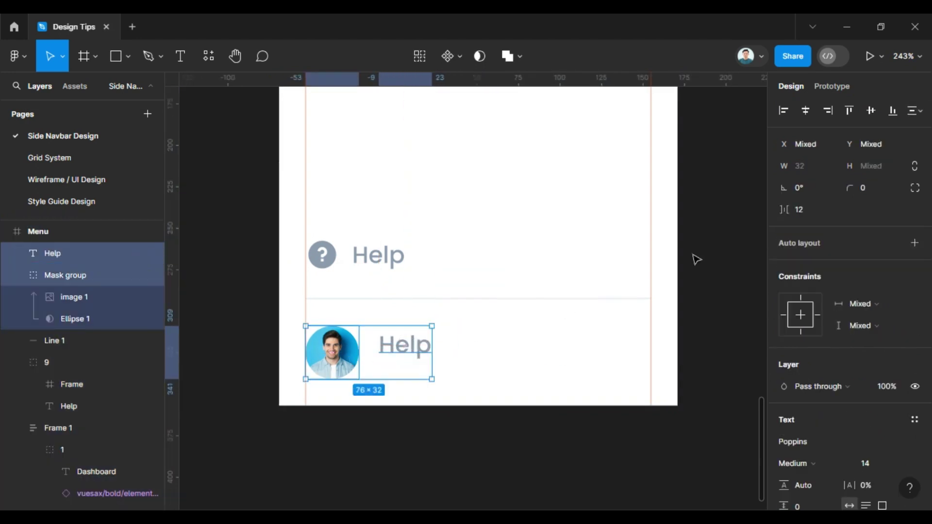
pyautogui.click(449, 403)
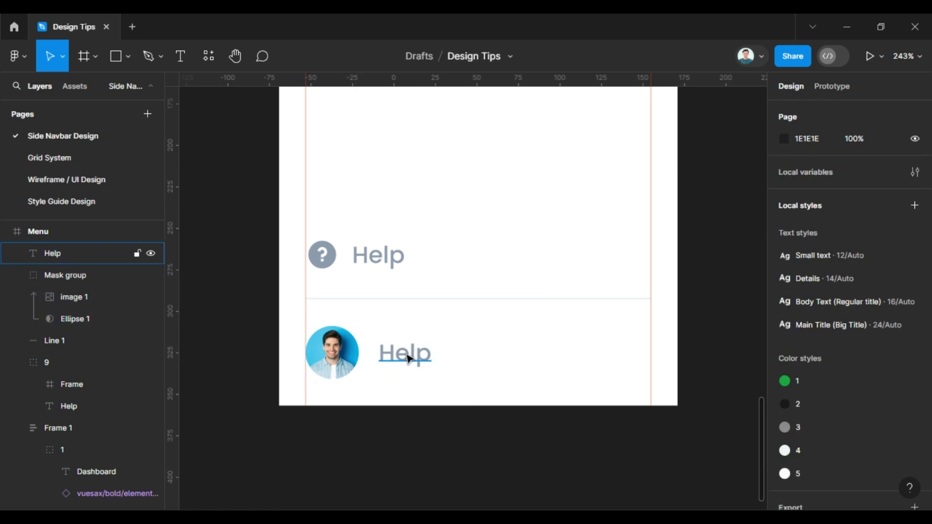
pyautogui.doubleClick(407, 353)
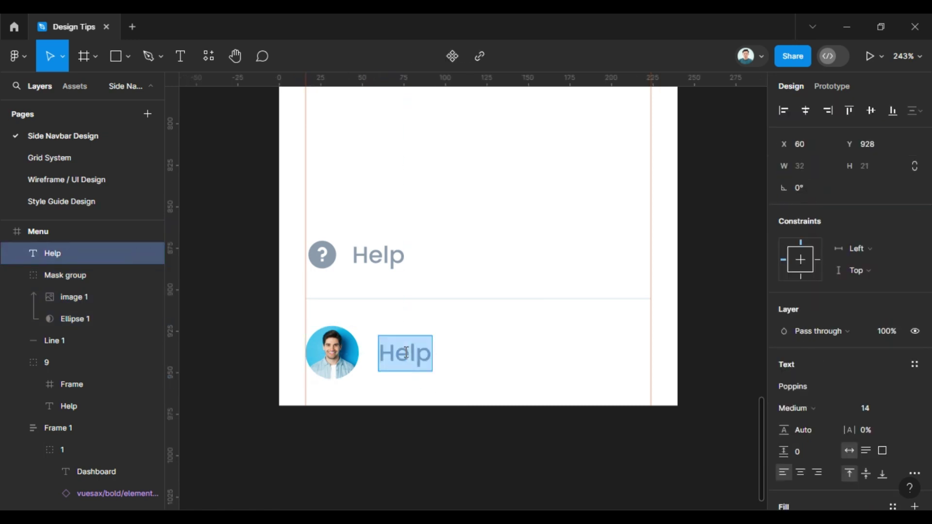
pyautogui.write('Mark Eood')
pyautogui.hotkey('ctrl', 'a')
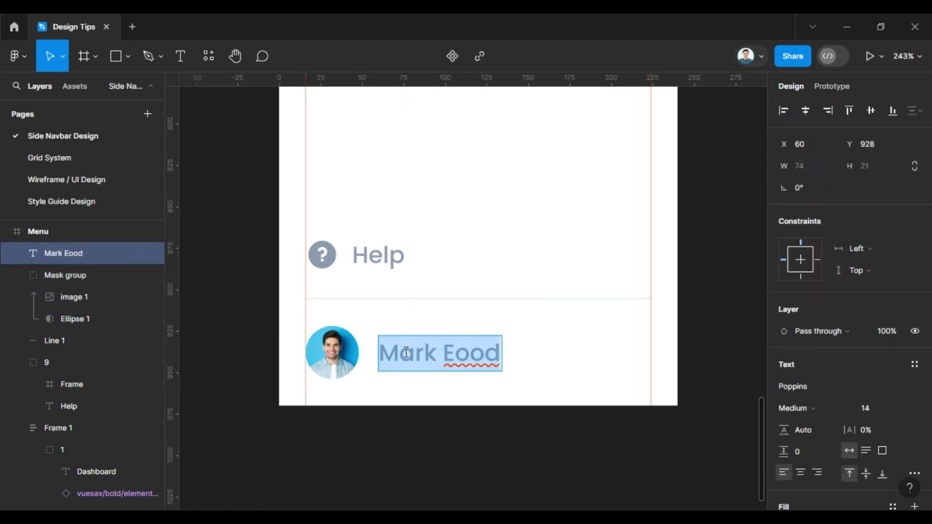
pyautogui.click(469, 369)
pyautogui.press('BackSpace')
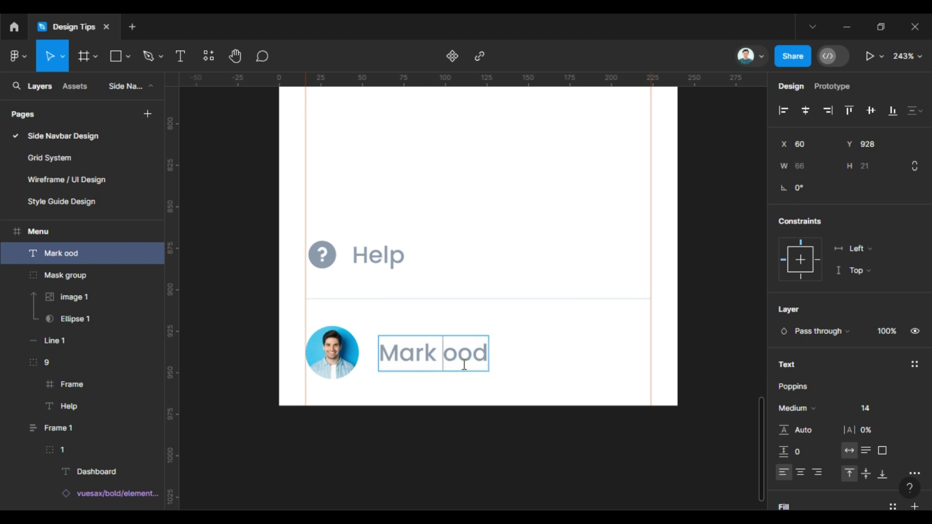
pyautogui.write('W')
pyautogui.hotkey('ctrl', 'a')
pyautogui.press('Escape')
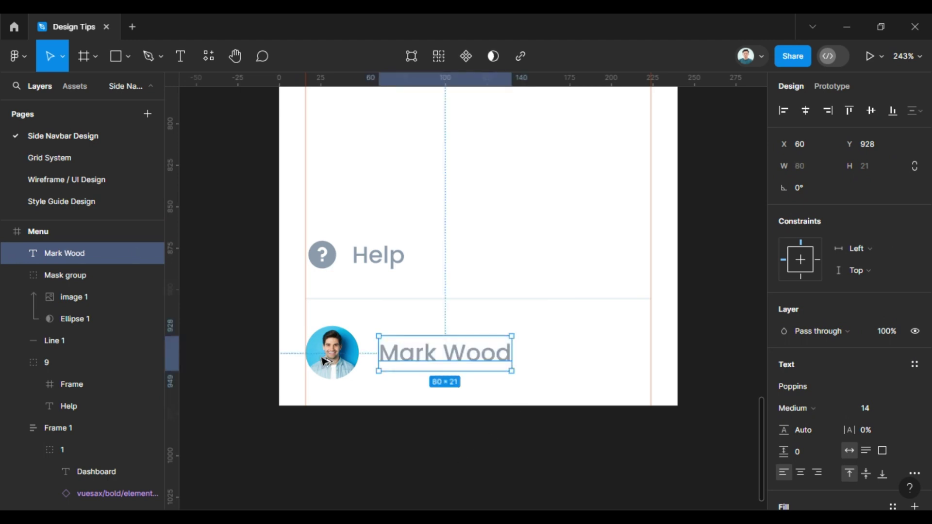
# Step: Duplicate the name label below it and change the text to Project Manager
pyautogui.hotkey('ctrl', 'd')
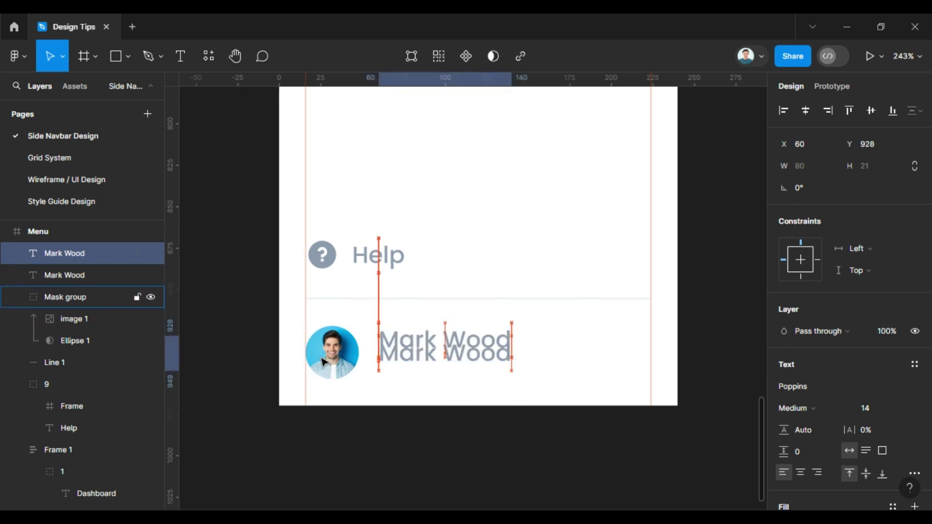
pyautogui.press('Down')
pyautogui.press('Down')
pyautogui.press('Down')
pyautogui.doubleClick(470, 367)
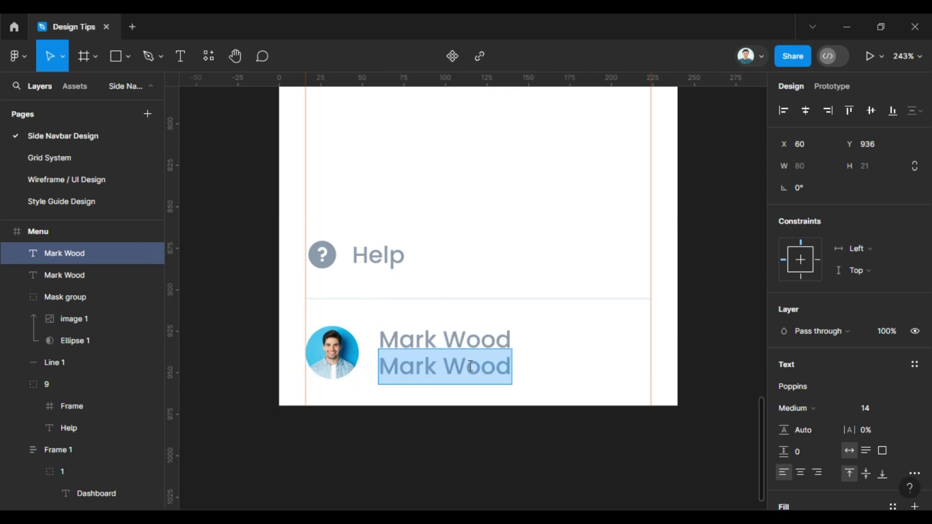
pyautogui.write('Project Mana')
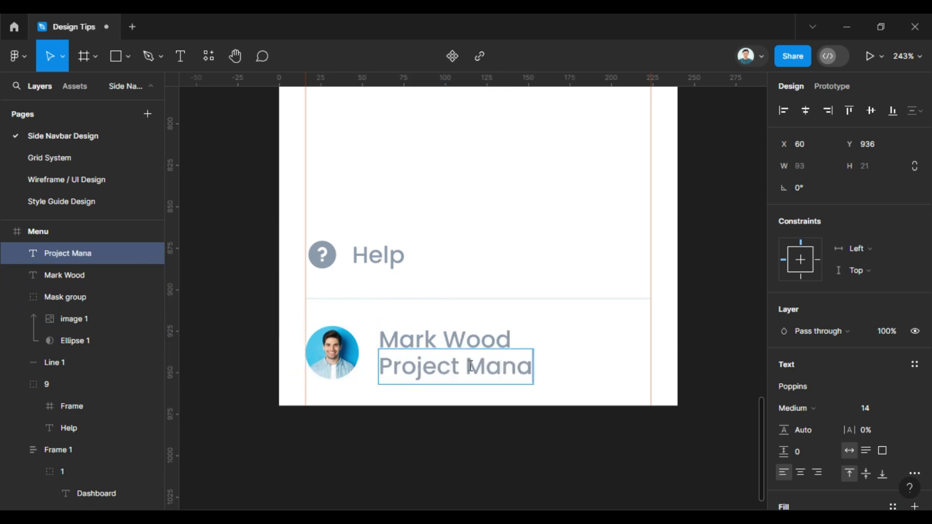
pyautogui.write('ger')
pyautogui.hotkey('ctrl', 'a')
# Step: Set the Project Manager label's font size to 12 and move it slightly down
pyautogui.click(870, 408)
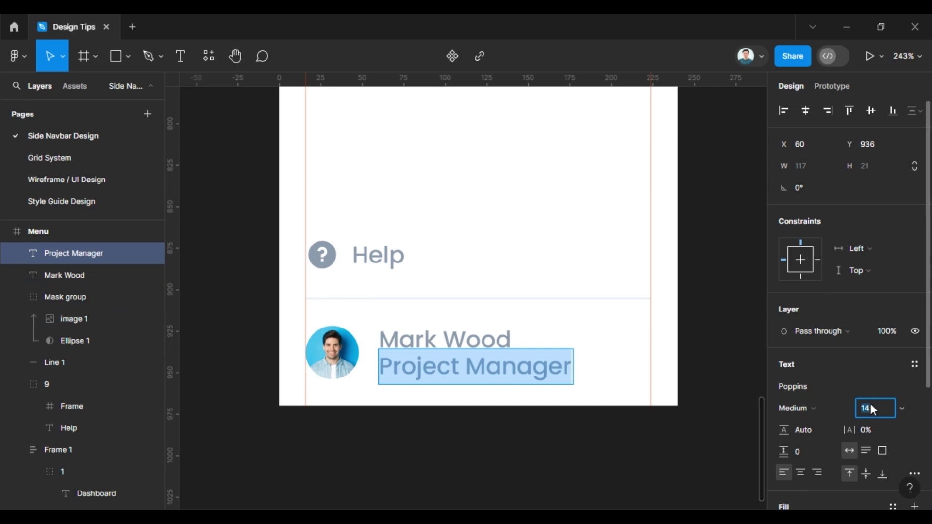
pyautogui.write('12')
pyautogui.press('Return')
pyautogui.click(496, 359)
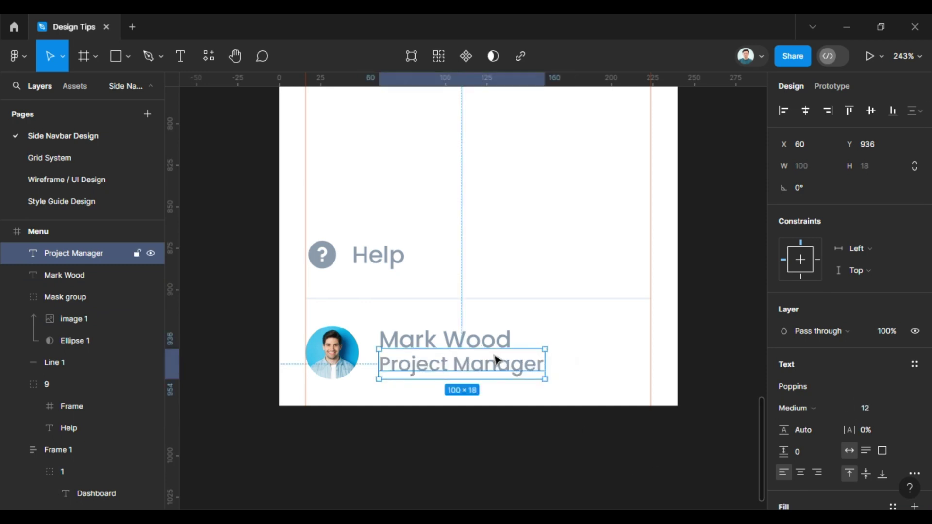
pyautogui.press('Down')
pyautogui.press('Down')
pyautogui.press('Down')
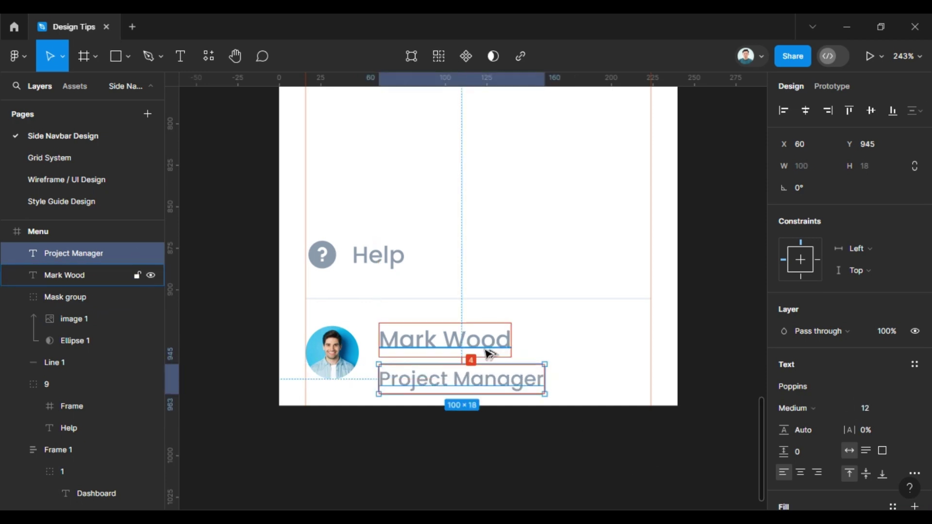
# Step: Nudge the name and role labels together down and left beside the avatar
pyautogui.keyDown('shift'); pyautogui.click(488, 354); pyautogui.keyUp('shift')
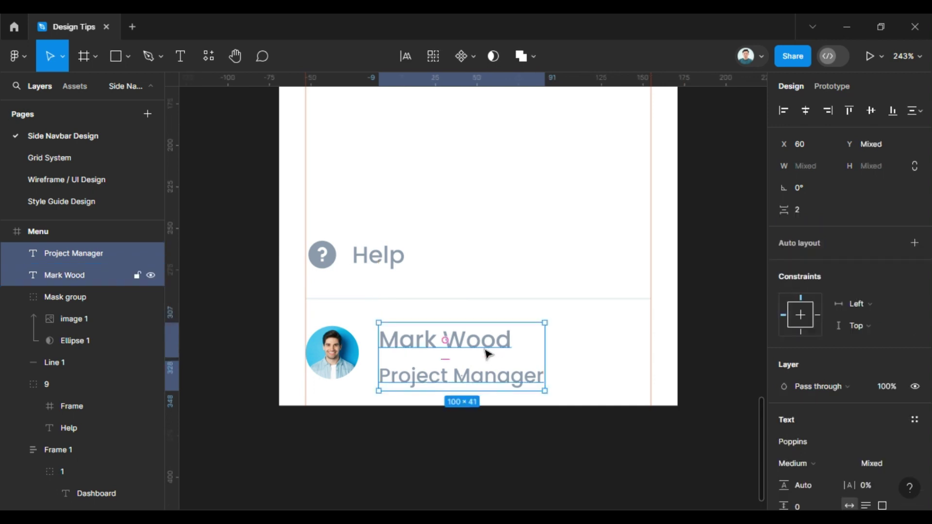
pyautogui.press('Up')
pyautogui.press('Up')
pyautogui.press('Up')
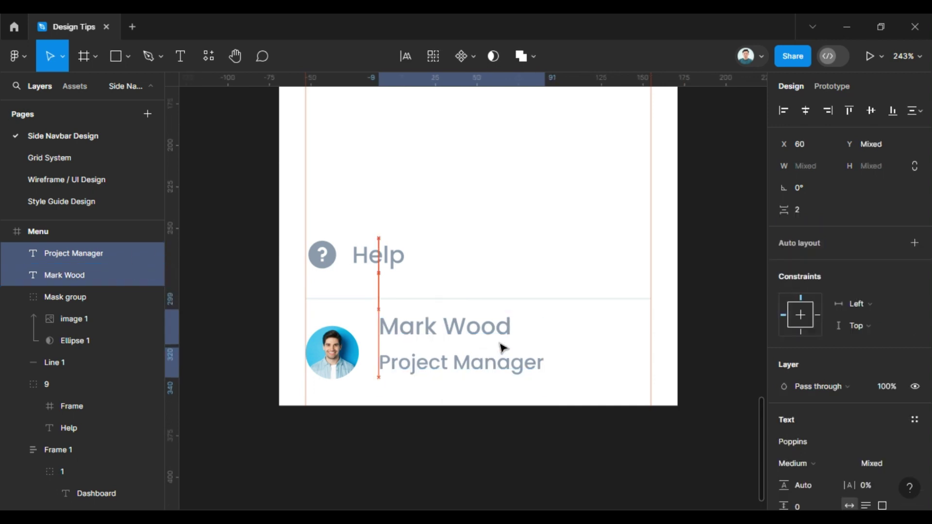
pyautogui.press('Down')
pyautogui.press('Down')
pyautogui.press('Down')
pyautogui.press('Down')
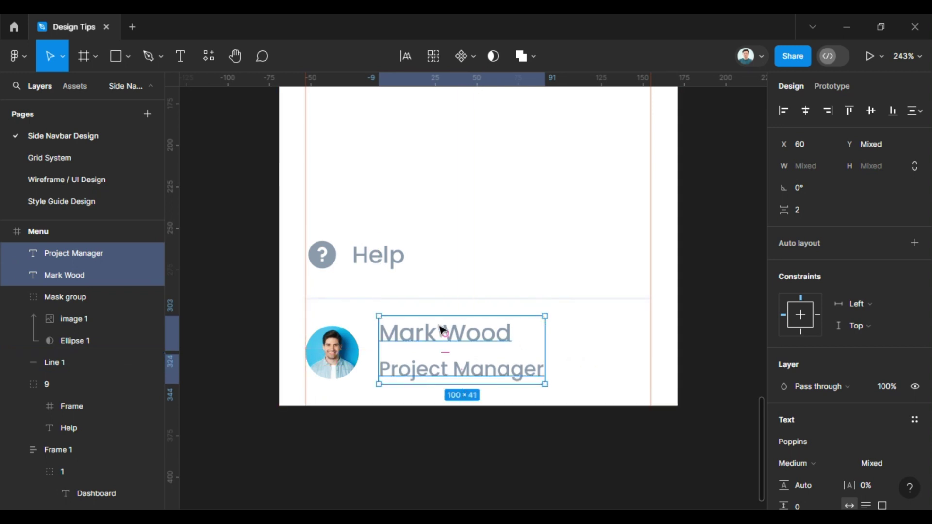
pyautogui.press('Down')
pyautogui.press('Down')
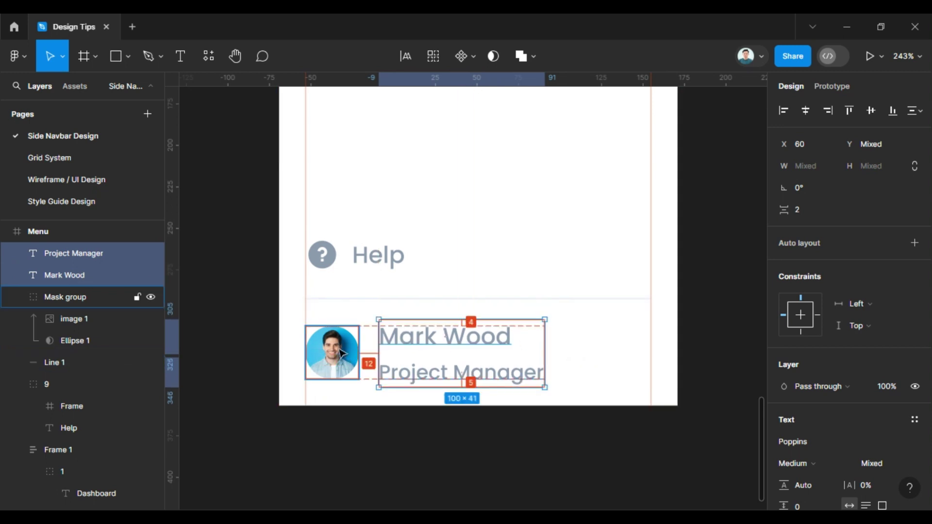
pyautogui.press('Left')
pyautogui.press('Left')
pyautogui.press('Left')
pyautogui.press('Left')
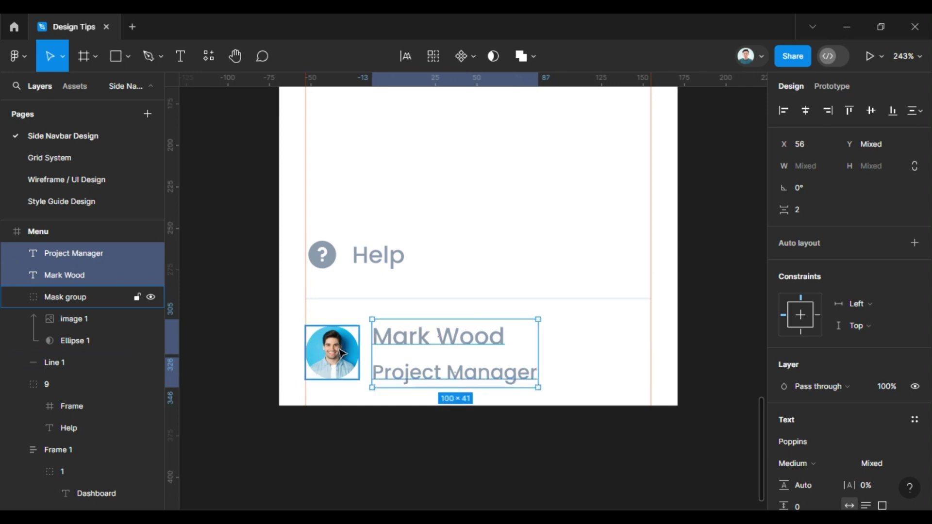
pyautogui.click(542, 415)
pyautogui.click(496, 362)
pyautogui.click(493, 340)
pyautogui.scroll(-3, 801, 383)
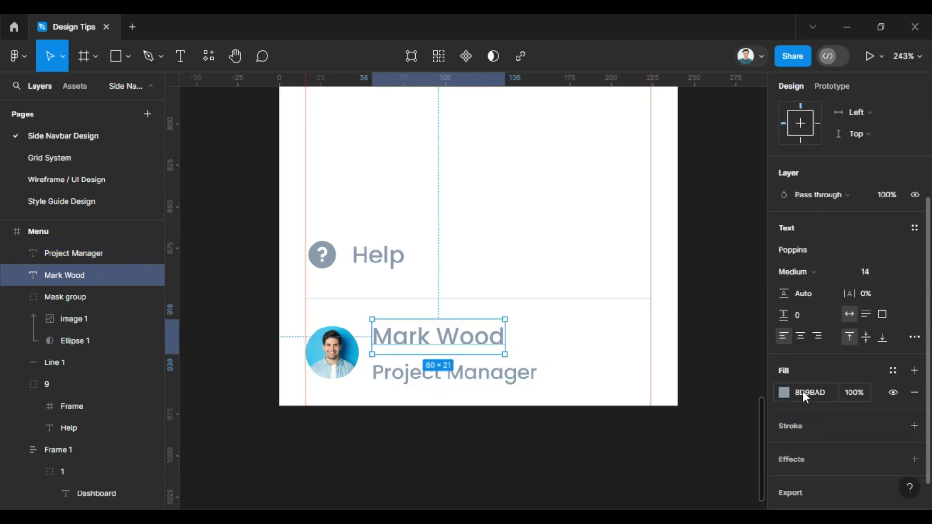
pyautogui.click(784, 396)
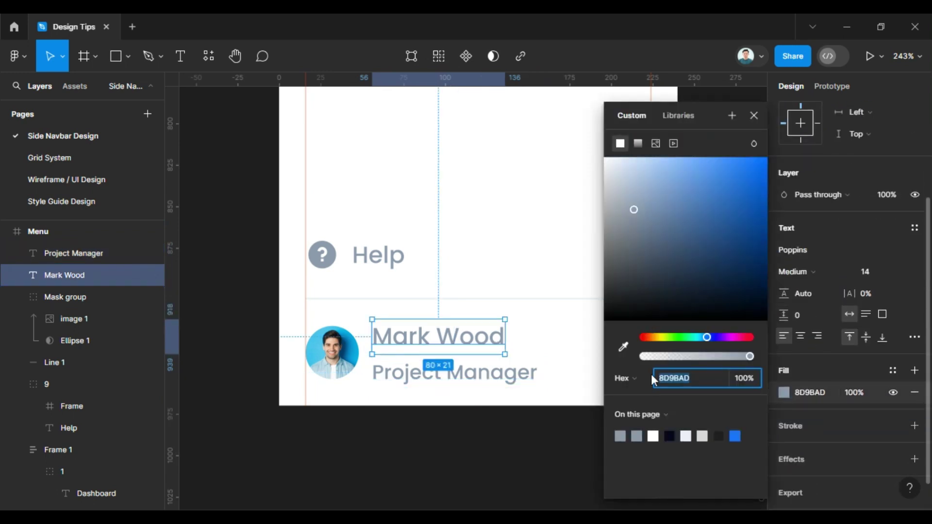
pyautogui.click(669, 432)
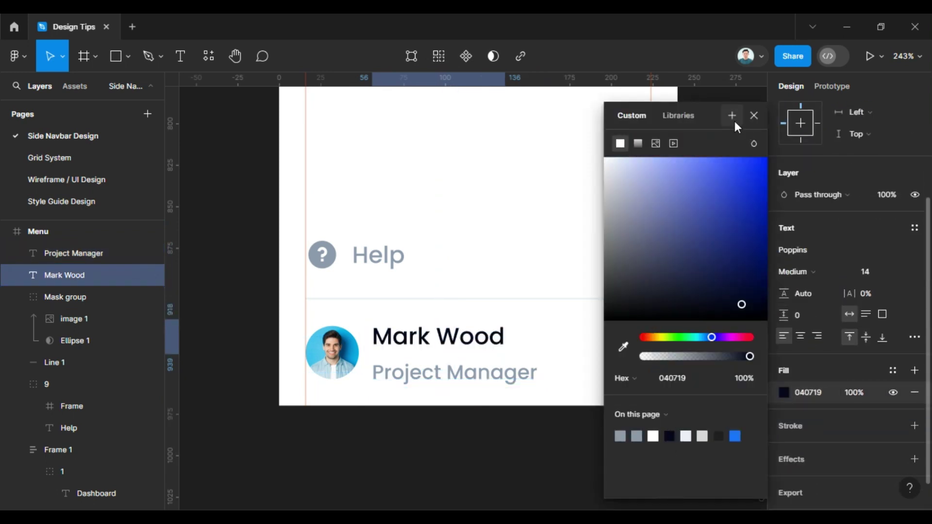
pyautogui.click(754, 115)
pyautogui.click(473, 436)
# Step: Recentre the profile row and compare the dark name with the grey Project Manager role
pyautogui.moveTo(471, 359); pyautogui.dragTo(447, 369)
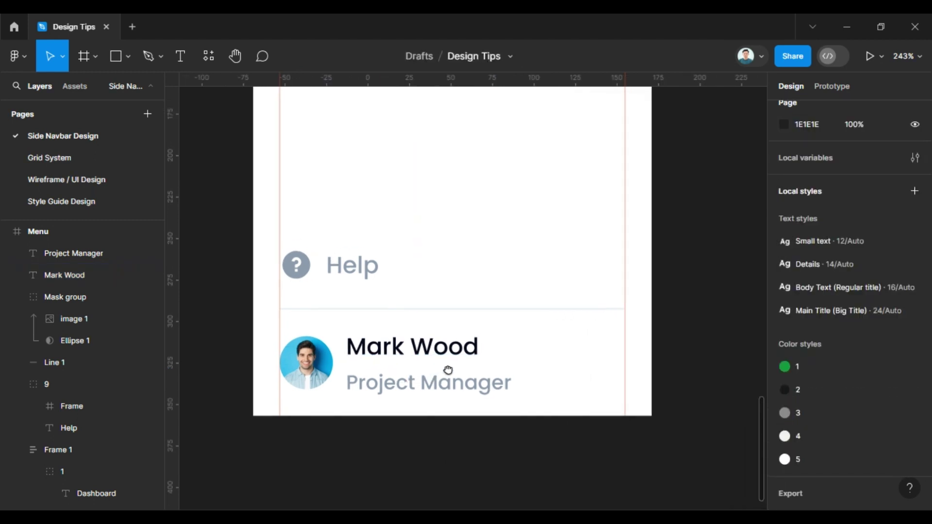
pyautogui.click(415, 389)
pyautogui.keyDown('shift'); pyautogui.click(432, 360); pyautogui.keyUp('shift')
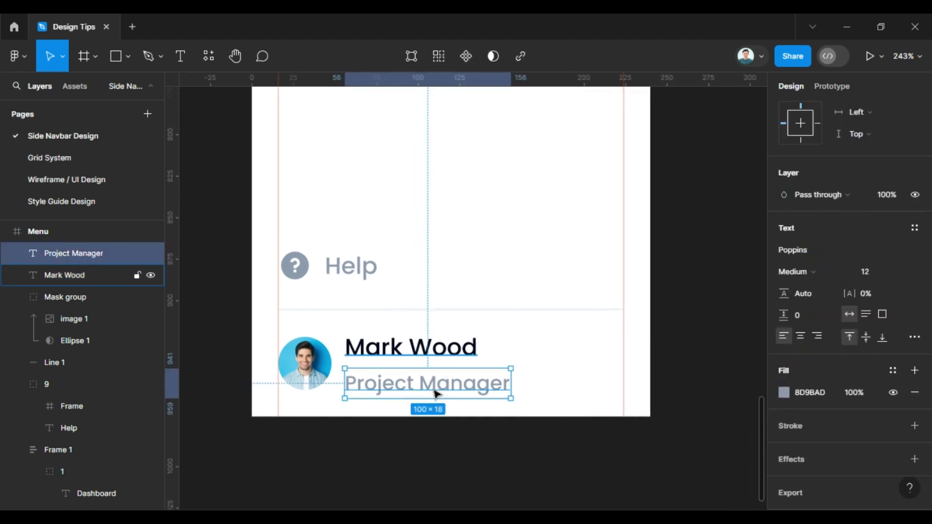
pyautogui.click(434, 453)
pyautogui.scroll(-2, 388, 361)
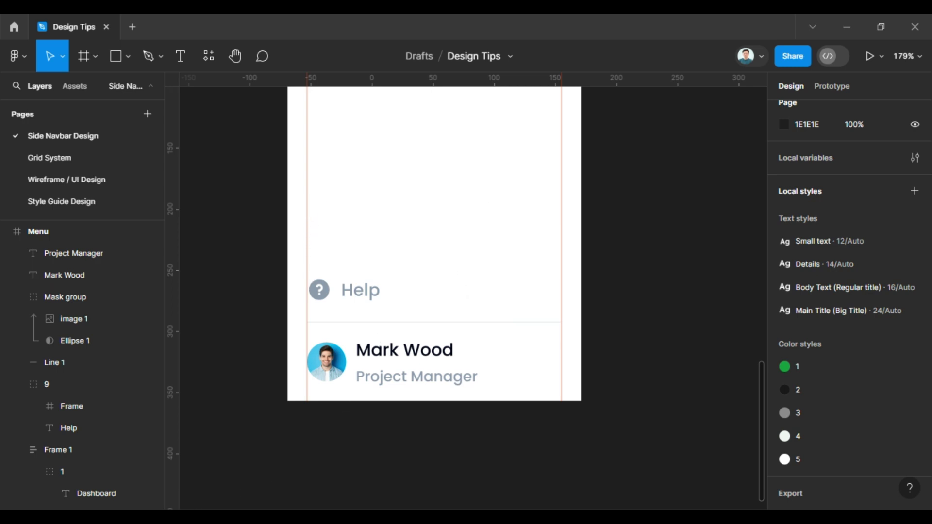
pyautogui.scroll(2, 558, 361)
pyautogui.scroll(1, 524, 364)
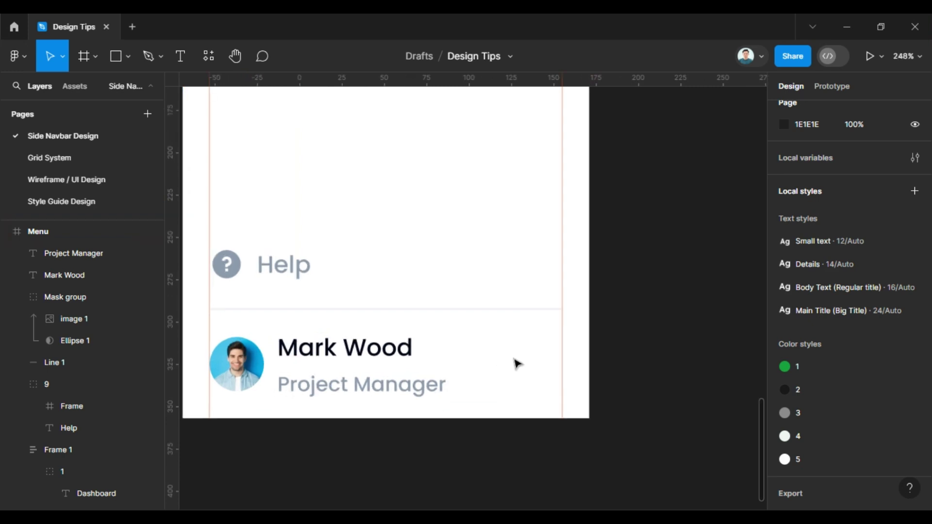
# Step: Paste the 16×16 up-down chevron icon and push it to the profile row's right edge
pyautogui.click(407, 348)
pyautogui.hotkey('ctrl', 'v')
pyautogui.hotkey('shift', 'Right')
pyautogui.hotkey('shift', 'Down')
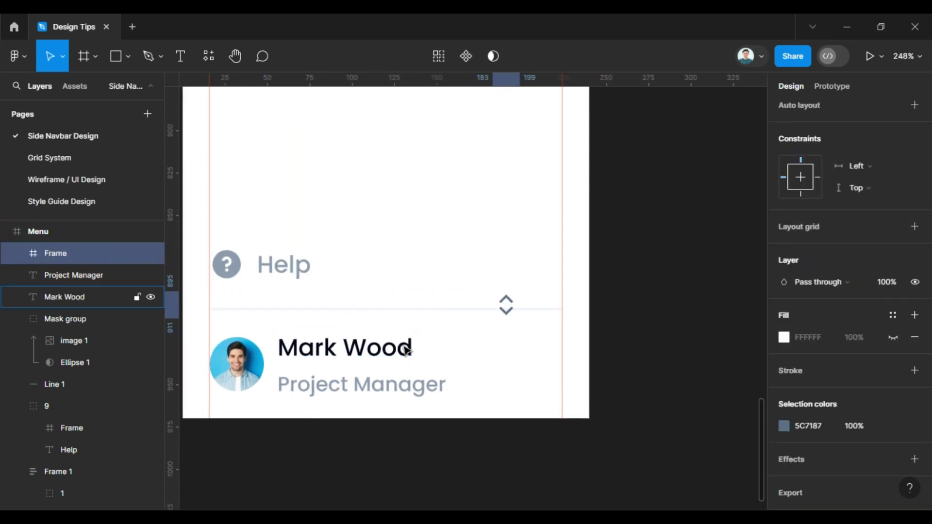
pyautogui.hotkey('shift', 'Down')
pyautogui.hotkey('shift', 'Down')
pyautogui.hotkey('shift', 'Down')
pyautogui.hotkey('shift', 'Right')
pyautogui.hotkey('alt', 'd')
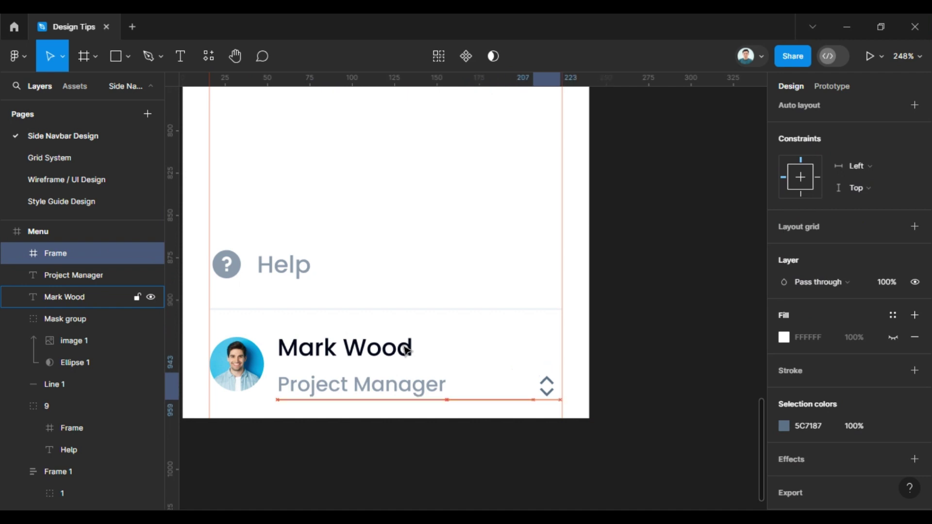
pyautogui.hotkey('alt', 'v')
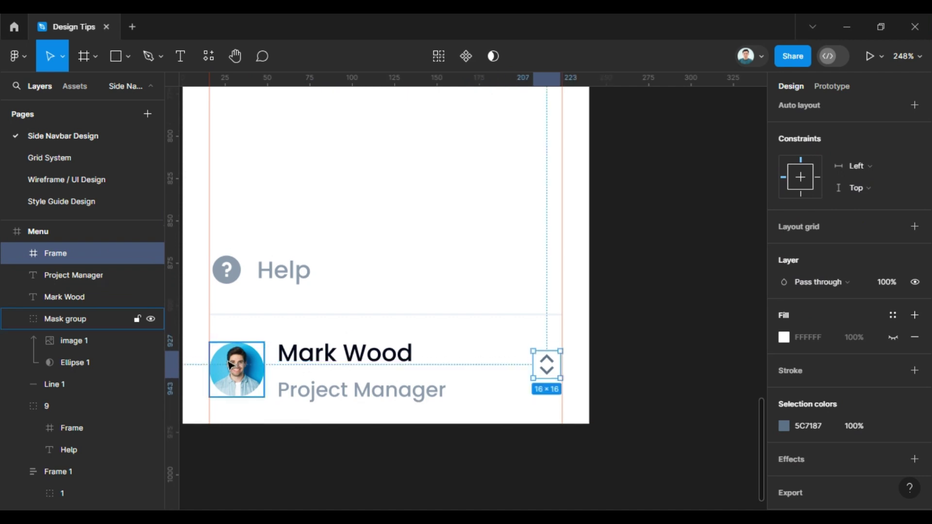
# Step: Vertically centre the chevron with the profile photo and check its position
pyautogui.keyDown('shift'); pyautogui.click(65, 319); pyautogui.keyUp('shift')
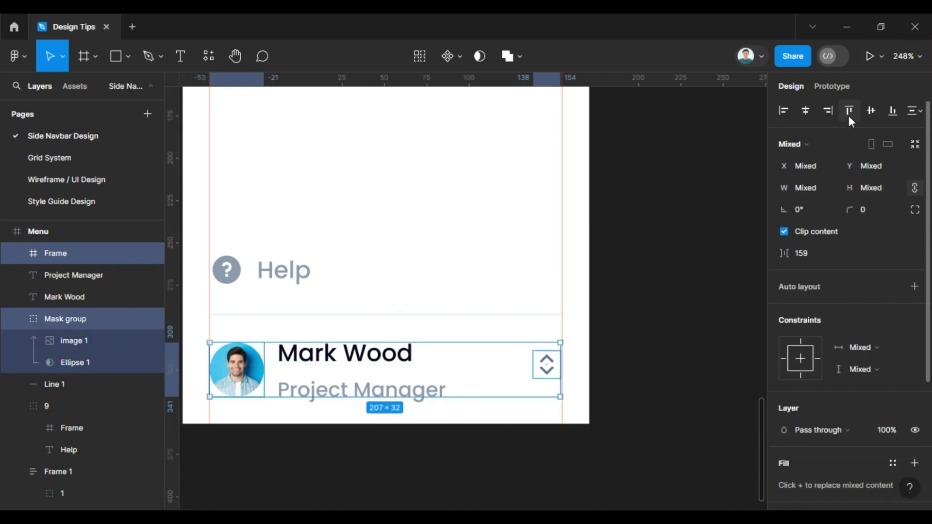
pyautogui.click(872, 109)
pyautogui.click(618, 341)
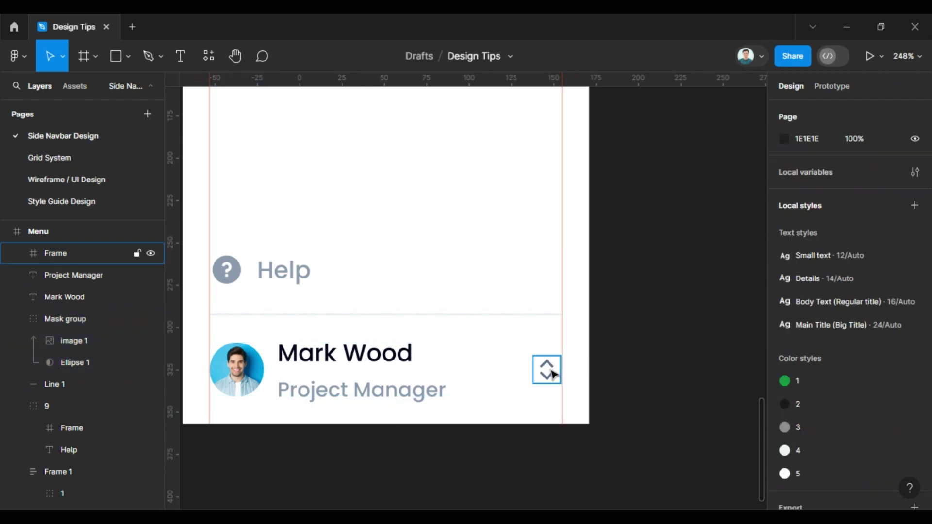
pyautogui.click(551, 374)
pyautogui.scroll(-2, 507, 363)
pyautogui.scroll(-5, 512, 362)
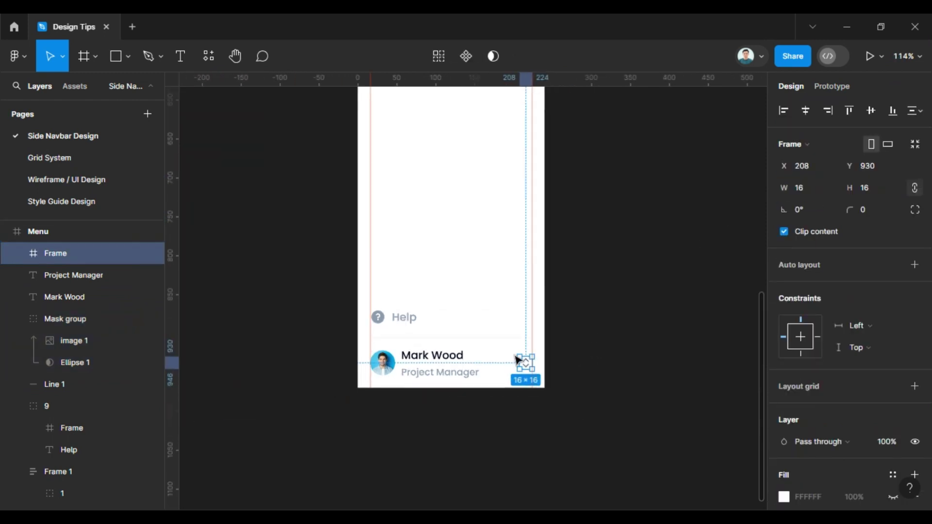
pyautogui.click(623, 210)
pyautogui.scroll(-2, 503, 295)
pyautogui.scroll(2, 503, 295)
pyautogui.scroll(-3, 443, 312)
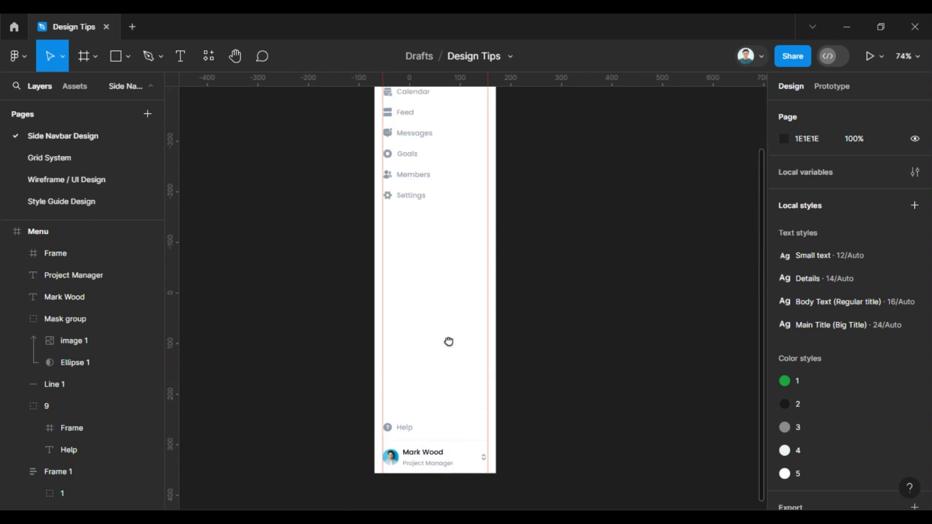
pyautogui.moveTo(447, 343); pyautogui.dragTo(456, 282)
pyautogui.scroll(2, 443, 228)
pyautogui.scroll(-2, 429, 258)
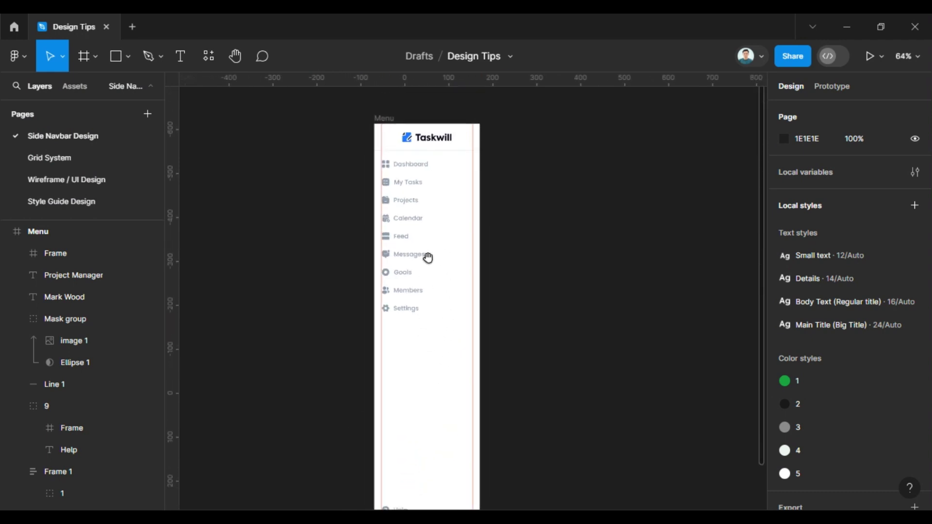
pyautogui.scroll(-4, 423, 248)
pyautogui.scroll(1, 416, 228)
pyautogui.scroll(2, 413, 209)
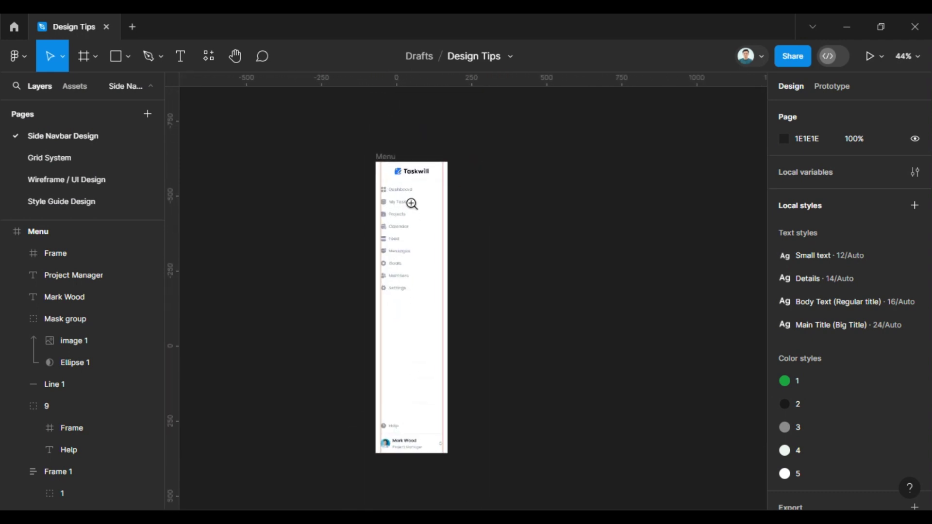
pyautogui.scroll(3, 403, 194)
pyautogui.scroll(3, 397, 189)
pyautogui.scroll(1, 397, 204)
pyautogui.scroll(1, 408, 272)
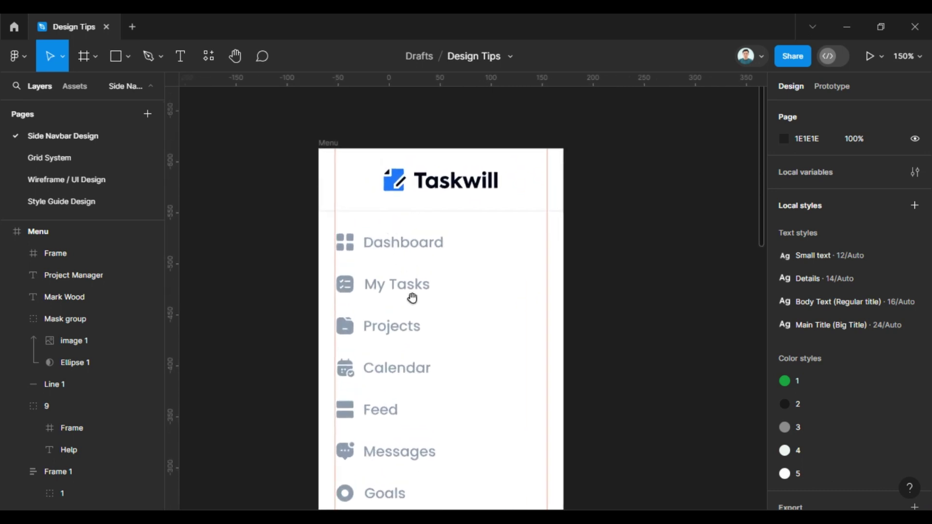
pyautogui.click(411, 291)
pyautogui.click(395, 331)
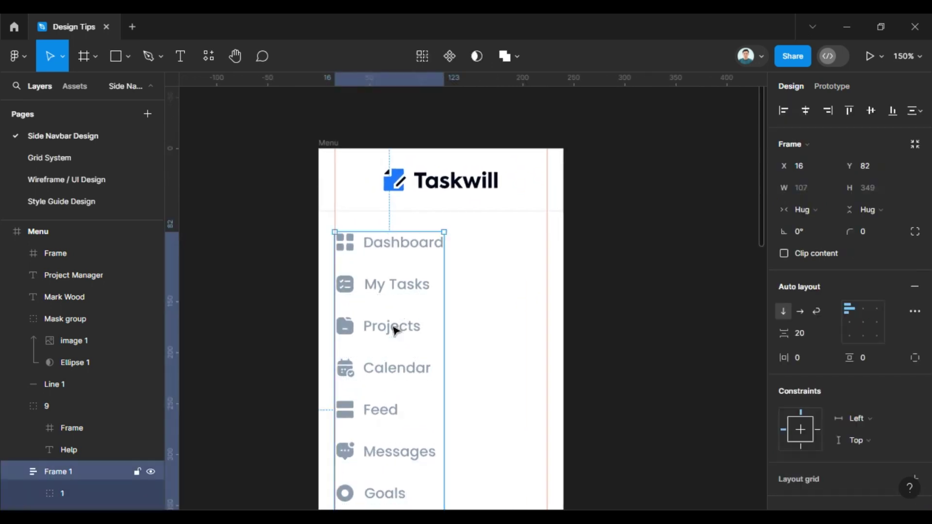
pyautogui.scroll(-3, 558, 340)
pyautogui.scroll(1, 559, 276)
pyautogui.scroll(2, 558, 275)
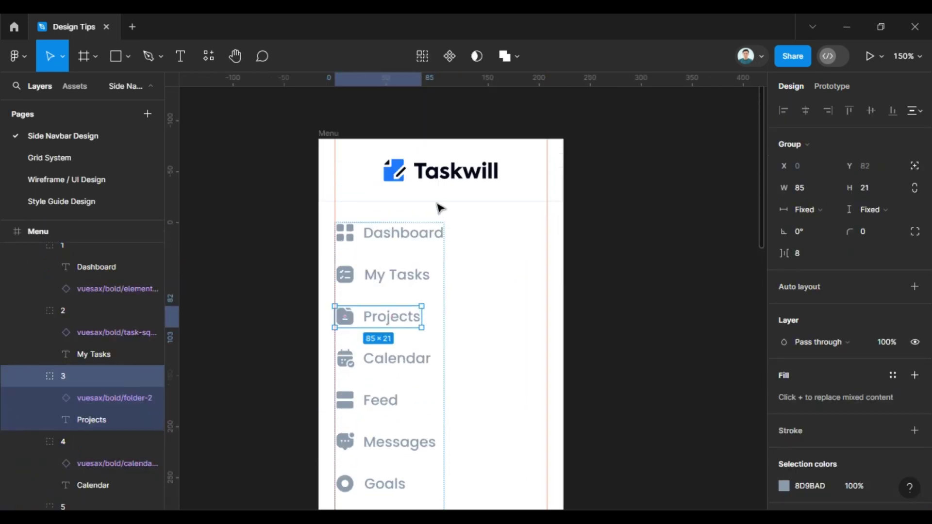
# Step: Colour the Projects item's icon and label with the logo's blue, entered as 1E71FF
pyautogui.doubleClick(393, 170)
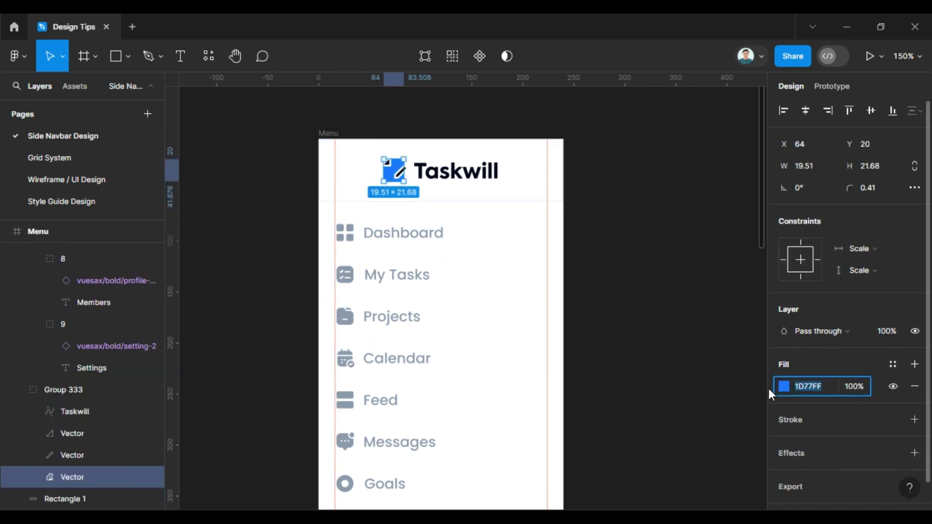
pyautogui.click(385, 322)
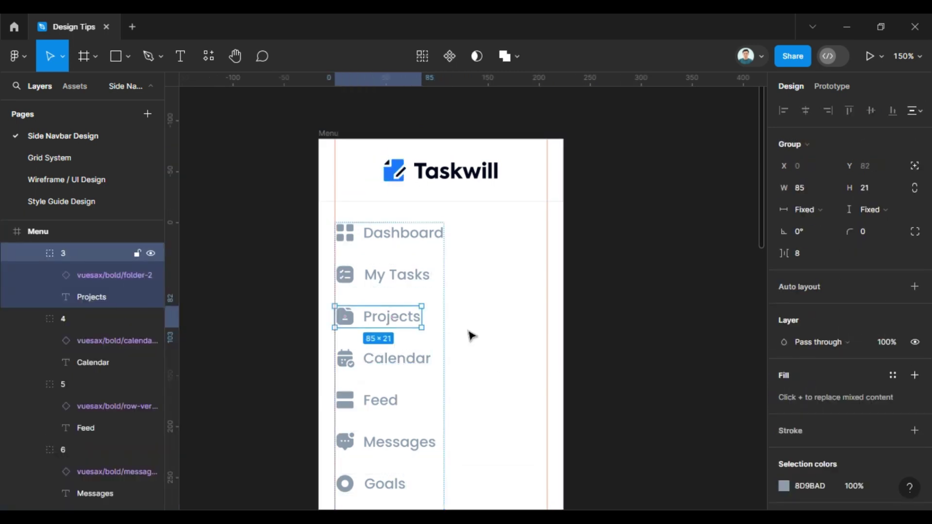
pyautogui.scroll(-2, 843, 434)
pyautogui.write('1E71FF')
pyautogui.press('Return')
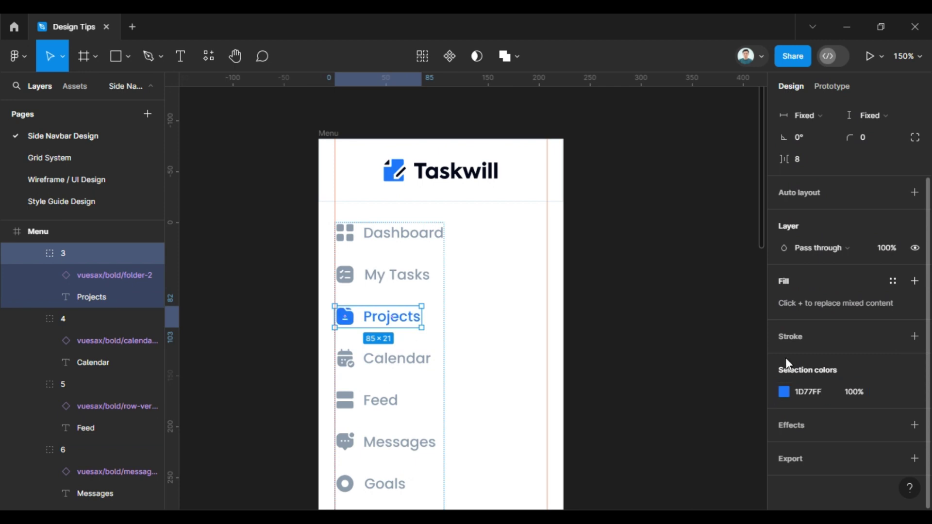
pyautogui.click(620, 300)
pyautogui.scroll(3, 396, 291)
pyautogui.scroll(2, 396, 292)
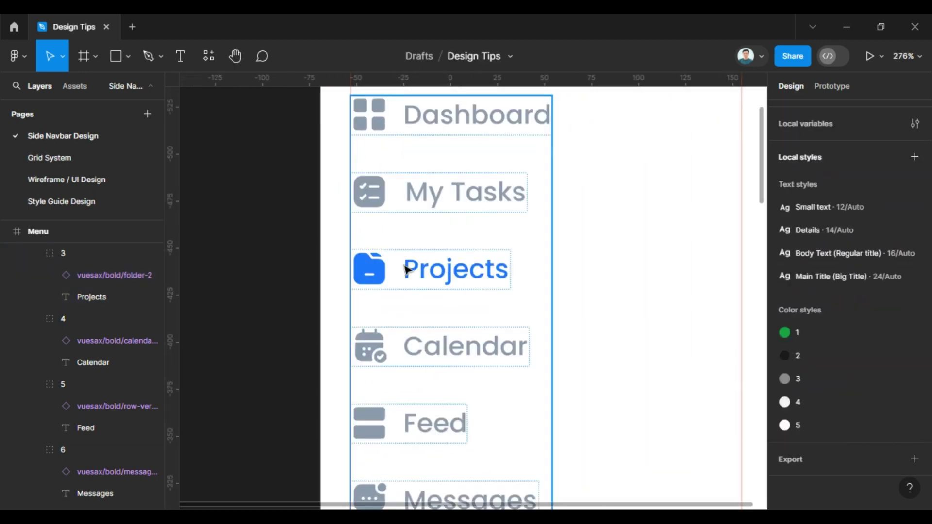
pyautogui.scroll(3, 318, 252)
# Step: Draw a thin 6×24 active-marker bar at the Menu's left edge beside Projects
pyautogui.press('r')
pyautogui.moveTo(322, 240); pyautogui.dragTo(330, 309)
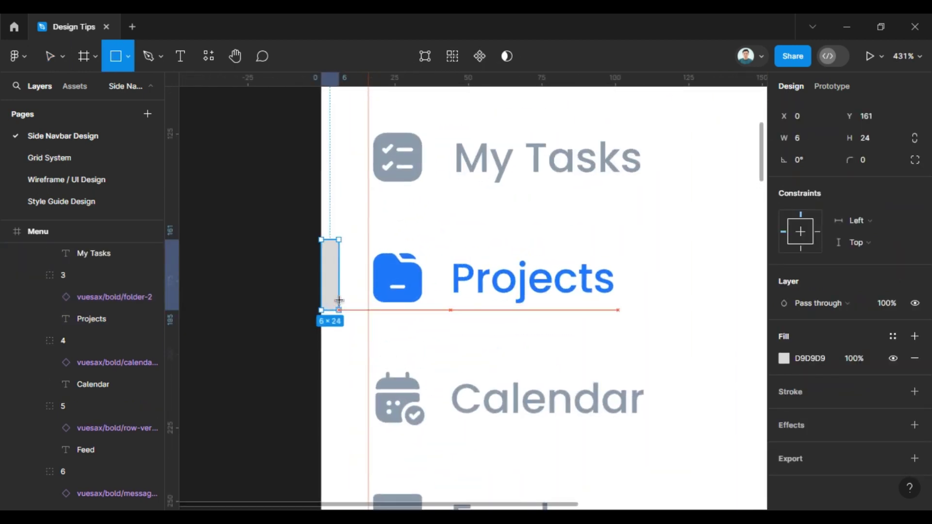
pyautogui.press('Escape')
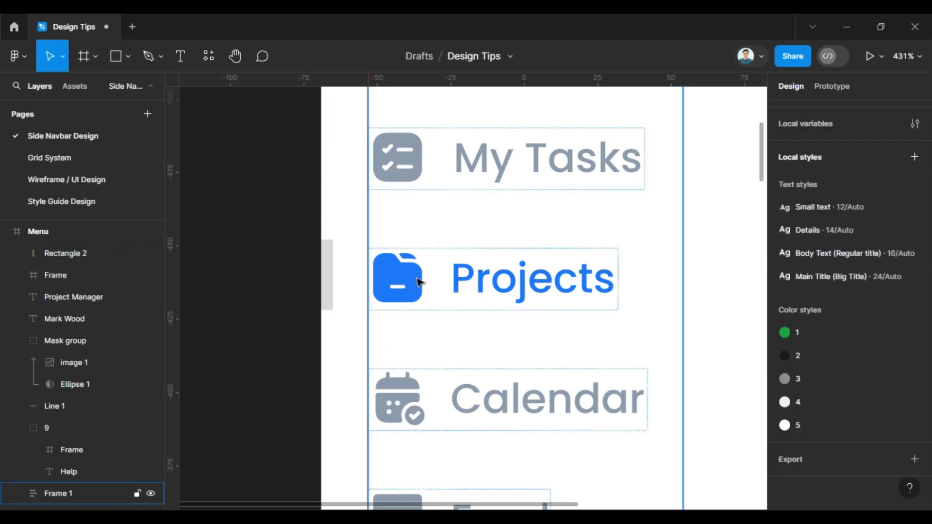
pyautogui.click(398, 286)
pyautogui.doubleClick(398, 289)
pyautogui.scroll(2, 829, 163)
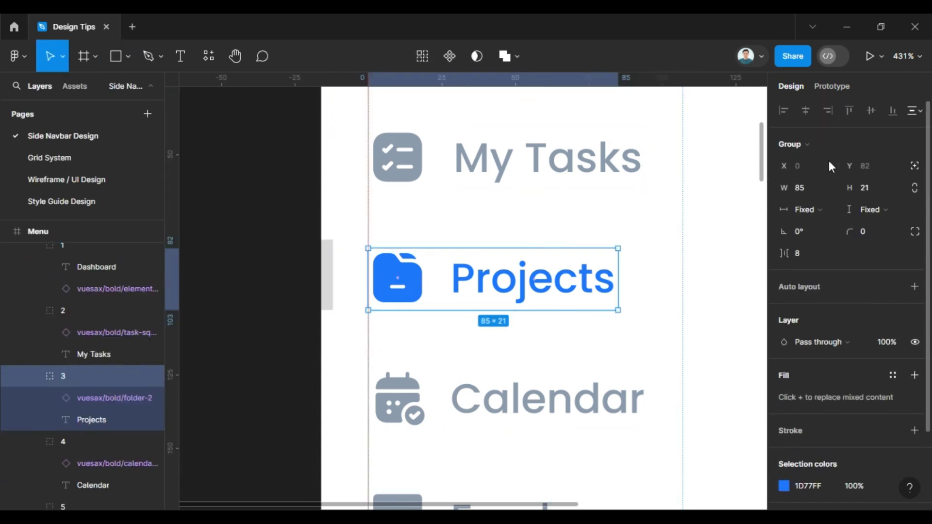
# Step: Make the grey bar beside Projects 20 tall, nudge it down, and fill it 1D77FF
pyautogui.click(329, 272)
pyautogui.press('Return')
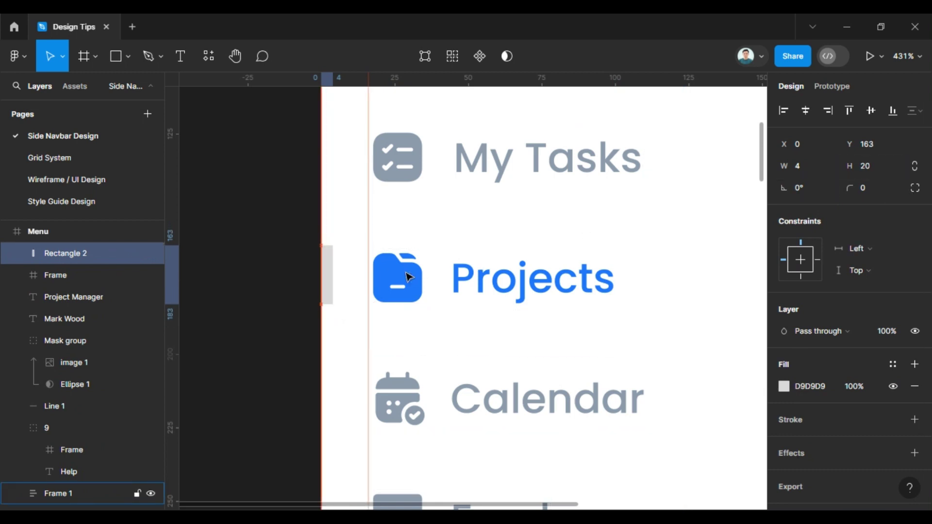
pyautogui.press('Down')
pyautogui.press('Down')
pyautogui.press('Down')
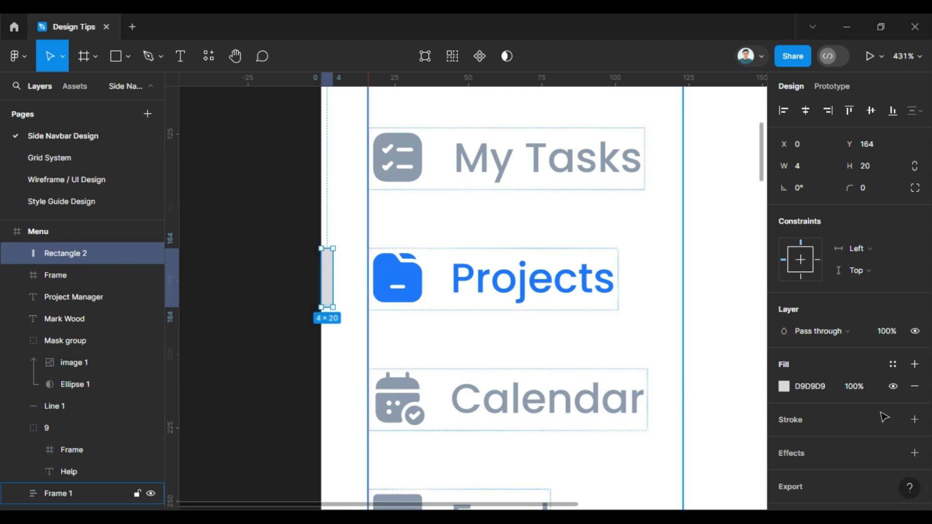
pyautogui.write('1D77FF')
pyautogui.press('Return')
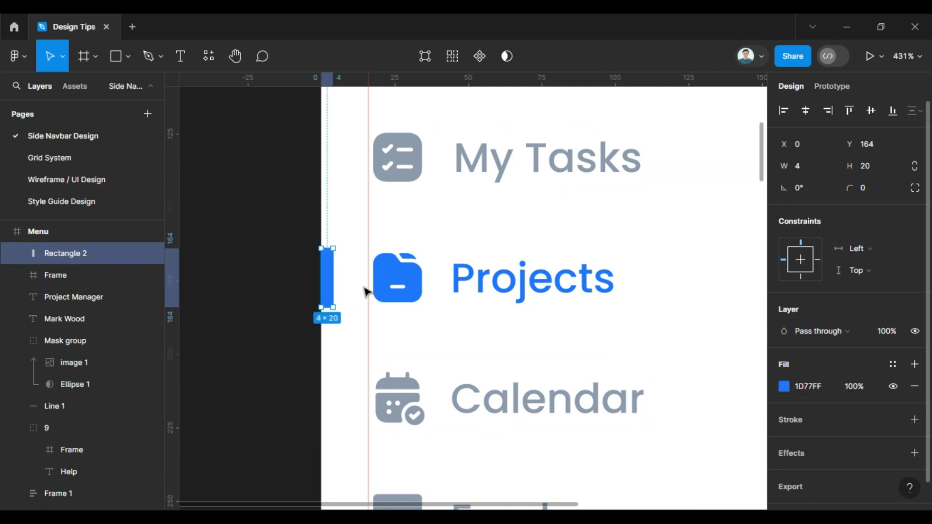
# Step: Round the bar's top-right and bottom-right corners to 8 using independent corner radii
pyautogui.click(914, 189)
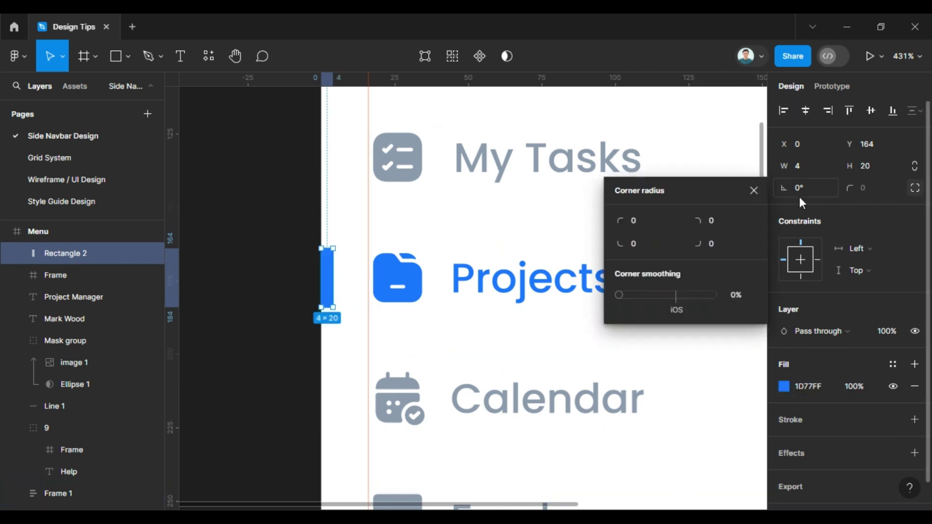
pyautogui.click(636, 225)
pyautogui.press('Tab')
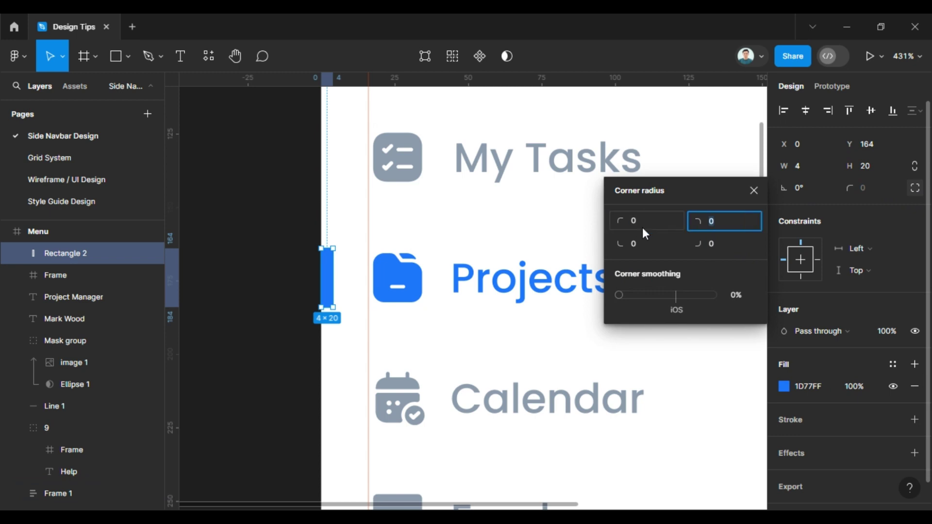
pyautogui.write('8')
pyautogui.press('Tab')
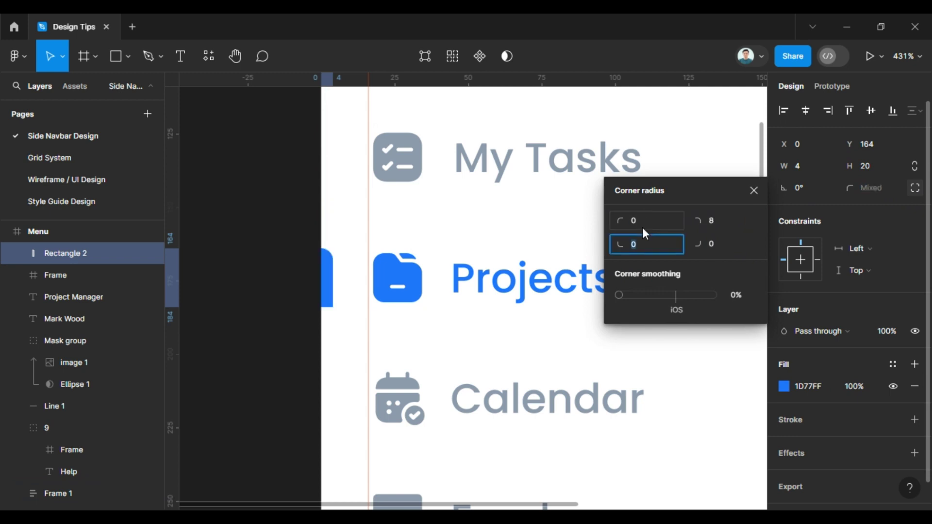
pyautogui.press('Tab')
pyautogui.write('8')
pyautogui.press('Return')
# Step: Bring the whole Menu frame into view and hide the rulers
pyautogui.click(186, 301)
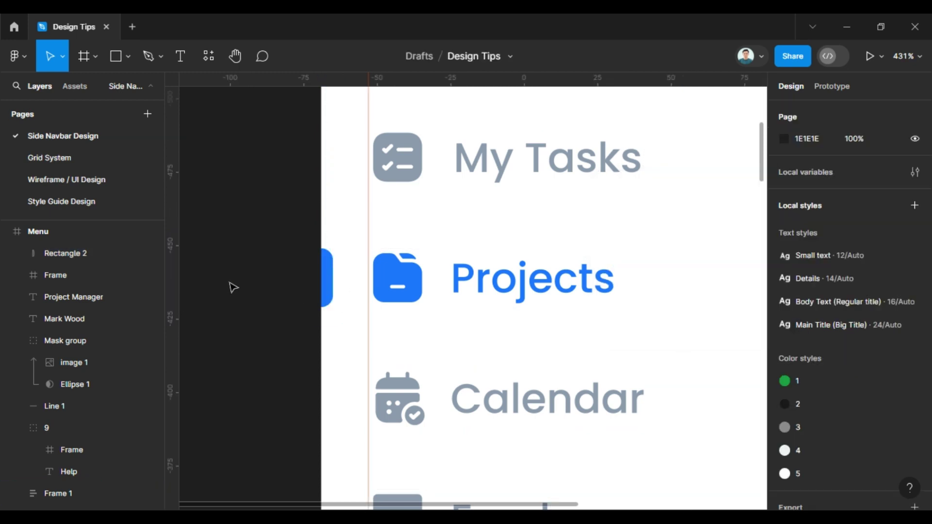
pyautogui.scroll(-3, 228, 285)
pyautogui.scroll(-4, 266, 272)
pyautogui.scroll(-3, 267, 271)
pyautogui.scroll(-3, 583, 214)
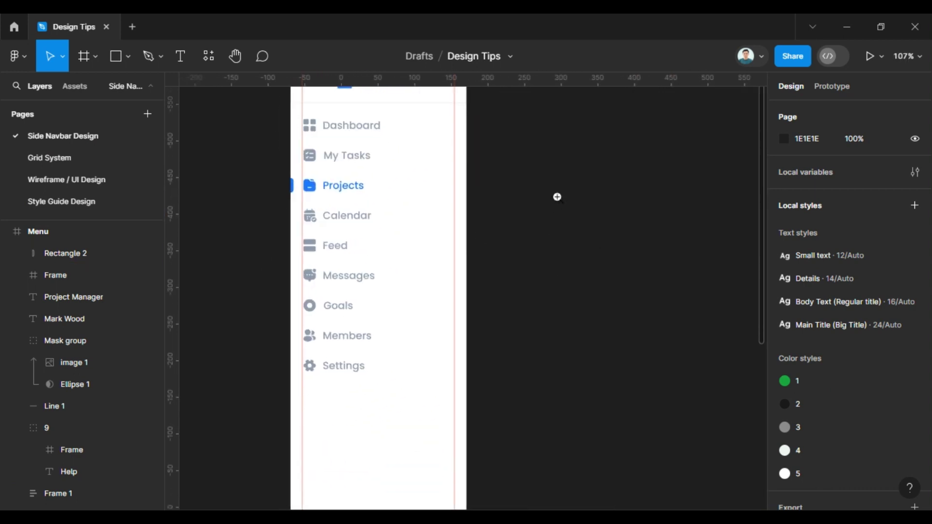
pyautogui.scroll(-4, 533, 197)
pyautogui.moveTo(512, 196); pyautogui.dragTo(475, 204)
pyautogui.hscroll(1, 475, 203)
pyautogui.hscroll(1, 473, 203)
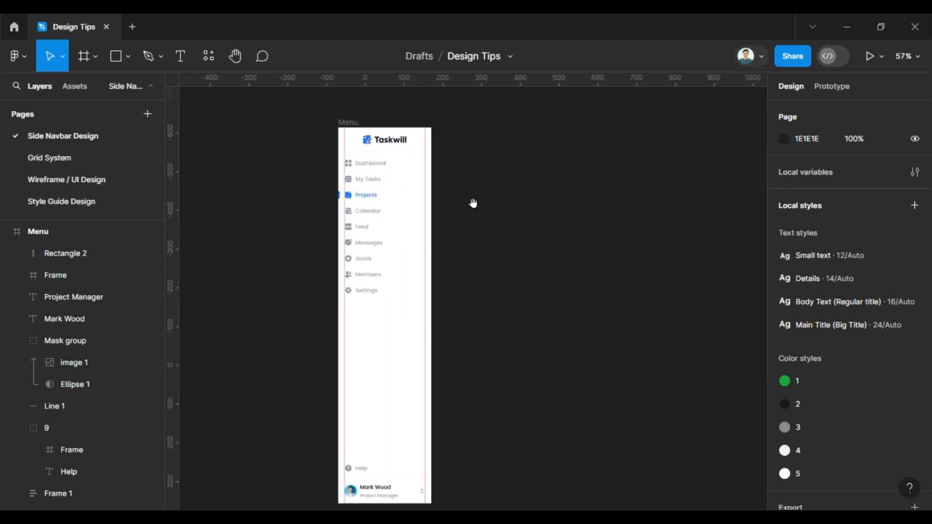
pyautogui.hscroll(2, 515, 187)
pyautogui.hscroll(1, 505, 190)
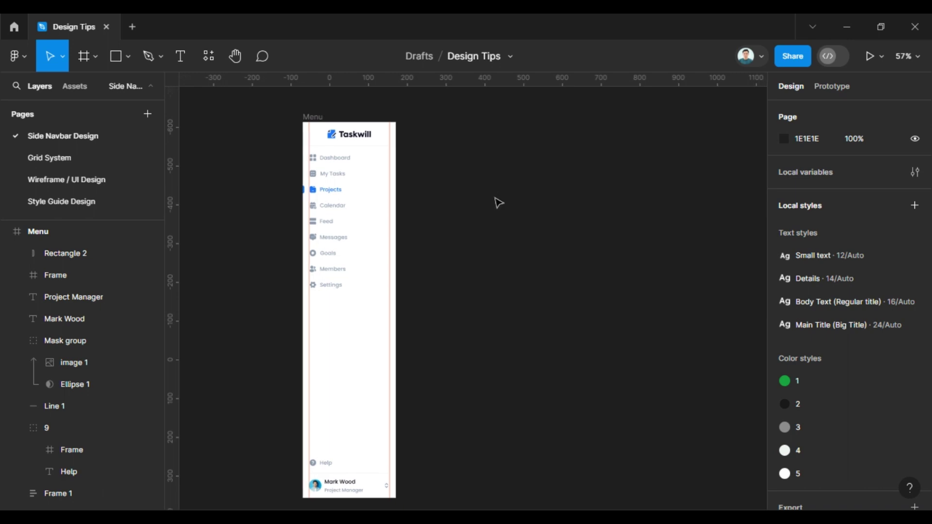
pyautogui.hotkey('shift', 'r')
# Step: Duplicate the Menu frame beside the original and delete the copy's Taskwill logo
pyautogui.click(318, 119)
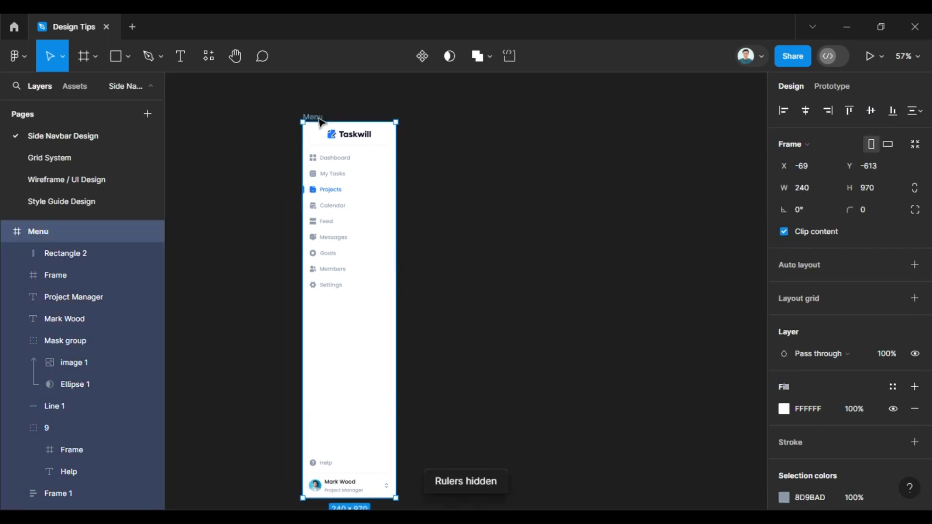
pyautogui.hotkey('ctrl', 'd')
pyautogui.hotkey('shift', 'Right')
pyautogui.hotkey('shift', 'Right')
pyautogui.hotkey('shift', 'Right')
pyautogui.hotkey('shift', 'Right')
pyautogui.hotkey('shift', 'Right')
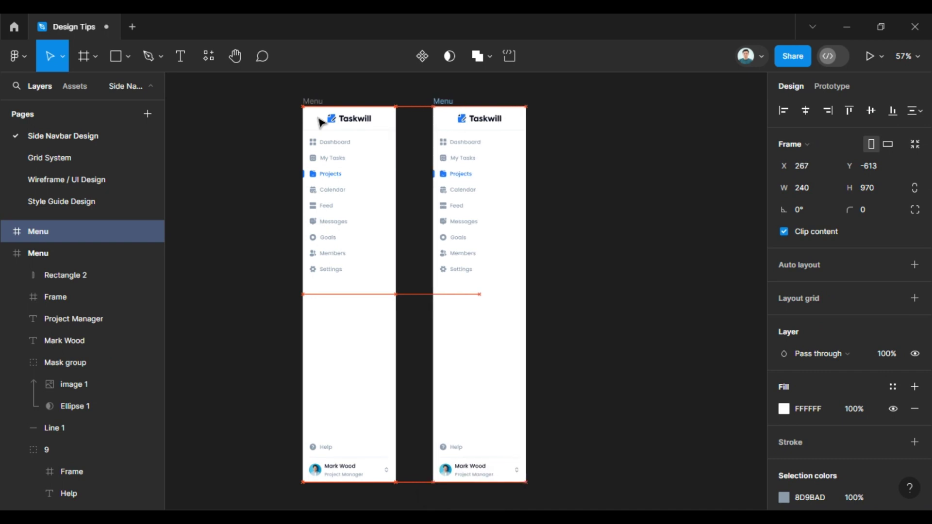
pyautogui.press('Right')
pyautogui.press('Right')
pyautogui.press('Right')
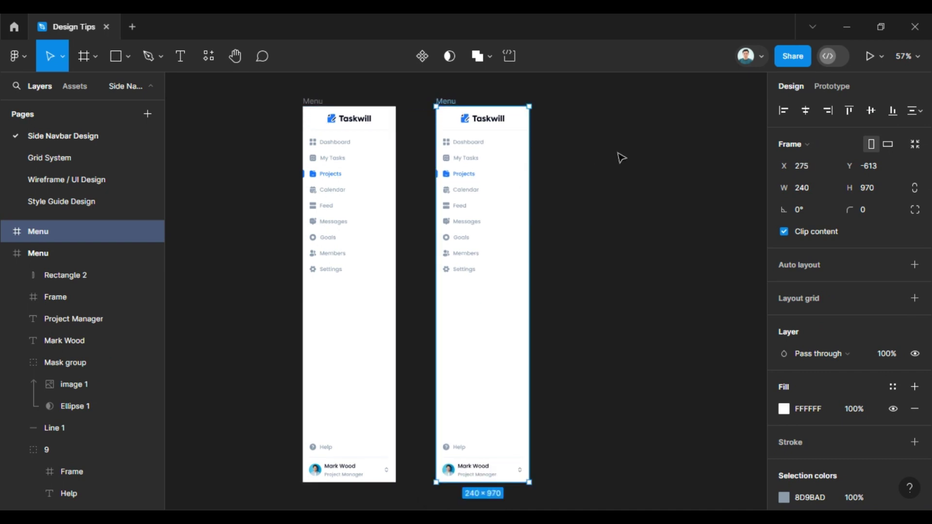
pyautogui.click(621, 158)
pyautogui.click(500, 119)
pyautogui.press('Delete')
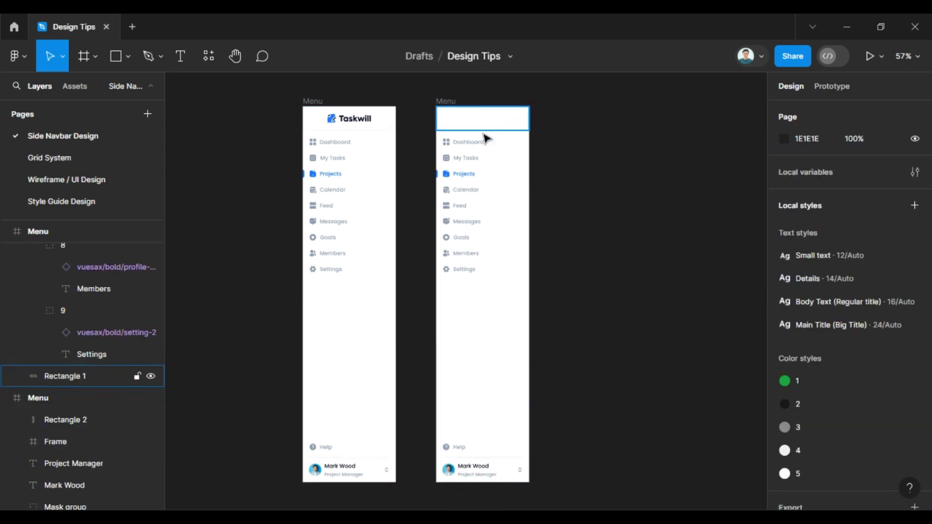
# Step: Select all the nav items, Dashboard through the last, in the copied navbar
pyautogui.click(475, 146)
pyautogui.press('Return')
pyautogui.click(567, 160)
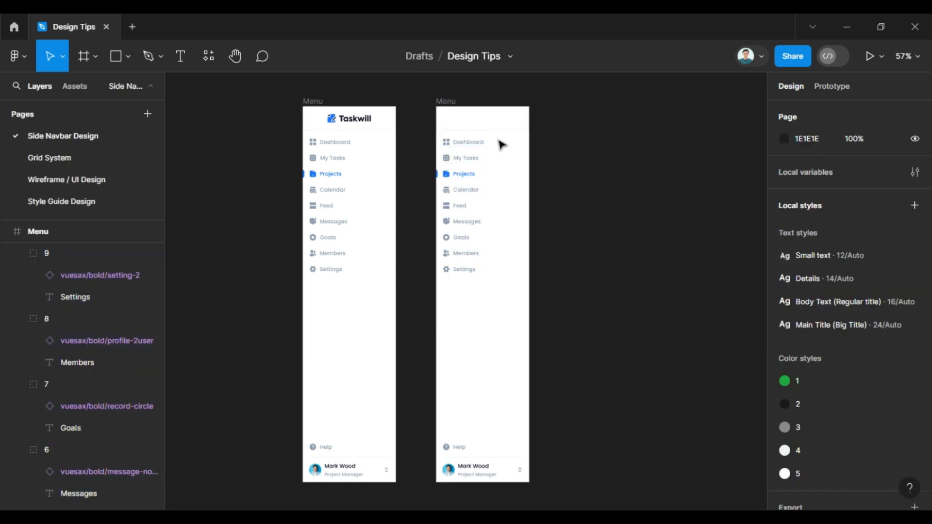
pyautogui.moveTo(497, 139); pyautogui.dragTo(469, 297)
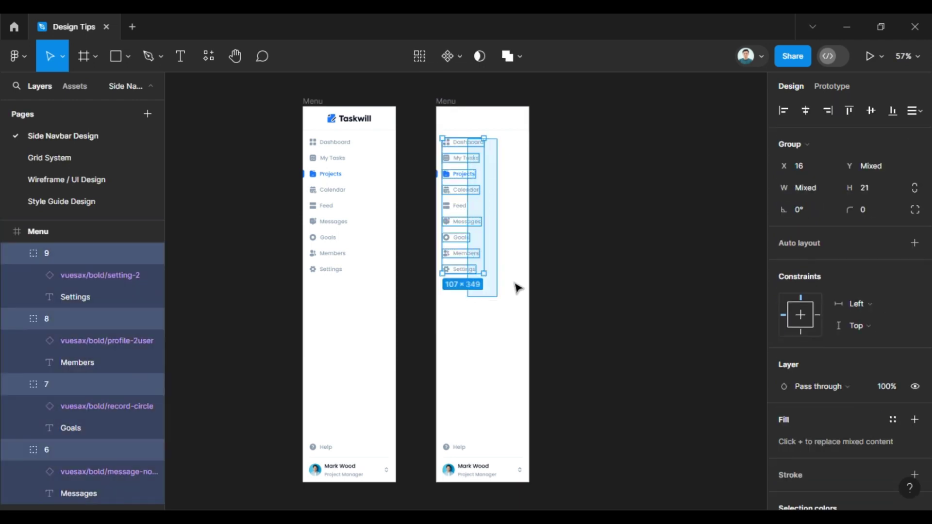
pyautogui.click(589, 199)
pyautogui.keyDown('ctrl'); pyautogui.scroll(3, 473, 155); pyautogui.keyUp('ctrl')
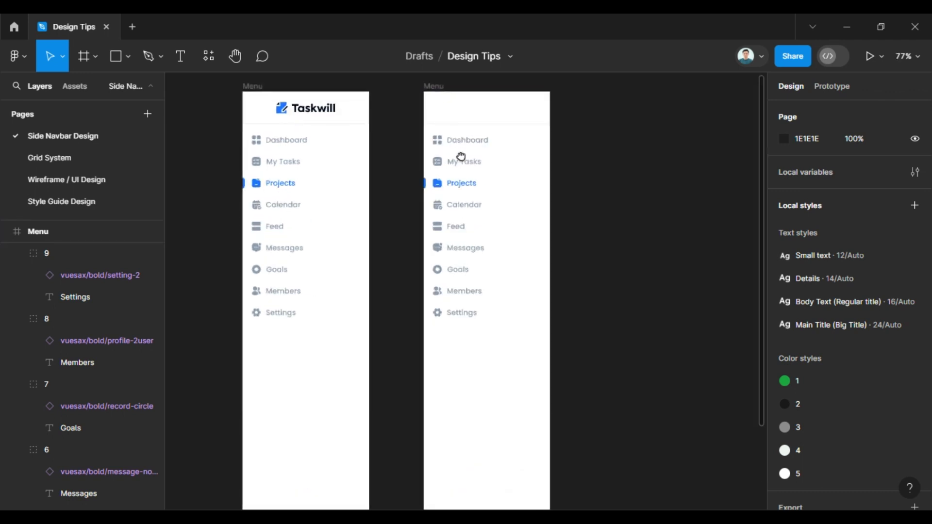
pyautogui.keyDown('ctrl'); pyautogui.scroll(2, 473, 156); pyautogui.keyUp('ctrl')
pyautogui.click(440, 155)
pyautogui.keyDown('shift'); pyautogui.click(443, 180); pyautogui.keyUp('shift')
pyautogui.moveTo(445, 203); pyautogui.dragTo(441, 353)
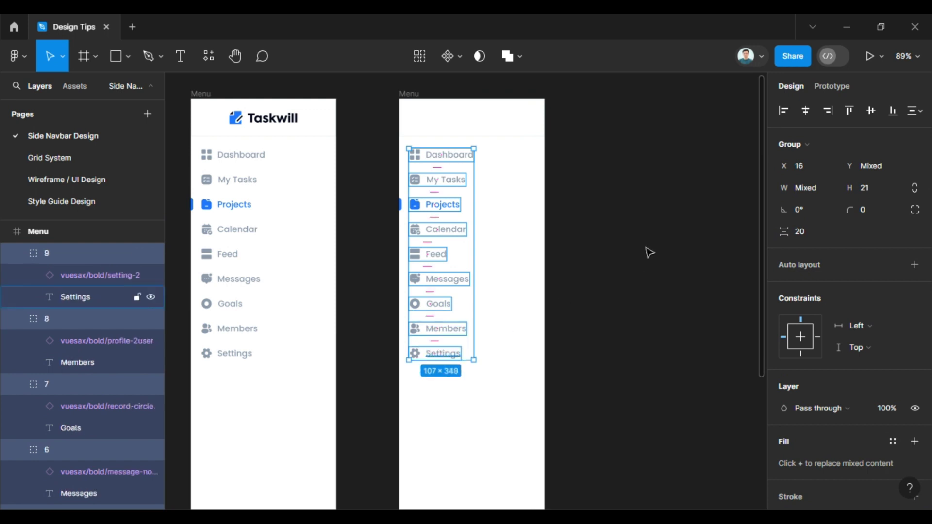
# Step: Ungroup the copied nav items and delete all nine text labels
pyautogui.hotkey('ctrl', 'shift', 'g')
pyautogui.click(655, 231)
pyautogui.click(449, 155)
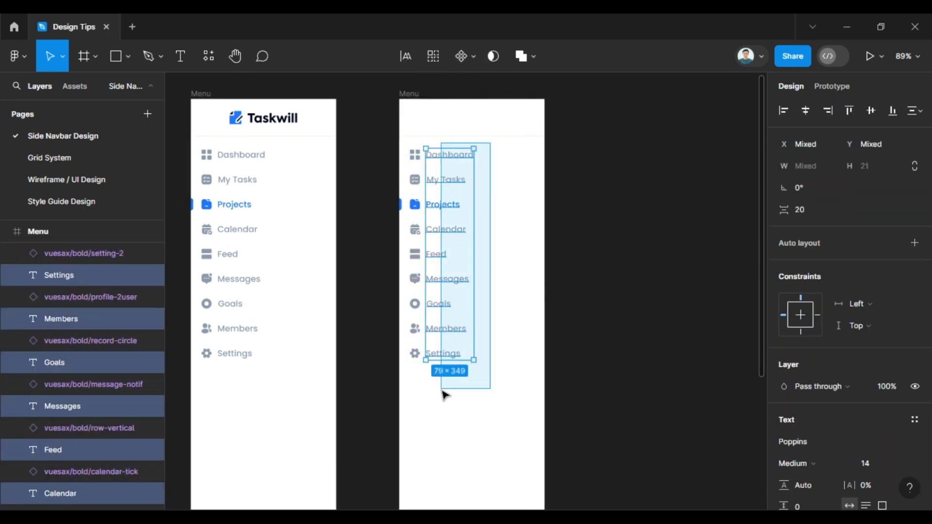
pyautogui.moveTo(448, 376); pyautogui.dragTo(445, 394)
pyautogui.press('Delete')
# Step: Delete the copy's Help label plus the profile name and Project Manager role
pyautogui.scroll(-5, 491, 263)
pyautogui.scroll(-1, 475, 282)
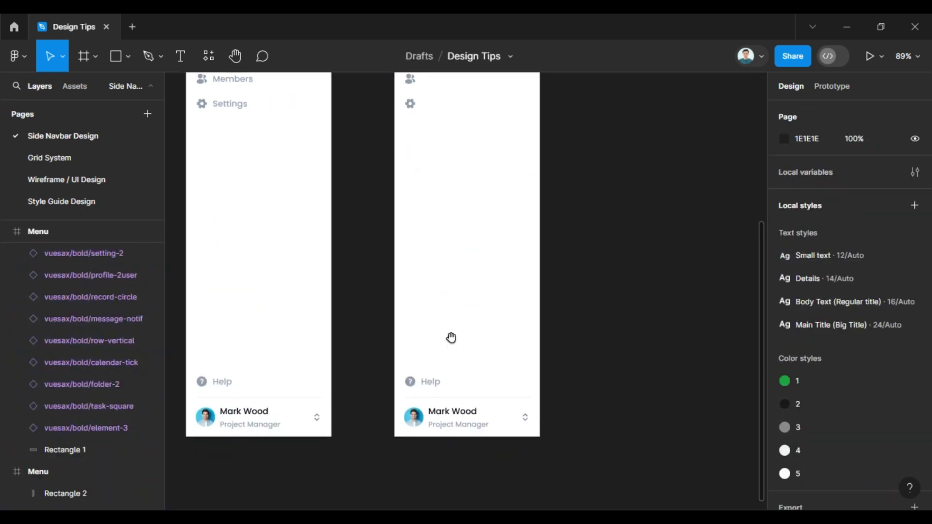
pyautogui.click(431, 386)
pyautogui.press('Delete')
pyautogui.click(457, 413)
pyautogui.keyDown('shift'); pyautogui.click(470, 427); pyautogui.keyUp('shift')
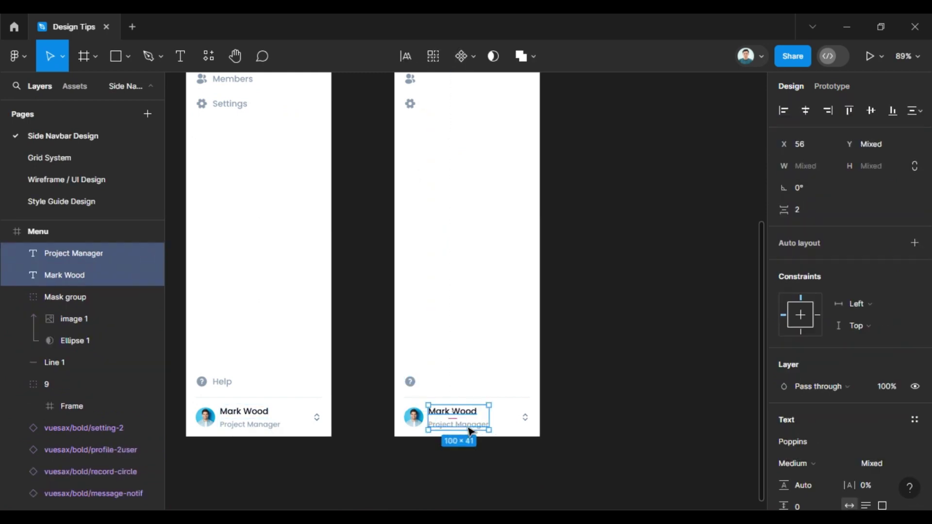
pyautogui.press('Delete')
pyautogui.click(526, 419)
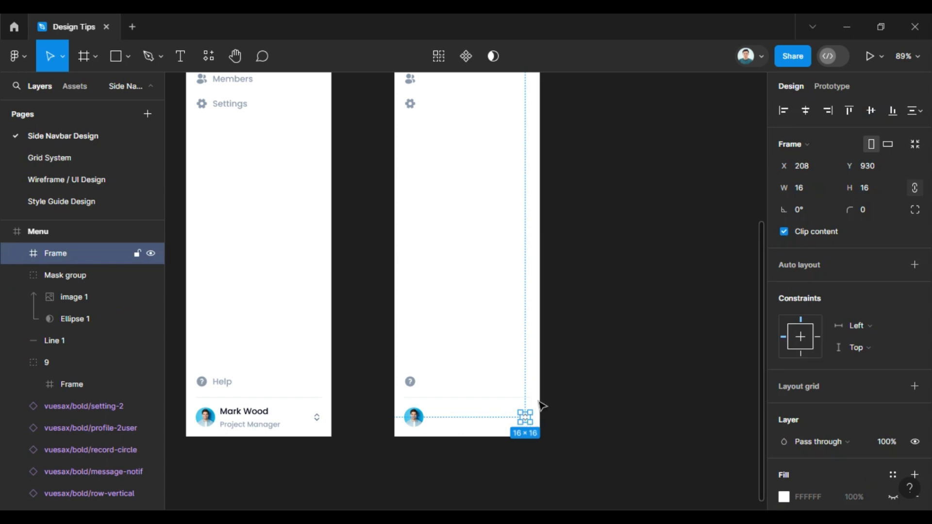
pyautogui.click(543, 405)
# Step: Select the left Menu frame, then the right Menu frame
pyautogui.scroll(2, 466, 335)
pyautogui.keyDown('ctrl'); pyautogui.scroll(-3, 427, 208); pyautogui.keyUp('ctrl')
pyautogui.keyDown('ctrl'); pyautogui.scroll(-3, 409, 160); pyautogui.keyUp('ctrl')
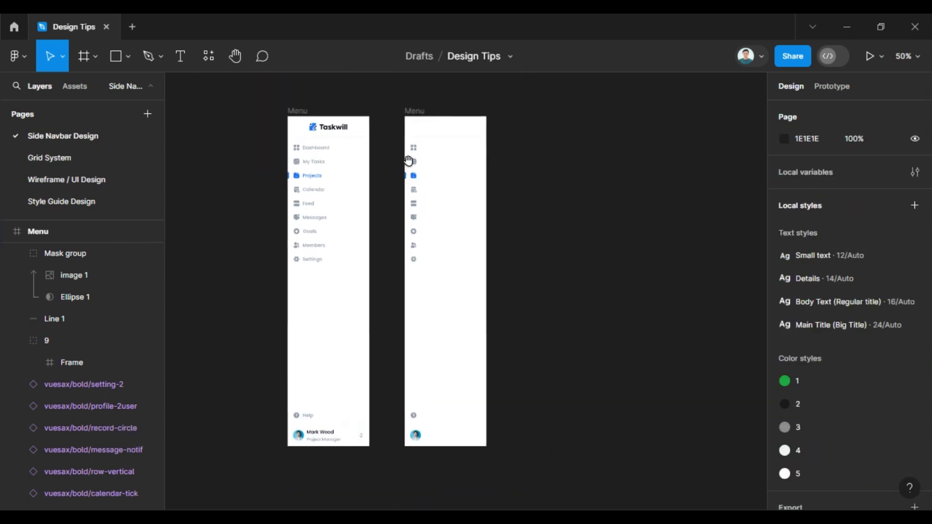
pyautogui.click(366, 126)
pyautogui.click(478, 173)
# Step: Pin the copied frame's contents to the left edge and narrow the frame to 90
pyautogui.click(494, 148)
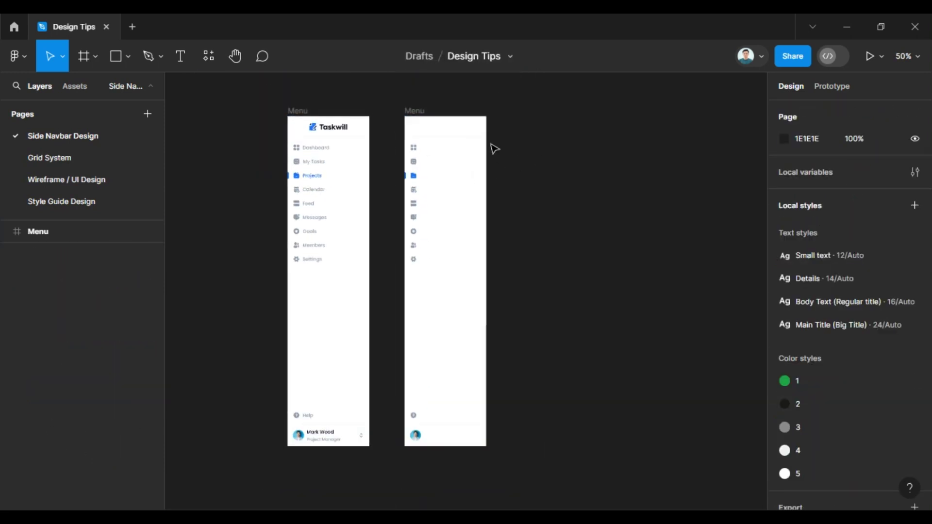
pyautogui.moveTo(397, 120); pyautogui.dragTo(514, 495)
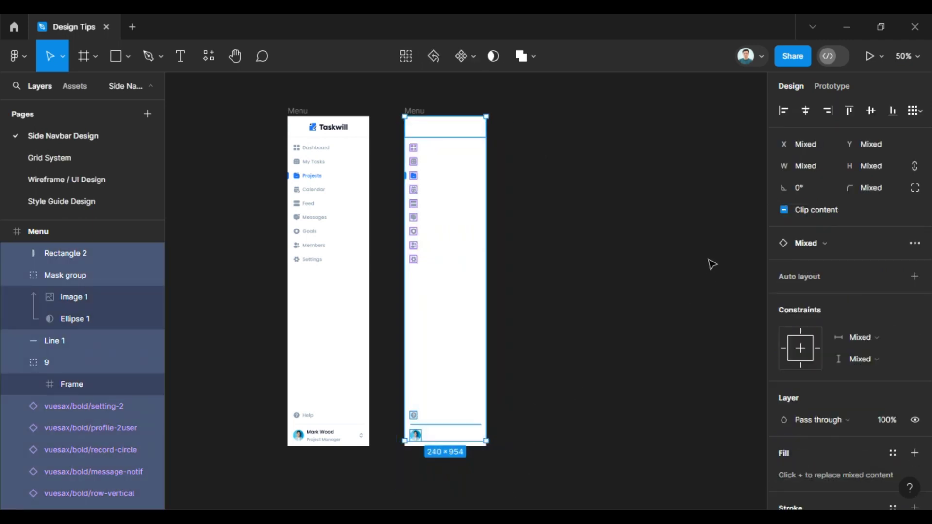
pyautogui.click(783, 348)
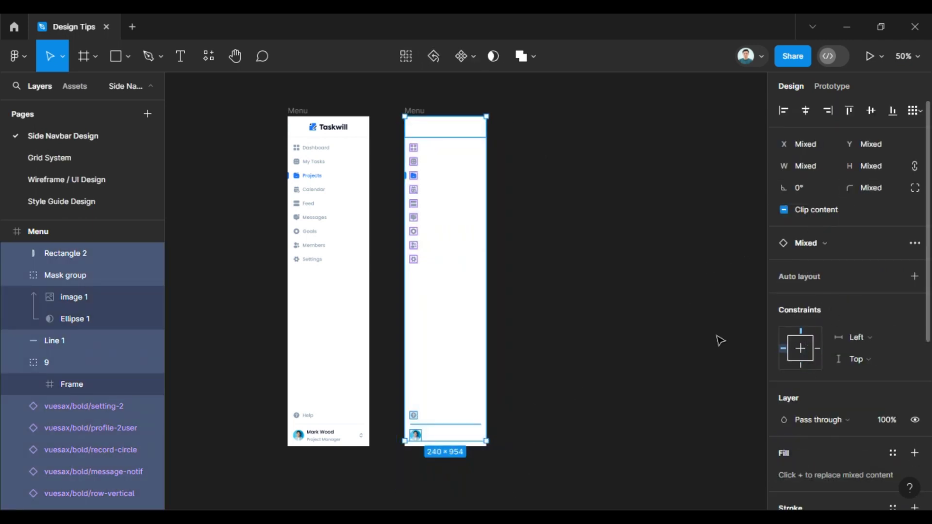
pyautogui.click(73, 231)
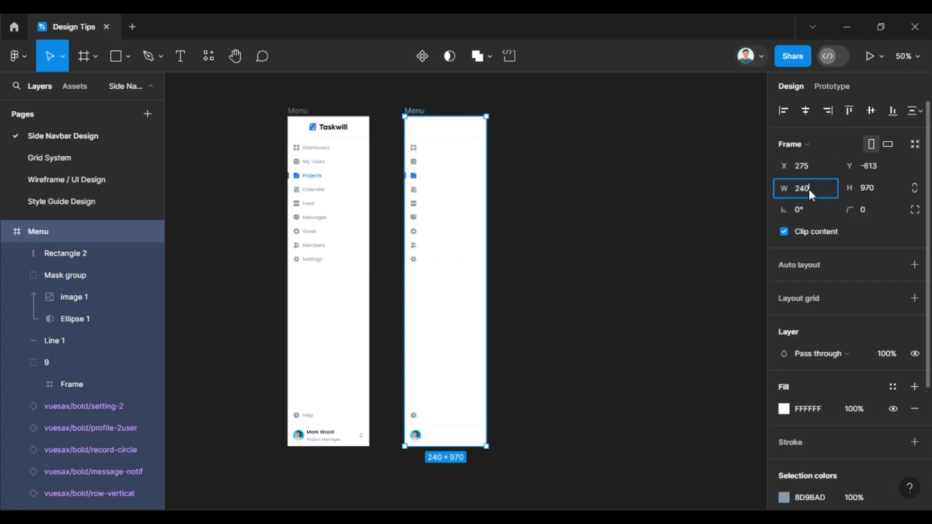
pyautogui.write('0')
pyautogui.press('Return')
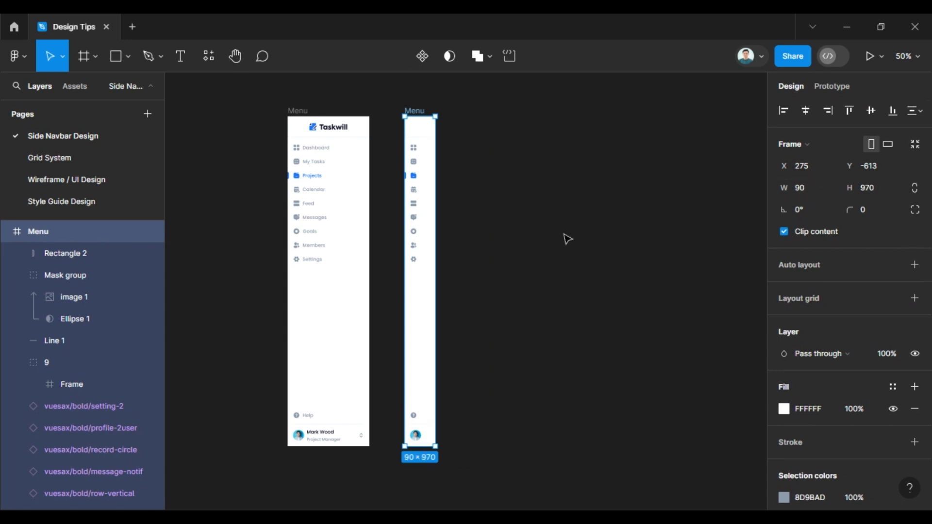
# Step: Set the collapsed Menu frame's width to 60
pyautogui.click(549, 205)
pyautogui.scroll(5, 423, 181)
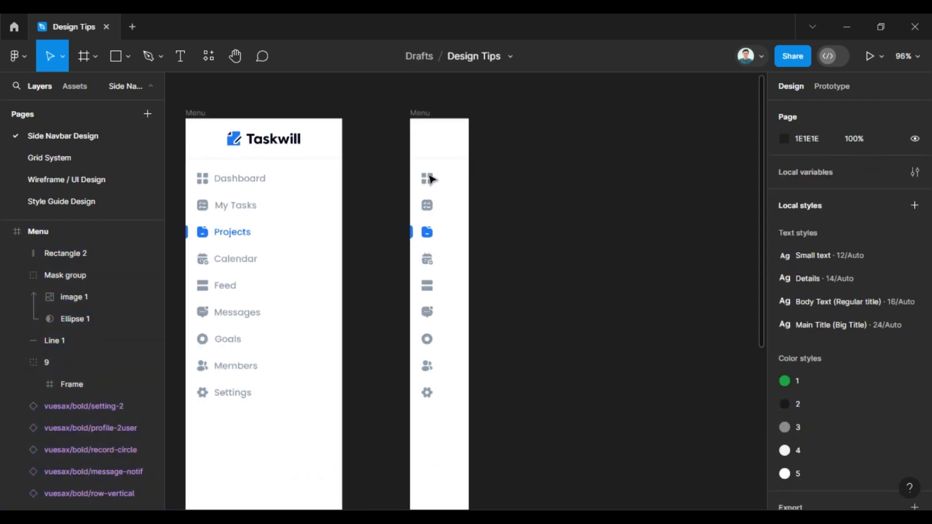
pyautogui.click(427, 146)
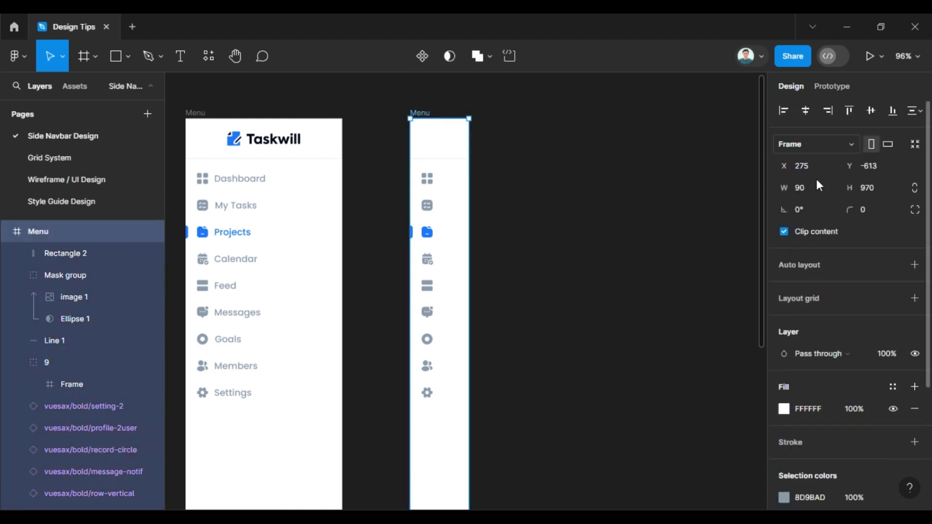
pyautogui.press('BackSpace')
pyautogui.press('BackSpace')
pyautogui.write('60')
pyautogui.press('Return')
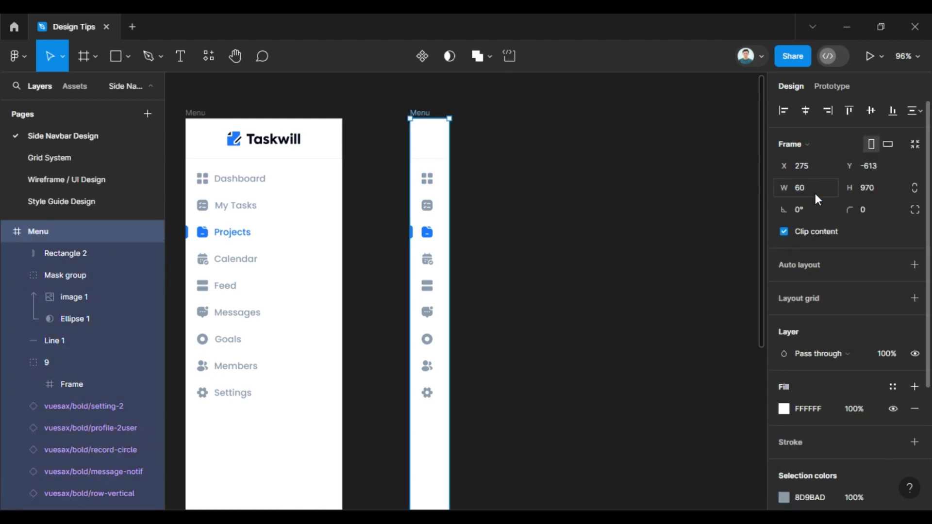
pyautogui.click(814, 193)
# Step: Narrow the header rectangle at the frame top from 240 to 60 wide
pyautogui.moveTo(475, 158); pyautogui.dragTo(423, 458)
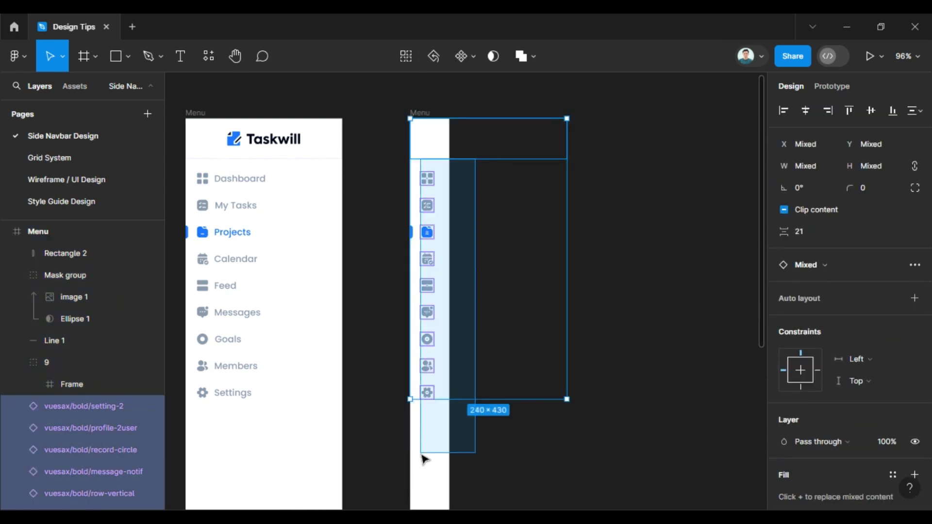
pyautogui.click(443, 145)
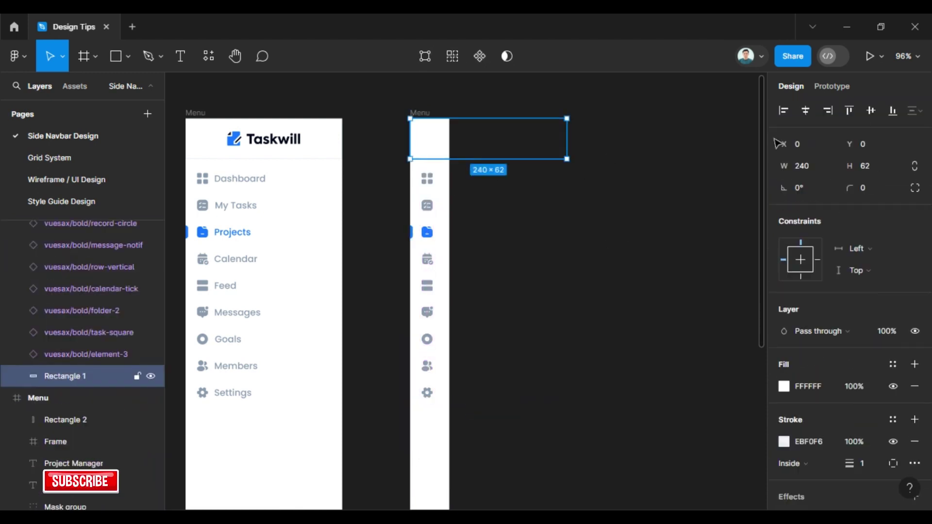
pyautogui.click(814, 166)
pyautogui.doubleClick(813, 166)
pyautogui.write('60')
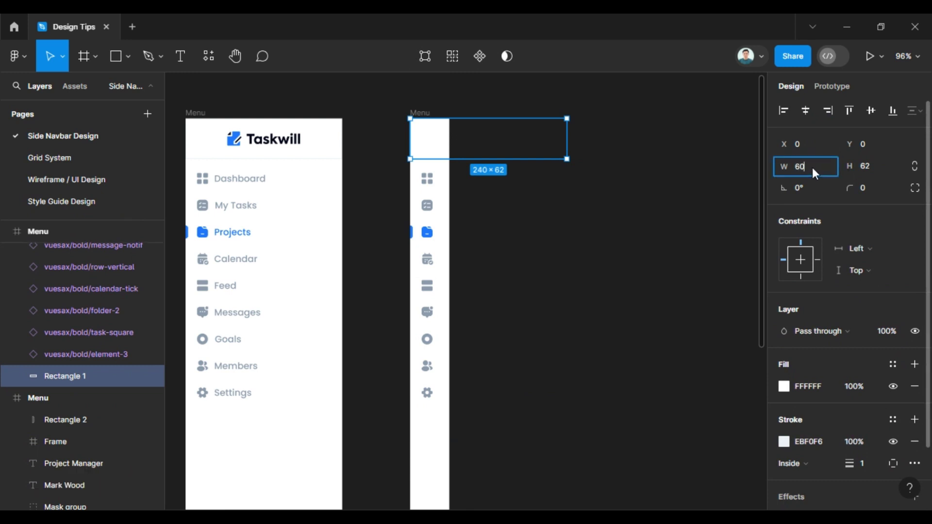
pyautogui.press('Return')
pyautogui.moveTo(488, 164)
pyautogui.mouseDown()
pyautogui.moveTo(439, 389)
pyautogui.moveTo(415, 432)
pyautogui.mouseUp()
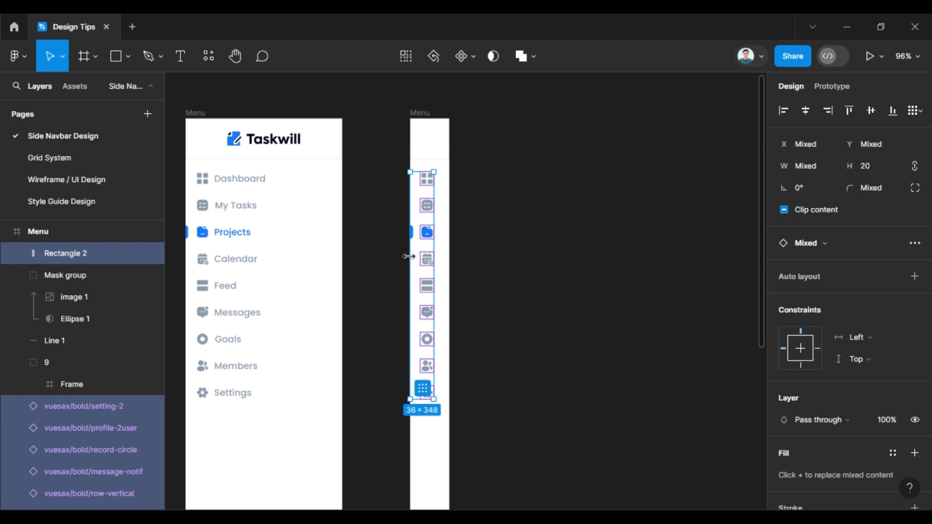
# Step: Nudge the icon column right to X 20, centring it in the Menu frame
pyautogui.keyDown('ctrl'); pyautogui.scroll(3, 408, 256); pyautogui.keyUp('ctrl')
pyautogui.keyDown('ctrl'); pyautogui.scroll(3, 408, 230); pyautogui.keyUp('ctrl')
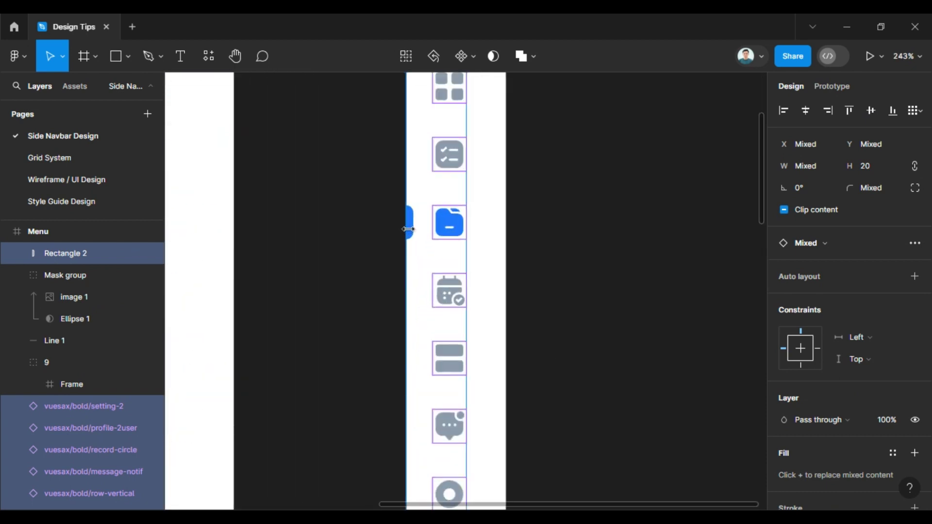
pyautogui.keyDown('ctrl'); pyautogui.scroll(3, 416, 233); pyautogui.keyUp('ctrl')
pyautogui.keyDown('shift'); pyautogui.click(409, 229); pyautogui.keyUp('shift')
pyautogui.keyDown('ctrl'); pyautogui.scroll(-3, 410, 228); pyautogui.keyUp('ctrl')
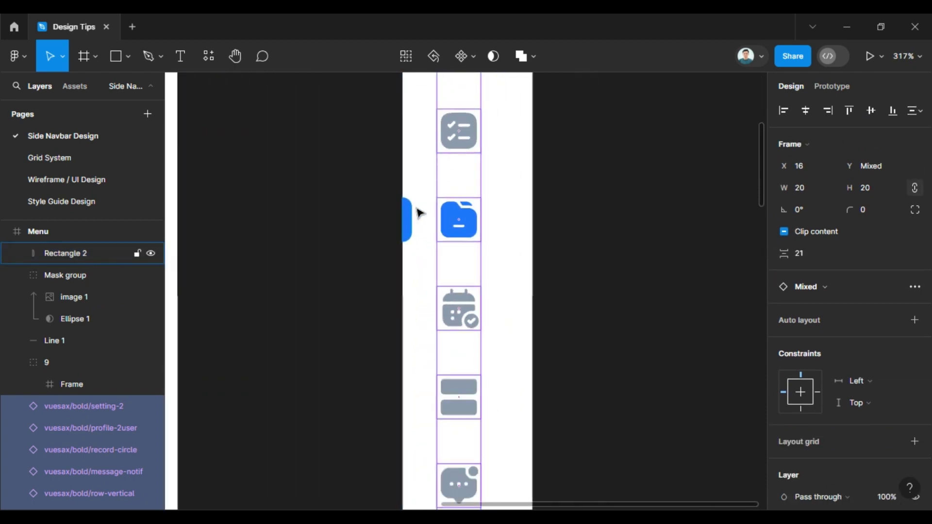
pyautogui.keyDown('ctrl'); pyautogui.scroll(-5, 418, 212); pyautogui.keyUp('ctrl')
pyautogui.keyDown('ctrl'); pyautogui.scroll(-3, 428, 185); pyautogui.keyUp('ctrl')
pyautogui.press('Right')
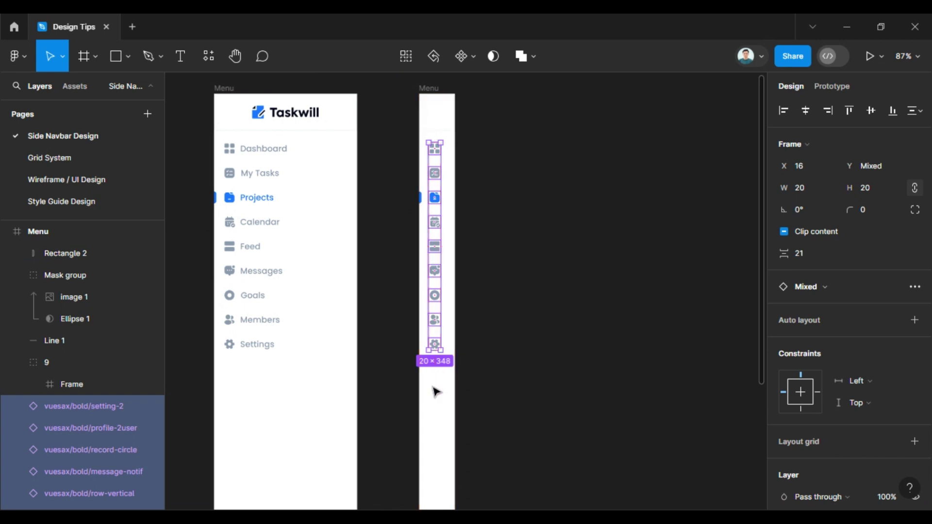
pyautogui.press('Right')
pyautogui.press('Right')
pyautogui.press('Right')
# Step: Align the Help icon group to the frame's horizontal centre
pyautogui.scroll(-5, 435, 392)
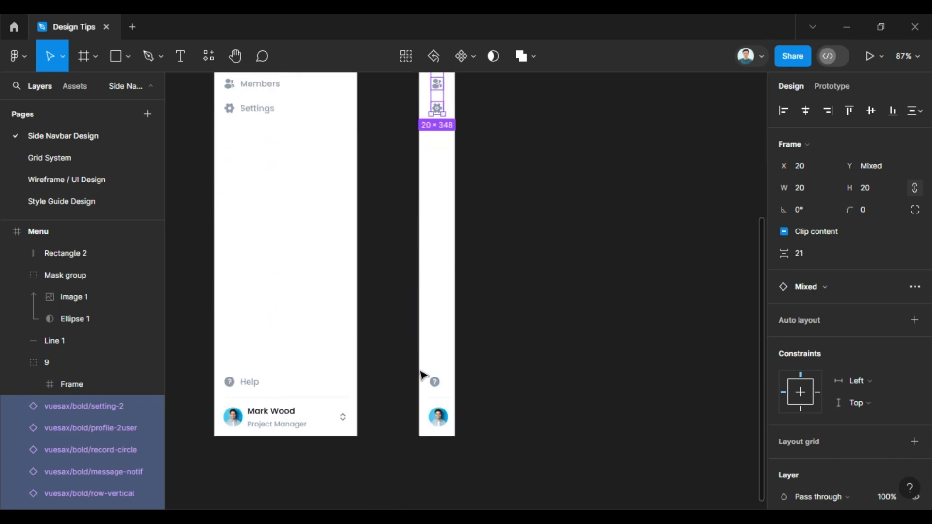
pyautogui.scroll(-1, 422, 374)
pyautogui.click(518, 351)
pyautogui.click(435, 329)
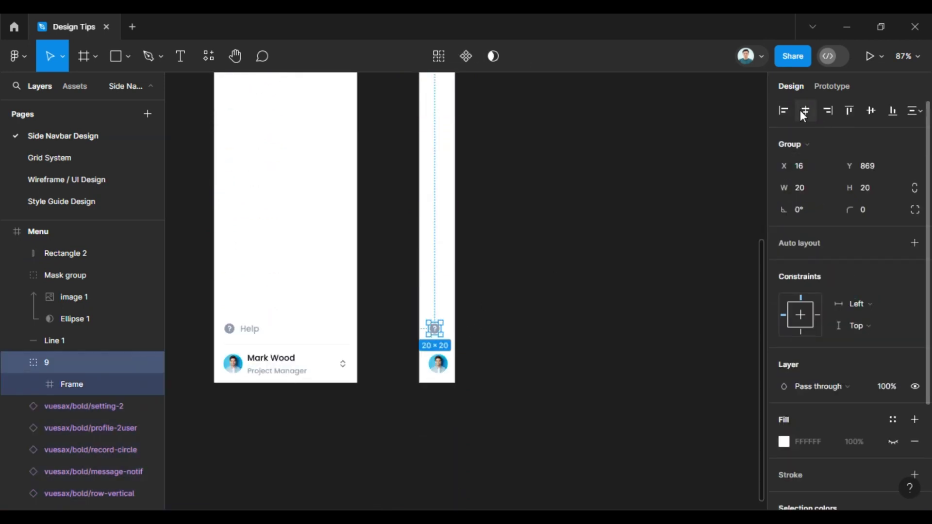
pyautogui.click(616, 200)
pyautogui.scroll(5, 556, 191)
pyautogui.scroll(5, 548, 183)
# Step: Select the vector layers of the Taskwill logo mark in the original navbar
pyautogui.scroll(3, 548, 183)
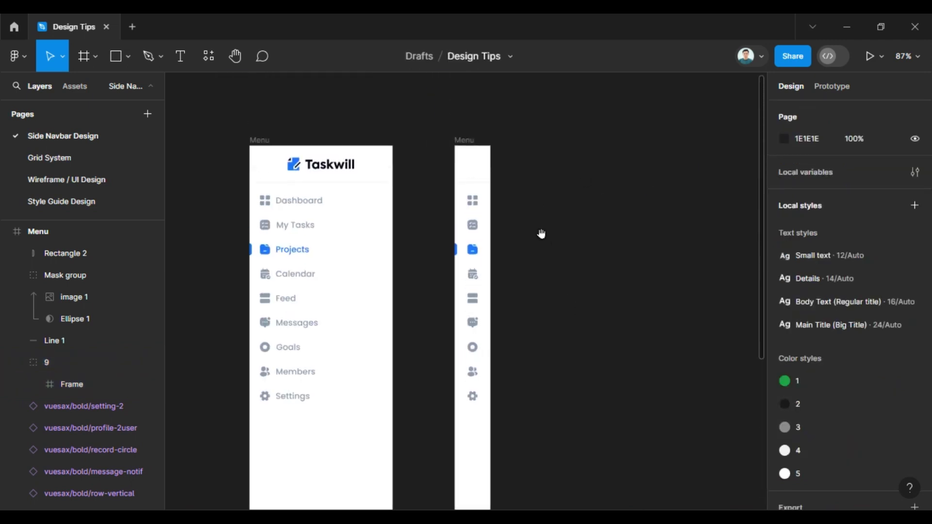
pyautogui.keyDown('ctrl'); pyautogui.scroll(2, 449, 151); pyautogui.keyUp('ctrl')
pyautogui.click(272, 163)
pyautogui.doubleClick(271, 162)
pyautogui.keyDown('ctrl'); pyautogui.scroll(2, 299, 157); pyautogui.keyUp('ctrl')
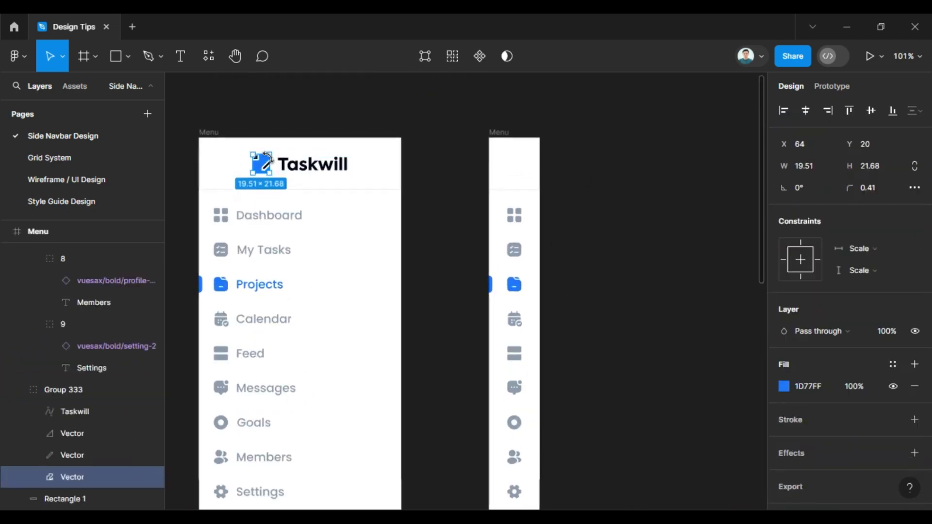
pyautogui.keyDown('ctrl'); pyautogui.scroll(1, 301, 154); pyautogui.keyUp('ctrl')
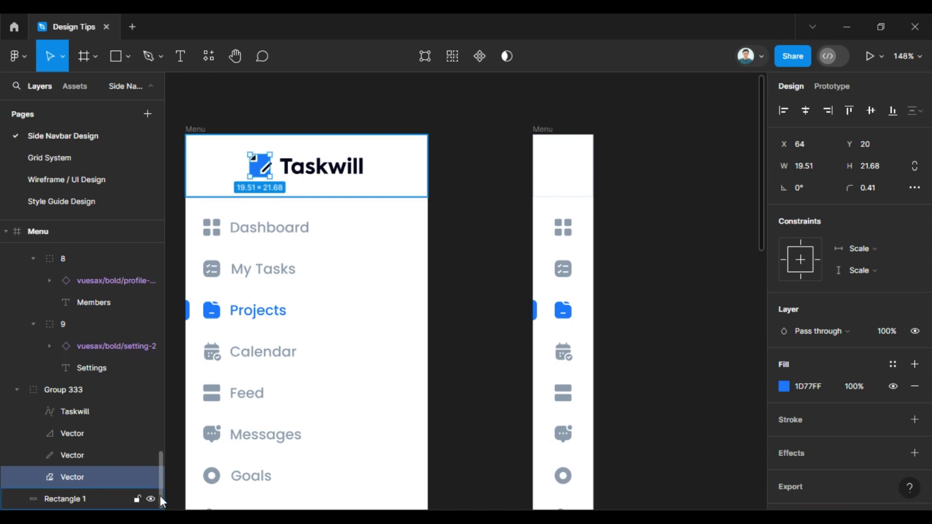
pyautogui.keyDown('shift'); pyautogui.click(79, 433); pyautogui.keyUp('shift')
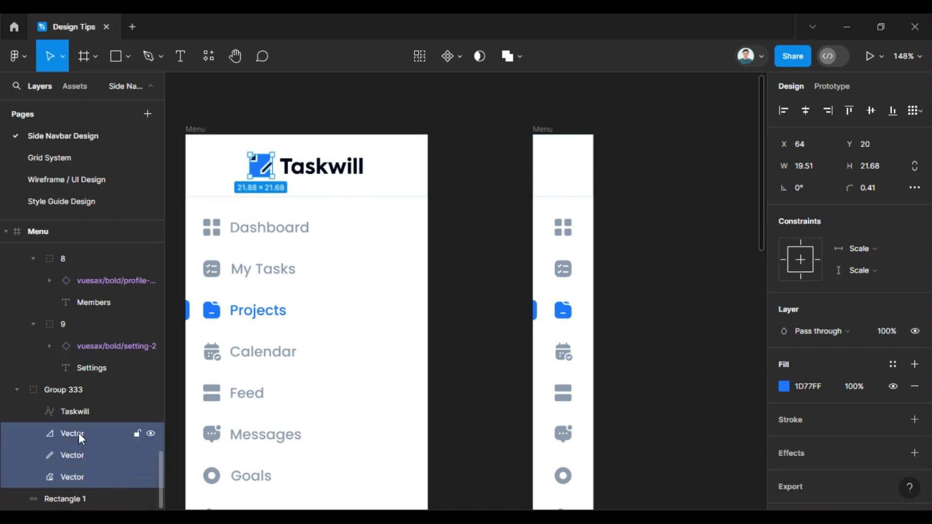
pyautogui.click(491, 183)
pyautogui.keyDown('ctrl'); pyautogui.scroll(1, 416, 225); pyautogui.keyUp('ctrl')
pyautogui.keyDown('ctrl'); pyautogui.scroll(1, 395, 239); pyautogui.keyUp('ctrl')
pyautogui.keyDown('ctrl'); pyautogui.scroll(1, 412, 221); pyautogui.keyUp('ctrl')
# Step: Paste the logo mark into the narrow menu's header rectangle and centre it there
pyautogui.click(412, 221)
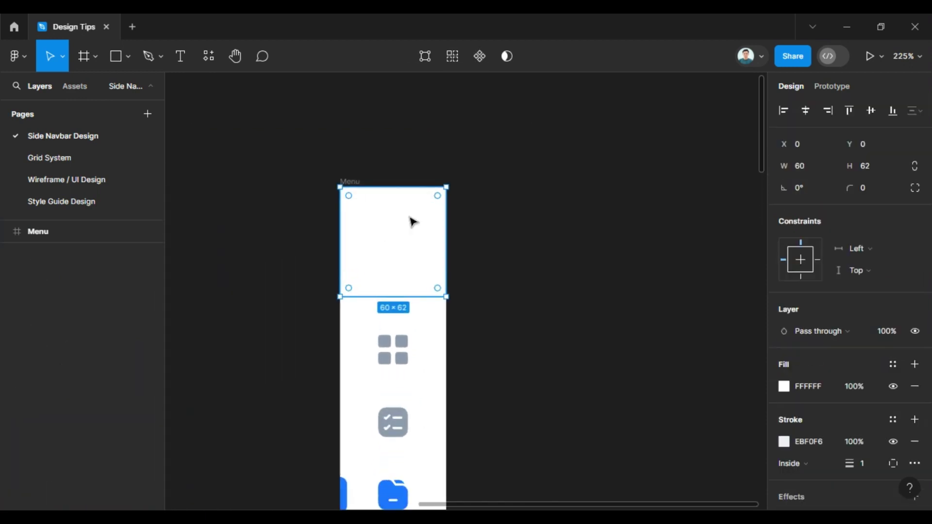
pyautogui.hotkey('ctrl', 'v')
pyautogui.keyDown('ctrl'); pyautogui.scroll(2, 412, 269); pyautogui.keyUp('ctrl')
pyautogui.moveTo(357, 215)
pyautogui.mouseDown()
pyautogui.moveTo(401, 264)
pyautogui.moveTo(397, 254)
pyautogui.mouseUp()
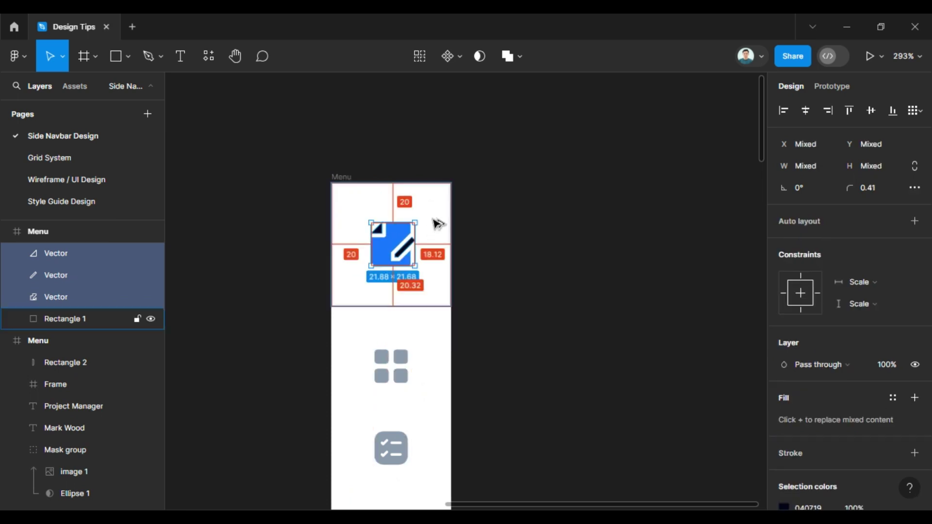
pyautogui.keyDown('ctrl'); pyautogui.scroll(-2, 537, 312); pyautogui.keyUp('ctrl')
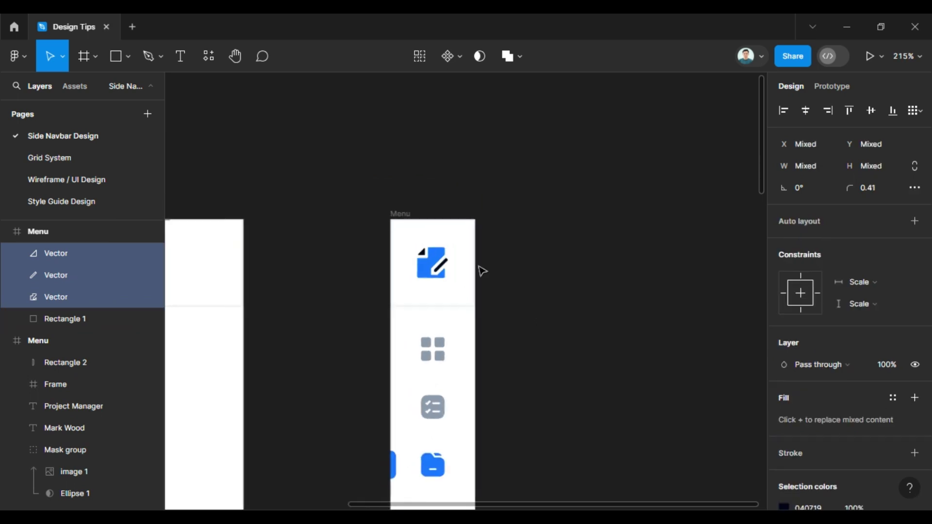
pyautogui.keyDown('ctrl'); pyautogui.scroll(-4, 482, 272); pyautogui.keyUp('ctrl')
pyautogui.click(514, 311)
# Step: Move the narrow Menu frame slightly left
pyautogui.keyDown('ctrl'); pyautogui.scroll(-2, 508, 252); pyautogui.keyUp('ctrl')
pyautogui.keyDown('ctrl'); pyautogui.scroll(-2, 486, 209); pyautogui.keyUp('ctrl')
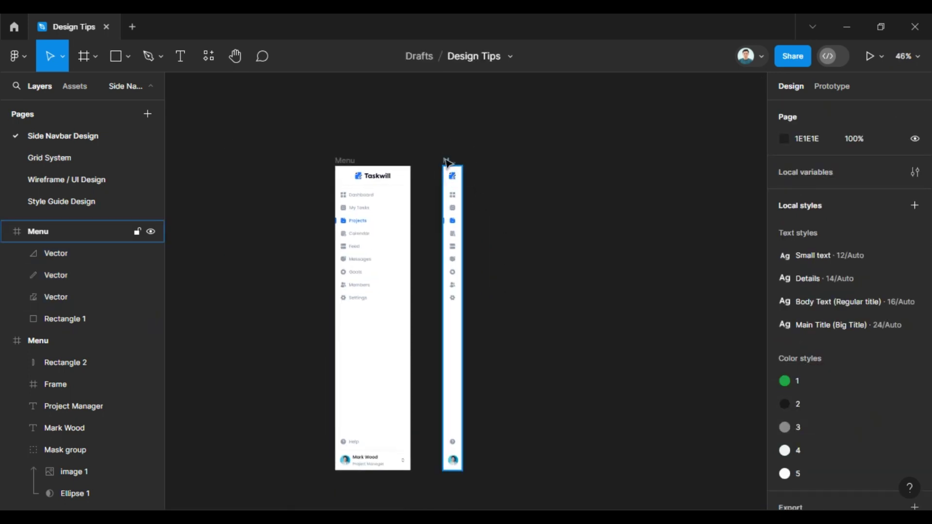
pyautogui.moveTo(454, 169); pyautogui.dragTo(446, 168)
pyautogui.click(520, 356)
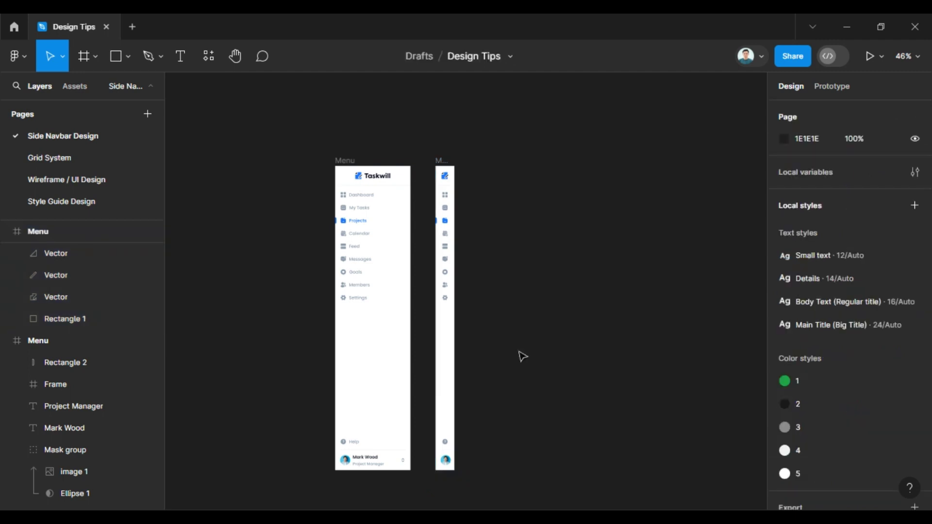
pyautogui.keyDown('ctrl'); pyautogui.scroll(2, 483, 362); pyautogui.keyUp('ctrl')
pyautogui.keyDown('ctrl'); pyautogui.scroll(2, 468, 320); pyautogui.keyUp('ctrl')
pyautogui.keyDown('ctrl'); pyautogui.scroll(2, 440, 336); pyautogui.keyUp('ctrl')
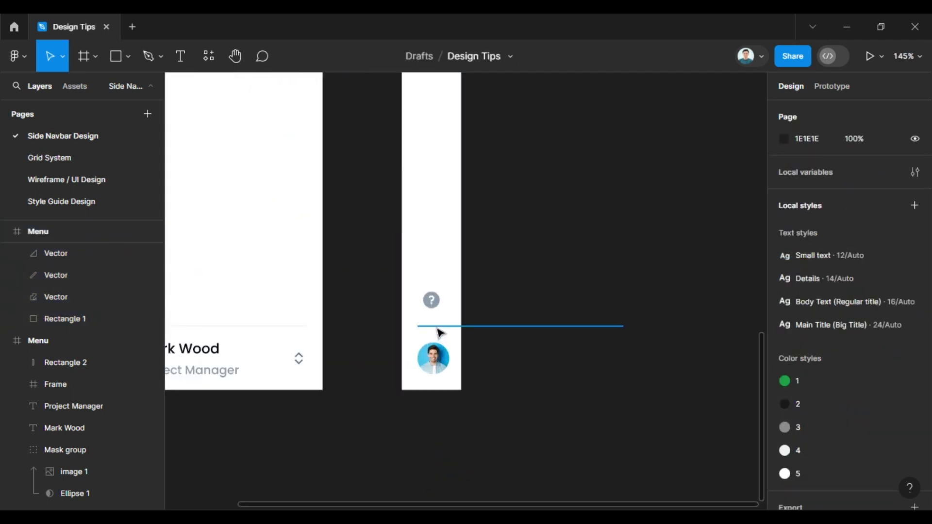
# Step: Set the divider line above the avatar to 44 wide
pyautogui.click(437, 327)
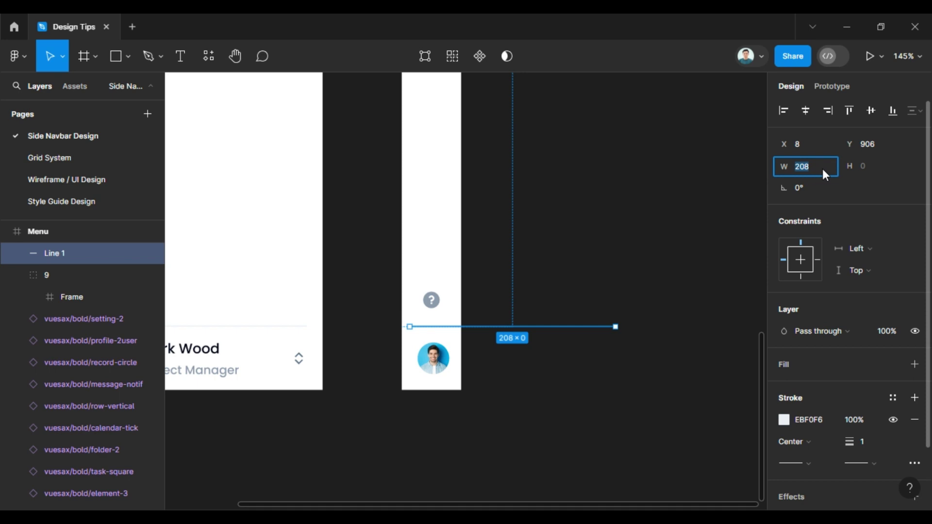
pyautogui.write('60')
pyautogui.press('Return')
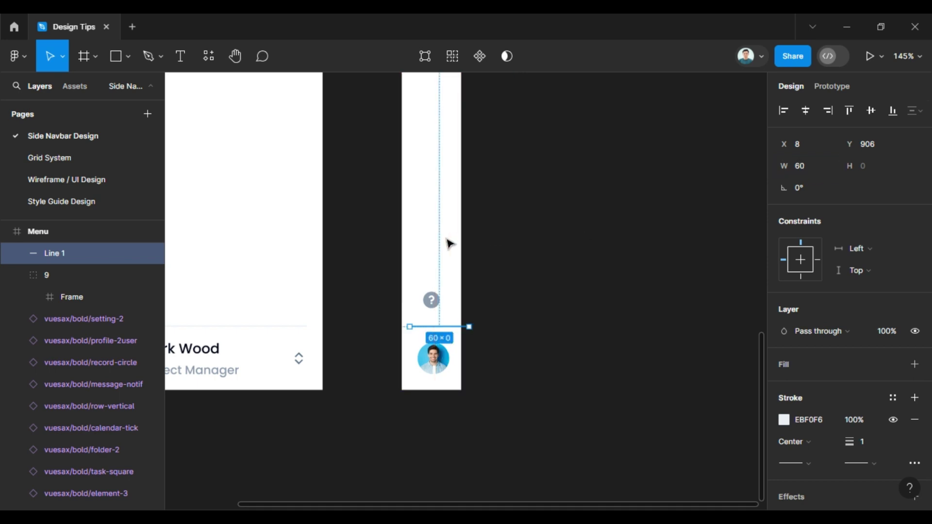
pyautogui.write('44')
pyautogui.press('Return')
pyautogui.scroll(1, 528, 255)
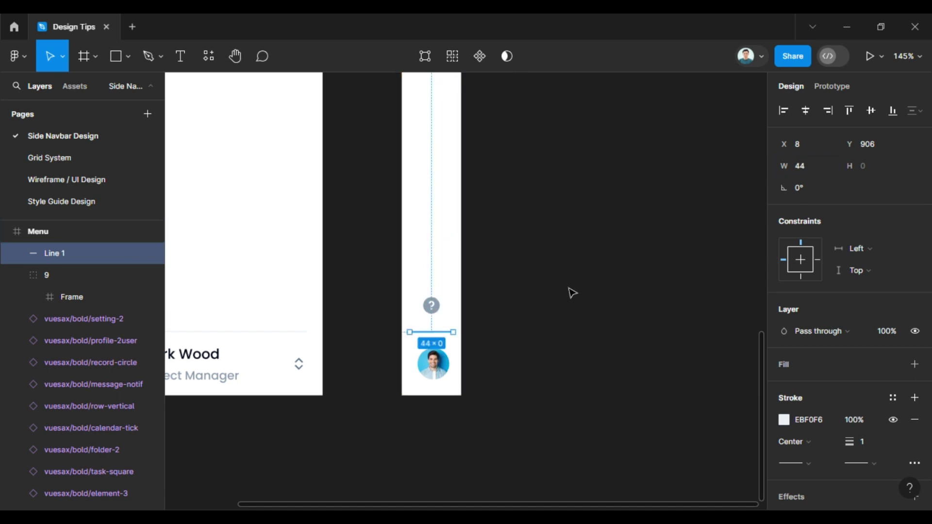
pyautogui.click(563, 304)
# Step: Bring both menus' bottoms into view and select the Help icon, divider and avatar together
pyautogui.scroll(-5, 543, 335)
pyautogui.moveTo(570, 267); pyautogui.dragTo(546, 289)
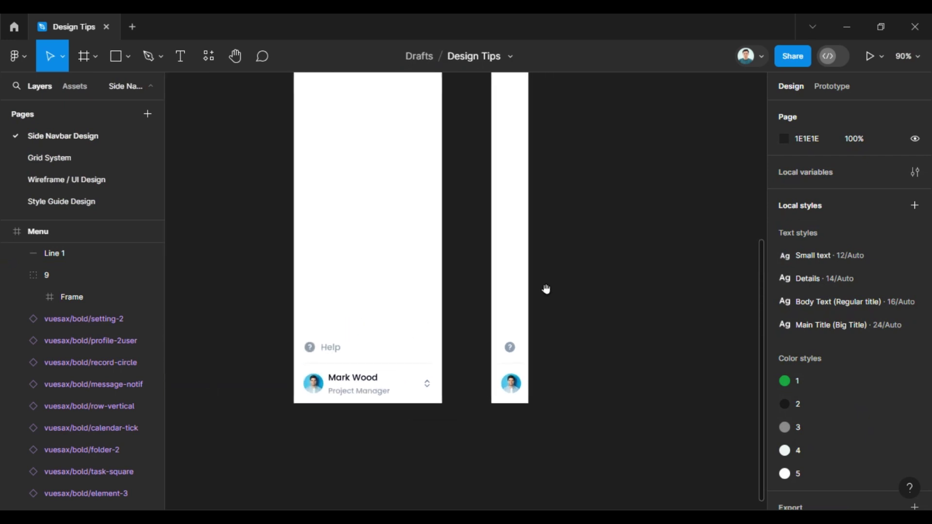
pyautogui.scroll(-3, 546, 289)
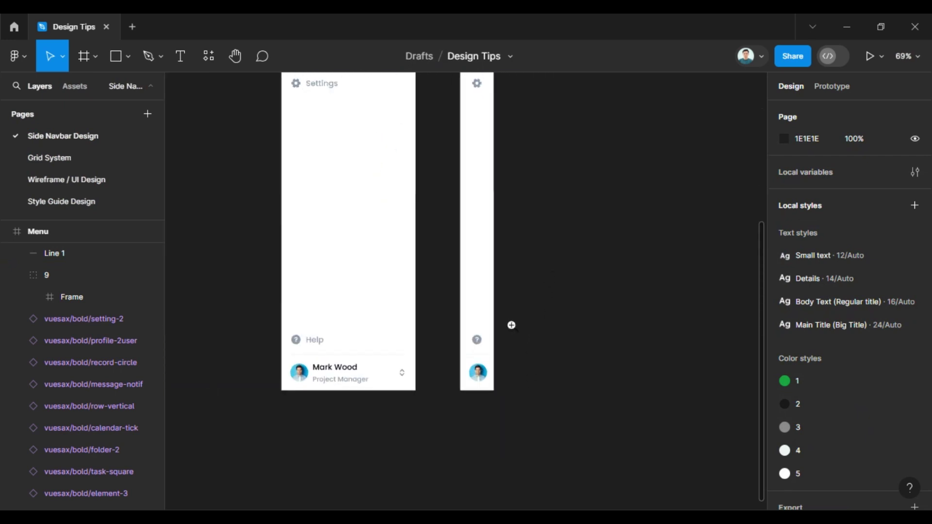
pyautogui.moveTo(506, 412); pyautogui.dragTo(483, 304)
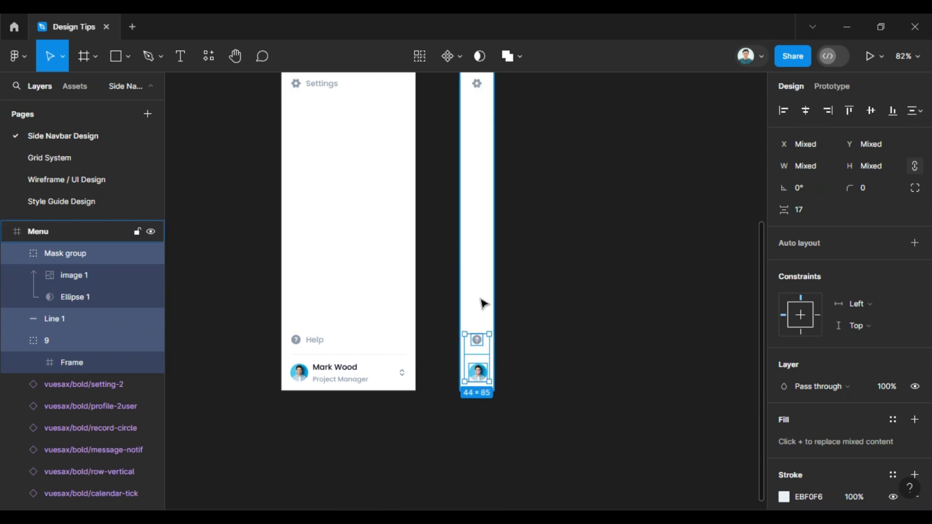
pyautogui.scroll(-3, 582, 258)
pyautogui.click(582, 257)
pyautogui.scroll(3, 560, 293)
pyautogui.scroll(2, 601, 303)
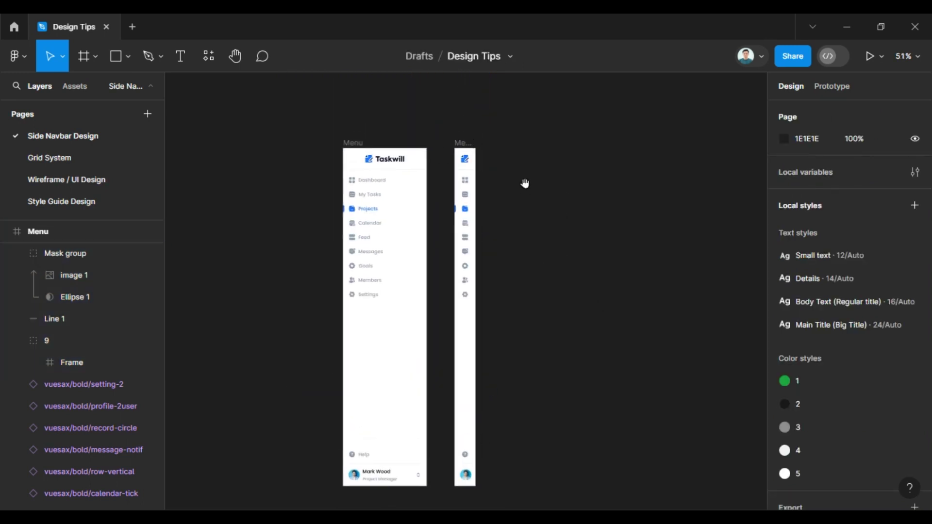
# Step: Duplicate the full Menu navbar to the right of the other two and name it 'Menu - Dark Mode'
pyautogui.scroll(1, 477, 160)
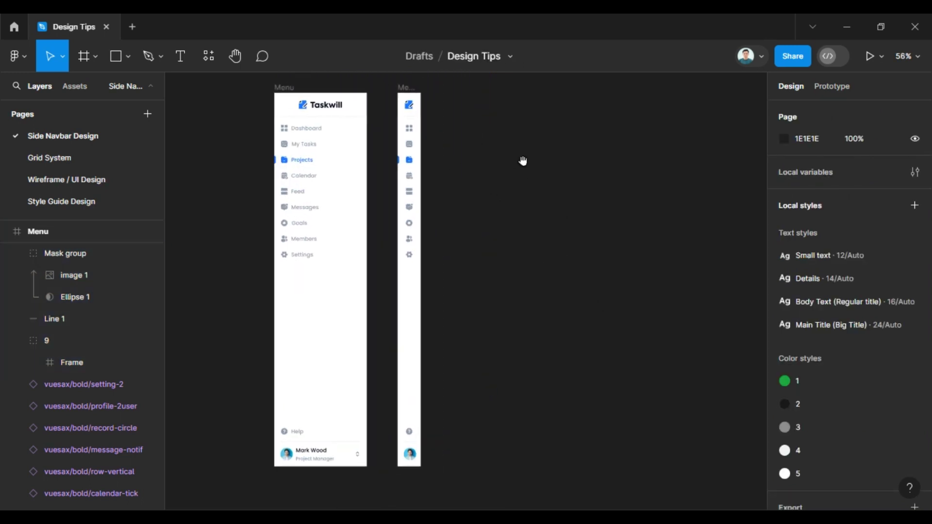
pyautogui.moveTo(523, 161)
pyautogui.mouseDown()
pyautogui.moveTo(483, 160)
pyautogui.moveTo(474, 174)
pyautogui.mouseUp()
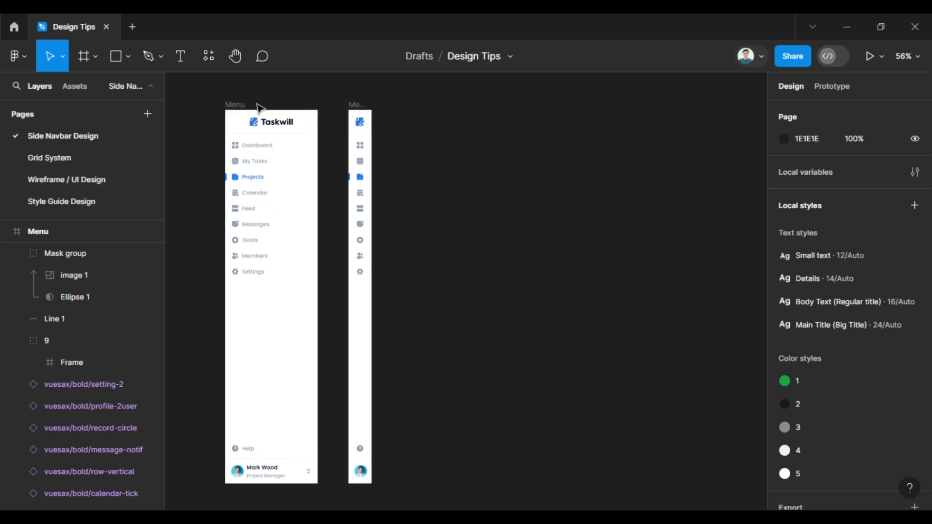
pyautogui.click(235, 105)
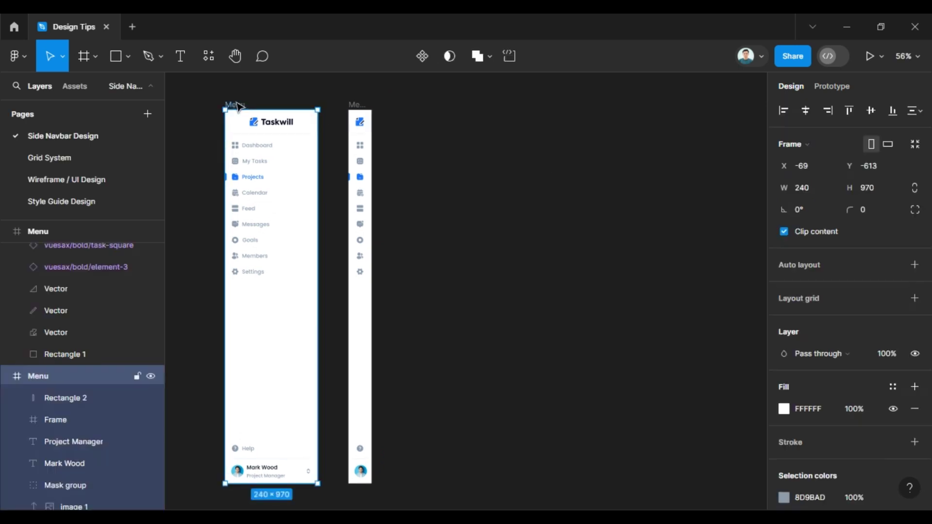
pyautogui.hotkey('ctrl', 'd')
pyautogui.moveTo(404, 104); pyautogui.dragTo(431, 104)
pyautogui.write('Menu - Dark Mode')
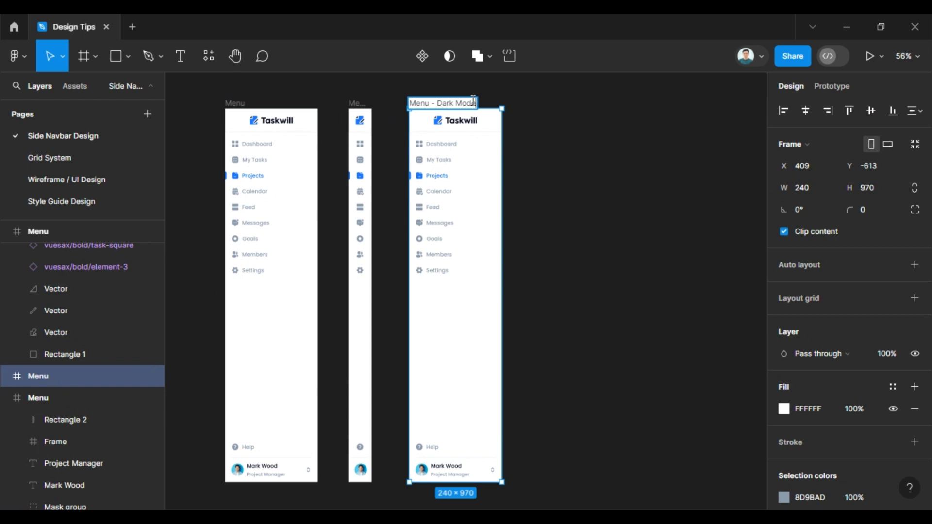
pyautogui.write('Dark Mode')
pyautogui.press('Return')
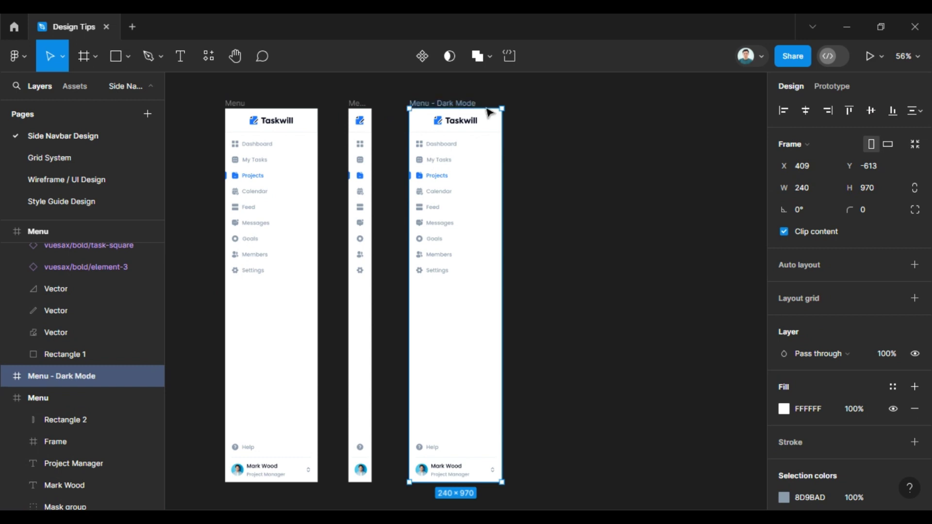
pyautogui.click(666, 212)
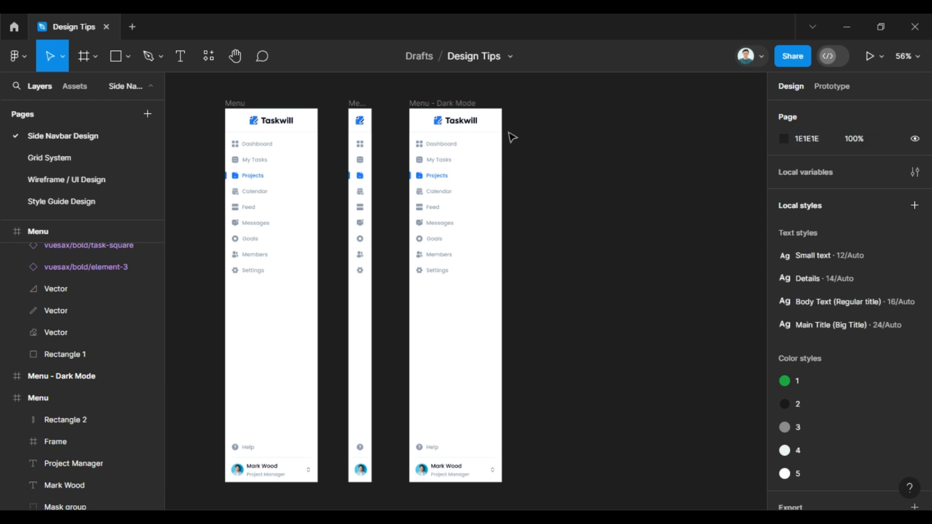
# Step: Switch the canvas background from 1E1E1E to E5E5E5, then reselect the Menu - Dark Mode frame
pyautogui.click(473, 103)
pyautogui.click(707, 134)
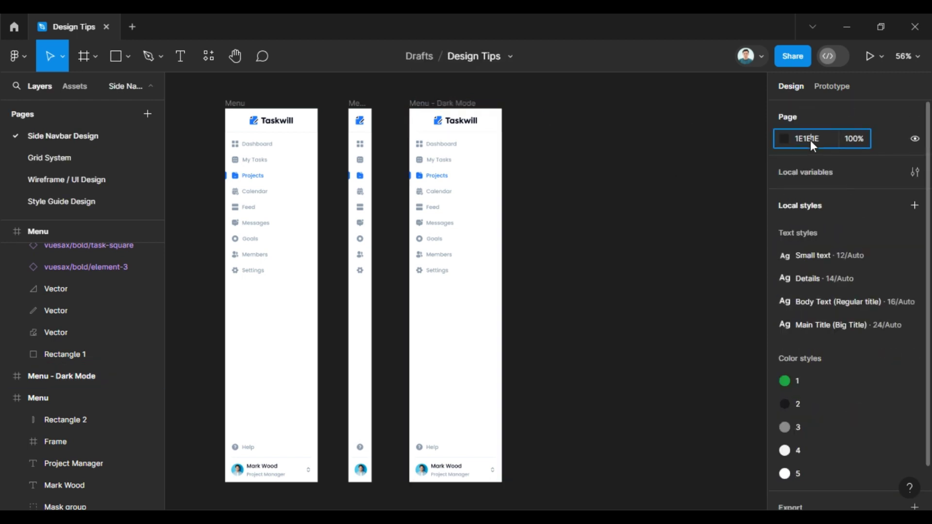
pyautogui.write('5E5E5')
pyautogui.press('Return')
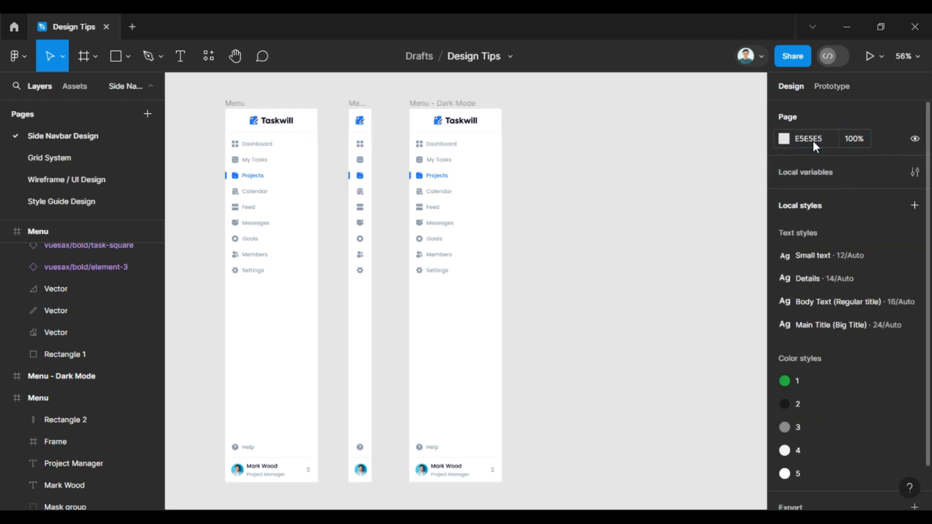
pyautogui.scroll(3, 481, 158)
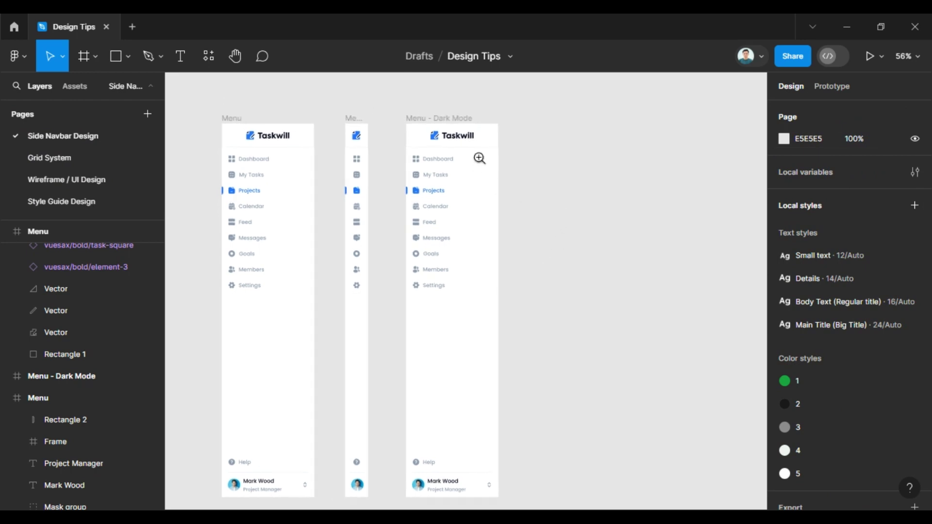
pyautogui.click(447, 131)
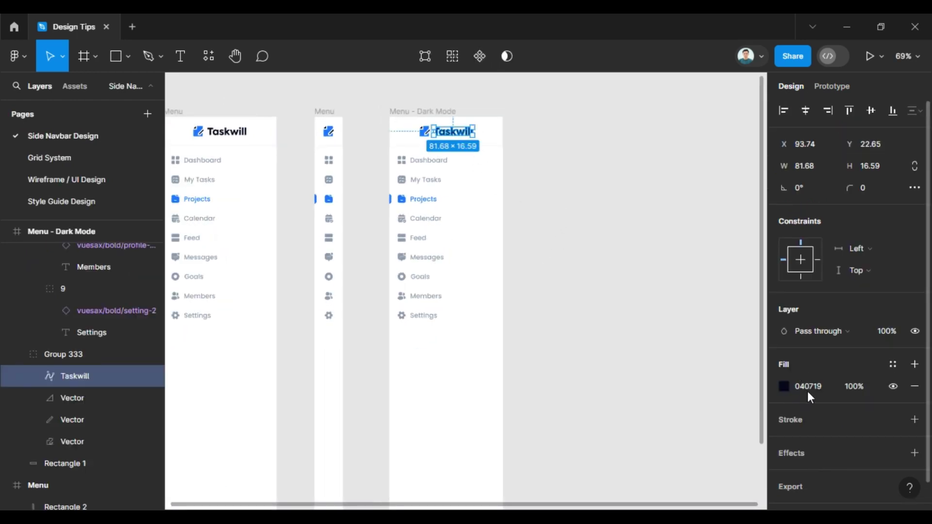
pyautogui.click(662, 213)
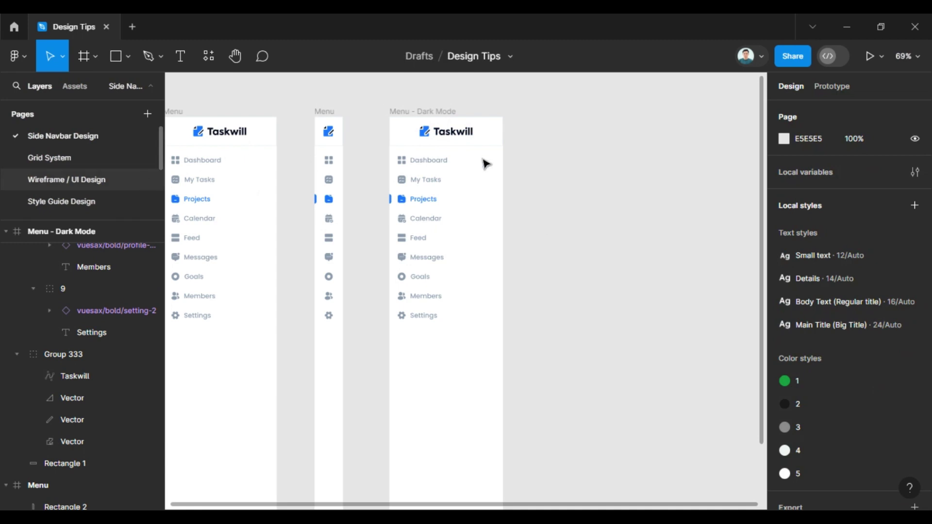
pyautogui.click(437, 111)
pyautogui.scroll(-2, 432, 115)
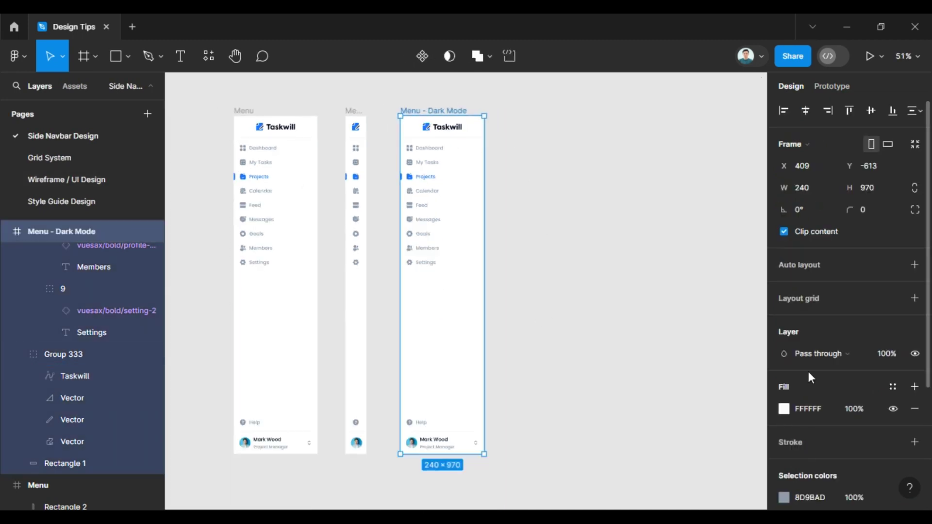
# Step: Fill the Menu - Dark Mode frame with dark navy 040719
pyautogui.click(807, 401)
pyautogui.write('040719')
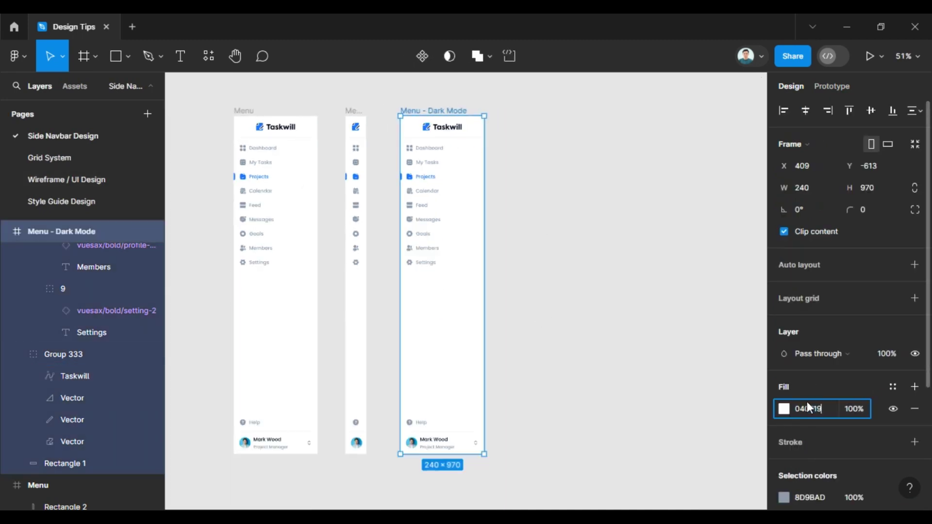
pyautogui.press('Return')
pyautogui.click(574, 199)
pyautogui.scroll(2, 437, 218)
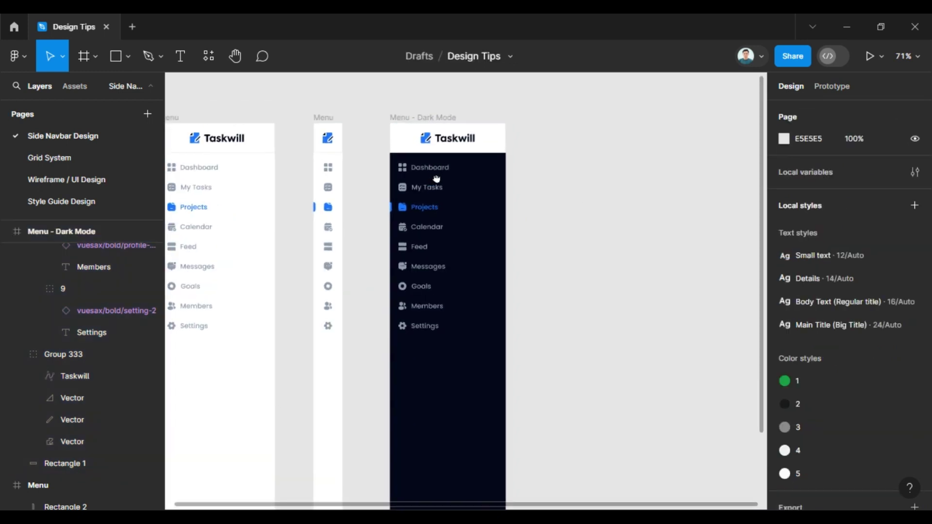
pyautogui.scroll(2, 437, 184)
pyautogui.scroll(2, 451, 175)
# Step: Fill the dark menu's header rectangle with 040719 as well
pyautogui.click(474, 164)
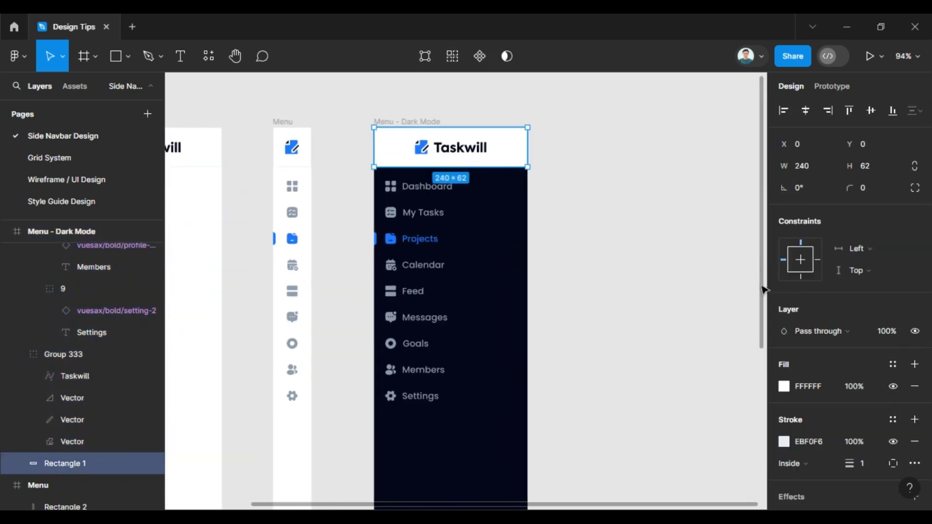
pyautogui.click(805, 385)
pyautogui.write('040719')
pyautogui.press('Return')
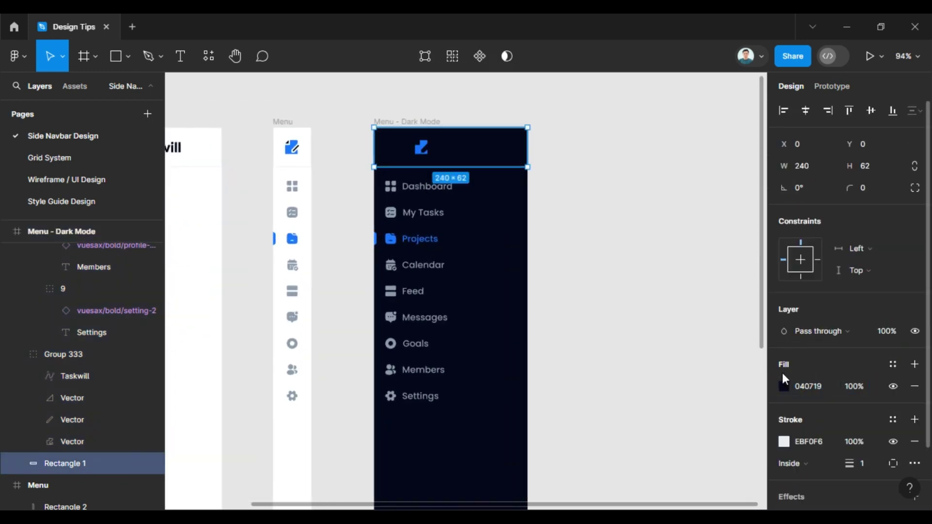
pyautogui.click(784, 384)
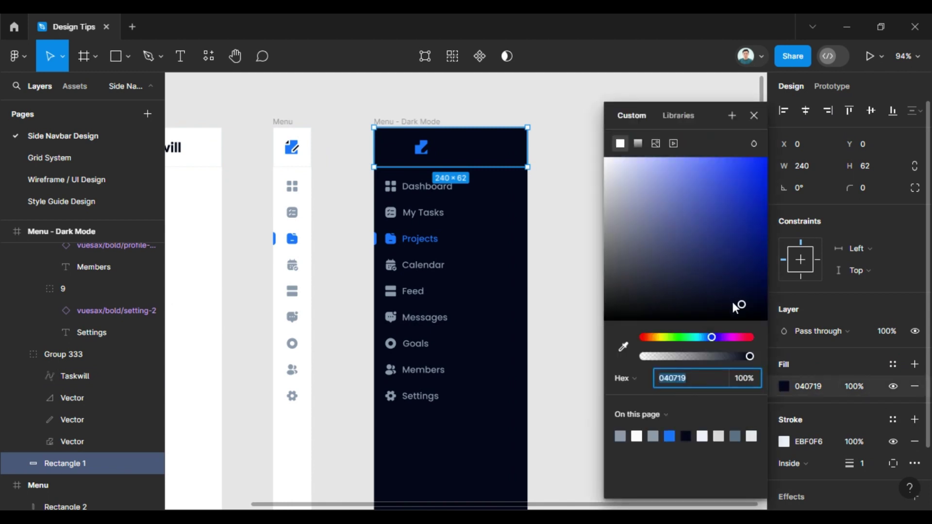
pyautogui.click(553, 118)
pyautogui.scroll(2, 545, 118)
pyautogui.scroll(1, 580, 150)
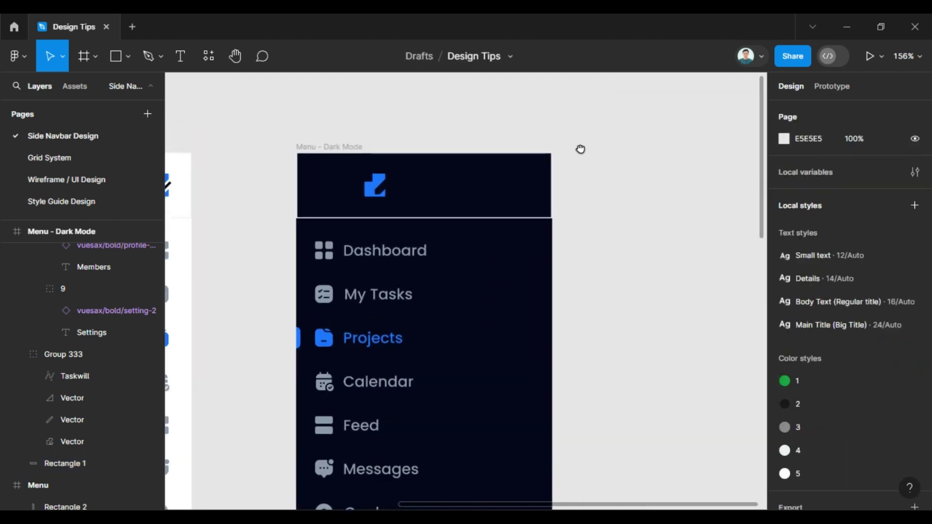
pyautogui.scroll(1, 564, 218)
# Step: Give the header rectangle a lighter navy 1E2340 border
pyautogui.click(563, 218)
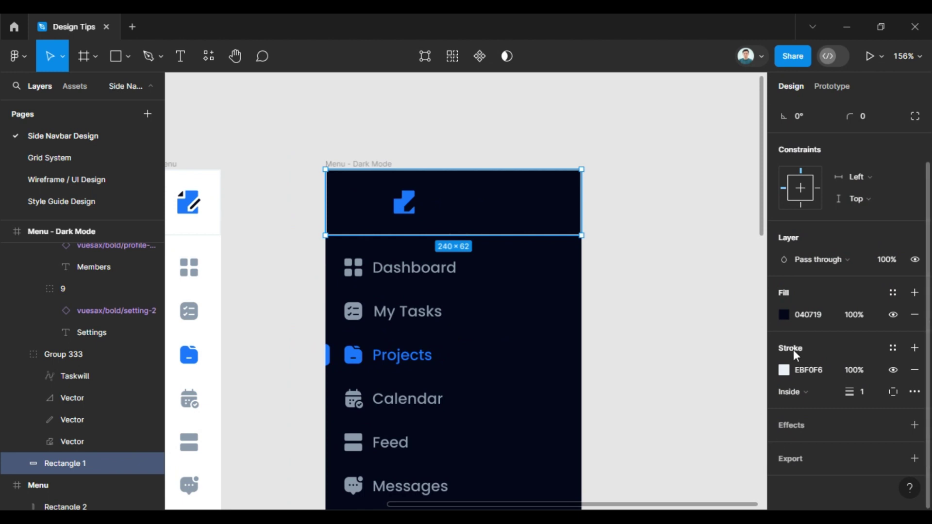
pyautogui.click(784, 370)
pyautogui.press('i')
pyautogui.click(538, 337)
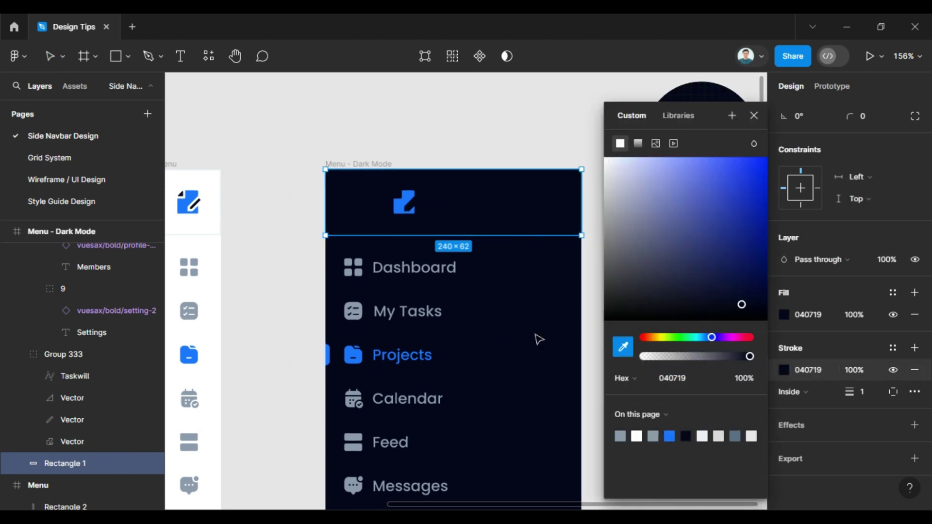
pyautogui.moveTo(742, 297); pyautogui.dragTo(727, 283)
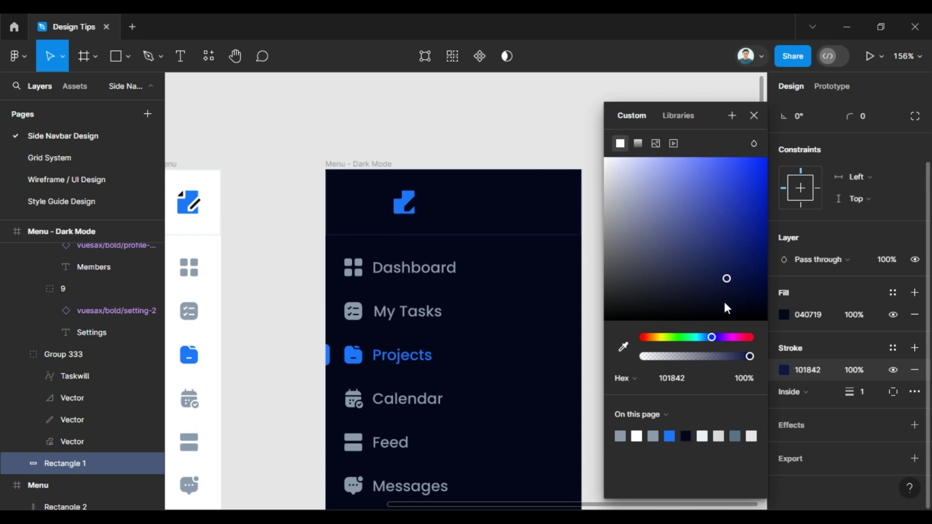
pyautogui.click(691, 285)
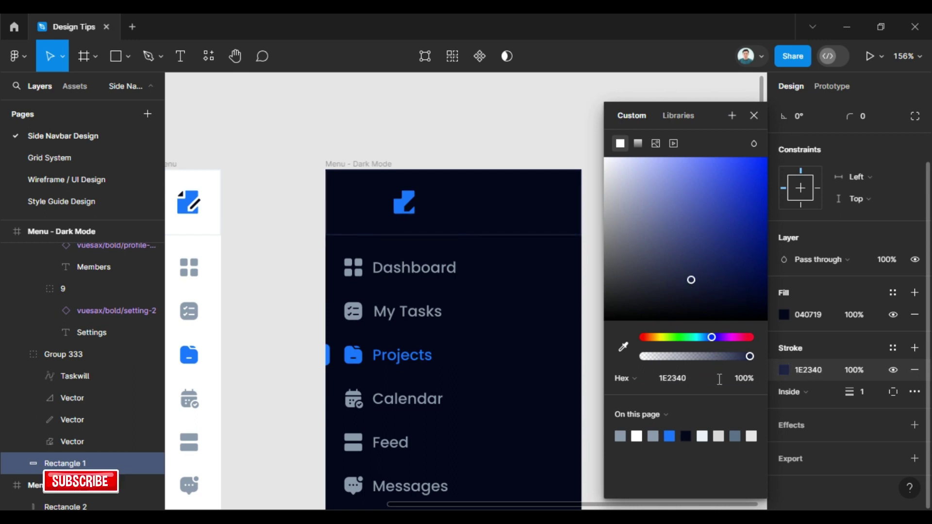
pyautogui.click(687, 378)
pyautogui.scroll(-5, 459, 215)
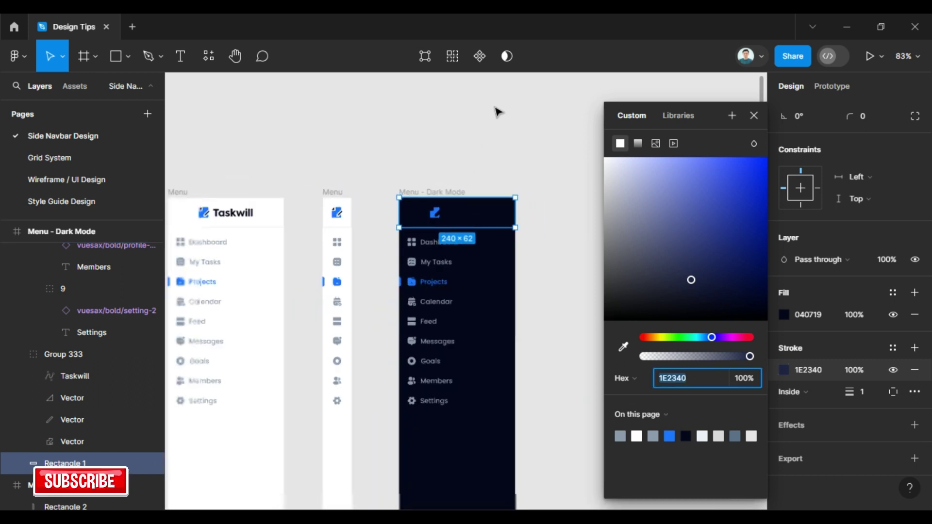
pyautogui.click(520, 150)
# Step: Make the Taskwill wordmark text in the dark menu white (FFFFFF)
pyautogui.scroll(-3, 505, 202)
pyautogui.scroll(4, 466, 284)
pyautogui.scroll(2, 466, 284)
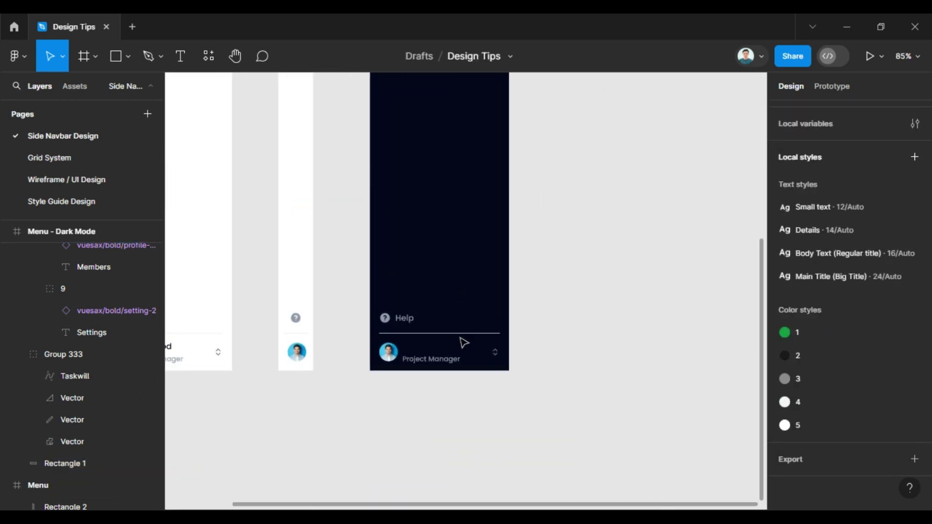
pyautogui.click(464, 335)
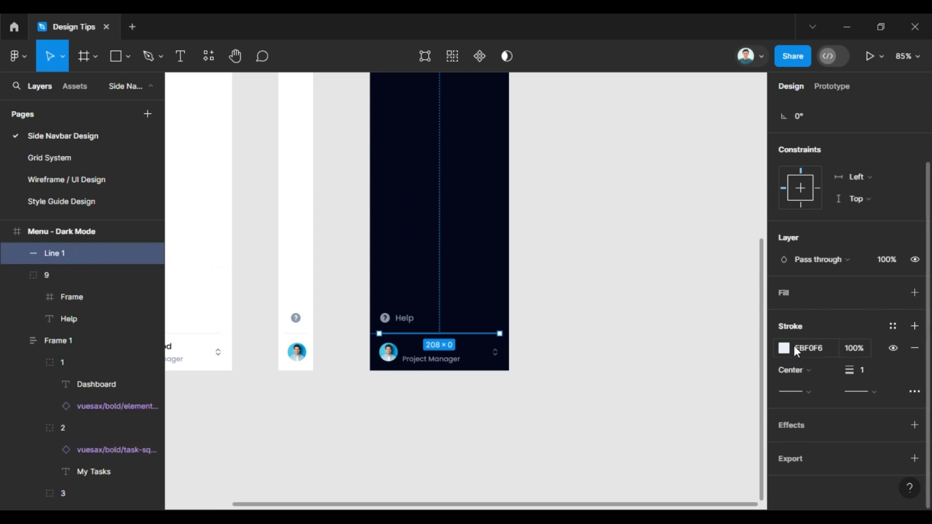
pyautogui.click(617, 165)
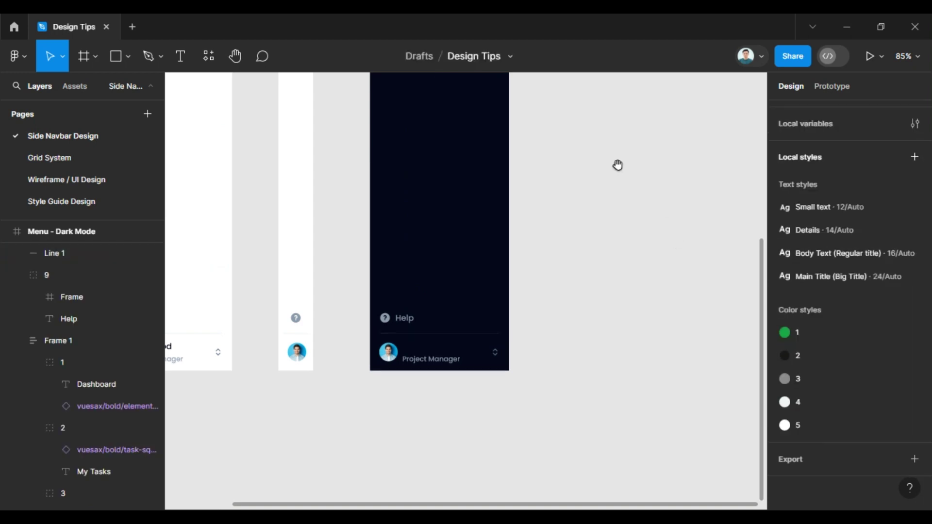
pyautogui.scroll(5, 597, 233)
pyautogui.scroll(2, 465, 226)
pyautogui.scroll(1, 438, 174)
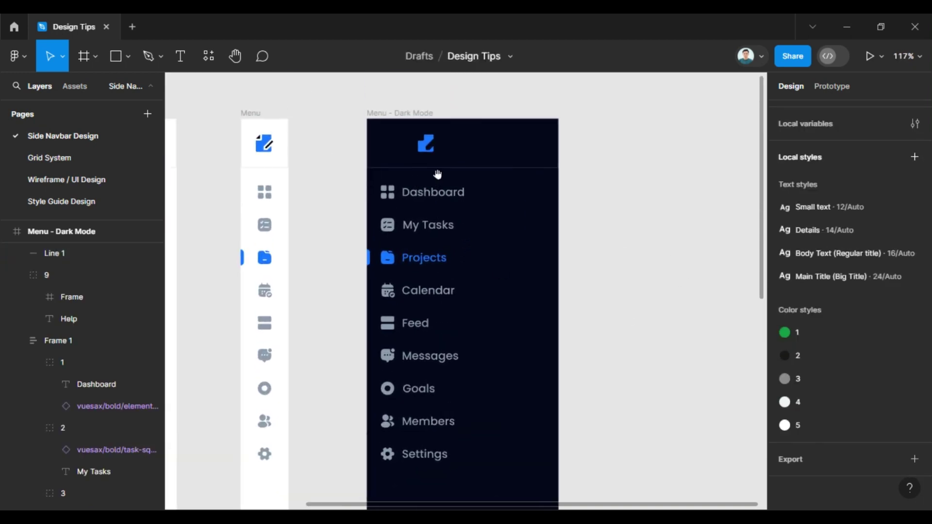
pyautogui.doubleClick(478, 143)
pyautogui.click(784, 358)
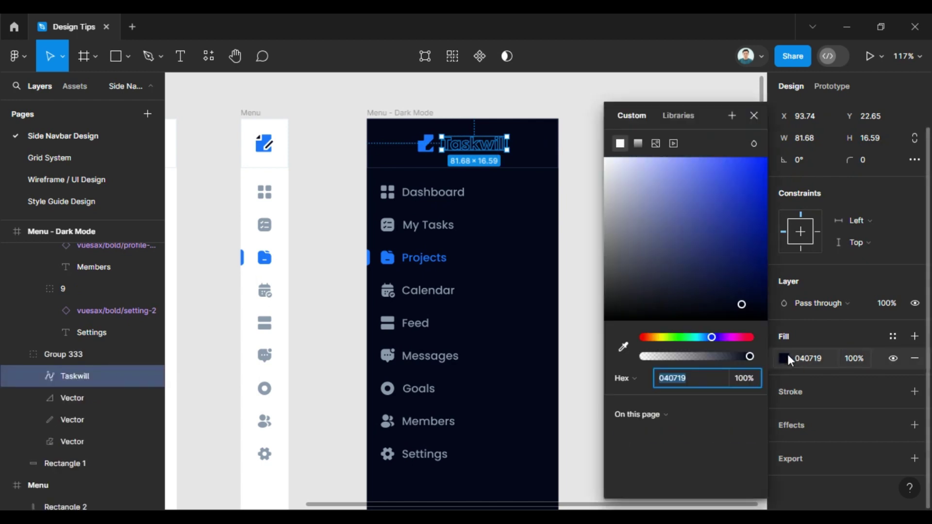
pyautogui.write('FFFFFF')
pyautogui.press('Return')
pyautogui.click(524, 92)
# Step: Turn the grey menu-item labels and icons white (FFFFFF)
pyautogui.scroll(-1, 485, 189)
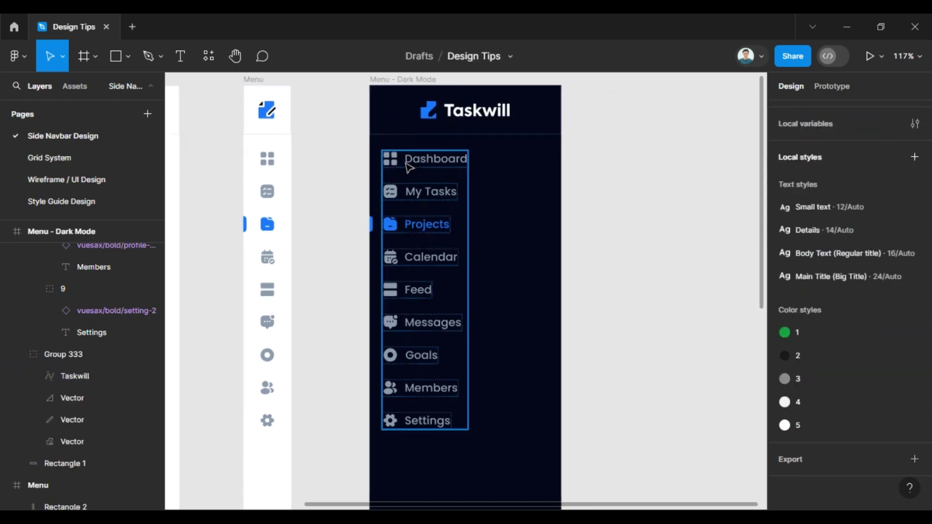
pyautogui.click(484, 207)
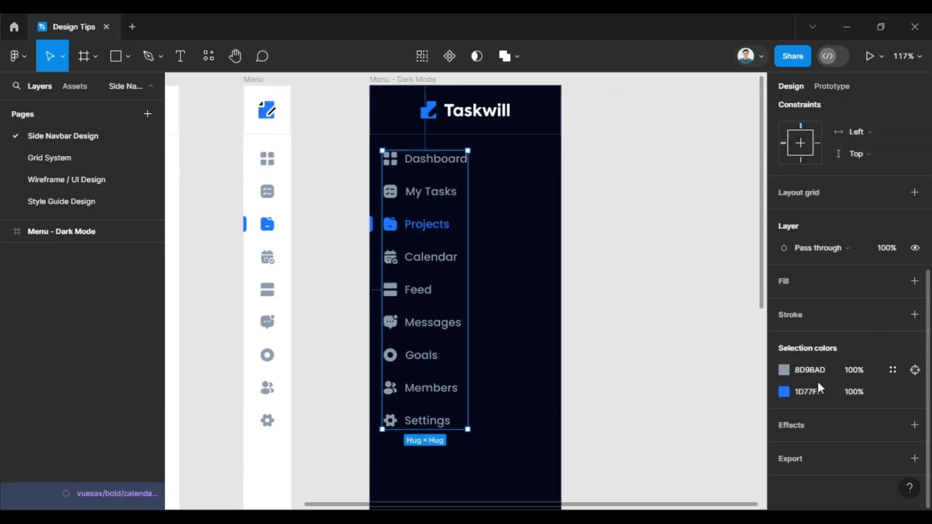
pyautogui.click(784, 370)
pyautogui.write('FFFFFF')
pyautogui.press('Return')
pyautogui.click(566, 87)
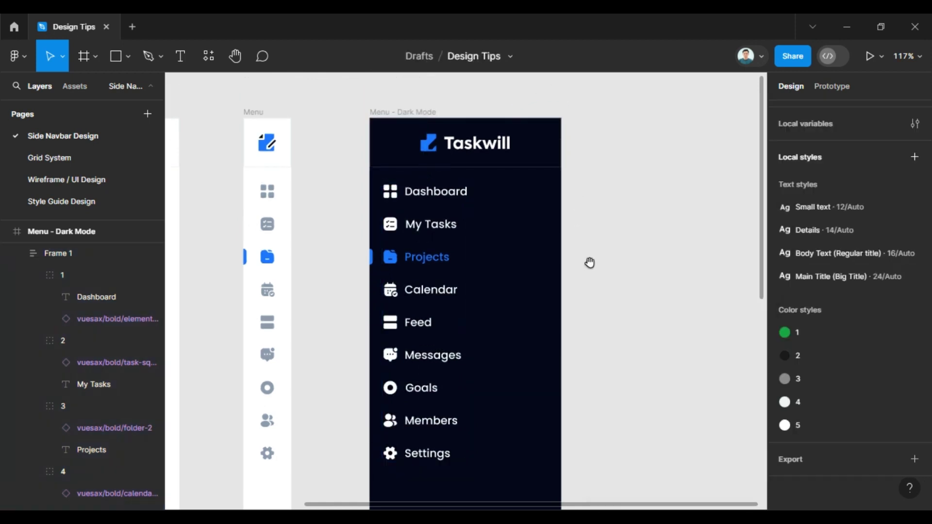
# Step: Bring up the Help item's grey selection colour in the dark menu
pyautogui.scroll(-3, 576, 212)
pyautogui.scroll(-2, 577, 212)
pyautogui.scroll(-3, 518, 318)
pyautogui.scroll(2, 483, 361)
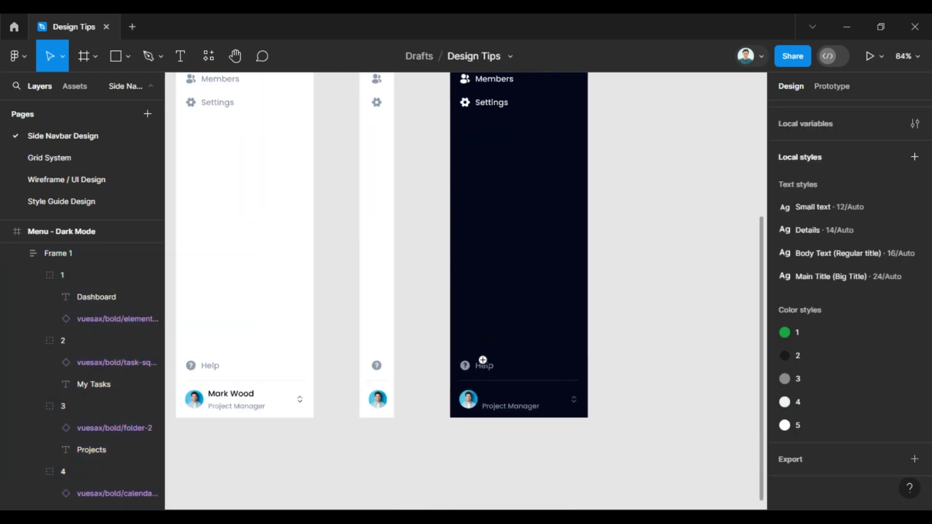
pyautogui.click(481, 372)
pyautogui.click(782, 391)
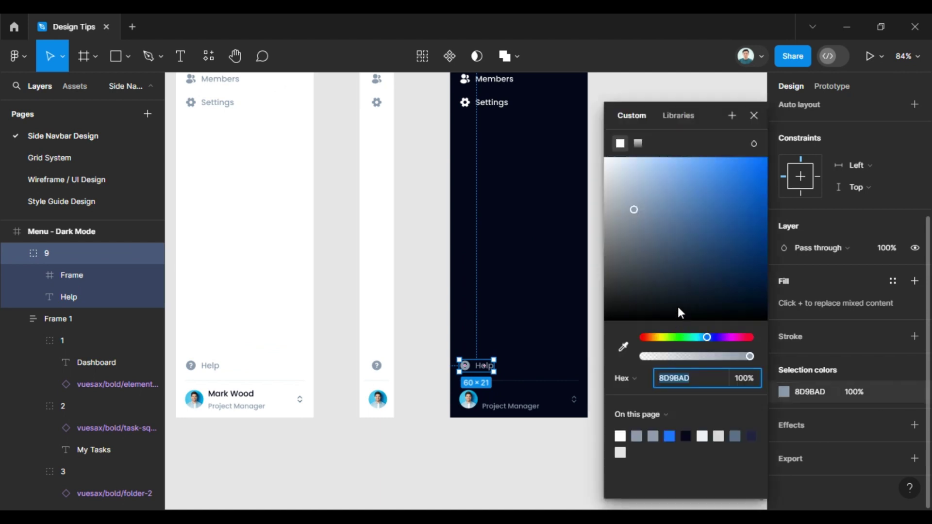
pyautogui.click(406, 346)
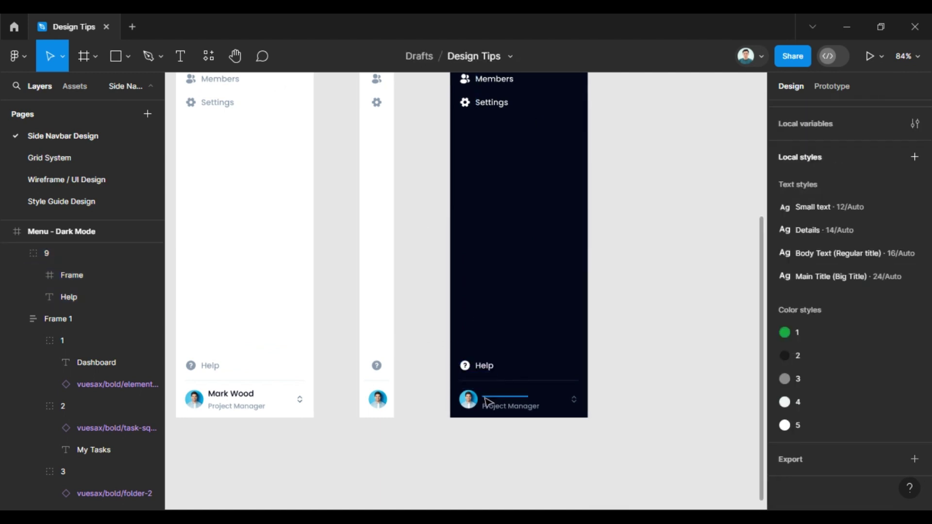
# Step: Make the profile name and Project Manager title both white (FFFFFF)
pyautogui.click(505, 394)
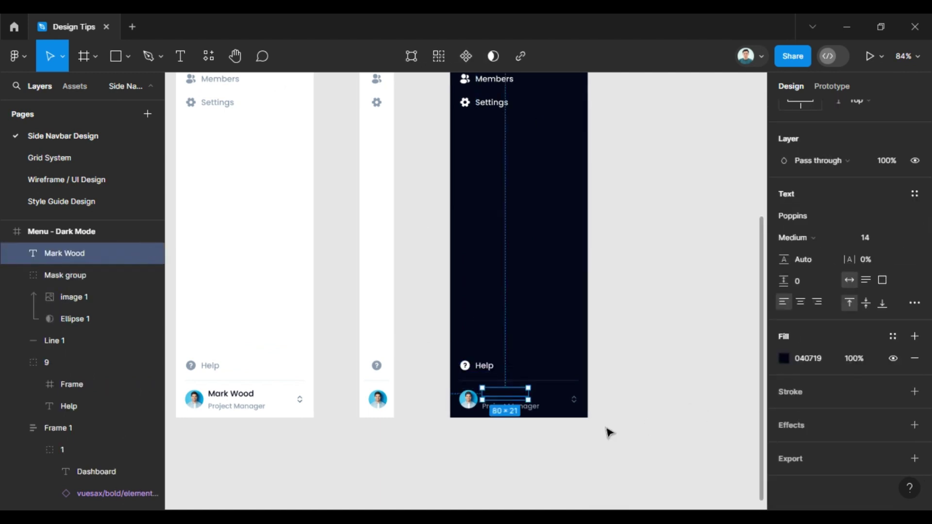
pyautogui.scroll(3, 536, 422)
pyautogui.keyDown('shift'); pyautogui.click(540, 408); pyautogui.keyUp('shift')
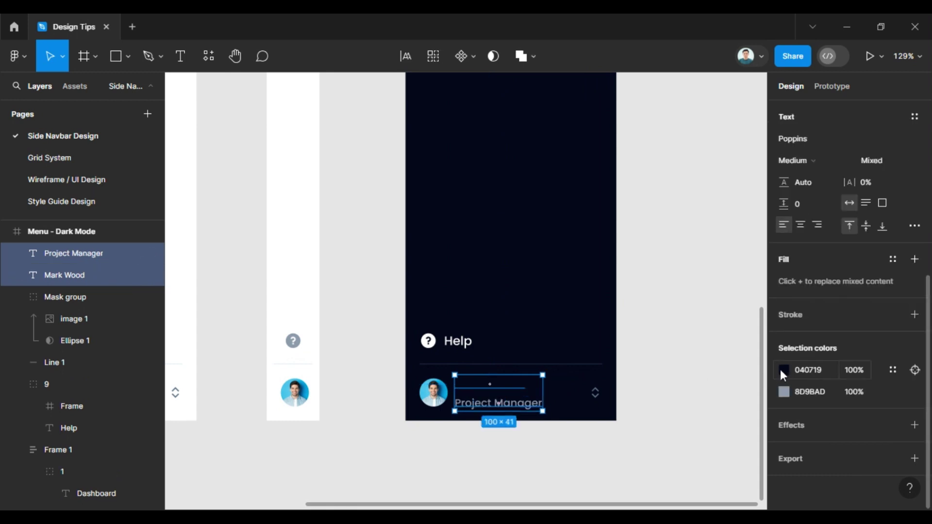
pyautogui.click(783, 370)
pyautogui.write('FFFFFF')
pyautogui.press('Return')
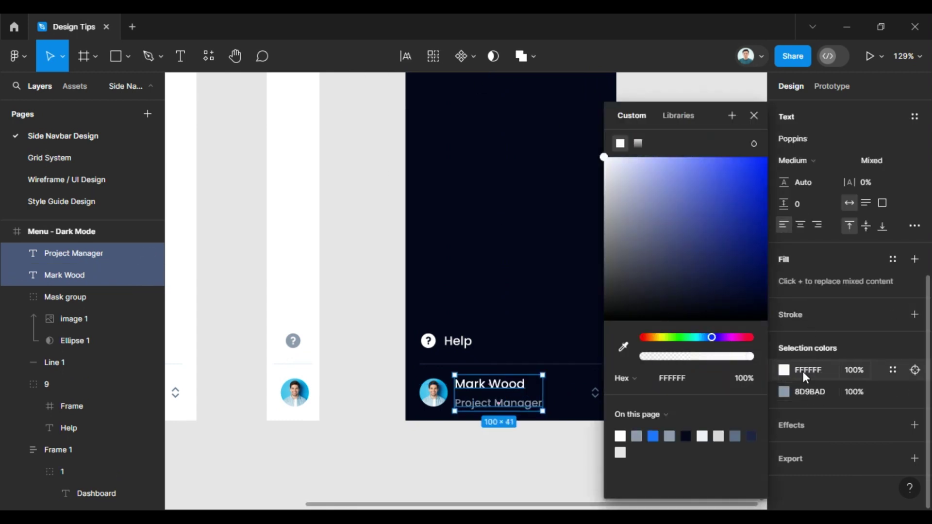
pyautogui.click(804, 373)
pyautogui.click(814, 392)
pyautogui.write('FFFFFF')
pyautogui.press('Return')
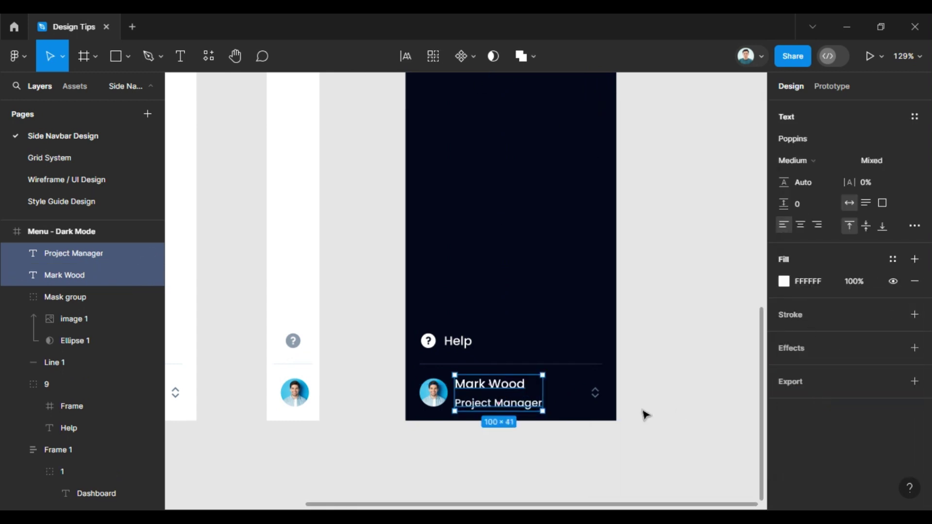
pyautogui.click(591, 391)
# Step: Make the chevron icon in the profile row white
pyautogui.click(601, 391)
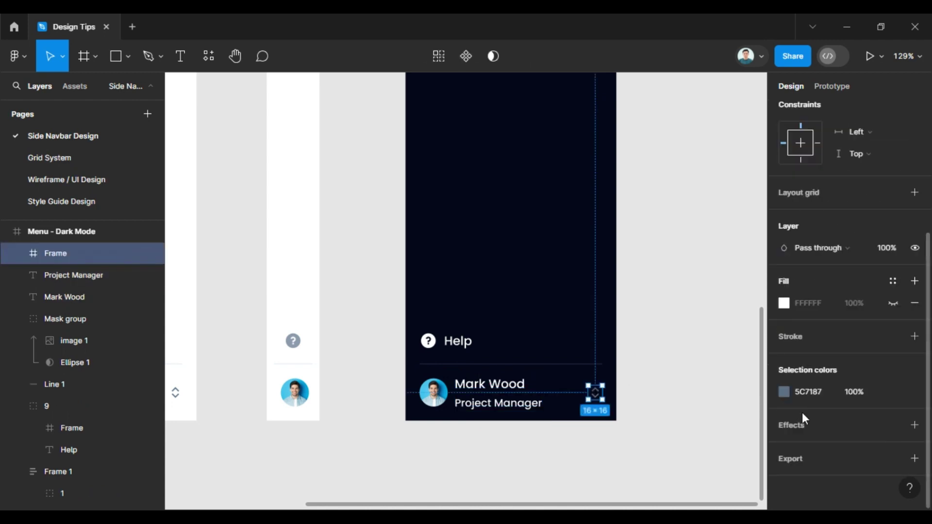
pyautogui.click(784, 392)
pyautogui.moveTo(712, 187); pyautogui.dragTo(397, 92)
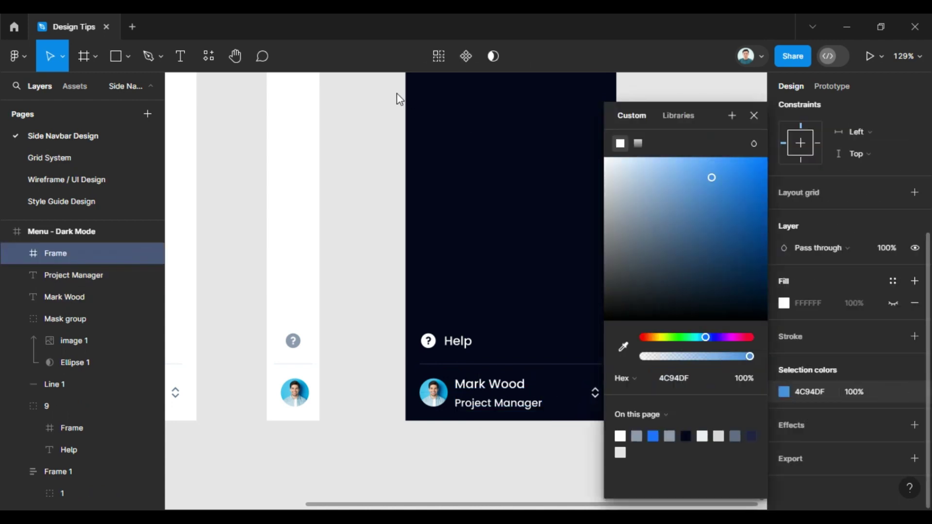
pyautogui.click(368, 237)
pyautogui.scroll(-3, 363, 267)
pyautogui.scroll(-2, 383, 298)
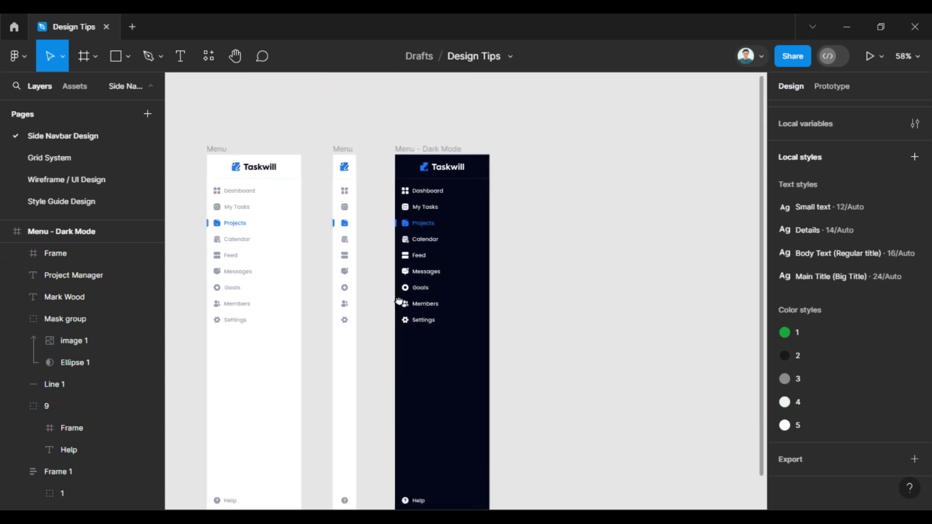
pyautogui.scroll(-1, 412, 210)
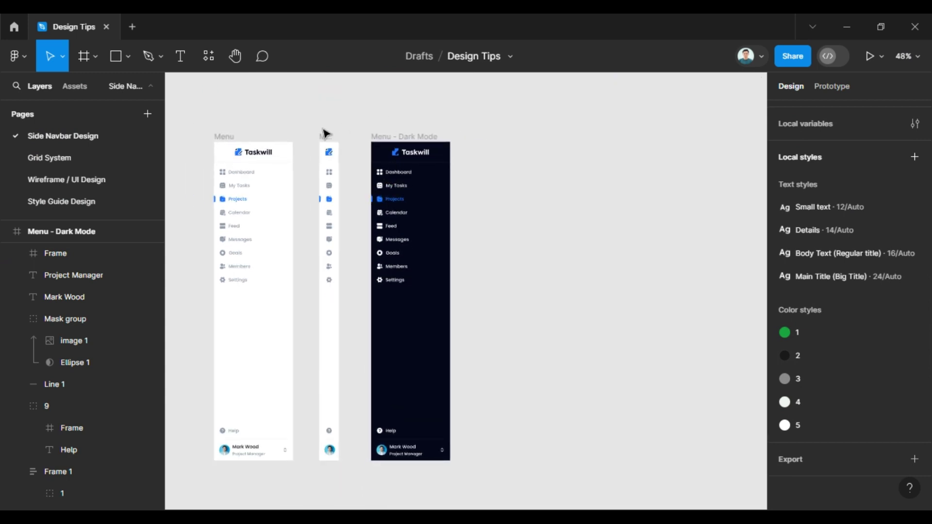
pyautogui.scroll(3, 388, 141)
pyautogui.scroll(4, 394, 143)
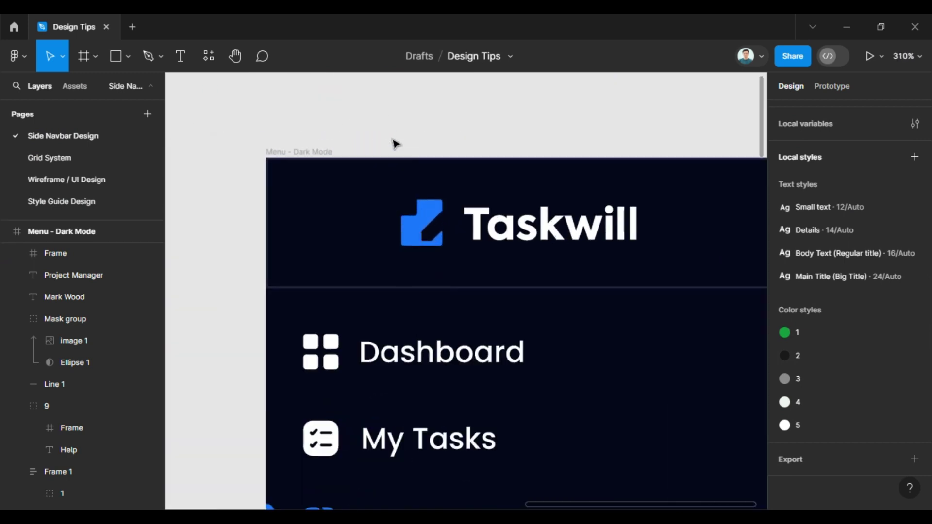
# Step: Set the Taskwill logo colour in the dark menu to FFFFFF
pyautogui.click(441, 221)
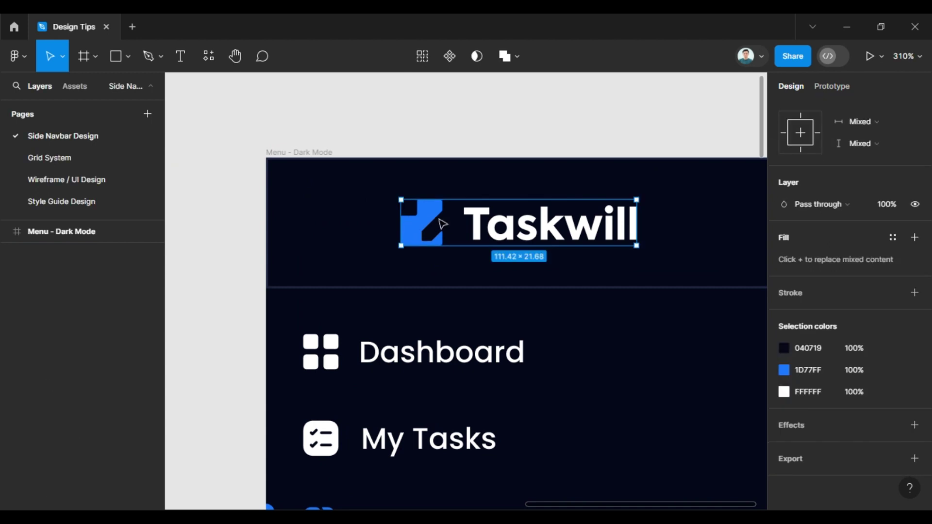
pyautogui.click(784, 348)
pyautogui.write('FFFFFF')
pyautogui.click(437, 108)
pyautogui.scroll(-5, 391, 133)
pyautogui.scroll(-3, 390, 136)
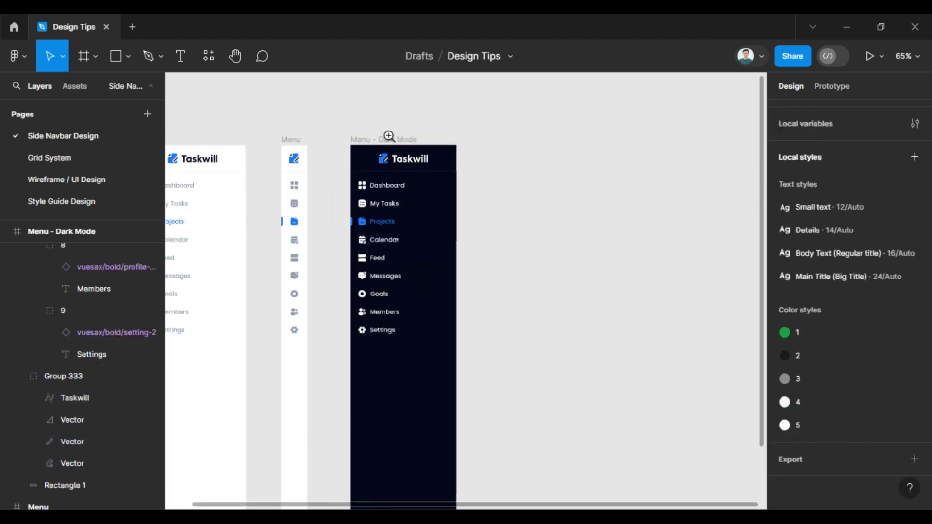
pyautogui.scroll(-2, 388, 136)
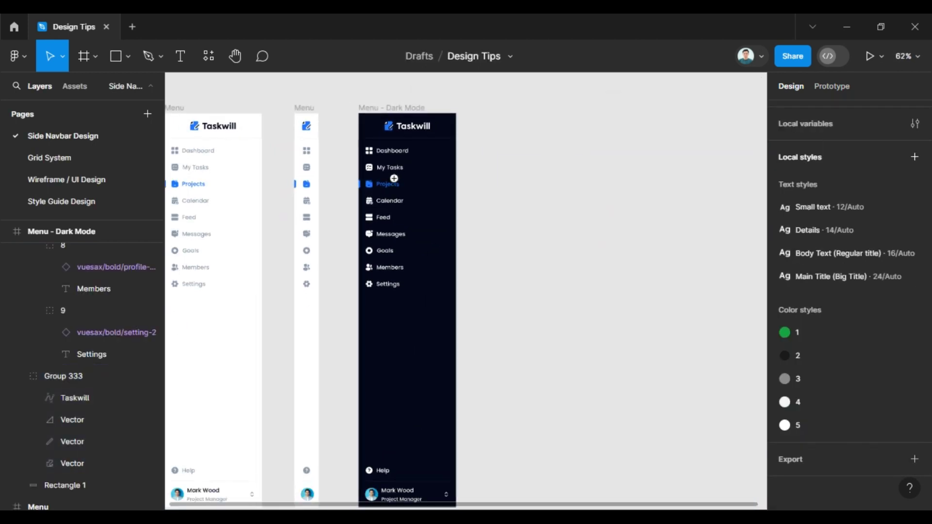
# Step: Duplicate the narrow icon-only menu and give the copy the dark 040719 background
pyautogui.click(314, 111)
pyautogui.hotkey('ctrl', 'd')
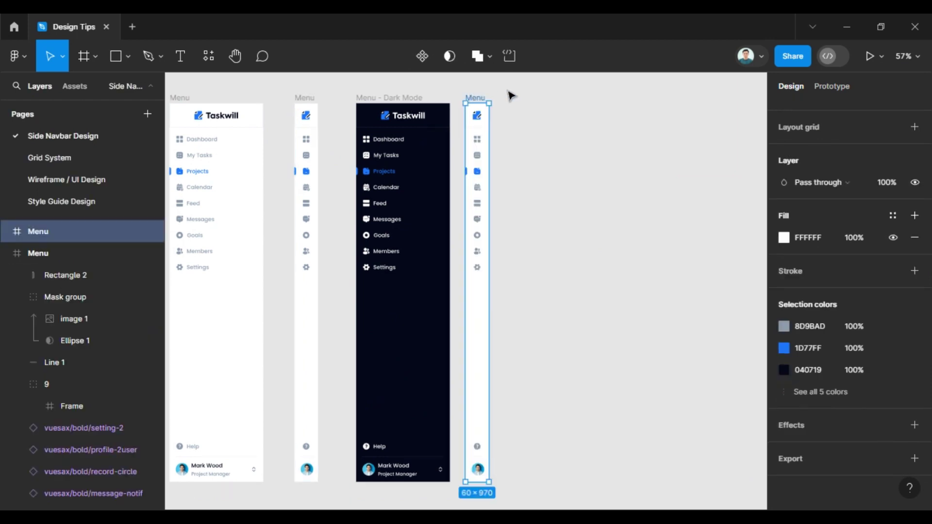
pyautogui.press('Escape')
pyautogui.press('Tab')
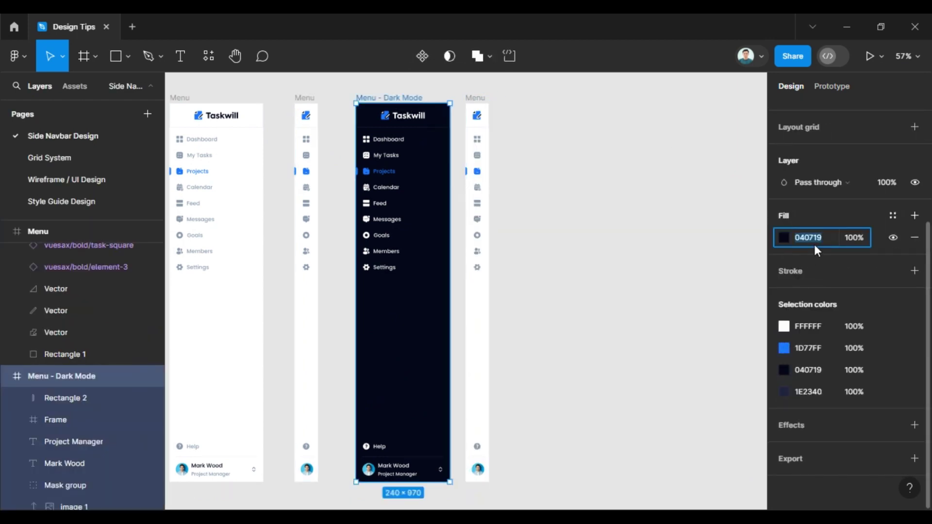
pyautogui.click(484, 101)
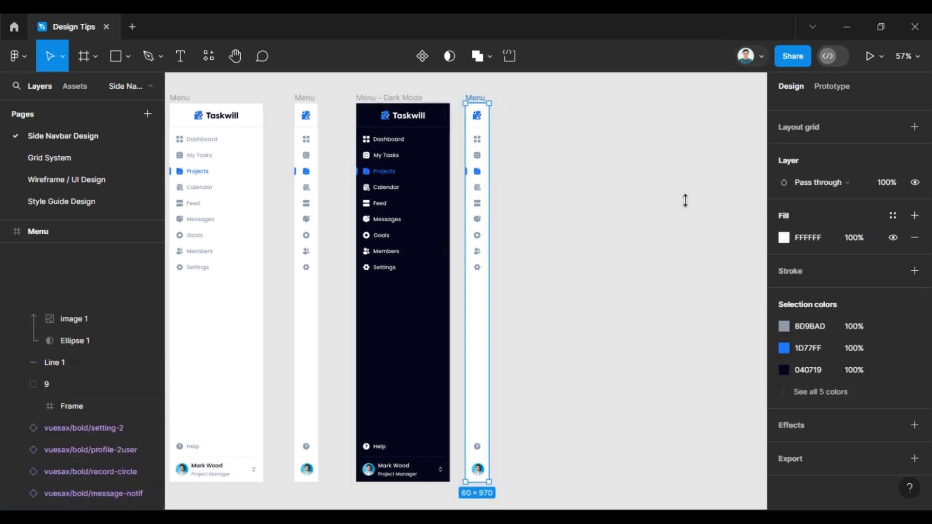
pyautogui.write('040719')
pyautogui.press('Return')
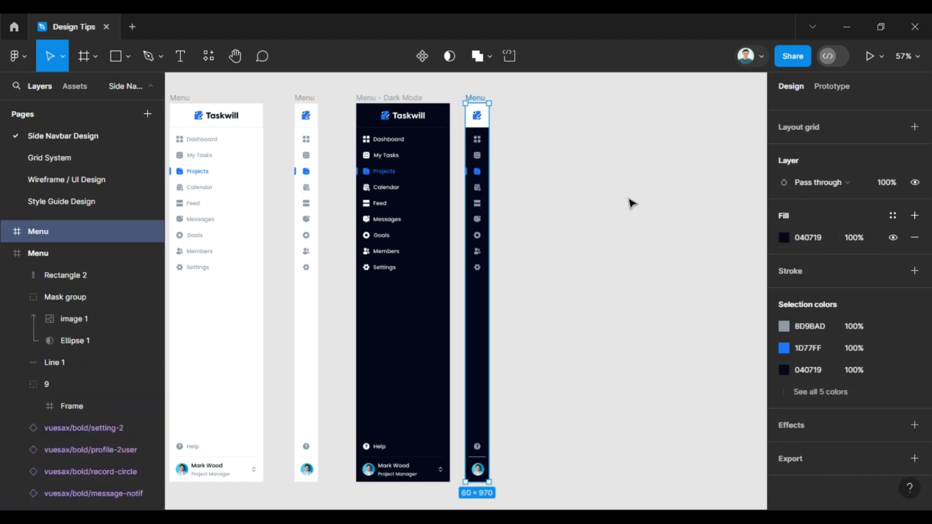
pyautogui.click(628, 200)
# Step: Paste the dark menu's header styling onto the narrow copy's header rectangle
pyautogui.scroll(3, 445, 151)
pyautogui.click(443, 142)
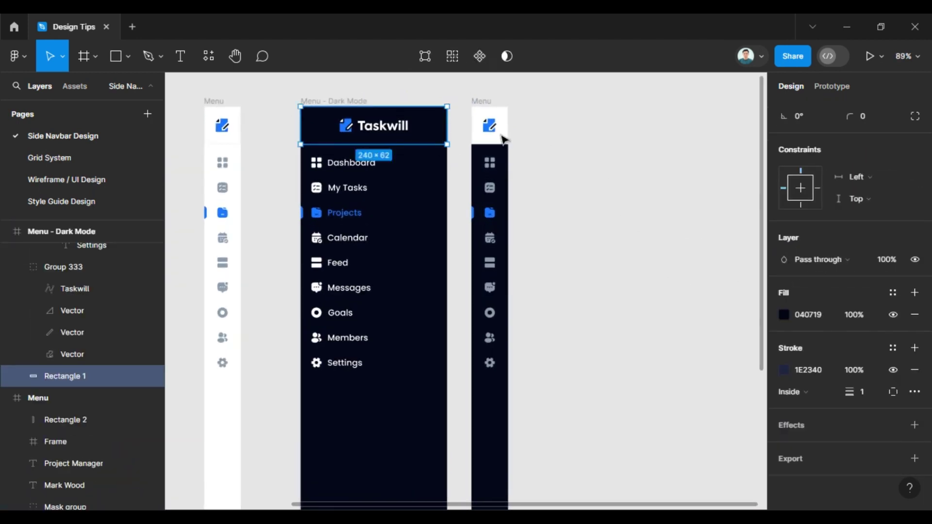
pyautogui.click(481, 118)
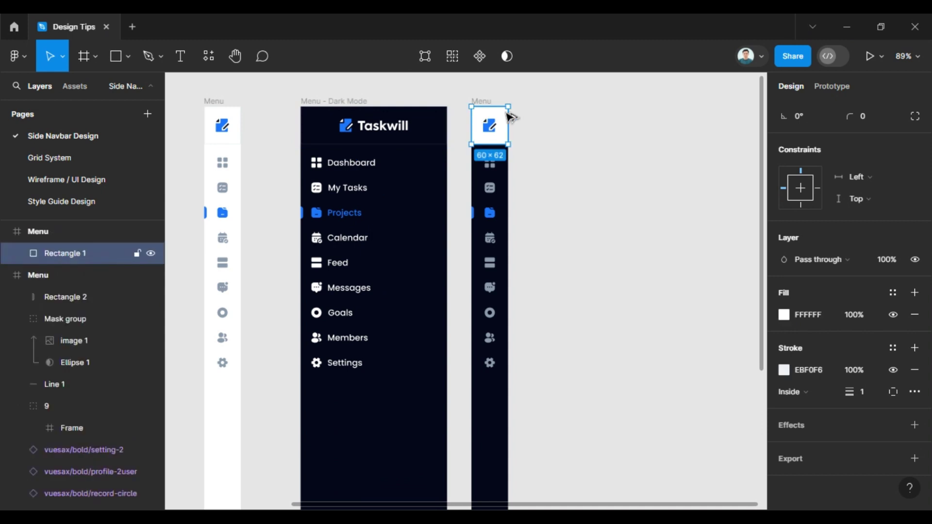
pyautogui.click(559, 142)
pyautogui.scroll(3, 456, 174)
pyautogui.scroll(1, 441, 179)
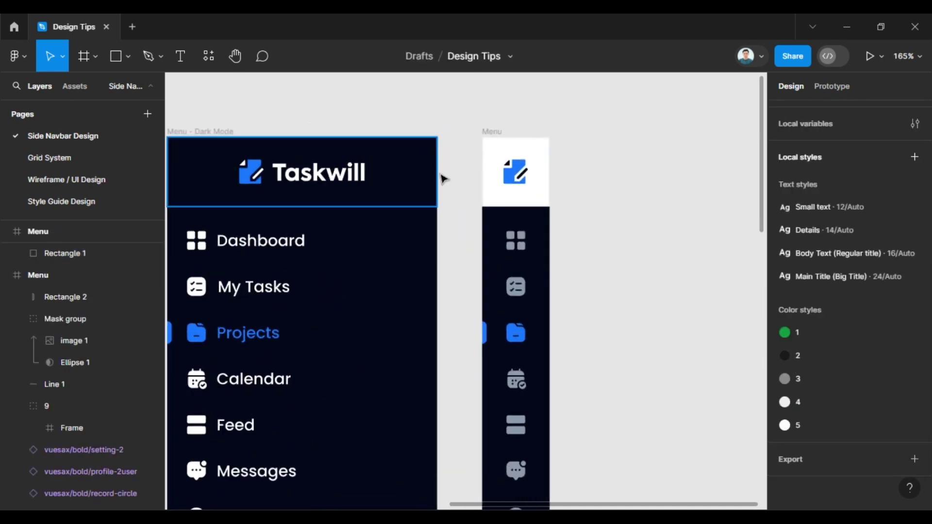
pyautogui.click(439, 173)
pyautogui.click(502, 157)
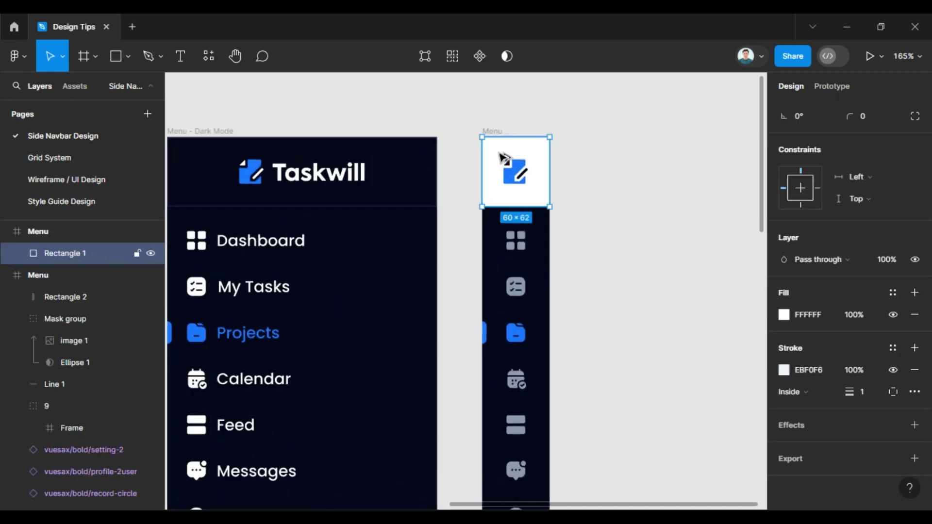
pyautogui.hotkey('ctrl', 'alt', 'v')
pyautogui.press('Escape')
# Step: Begin recolouring the logo's corner and pencil shapes in the narrow copy
pyautogui.click(507, 162)
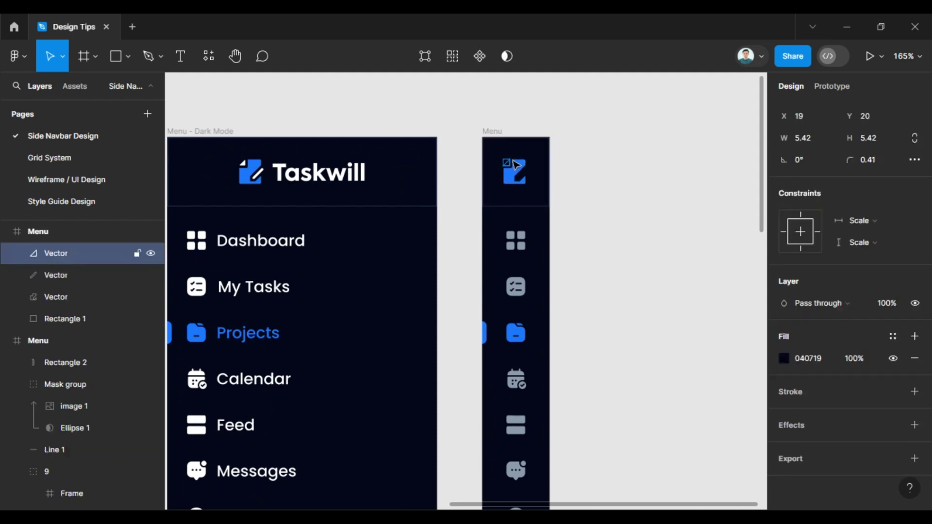
pyautogui.keyDown('shift'); pyautogui.click(524, 177); pyautogui.keyUp('shift')
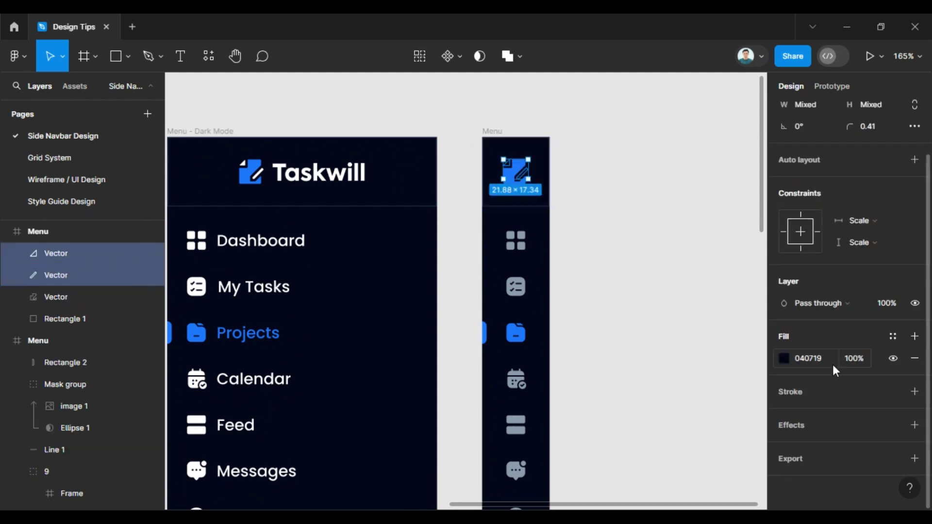
pyautogui.click(783, 358)
# Step: Make the logo shapes and the narrow dark menu's nav icons white (FFFFFF)
pyautogui.press('Escape')
pyautogui.scroll(-5, 602, 309)
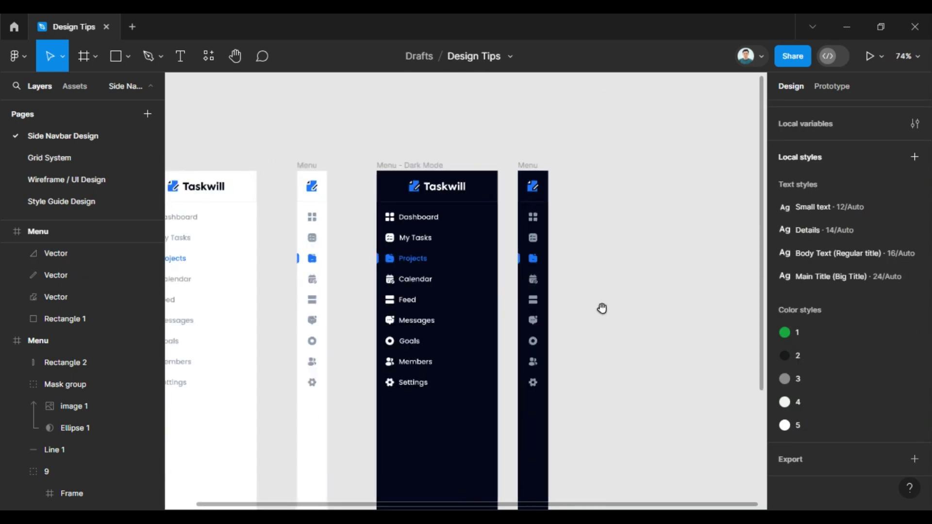
pyautogui.moveTo(602, 309); pyautogui.dragTo(580, 210)
pyautogui.click(518, 159)
pyautogui.moveTo(550, 117); pyautogui.dragTo(510, 326)
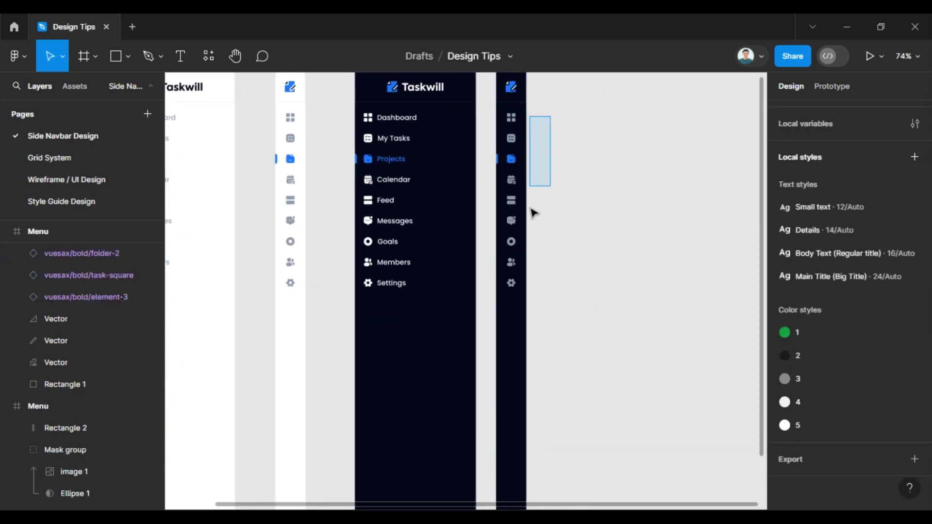
pyautogui.scroll(-3, 809, 428)
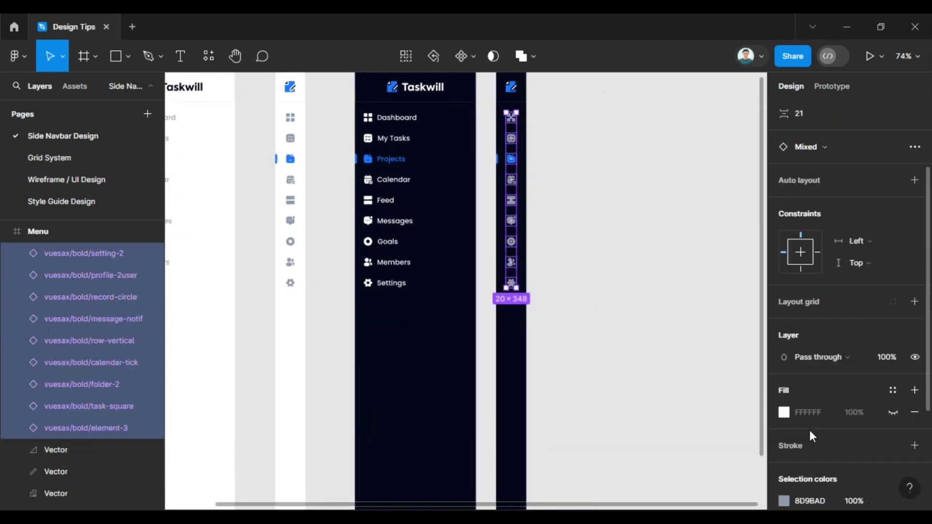
pyautogui.scroll(-2, 808, 428)
pyautogui.click(783, 436)
pyautogui.write('FFFFFF')
pyautogui.press('Return')
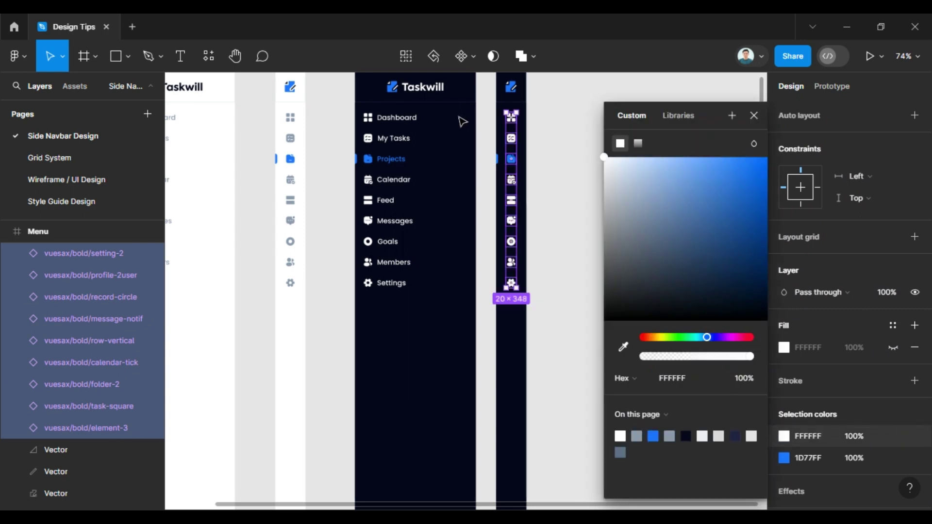
pyautogui.scroll(-2, 524, 165)
pyautogui.scroll(-1, 548, 172)
pyautogui.click(547, 173)
# Step: Turn the Help icon in the narrow dark menu white
pyautogui.scroll(-2, 597, 301)
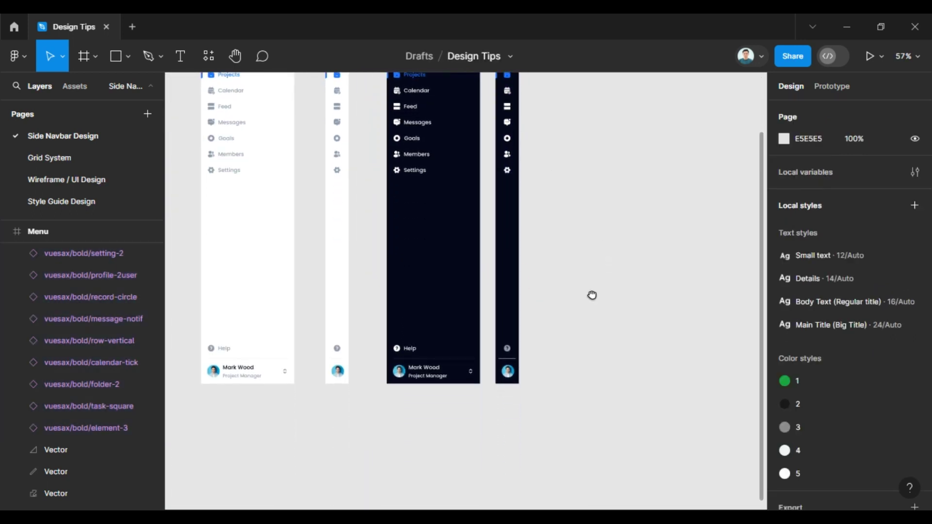
pyautogui.scroll(2, 548, 339)
pyautogui.scroll(4, 530, 292)
pyautogui.scroll(2, 530, 292)
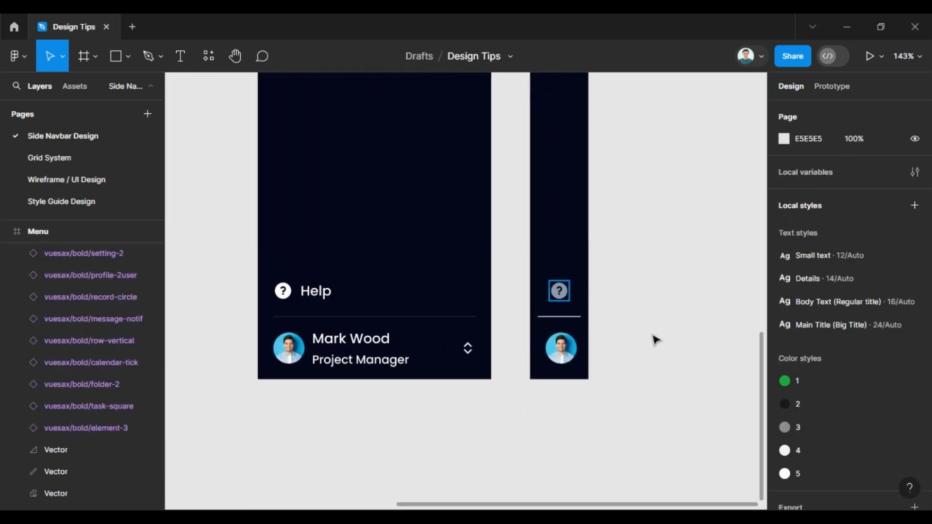
pyautogui.click(559, 291)
pyautogui.click(784, 392)
pyautogui.moveTo(630, 278); pyautogui.dragTo(441, 87)
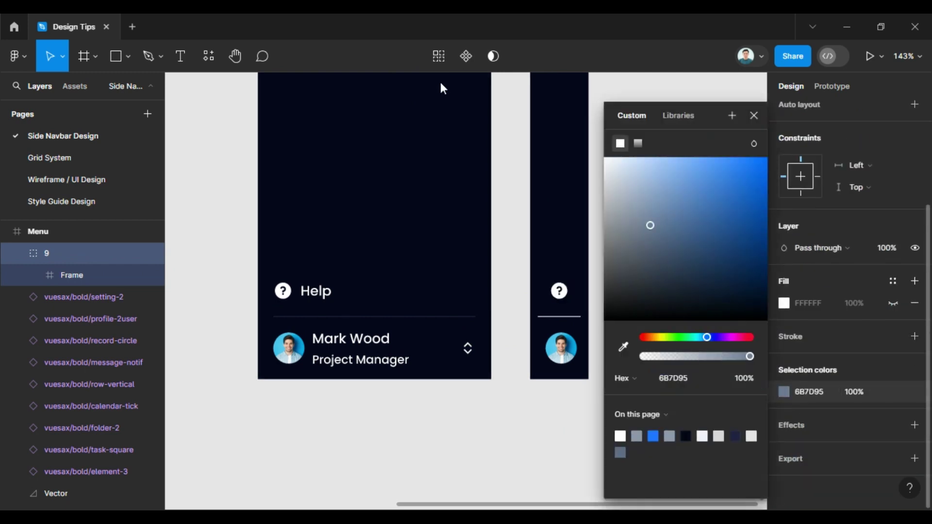
pyautogui.click(455, 321)
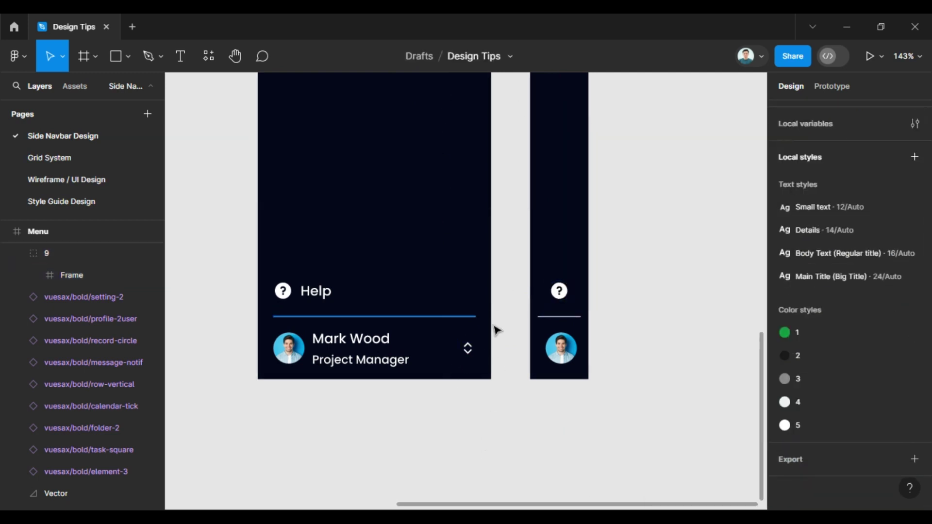
# Step: Stroke the narrow navbar's divider line with 1E2340
pyautogui.click(816, 349)
pyautogui.click(572, 317)
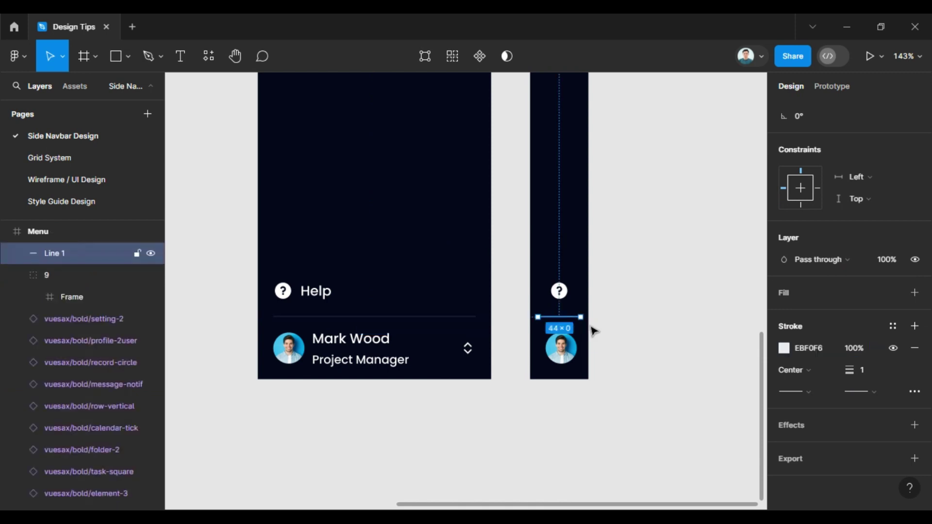
pyautogui.click(825, 350)
pyautogui.write('1E2340')
pyautogui.press('Return')
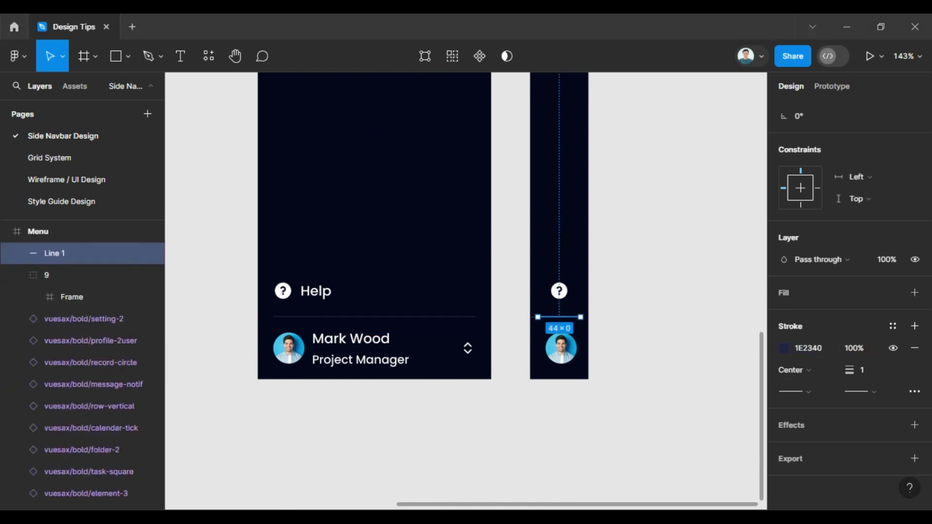
pyautogui.scroll(-5, 641, 234)
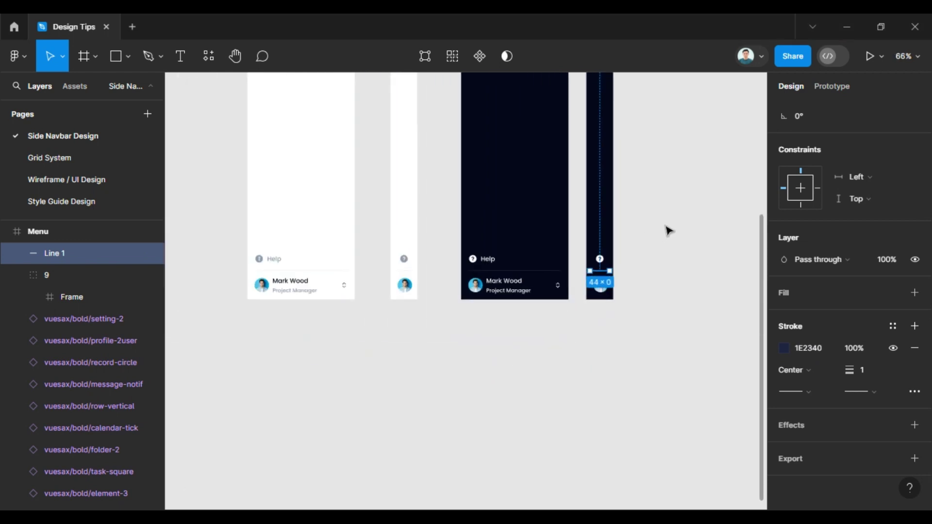
pyautogui.click(637, 183)
pyautogui.scroll(-3, 545, 194)
pyautogui.scroll(2, 465, 208)
pyautogui.moveTo(464, 208)
pyautogui.mouseDown()
pyautogui.moveTo(500, 183)
pyautogui.moveTo(376, 166)
pyautogui.mouseUp()
pyautogui.moveTo(306, 243)
pyautogui.mouseDown()
pyautogui.moveTo(375, 248)
pyautogui.moveTo(389, 221)
pyautogui.mouseUp()
pyautogui.scroll(1, 375, 248)
pyautogui.scroll(1, 373, 219)
pyautogui.scroll(1, 381, 243)
pyautogui.scroll(1, 385, 243)
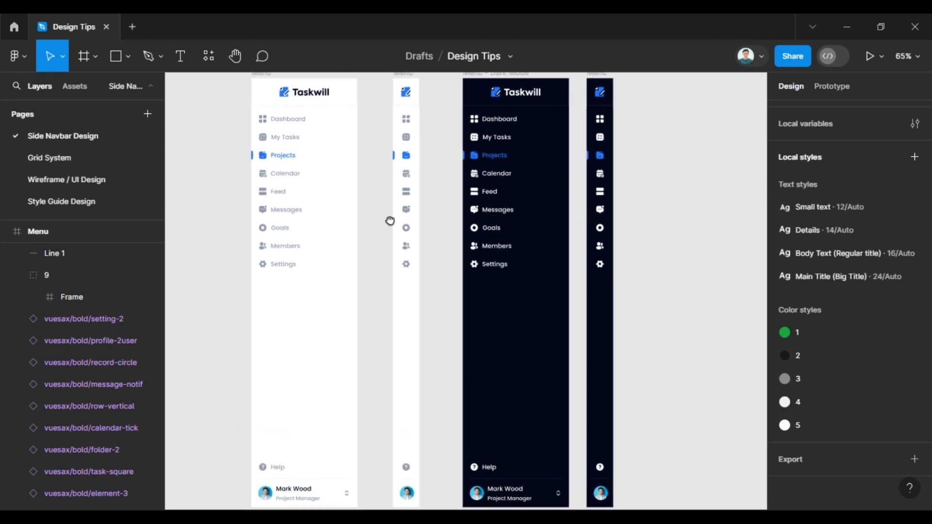
pyautogui.scroll(-2, 390, 219)
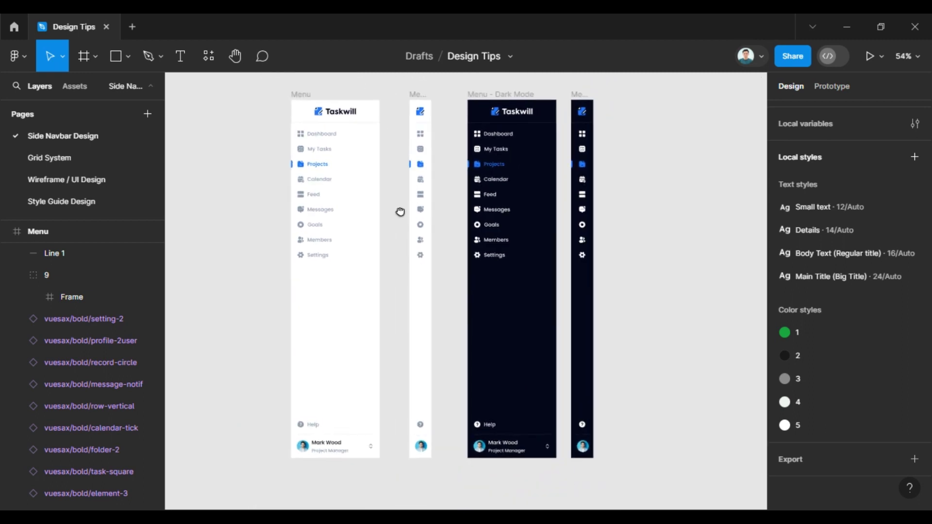
pyautogui.scroll(1, 384, 221)
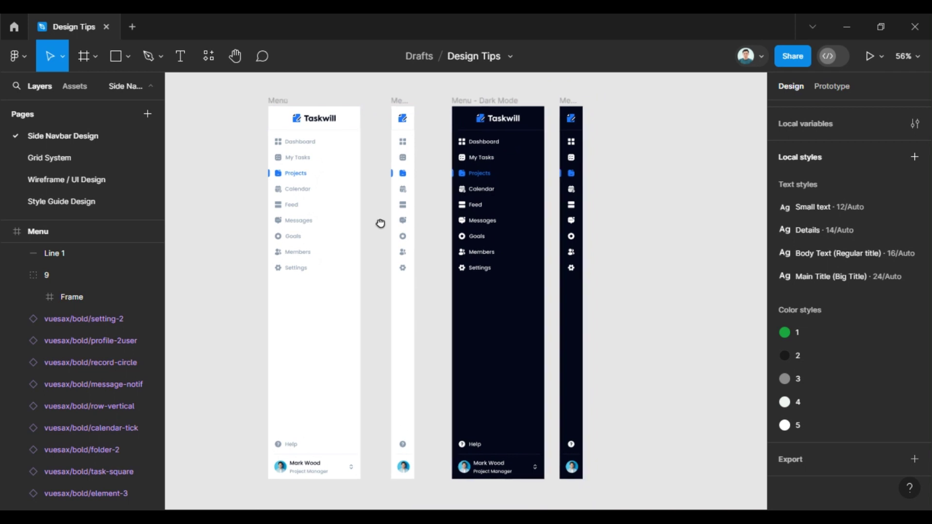
pyautogui.moveTo(223, 231); pyautogui.dragTo(210, 232)
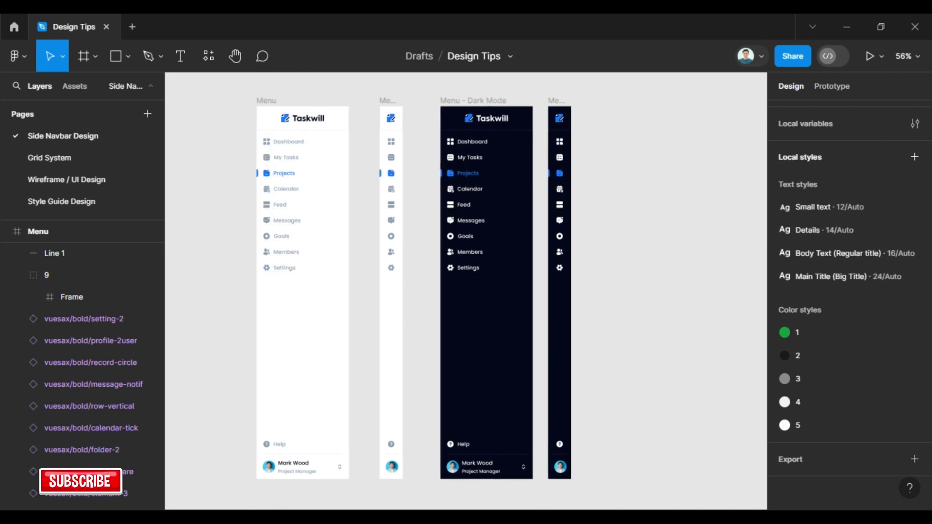
pyautogui.scroll(5, 582, 487)
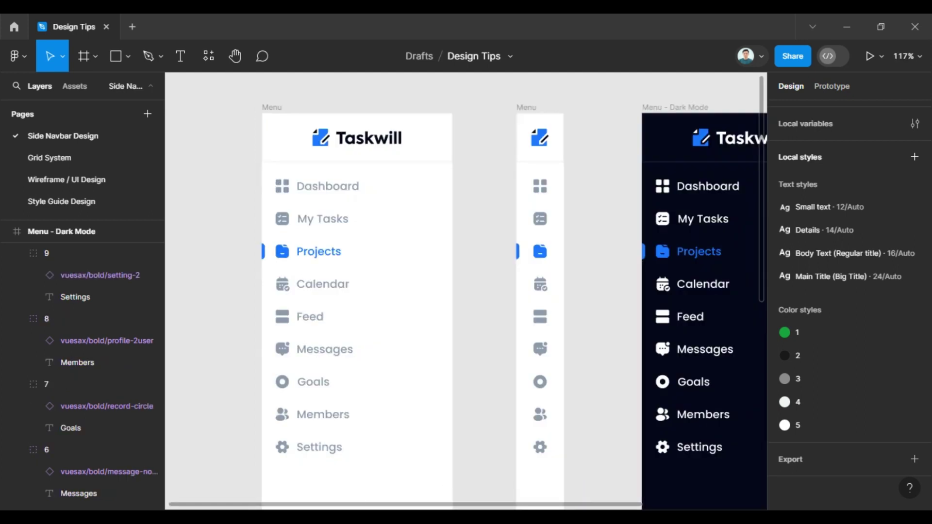
pyautogui.scroll(2, 303, 231)
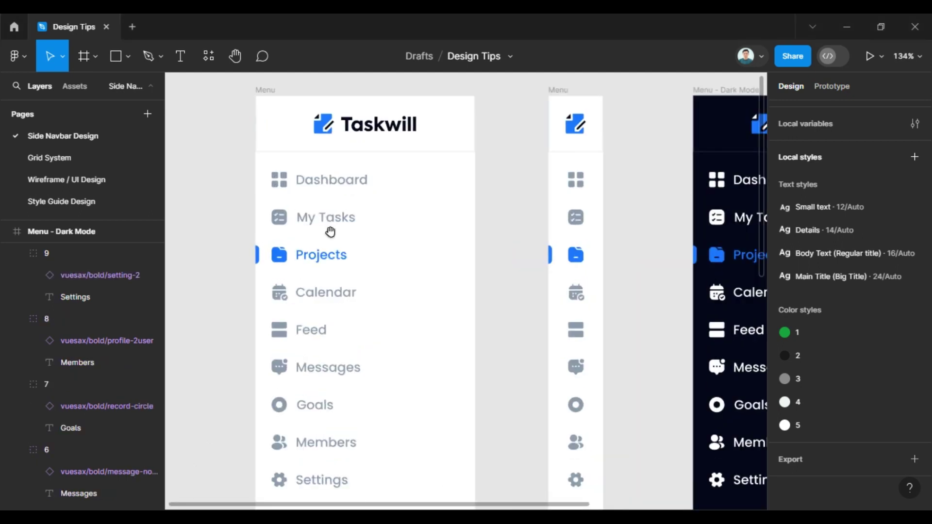
# Step: Add a '28' text beside Projects in Poppins Bold at size 12
pyautogui.press('t')
pyautogui.scroll(2, 396, 250)
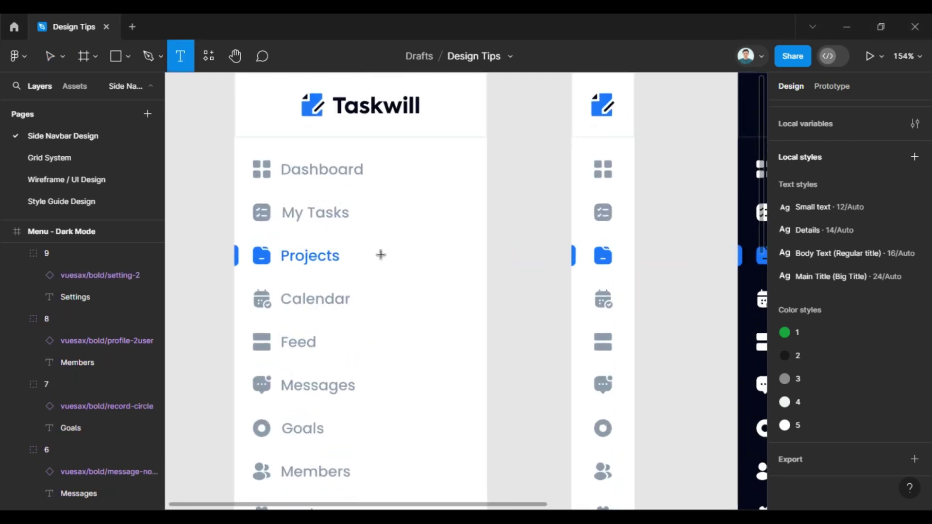
pyautogui.click(409, 244)
pyautogui.write('28')
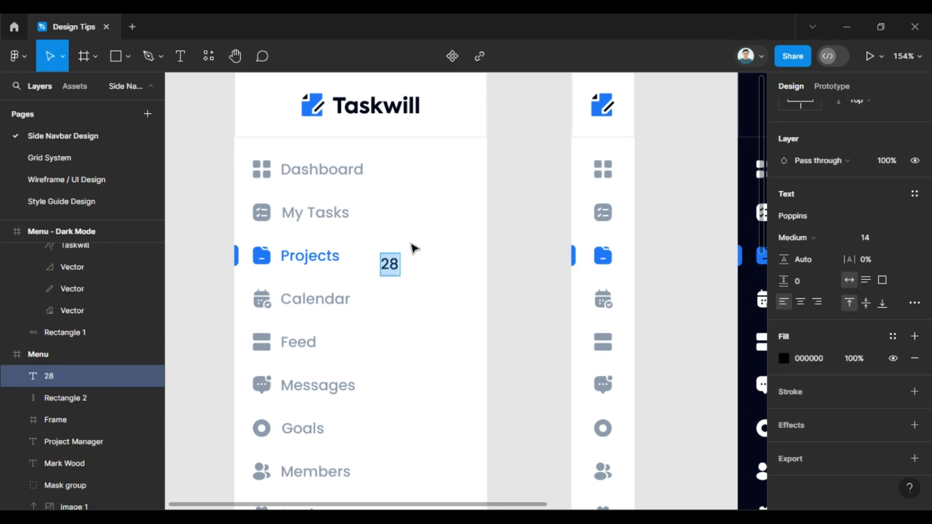
pyautogui.click(831, 228)
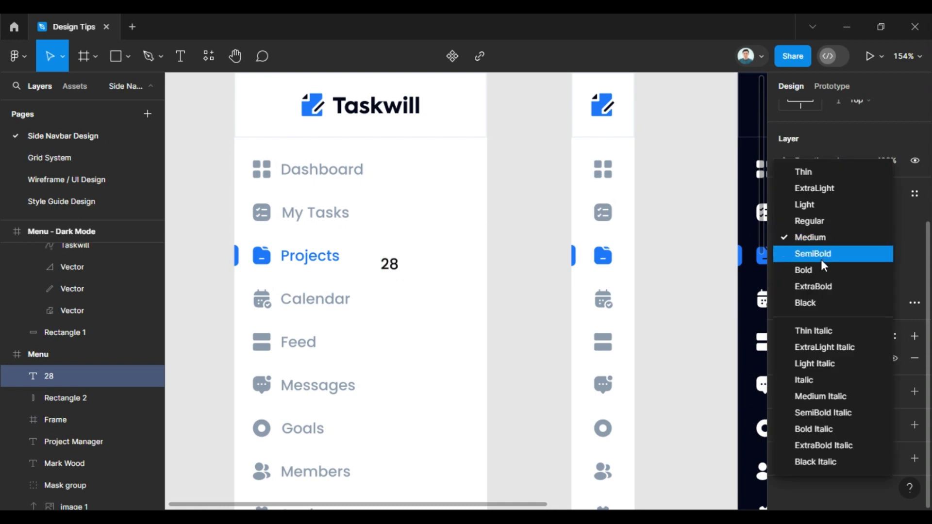
pyautogui.click(816, 272)
pyautogui.click(867, 232)
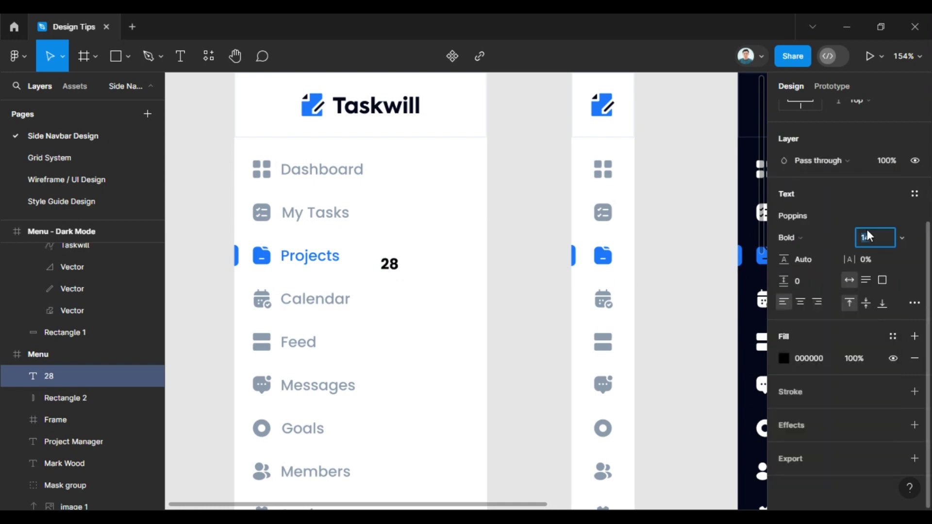
pyautogui.write('12')
pyautogui.press('Return')
# Step: Nudge the 28 into line and wrap it in an auto-layout frame with vertical padding 4
pyautogui.press('Escape')
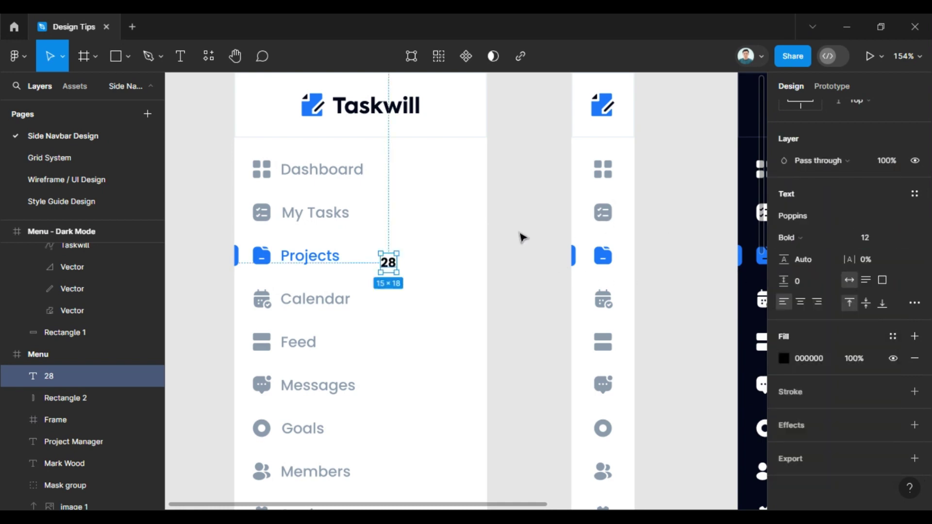
pyautogui.press('Up')
pyautogui.press('Up')
pyautogui.press('Up')
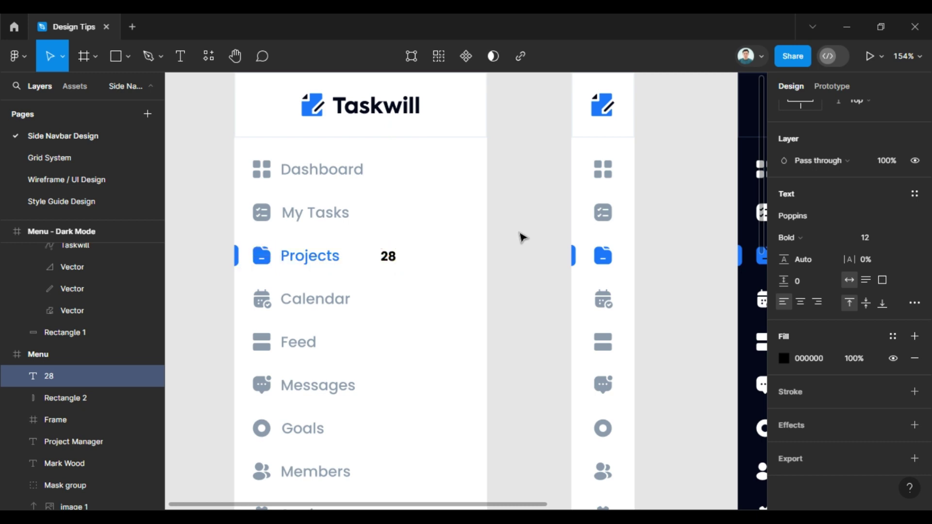
pyautogui.hotkey('shift', 'a')
pyautogui.scroll(3, 416, 246)
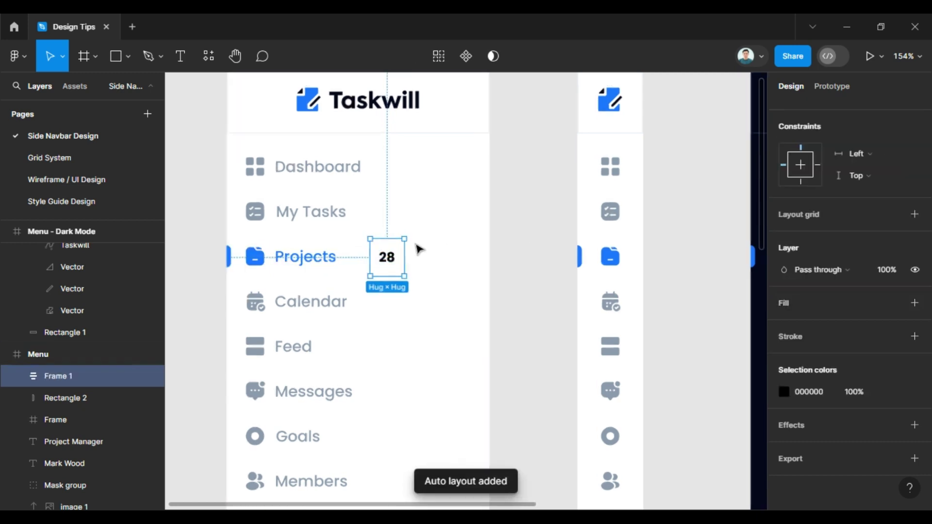
pyautogui.scroll(5, 831, 306)
pyautogui.write('4')
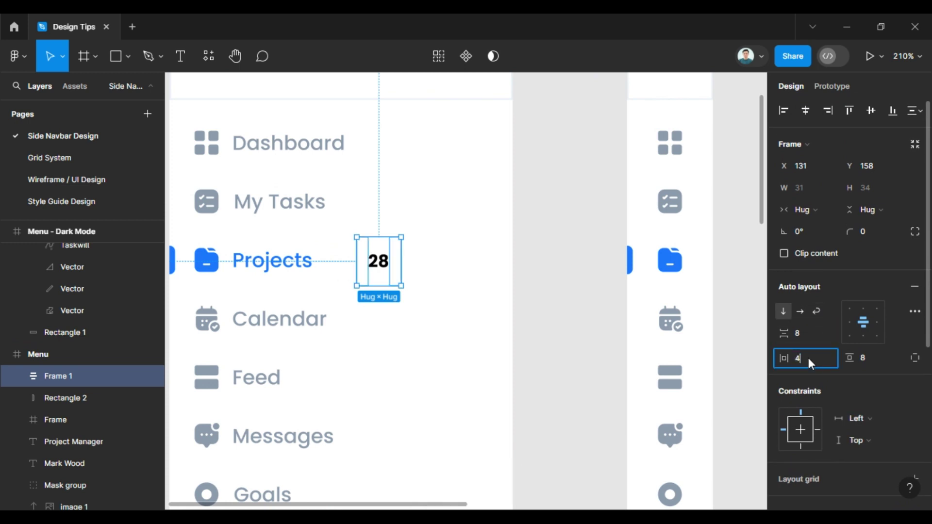
pyautogui.press('Tab')
pyautogui.write('4')
pyautogui.press('Return')
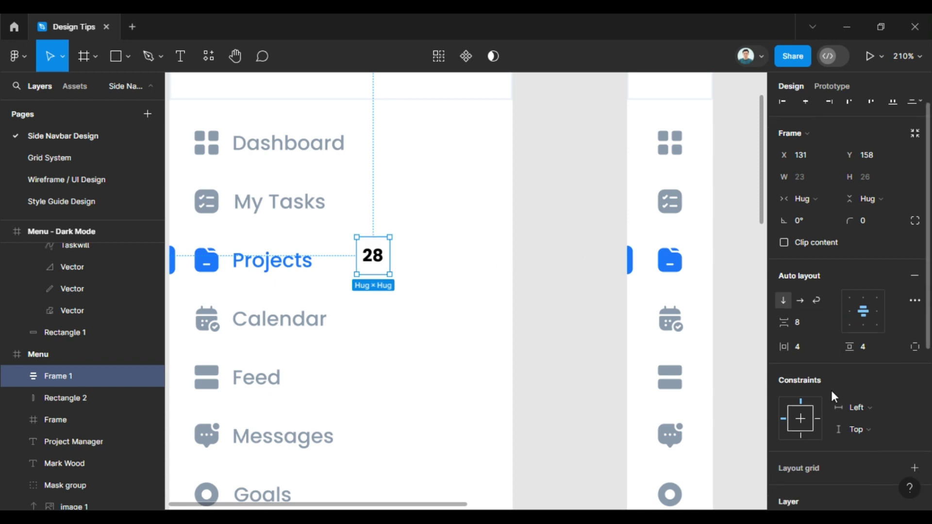
# Step: Give the badge frame a pink F071DC fill
pyautogui.scroll(-5, 825, 383)
pyautogui.click(785, 310)
pyautogui.click(794, 324)
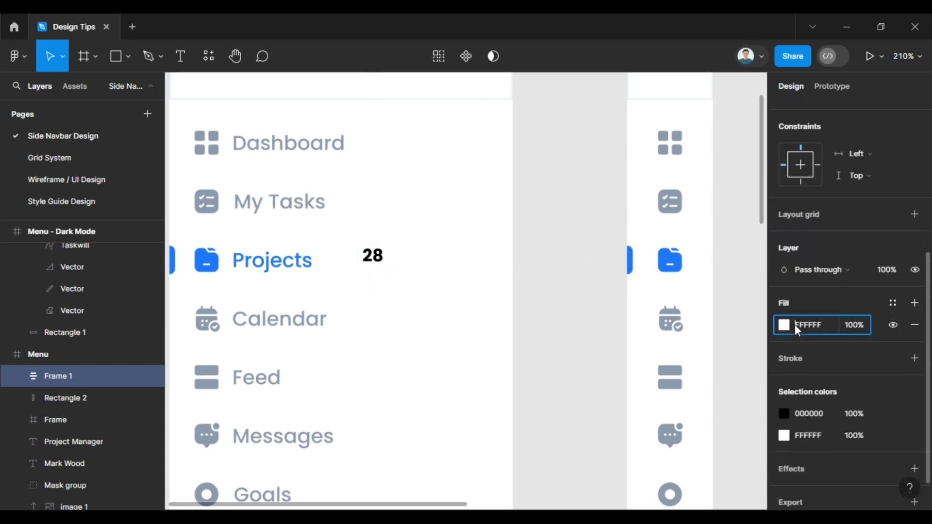
pyautogui.write('F071DC')
pyautogui.press('Return')
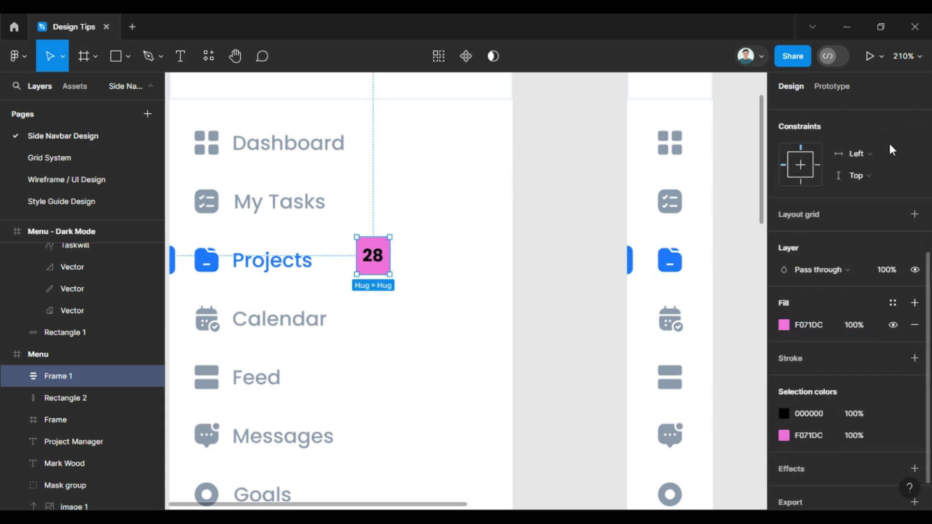
# Step: Round the badge corners to a radius of 4
pyautogui.scroll(4, 870, 176)
pyautogui.scroll(2, 871, 195)
pyautogui.click(870, 232)
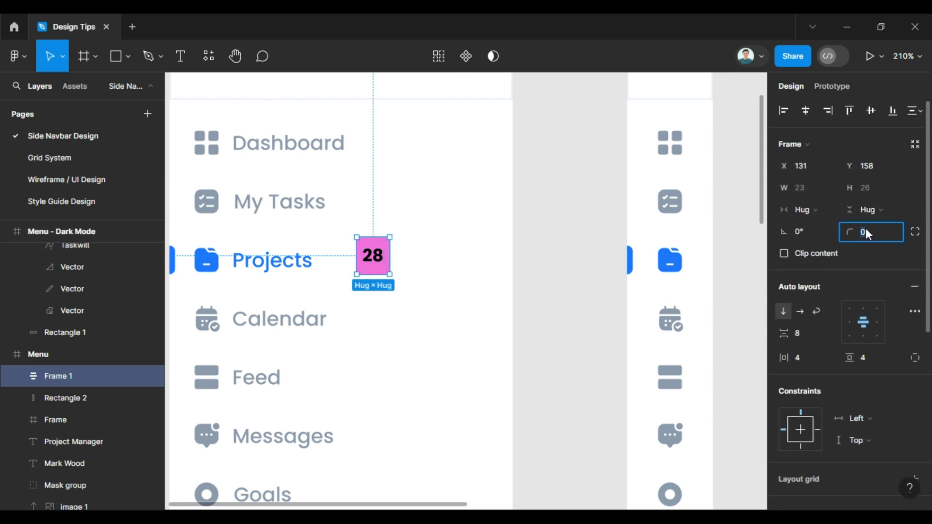
pyautogui.write('8')
pyautogui.press('Return')
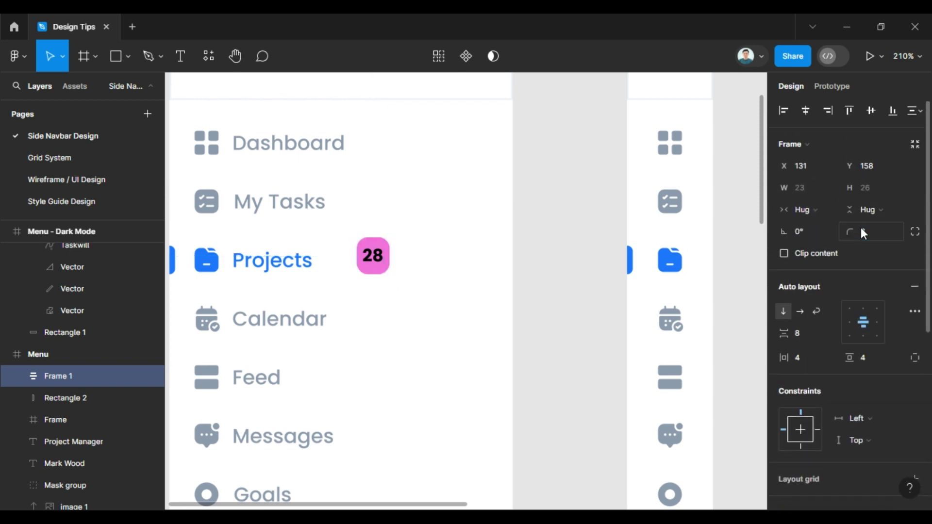
pyautogui.click(864, 226)
pyautogui.write('4')
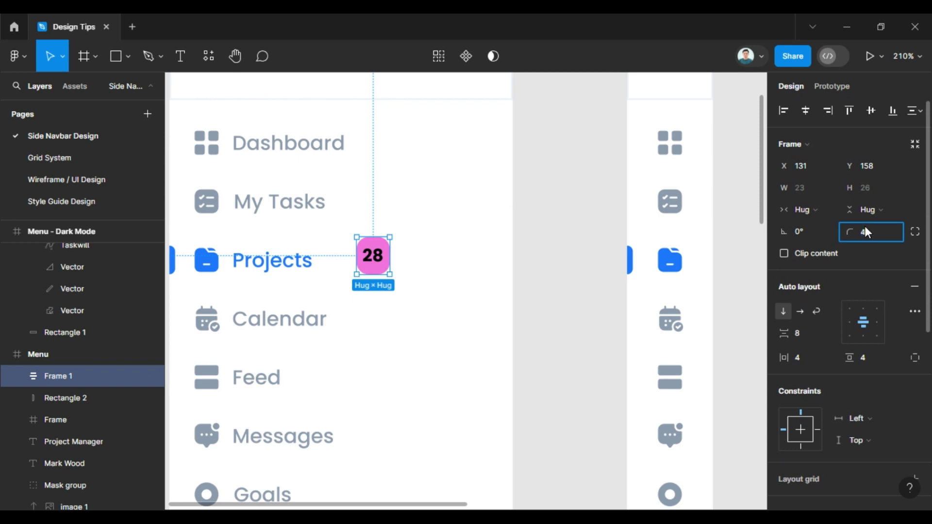
# Step: Make the 28 text SemiBold white and give the badge horizontal padding of 6
pyautogui.doubleClick(381, 262)
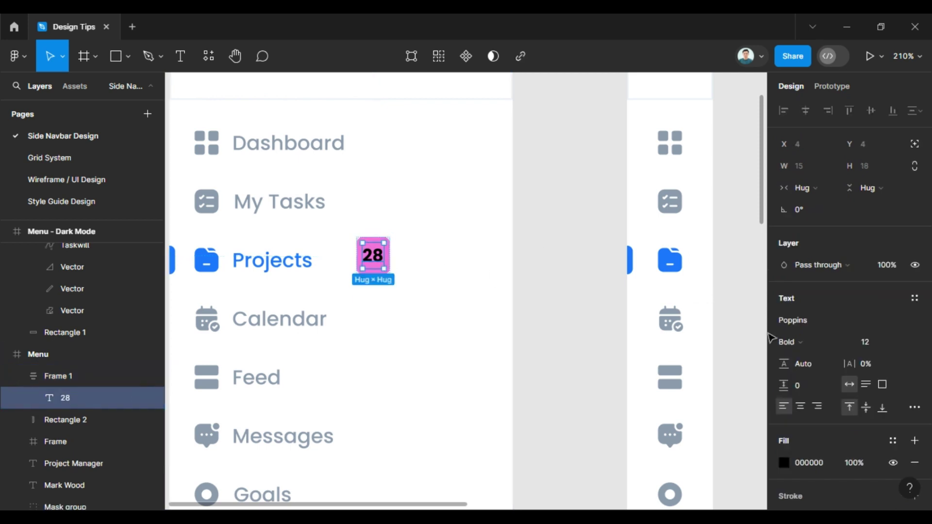
pyautogui.click(789, 342)
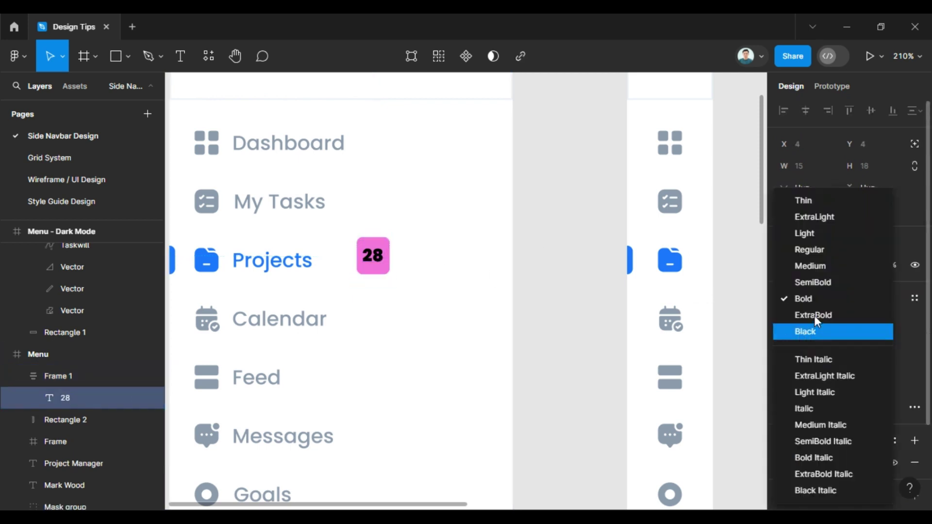
pyautogui.click(813, 282)
pyautogui.click(782, 462)
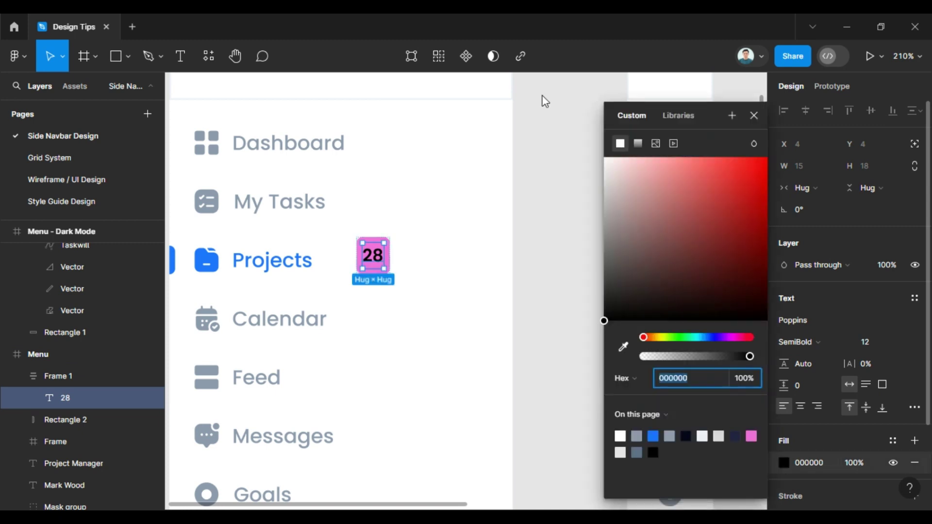
pyautogui.write('FFFFFF')
pyautogui.press('Return')
pyautogui.click(852, 226)
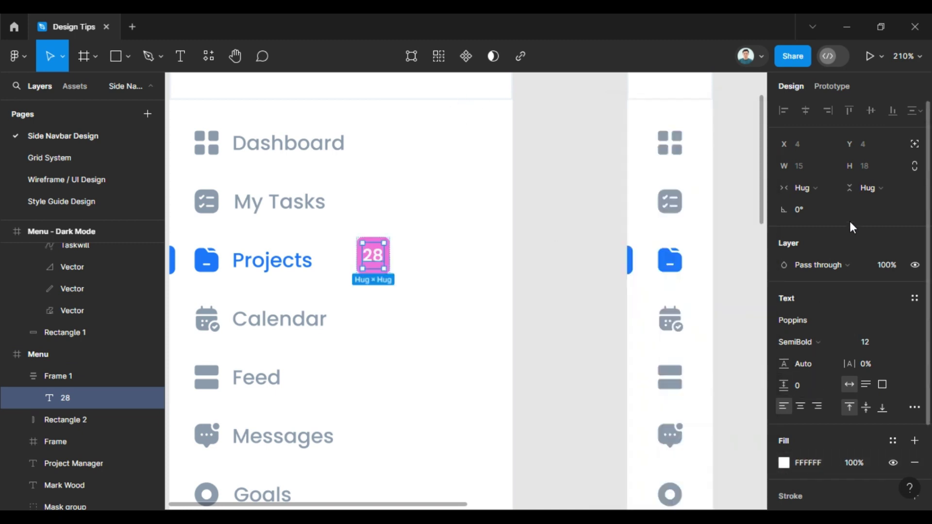
pyautogui.hotkey('shift', 'Return')
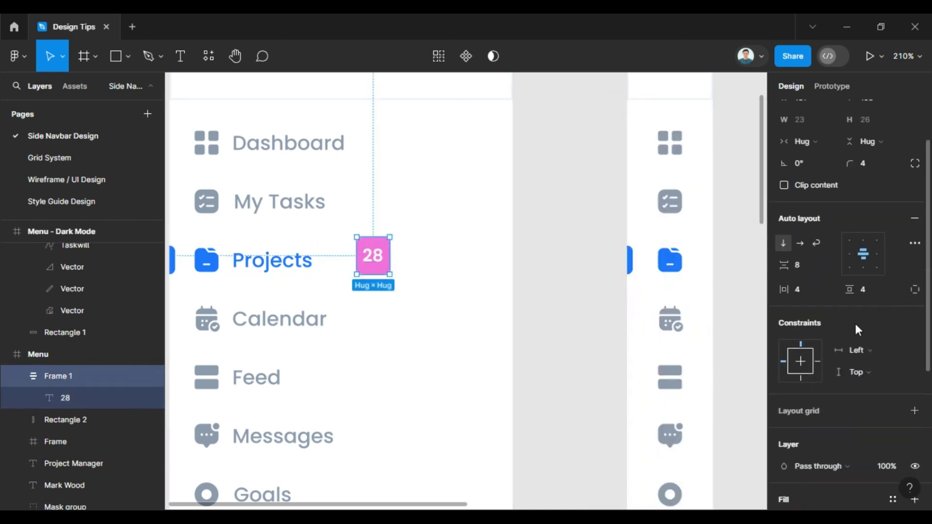
pyautogui.write('6')
pyautogui.press('Return')
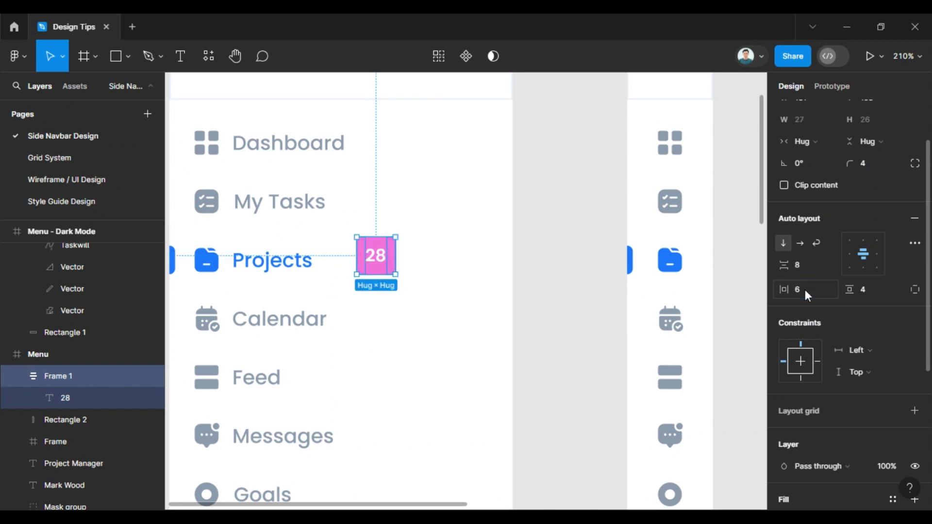
# Step: Position the pink 28 badge at the right of Projects, centred on the row
pyautogui.click(402, 270)
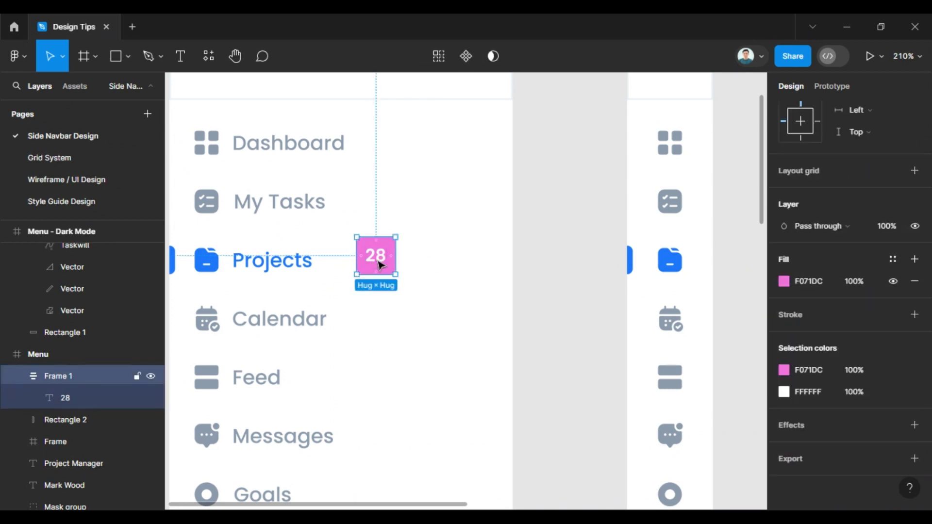
pyautogui.moveTo(375, 266); pyautogui.dragTo(381, 265)
pyautogui.hotkey('shift', 'Right')
pyautogui.hotkey('shift', 'Right')
pyautogui.hotkey('shift', 'Right')
pyautogui.hotkey('shift', 'Right')
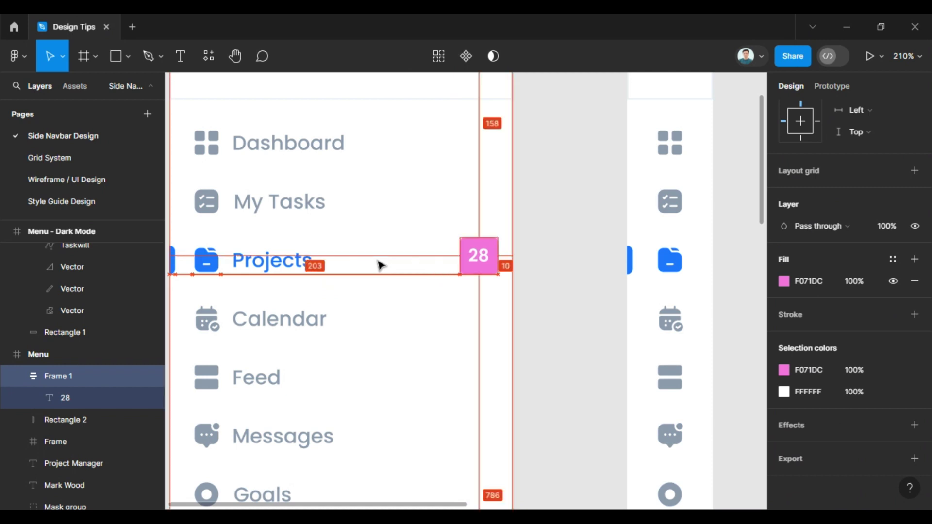
pyautogui.press('Left')
pyautogui.press('Left')
pyautogui.press('Left')
pyautogui.press('Down')
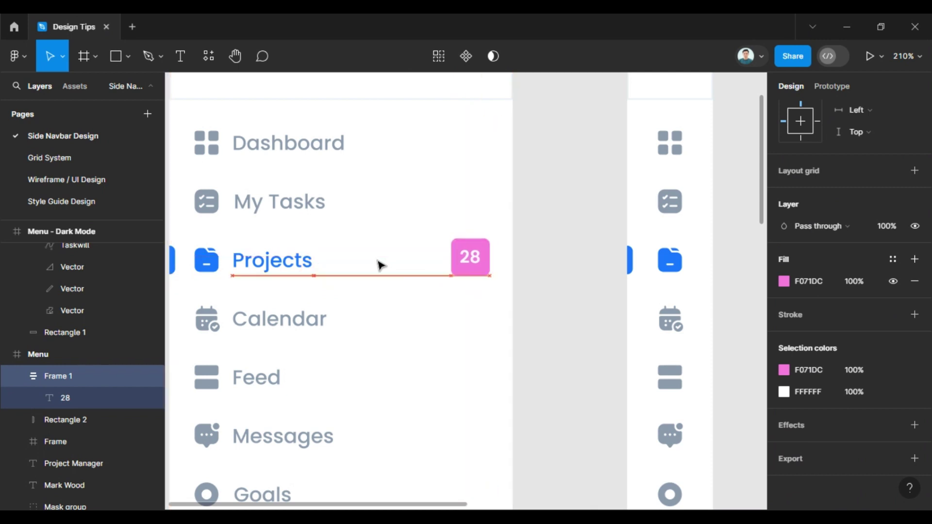
pyautogui.press('Down')
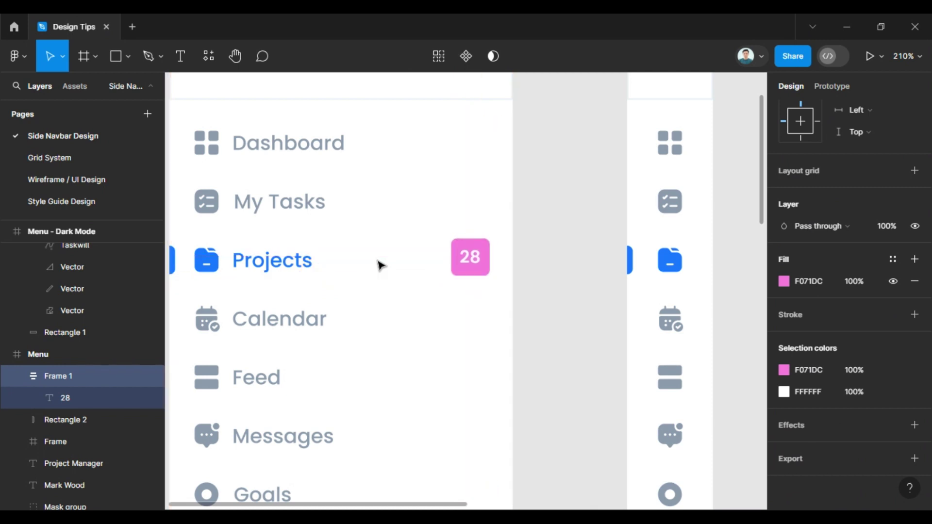
pyautogui.press('Down')
pyautogui.press('Down')
pyautogui.press('Down')
# Step: Duplicate the 28 badge down to the Messages row
pyautogui.scroll(-2, 377, 265)
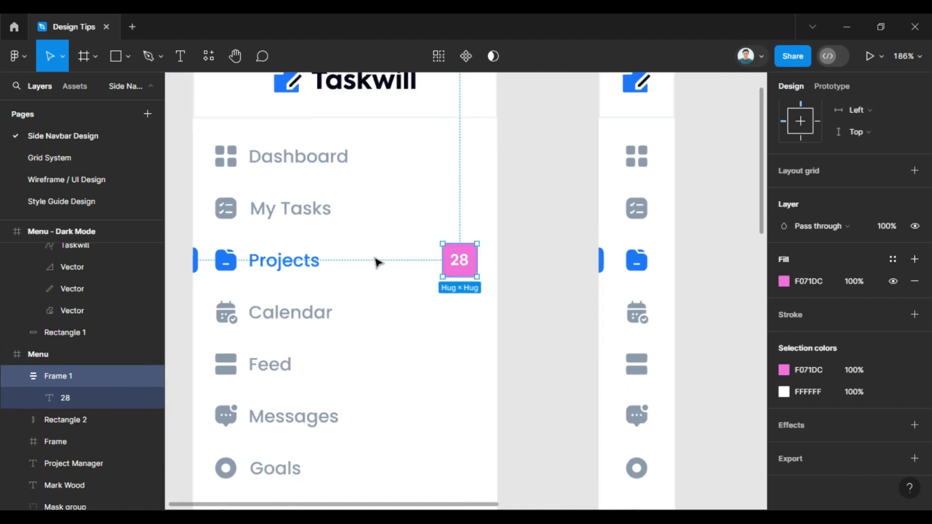
pyautogui.hotkey('ctrl', 'd')
pyautogui.hotkey('shift', 'Down')
pyautogui.hotkey('shift', 'Down')
pyautogui.hotkey('shift', 'Down')
pyautogui.hotkey('shift', 'Down')
pyautogui.hotkey('shift', 'Down')
pyautogui.hotkey('shift', 'Down')
pyautogui.hotkey('shift', 'Down')
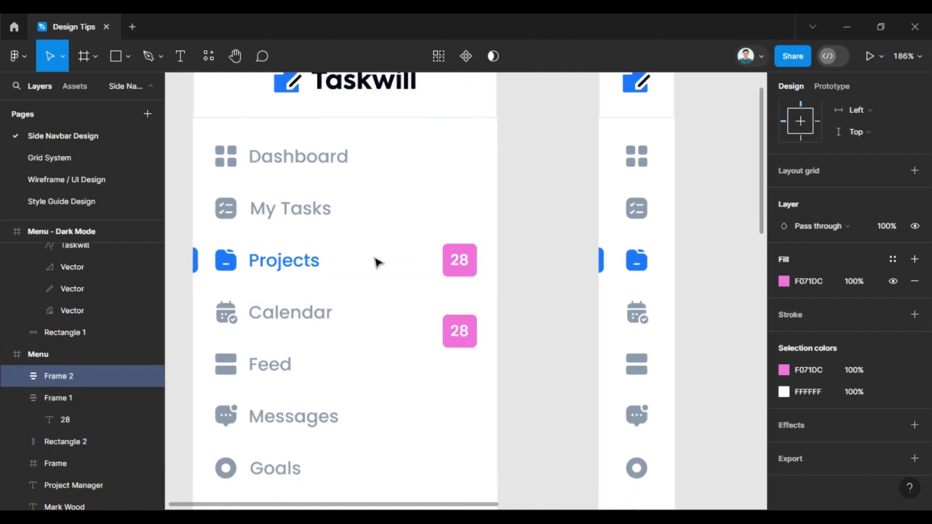
pyautogui.hotkey('shift', 'Down')
pyautogui.hotkey('shift', 'Down')
pyautogui.hotkey('shift', 'Down')
pyautogui.hotkey('shift', 'Down')
pyautogui.hotkey('shift', 'Down')
pyautogui.hotkey('shift', 'Down')
pyautogui.hotkey('shift', 'Down')
pyautogui.hotkey('shift', 'Down')
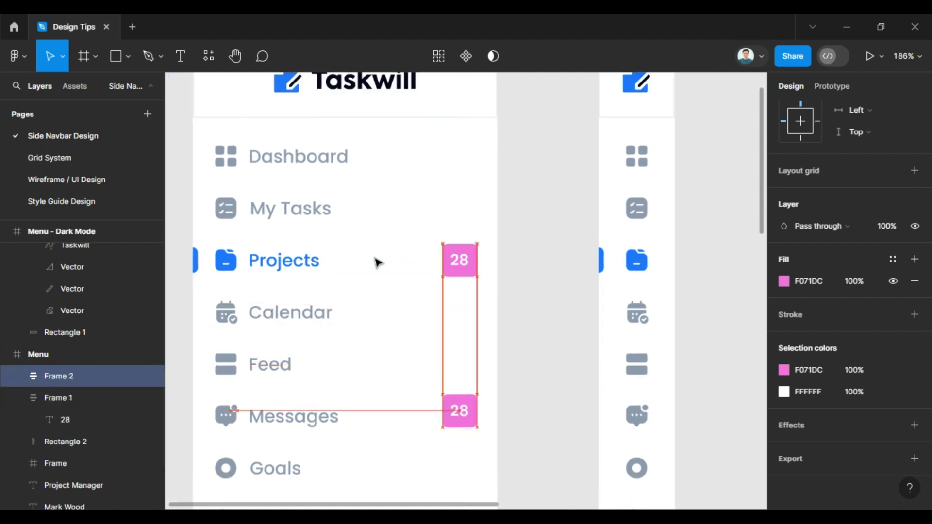
pyautogui.press('Down')
pyautogui.press('Down')
pyautogui.press('Down')
pyautogui.press('Down')
pyautogui.press('Down')
pyautogui.press('Escape')
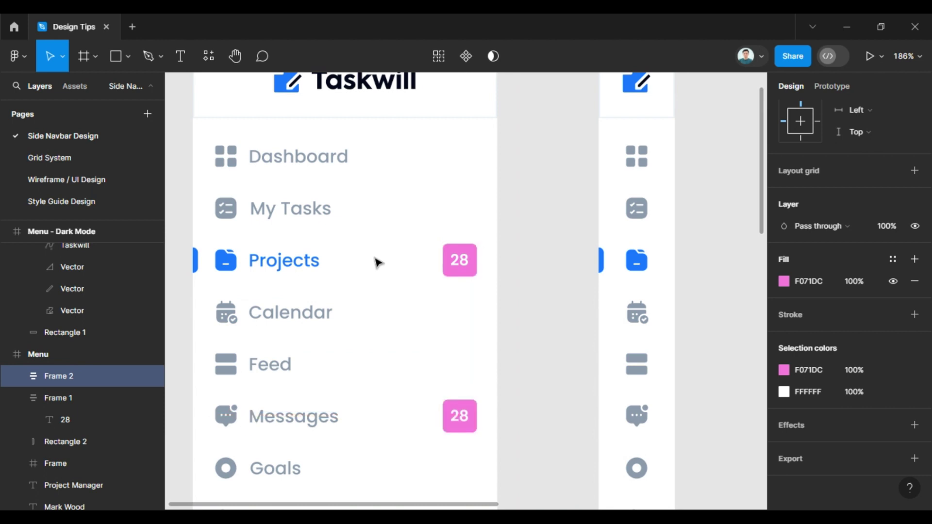
pyautogui.scroll(-3, 378, 262)
# Step: Change the Messages badge to read 15 with a purple 9560ED fill
pyautogui.doubleClick(461, 281)
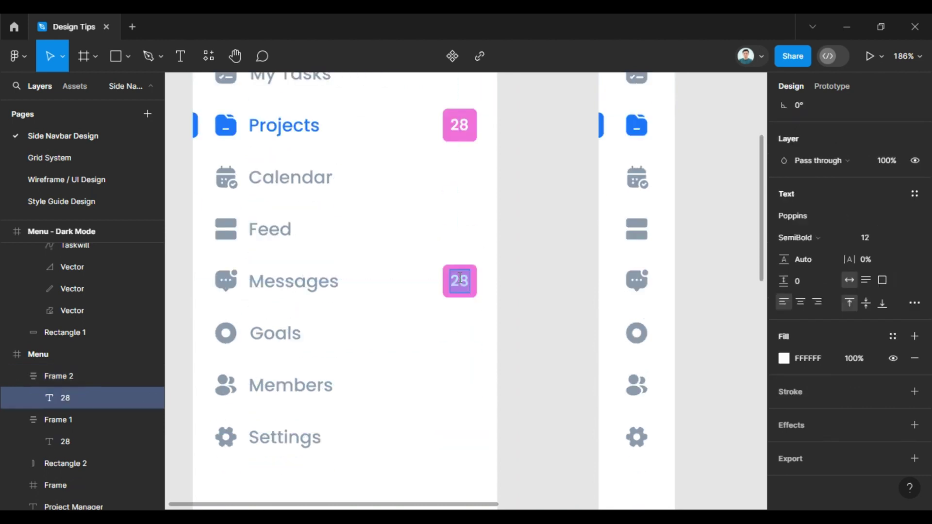
pyautogui.press('BackSpace')
pyautogui.write('15')
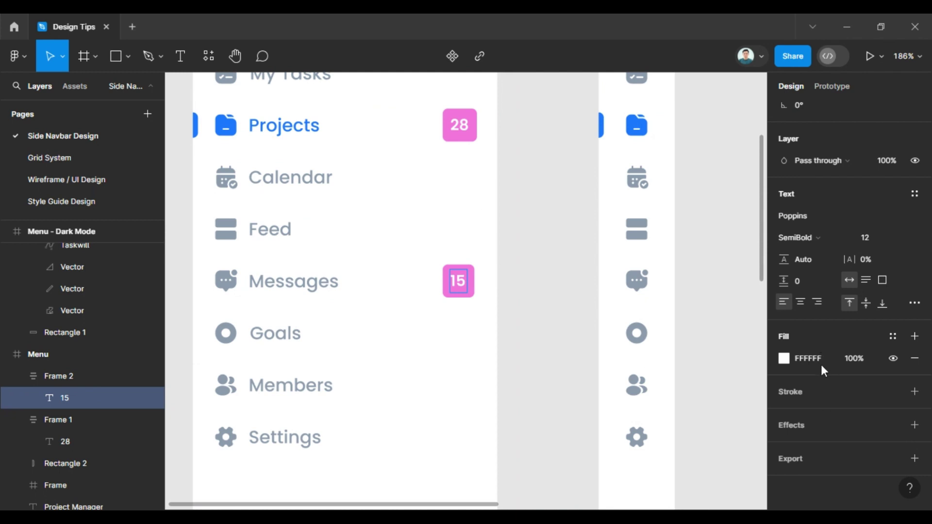
pyautogui.press('Escape')
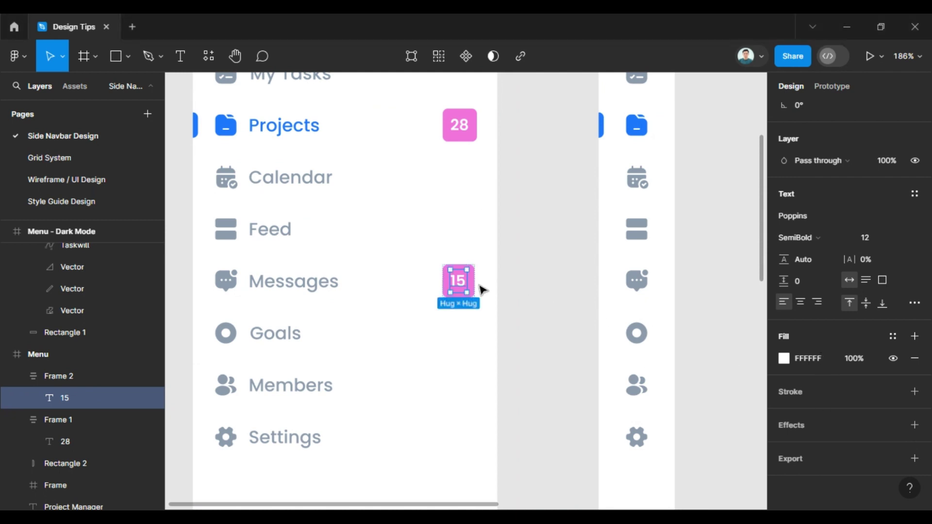
pyautogui.press('Escape')
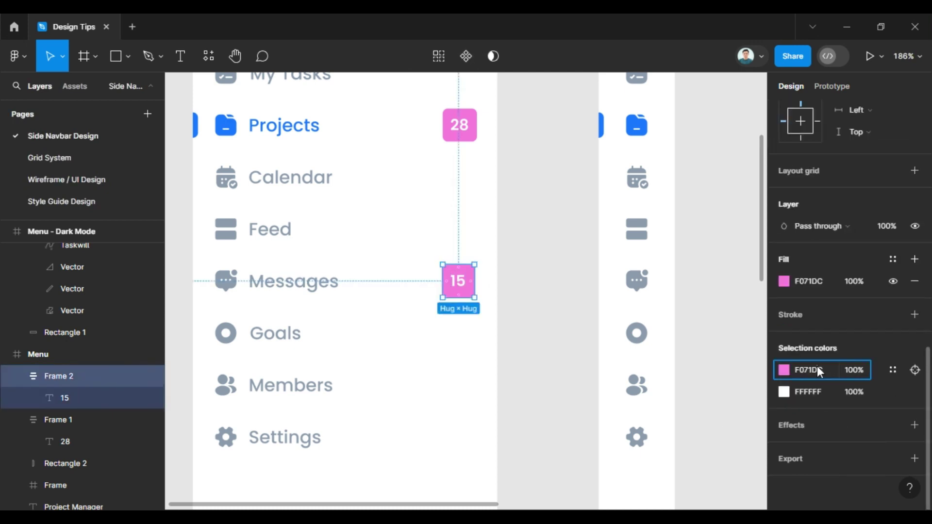
pyautogui.click(817, 369)
pyautogui.write('9560ED')
pyautogui.press('Return')
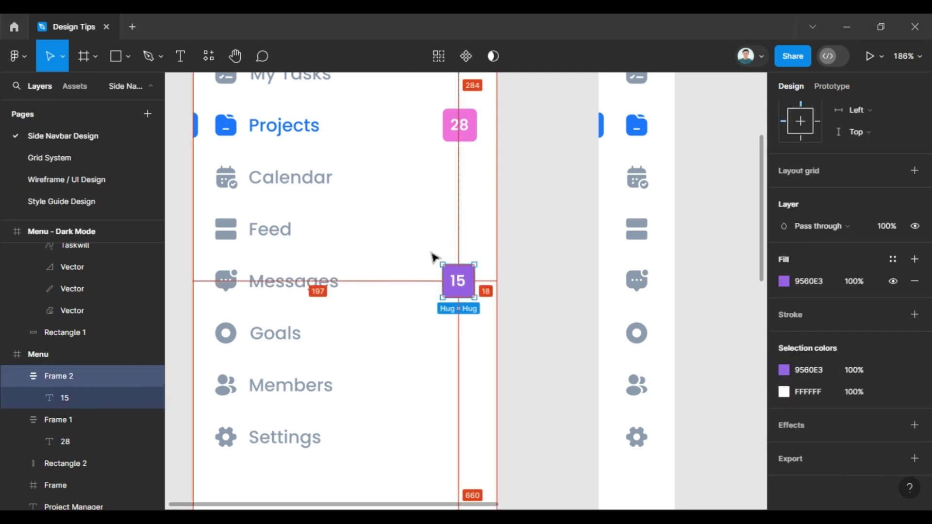
# Step: Duplicate the purple 15 badge down to the Members row
pyautogui.click(551, 283)
pyautogui.click(462, 285)
pyautogui.hotkey('ctrl', 'd')
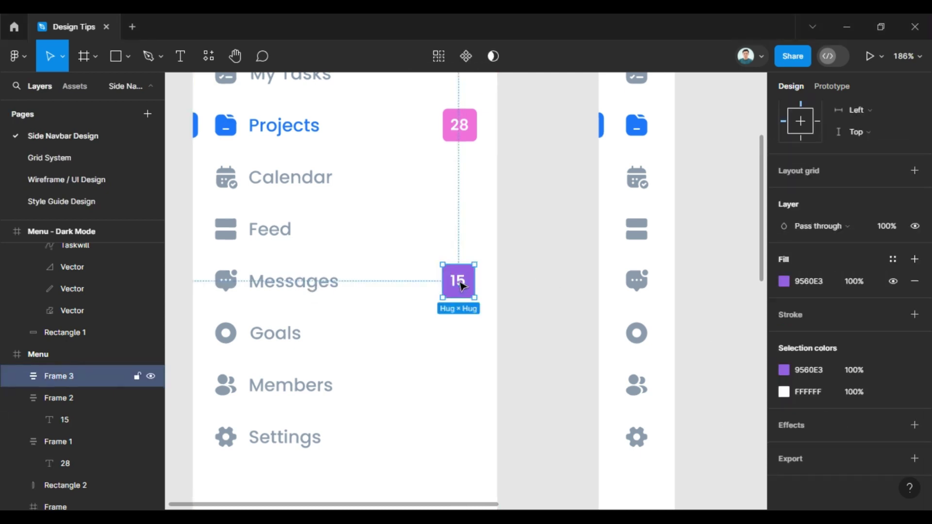
pyautogui.hotkey('shift', 'Down')
pyautogui.hotkey('shift', 'Down')
pyautogui.hotkey('shift', 'Down')
pyautogui.hotkey('shift', 'Down')
pyautogui.hotkey('shift', 'Down')
pyautogui.hotkey('shift', 'Down')
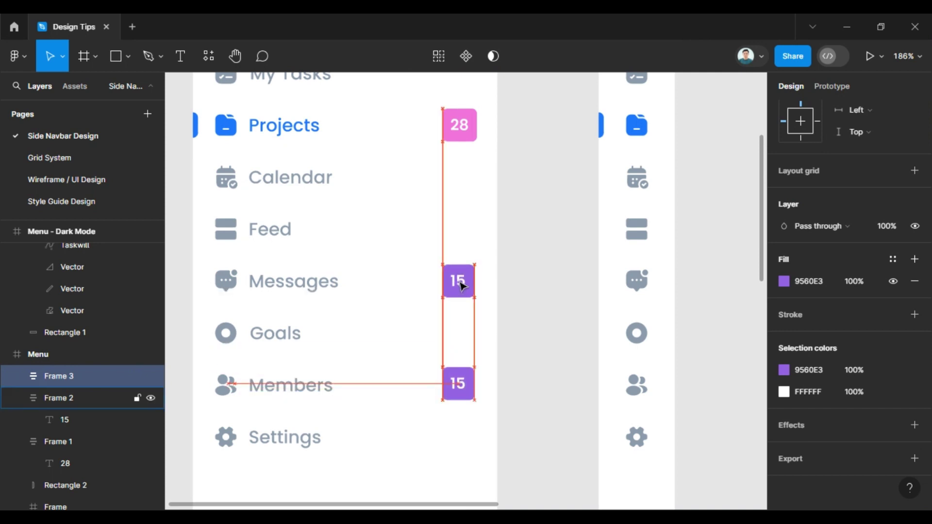
pyautogui.click(486, 367)
# Step: Make the Members badge read 150, align it right, and fill it green 8BC48A
pyautogui.doubleClick(459, 388)
pyautogui.write('0')
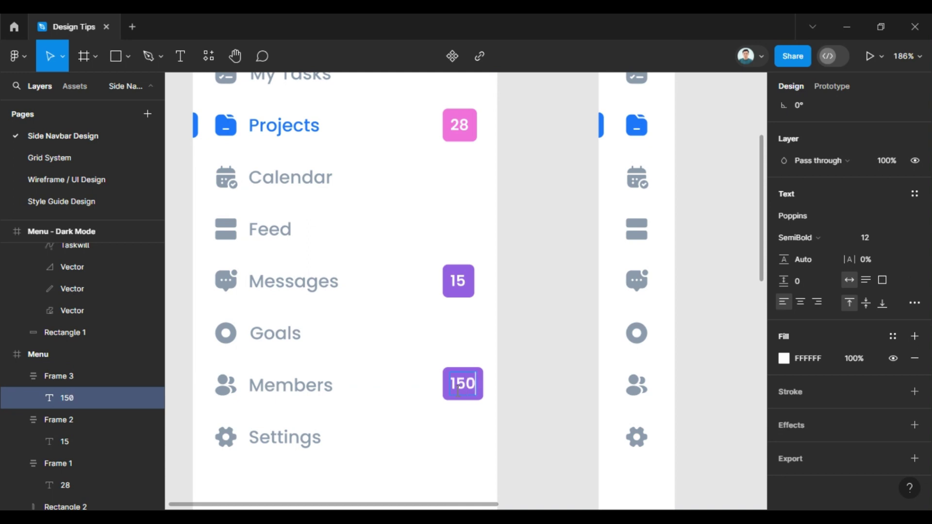
pyautogui.press('Escape')
pyautogui.press('Escape')
pyautogui.moveTo(455, 380); pyautogui.dragTo(413, 367)
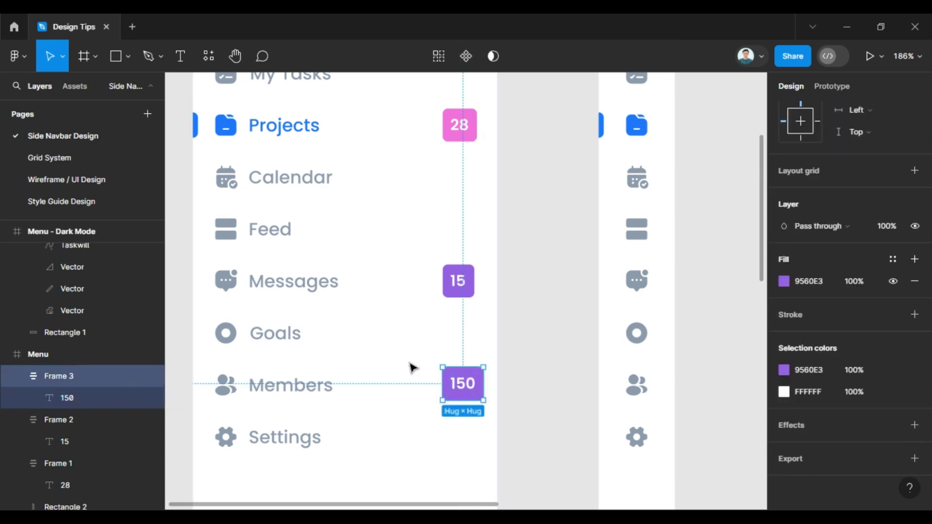
pyautogui.press('Right')
pyautogui.press('Right')
pyautogui.press('Right')
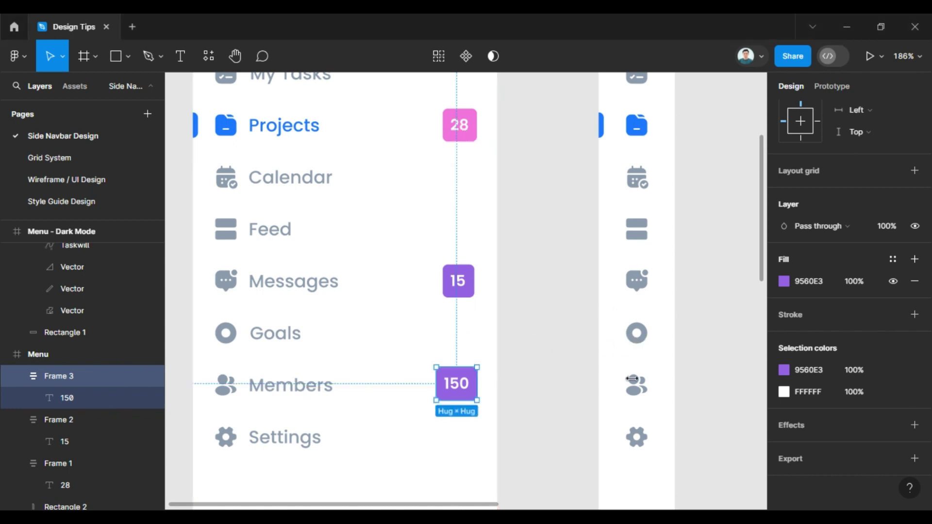
pyautogui.click(820, 370)
pyautogui.write('8BC48A')
pyautogui.press('Return')
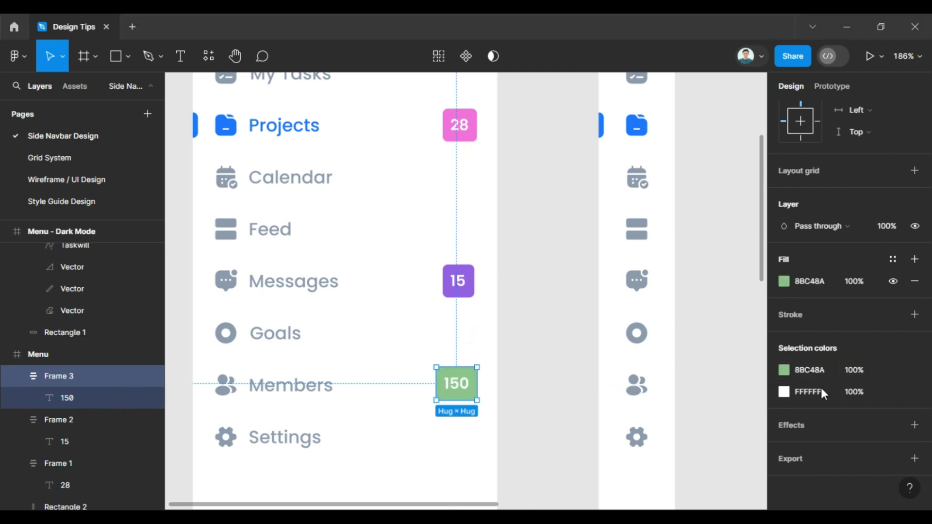
pyautogui.scroll(-2, 486, 340)
# Step: Select the 28, 15 and 150 badges in the light navbar
pyautogui.click(544, 292)
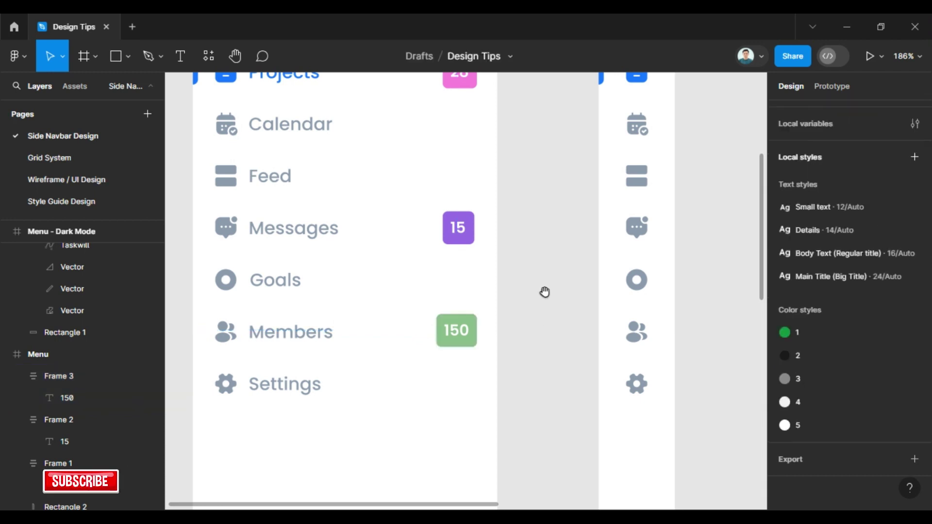
pyautogui.scroll(1, 545, 291)
pyautogui.keyDown('ctrl'); pyautogui.scroll(-1, 541, 301); pyautogui.keyUp('ctrl')
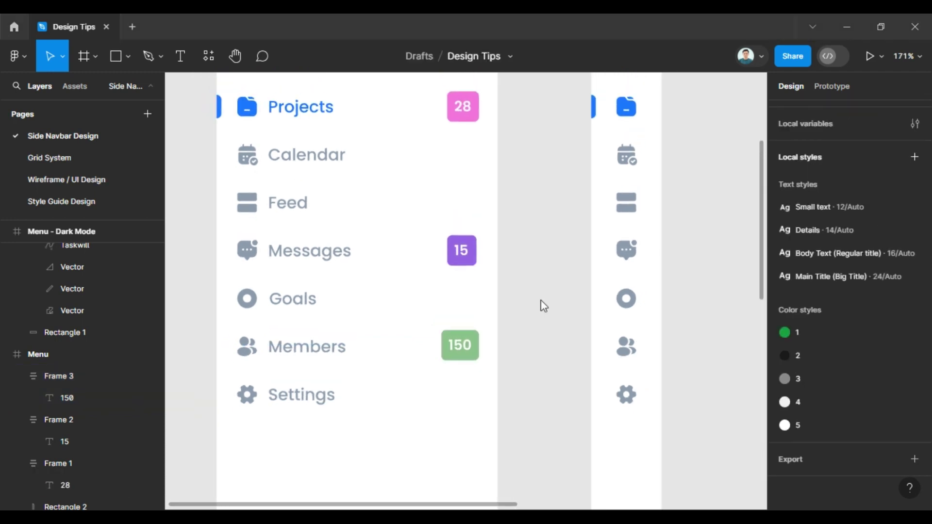
pyautogui.keyDown('ctrl'); pyautogui.scroll(-5, 543, 305); pyautogui.keyUp('ctrl')
pyautogui.keyDown('ctrl'); pyautogui.scroll(-2, 410, 215); pyautogui.keyUp('ctrl')
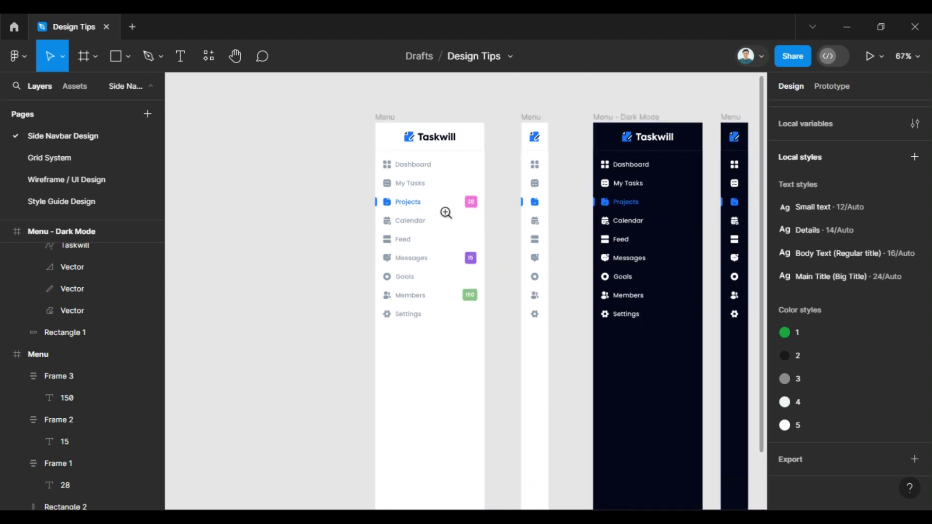
pyautogui.keyDown('ctrl'); pyautogui.scroll(2, 466, 212); pyautogui.keyUp('ctrl')
pyautogui.click(479, 270)
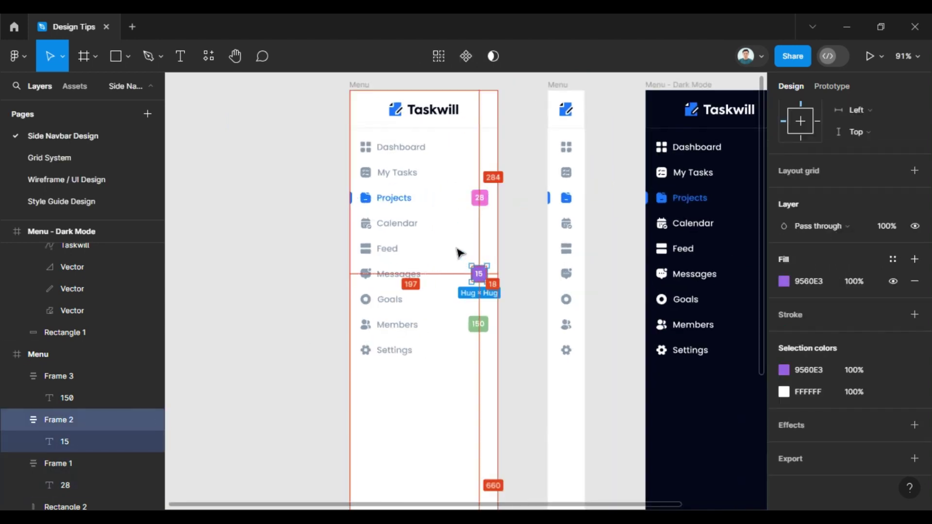
pyautogui.keyDown('shift'); pyautogui.click(480, 199); pyautogui.keyUp('shift')
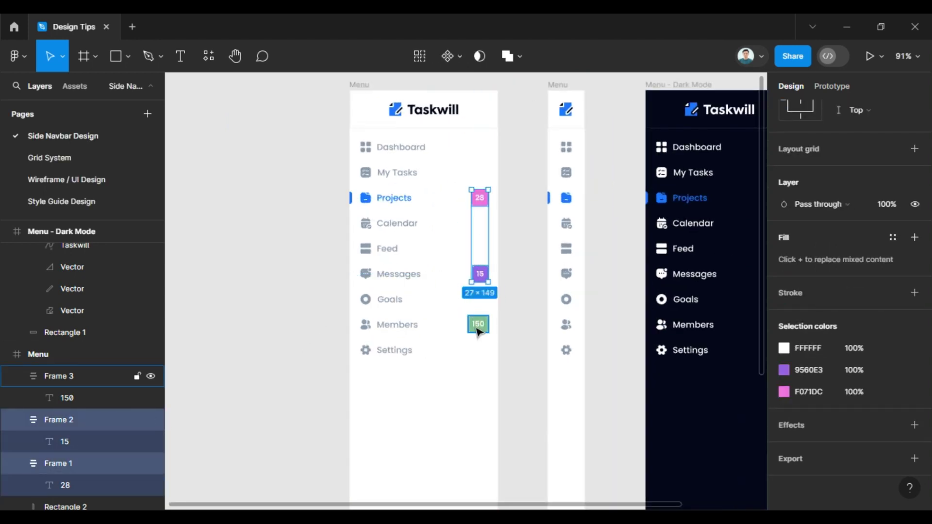
pyautogui.keyDown('shift'); pyautogui.click(478, 323); pyautogui.keyUp('shift')
# Step: Paste the three badges into the Menu - Dark Mode frame
pyautogui.click(300, 247)
pyautogui.hscroll(4, 510, 176)
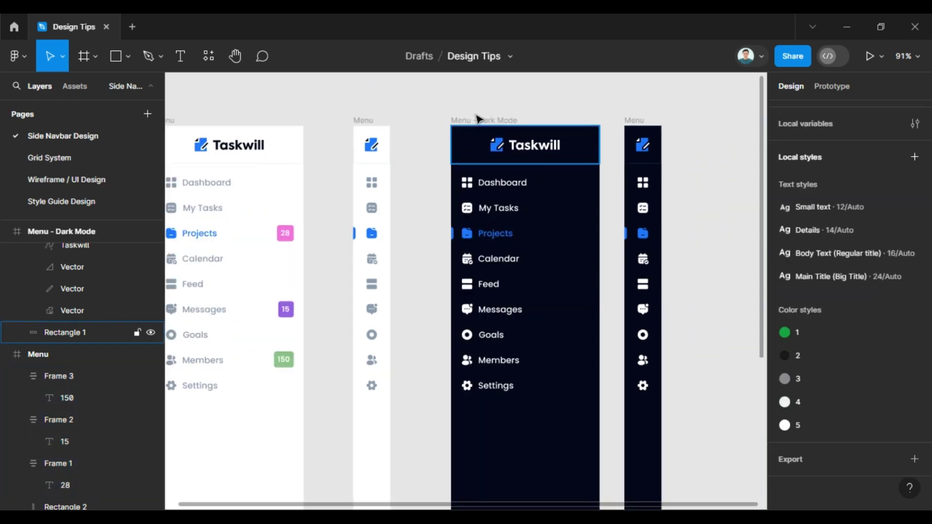
pyautogui.click(490, 121)
pyautogui.hotkey('ctrl', 'v')
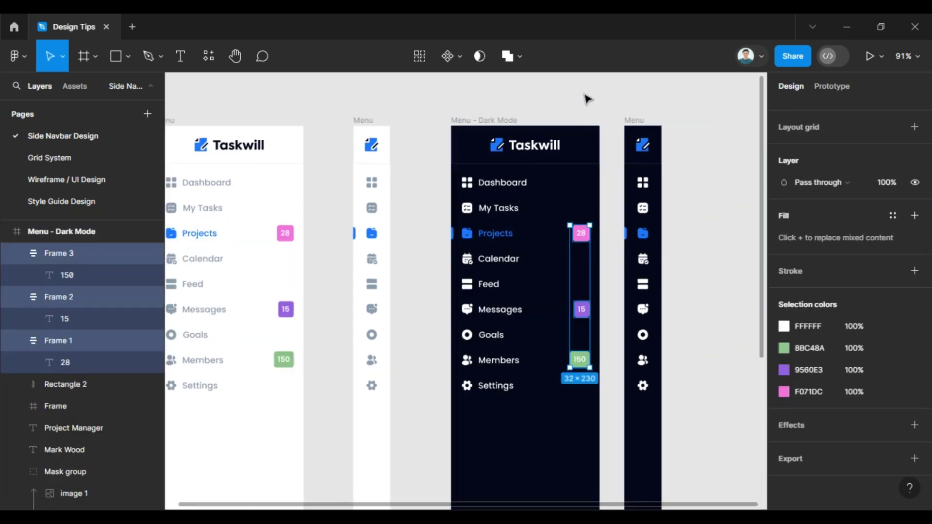
# Step: Zoom out to bring all four navbar versions into view
pyautogui.click(586, 97)
pyautogui.scroll(5, 481, 182)
pyautogui.scroll(-3, 480, 208)
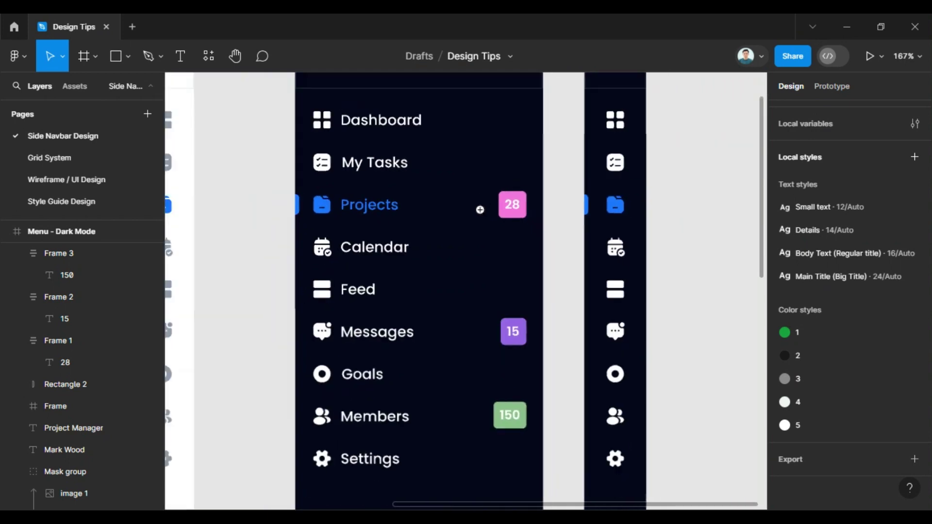
pyautogui.scroll(-3, 515, 233)
pyautogui.scroll(-2, 552, 255)
pyautogui.scroll(-3, 551, 255)
pyautogui.hscroll(2, 508, 256)
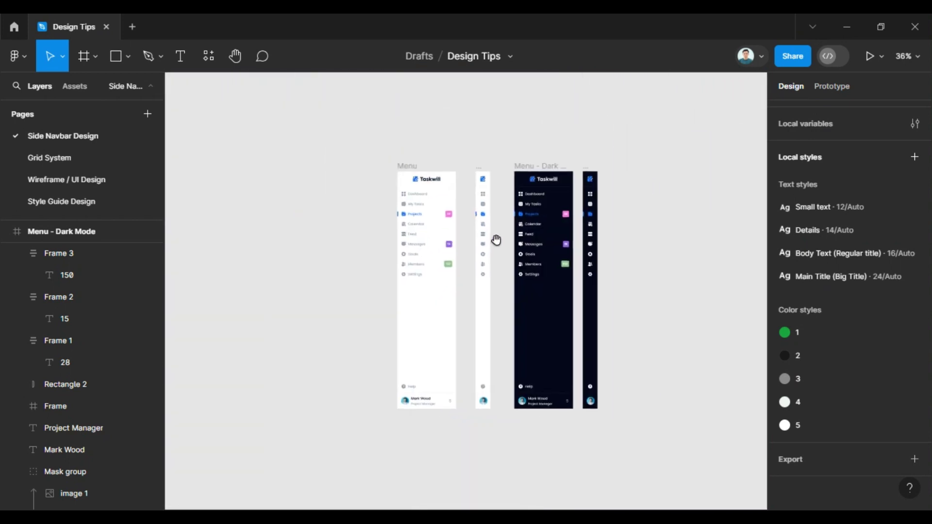
pyautogui.scroll(2, 495, 238)
pyautogui.scroll(-1, 441, 233)
pyautogui.moveTo(414, 194); pyautogui.dragTo(414, 212)
pyautogui.scroll(1, 397, 224)
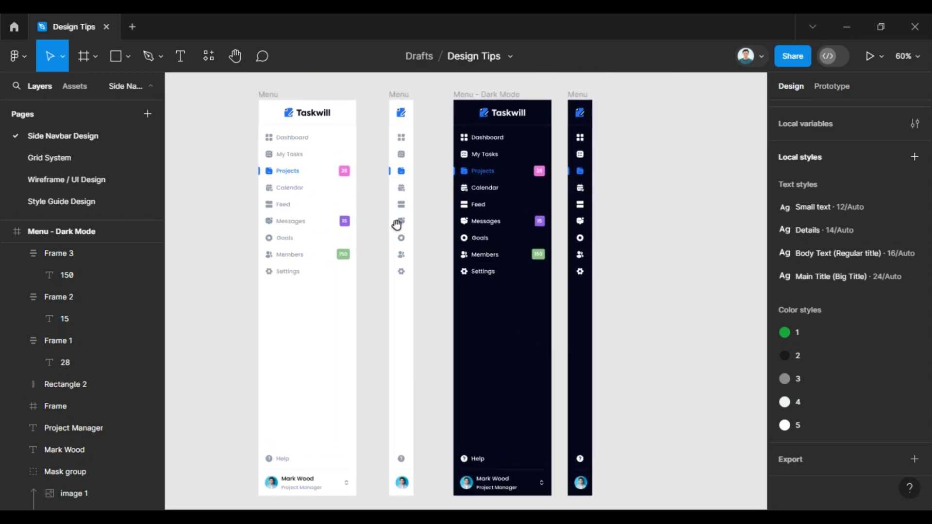